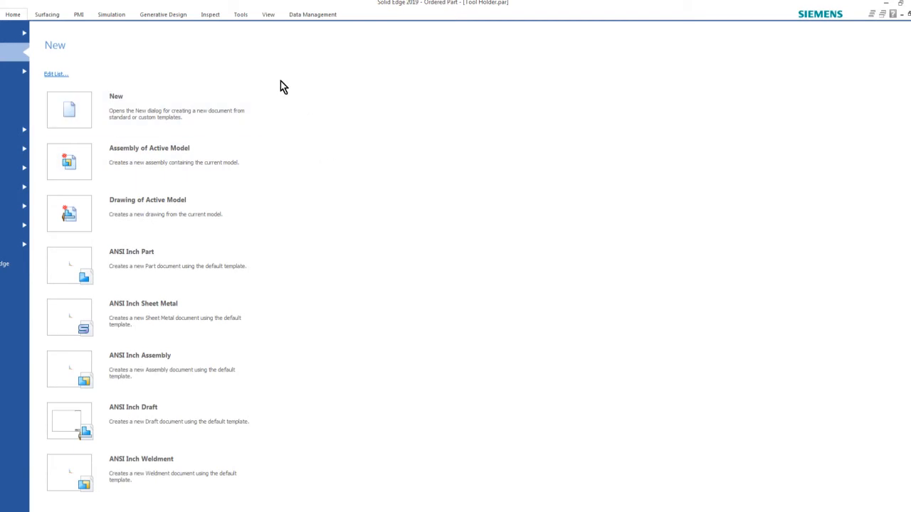
Open the tool holder's profile sketch, Sketch 1, to review its dimensions and close it without edits.
{"action": "key", "text": "Escape"}
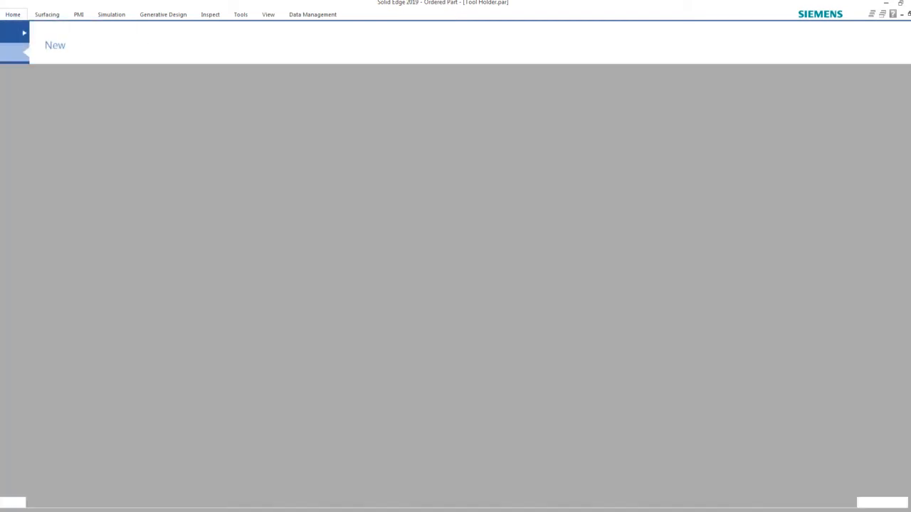
{"action": "mouse_move", "coordinate": [856, 486]}
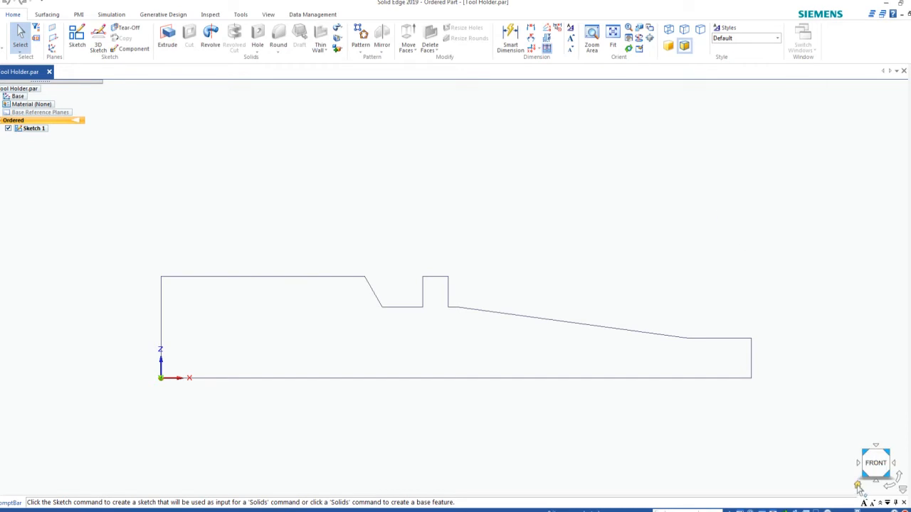
{"action": "left_click", "coordinate": [859, 486]}
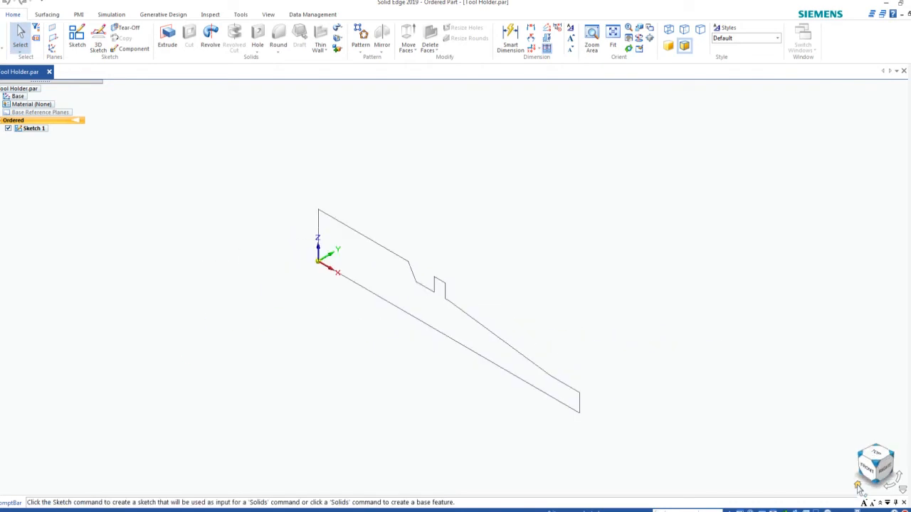
{"action": "left_click", "coordinate": [869, 469]}
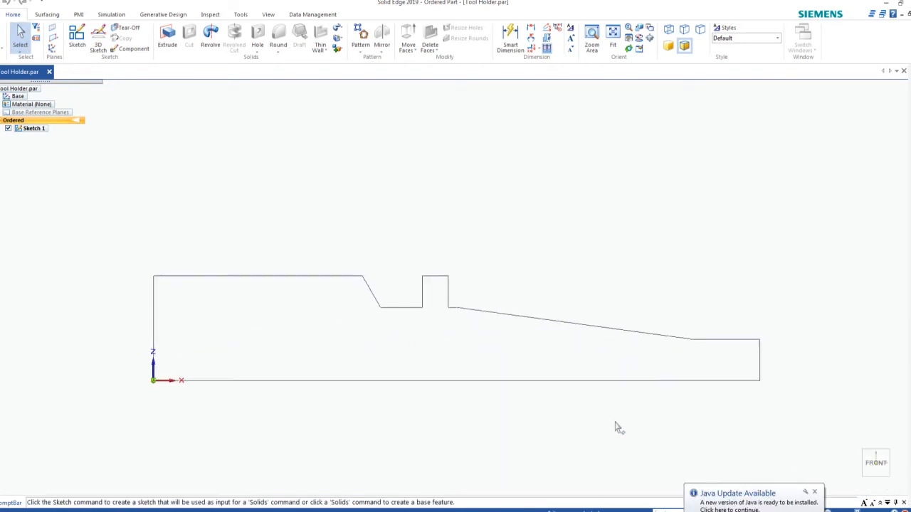
{"action": "left_click", "coordinate": [29, 132]}
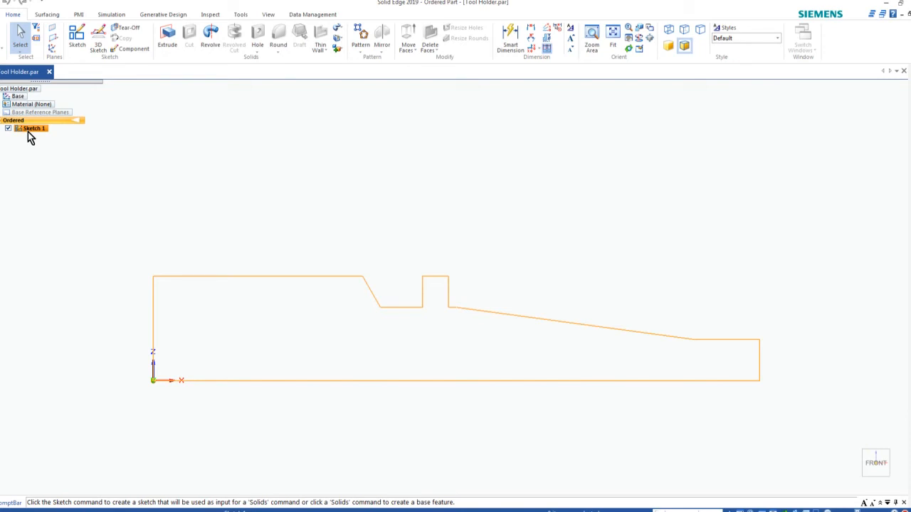
{"action": "left_click", "coordinate": [28, 132]}
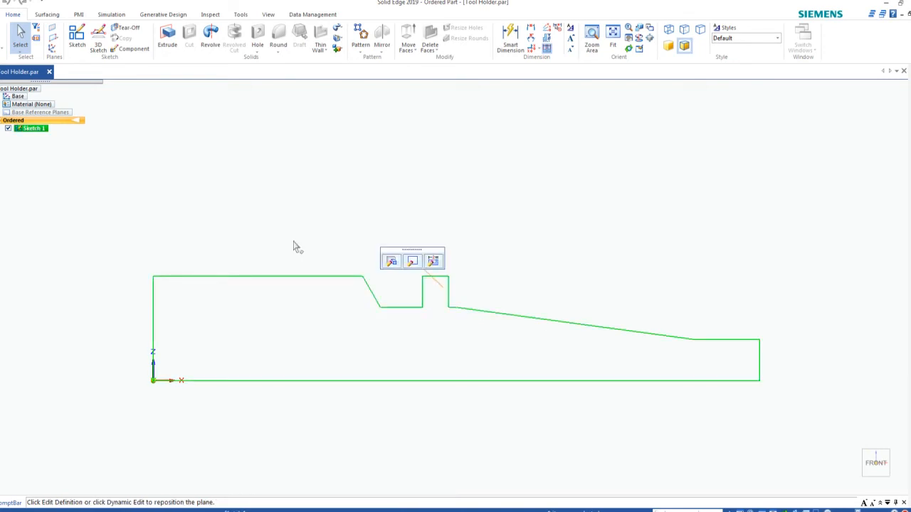
{"action": "left_click", "coordinate": [413, 263]}
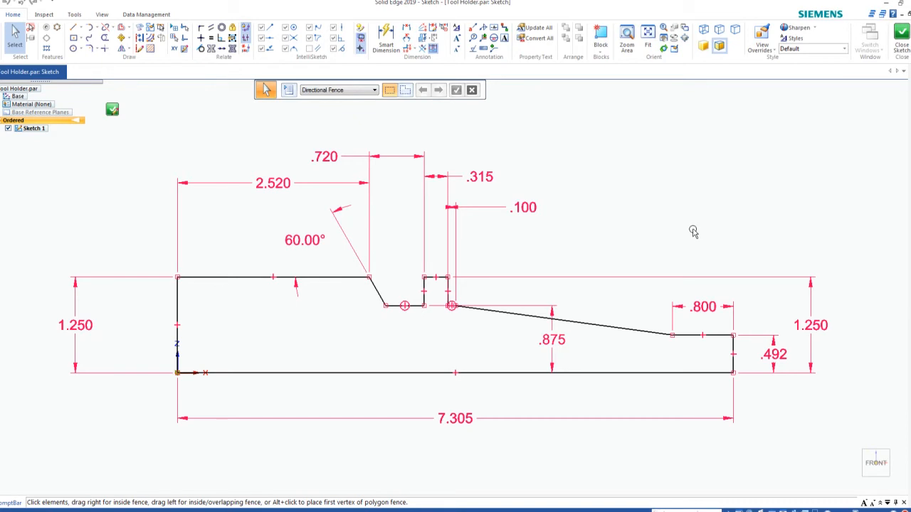
{"action": "left_click", "coordinate": [902, 36]}
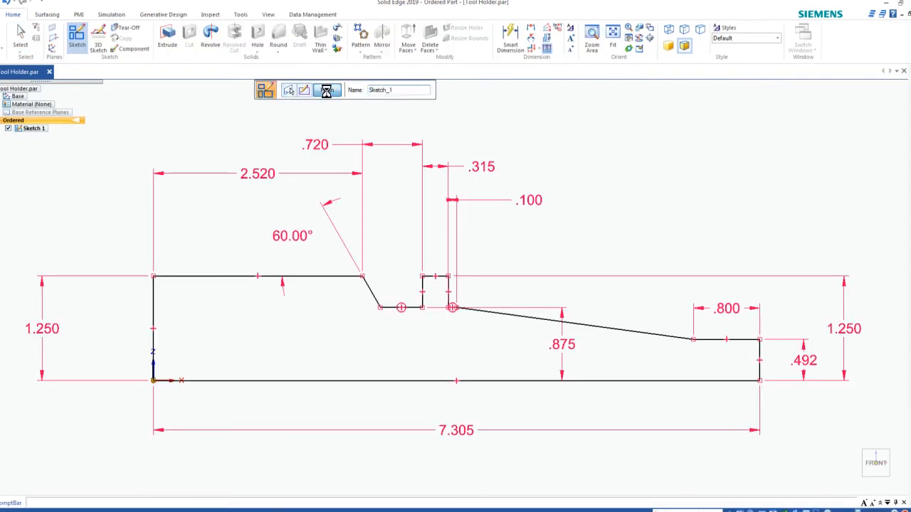
{"action": "left_click", "coordinate": [327, 91]}
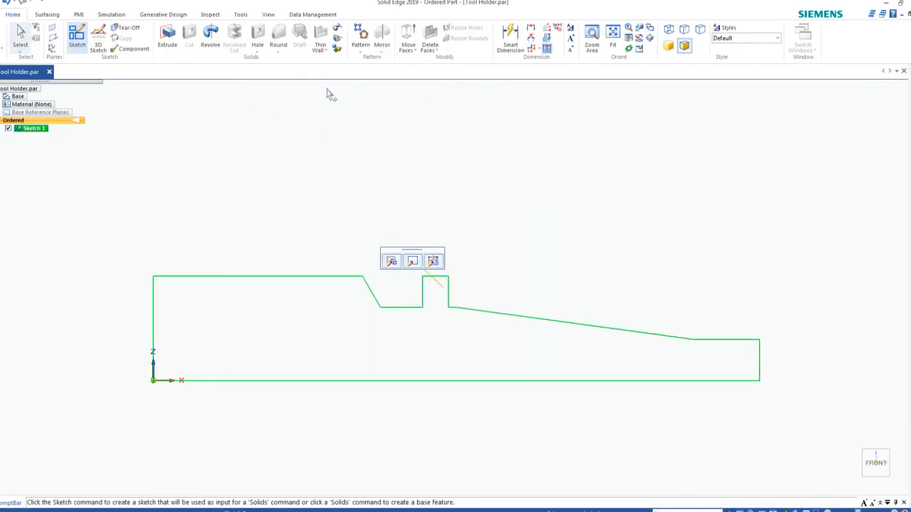
{"action": "left_click", "coordinate": [307, 190]}
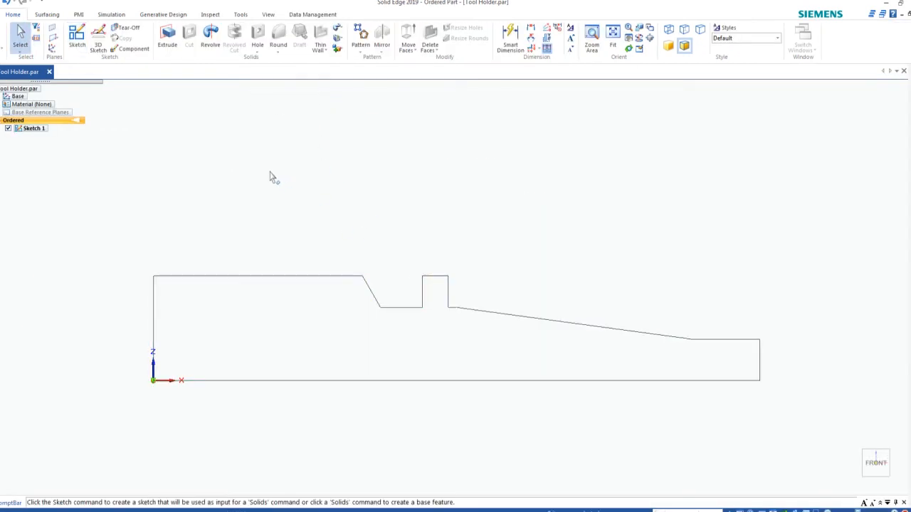
Revolve the closed tool holder profile a full 360° about its long straight line on the X axis.
{"action": "left_click", "coordinate": [863, 450]}
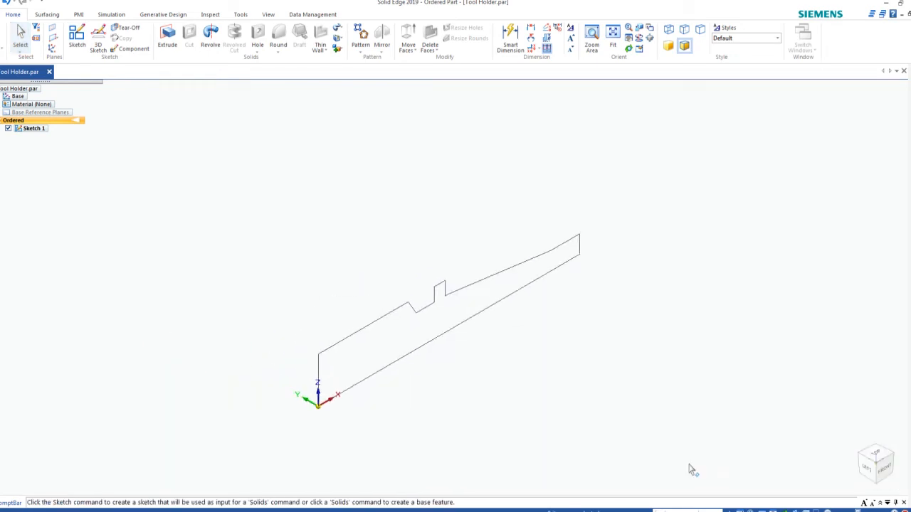
{"action": "scroll", "coordinate": [633, 402], "scroll_direction": "up", "scroll_amount": 1}
{"action": "scroll", "coordinate": [427, 334], "scroll_direction": "up", "scroll_amount": 1}
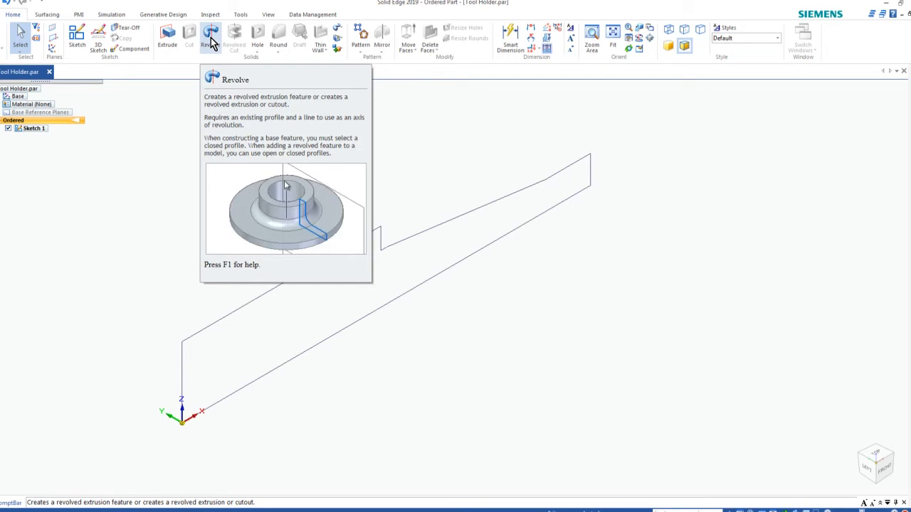
{"action": "left_click", "coordinate": [212, 42]}
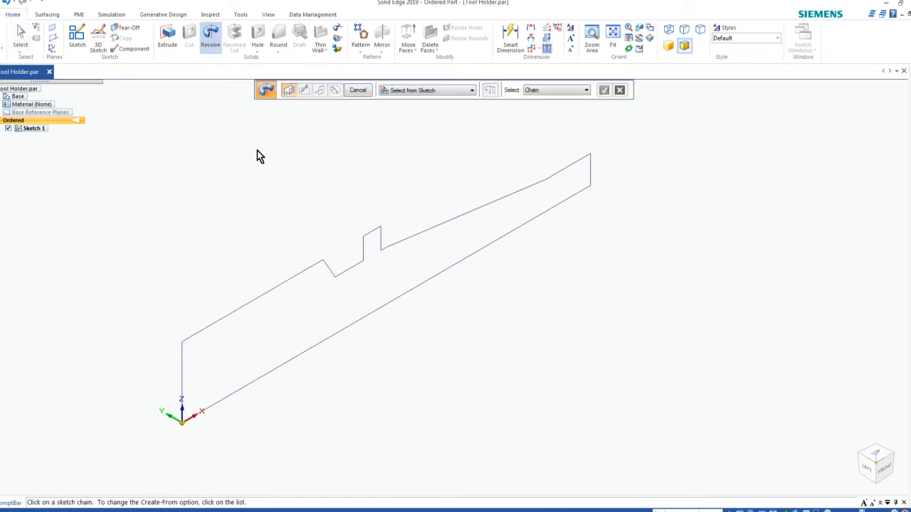
{"action": "left_click", "coordinate": [311, 270]}
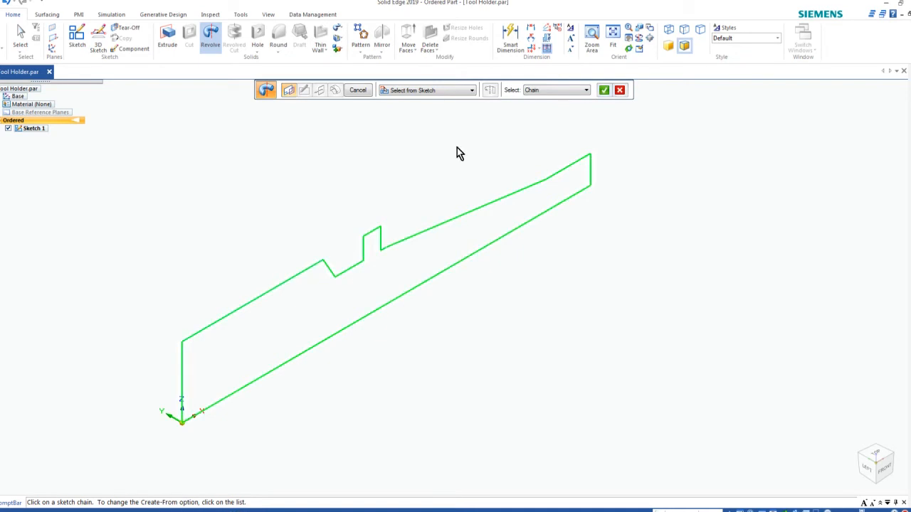
{"action": "left_click", "coordinate": [604, 91]}
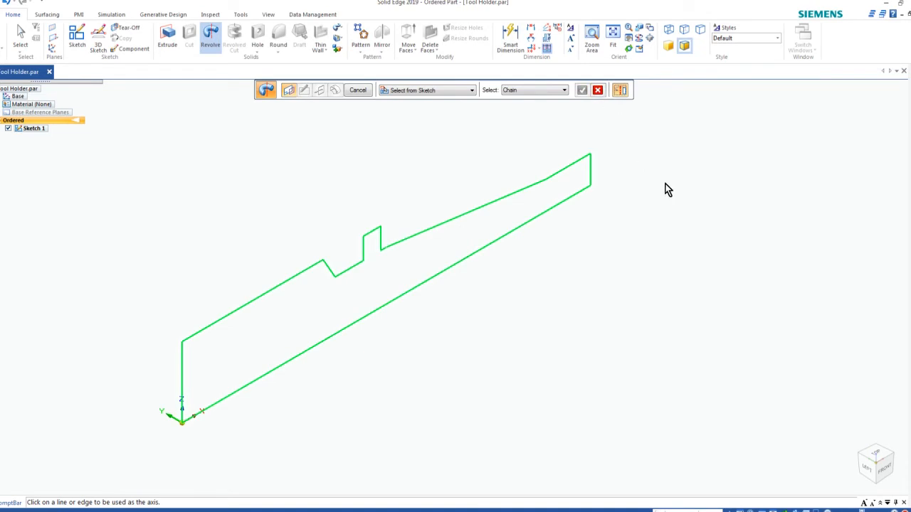
{"action": "left_click", "coordinate": [454, 269]}
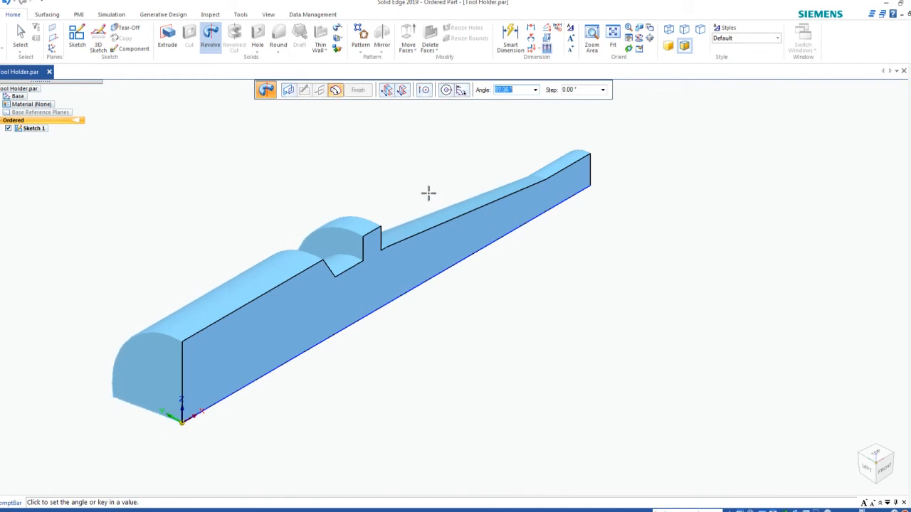
{"action": "left_click", "coordinate": [447, 94]}
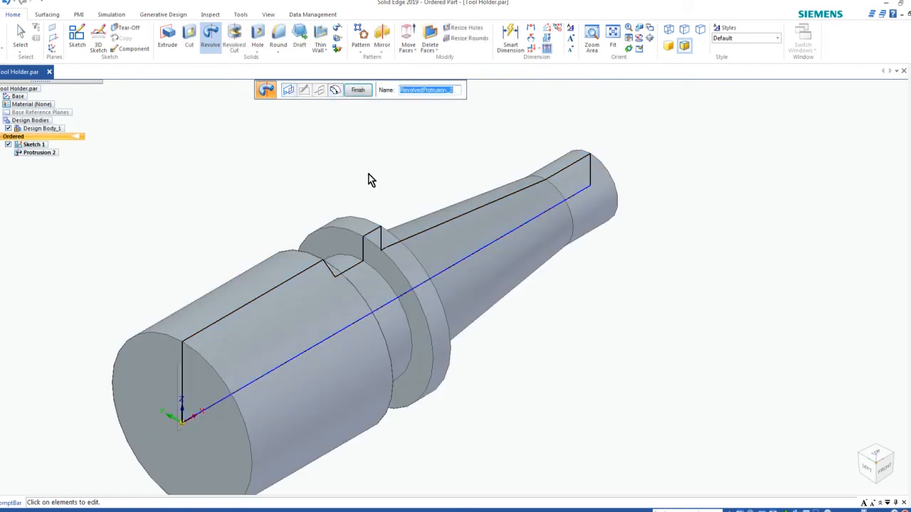
{"action": "left_click", "coordinate": [358, 93]}
{"action": "left_click", "coordinate": [359, 93]}
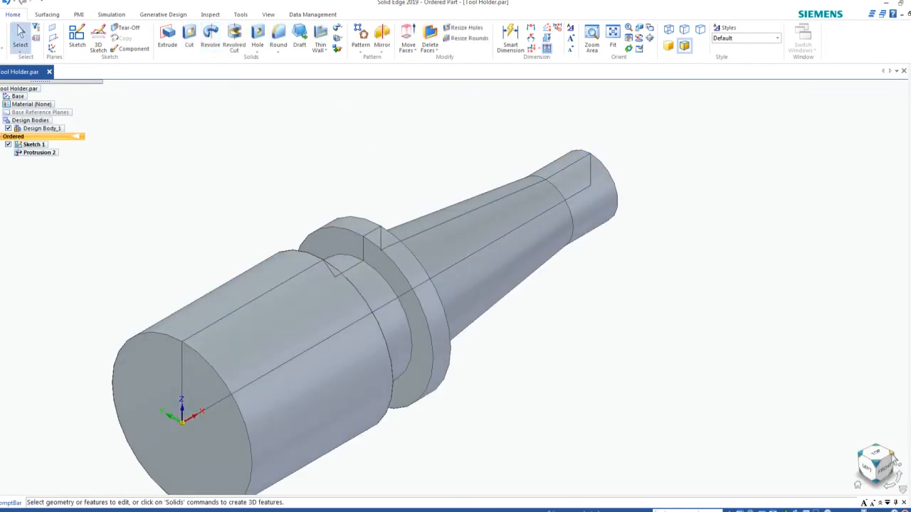
Examine the revolved tool holder body from both ends in isometric views and from the front.
{"action": "left_click", "coordinate": [894, 459]}
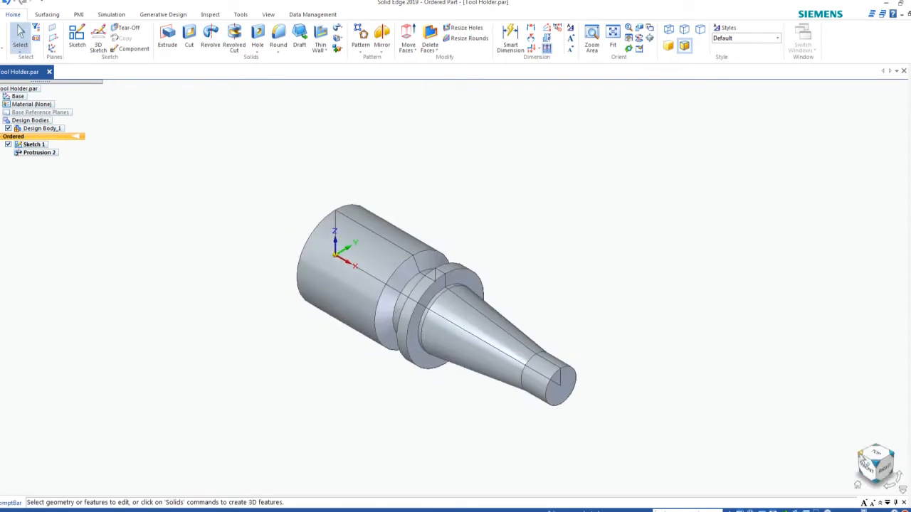
{"action": "left_click", "coordinate": [865, 460]}
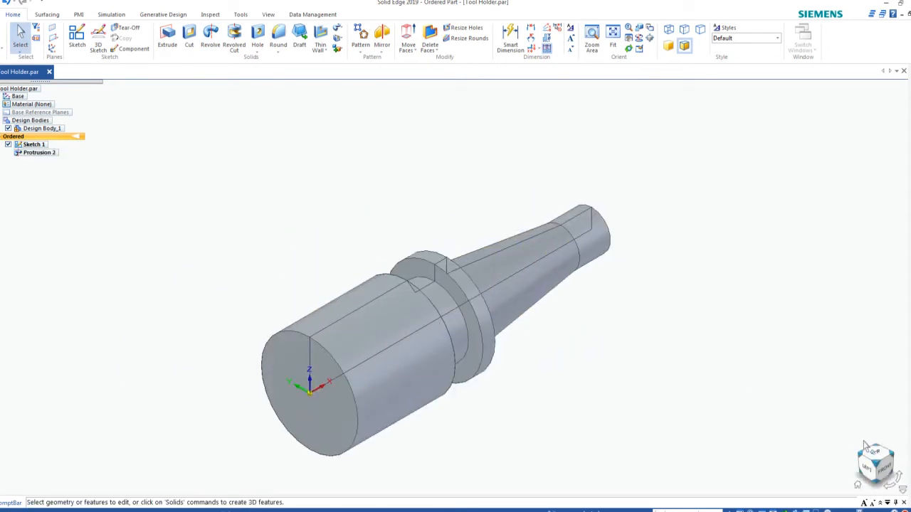
{"action": "left_click", "coordinate": [881, 467]}
{"action": "scroll", "coordinate": [463, 264], "scroll_direction": "down", "scroll_amount": 3}
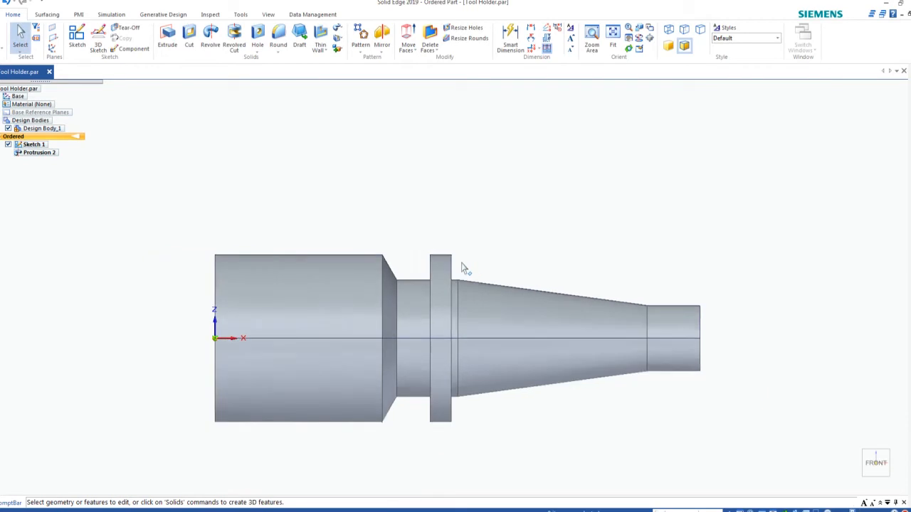
{"action": "scroll", "coordinate": [425, 260], "scroll_direction": "up", "scroll_amount": 2}
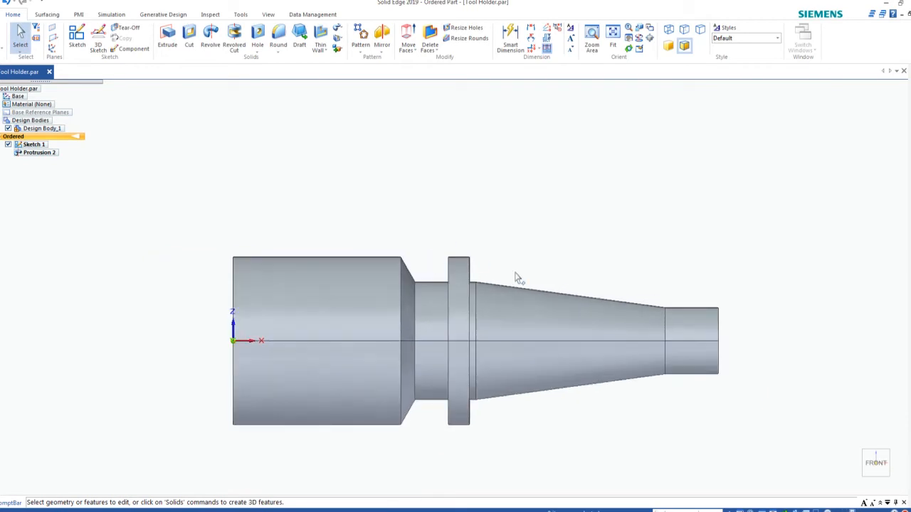
{"action": "left_click", "coordinate": [866, 461]}
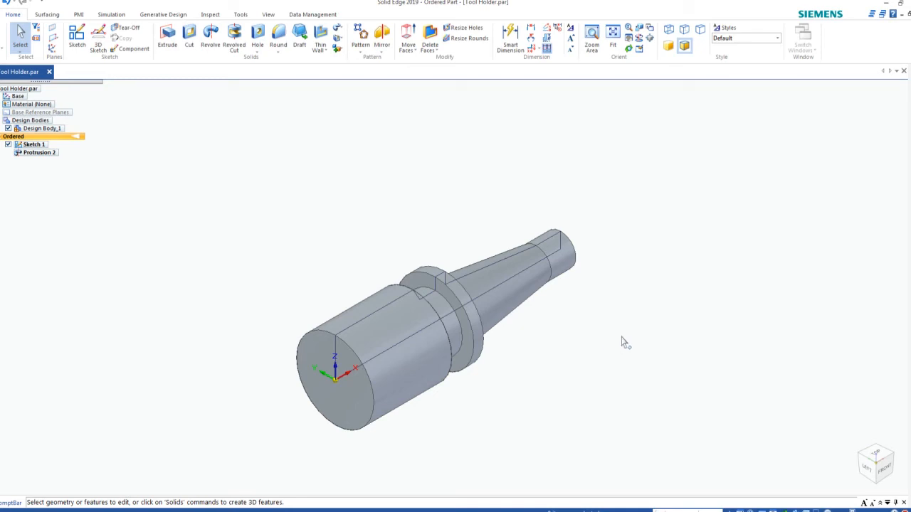
{"action": "left_click", "coordinate": [894, 474]}
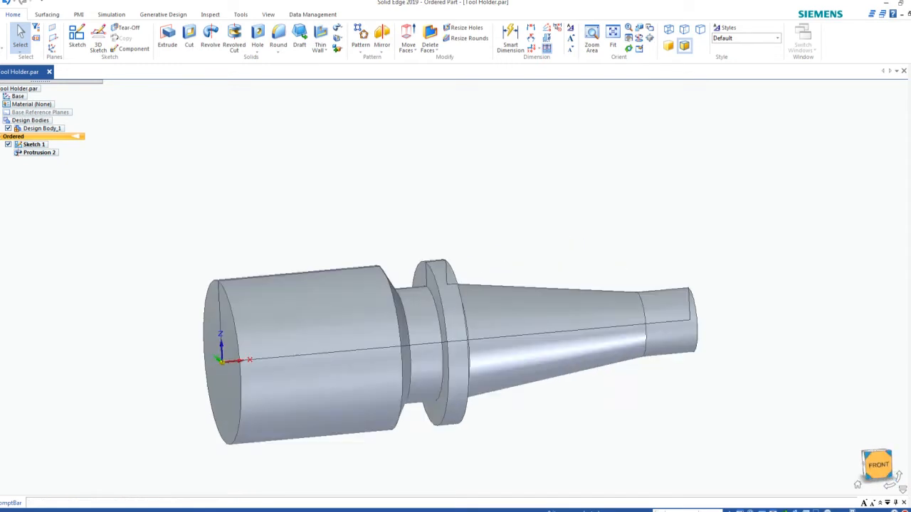
{"action": "scroll", "coordinate": [707, 324], "scroll_direction": "down", "scroll_amount": 2}
{"action": "scroll", "coordinate": [708, 324], "scroll_direction": "up", "scroll_amount": 2}
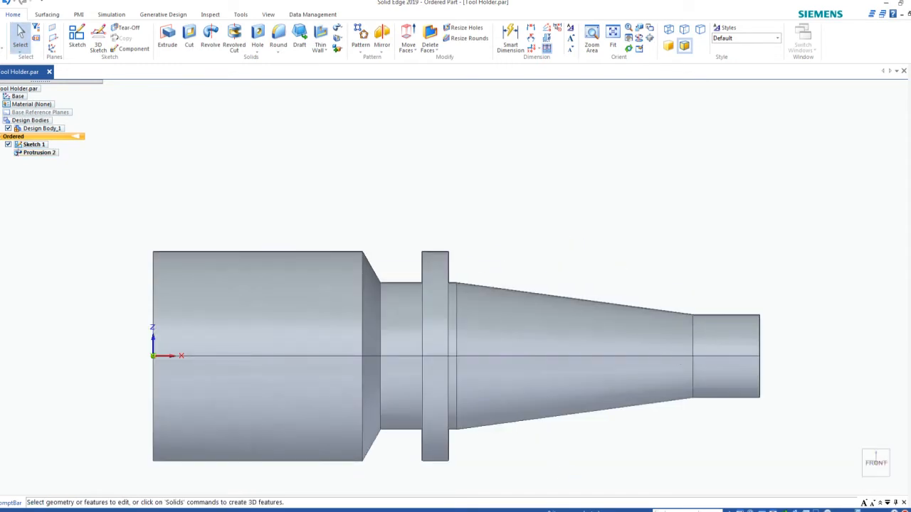
Switch to Photo Gallery to consult the tool holder drawing new-1.JPG, and return to Solid Edge.
{"action": "mouse_move", "coordinate": [504, 511]}
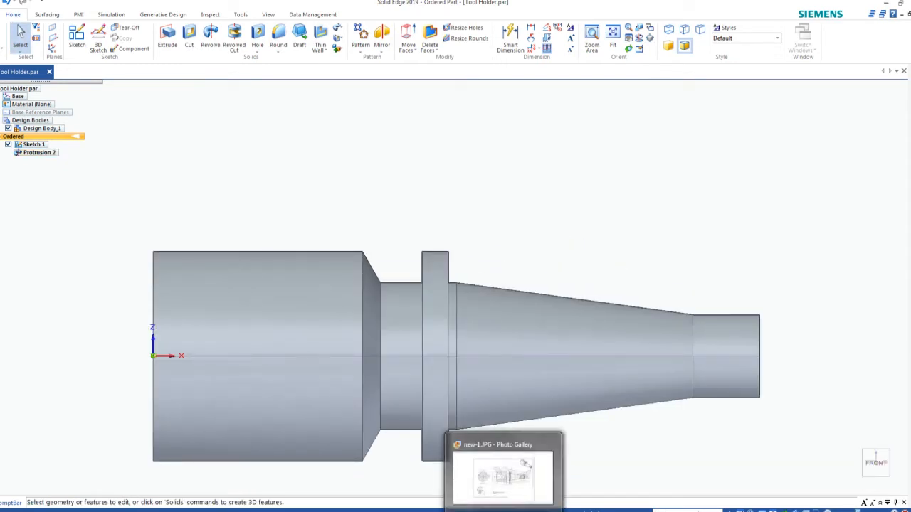
{"action": "left_click", "coordinate": [519, 459]}
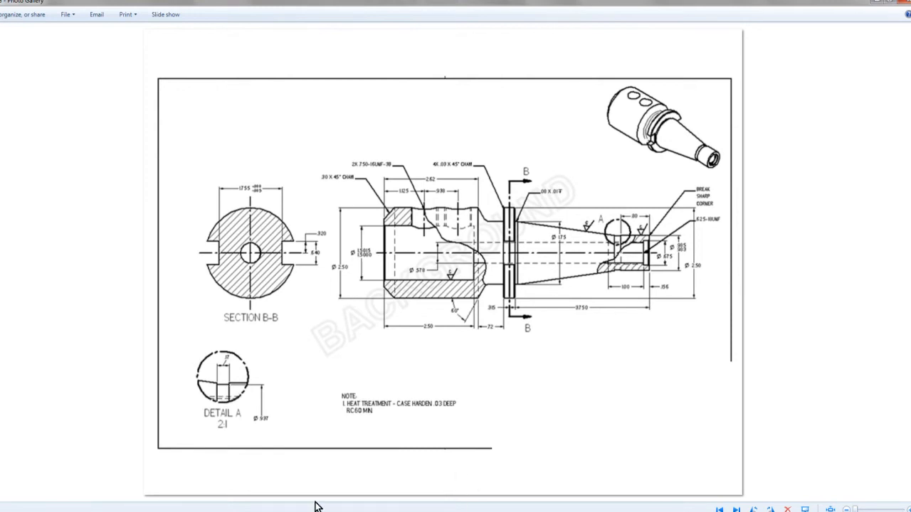
{"action": "left_click", "coordinate": [256, 511]}
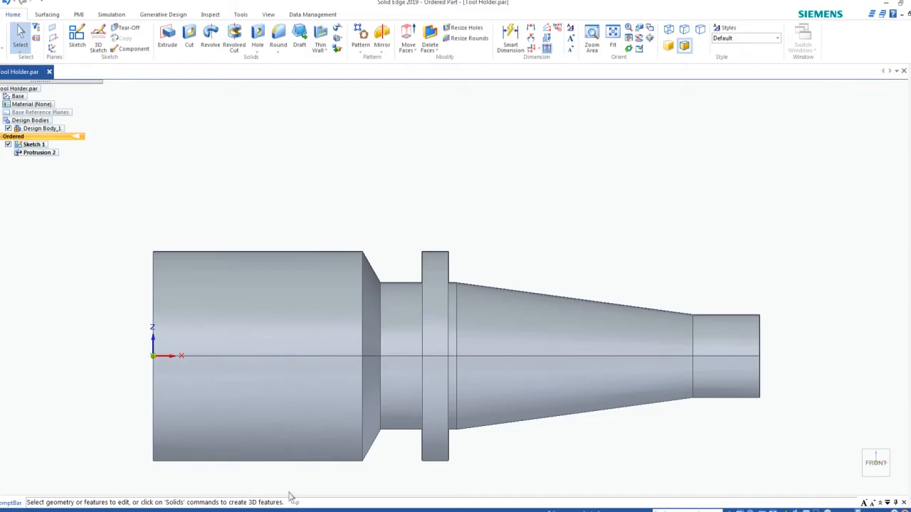
Start a new sketch on the Front (xz) reference plane of the tool holder.
{"action": "scroll", "coordinate": [844, 385], "scroll_direction": "up", "scroll_amount": 3}
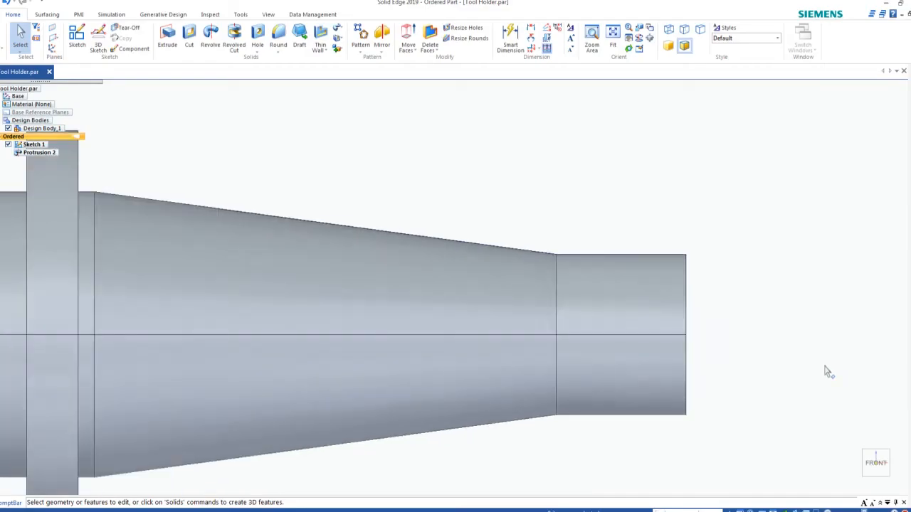
{"action": "scroll", "coordinate": [823, 365], "scroll_direction": "down", "scroll_amount": 3}
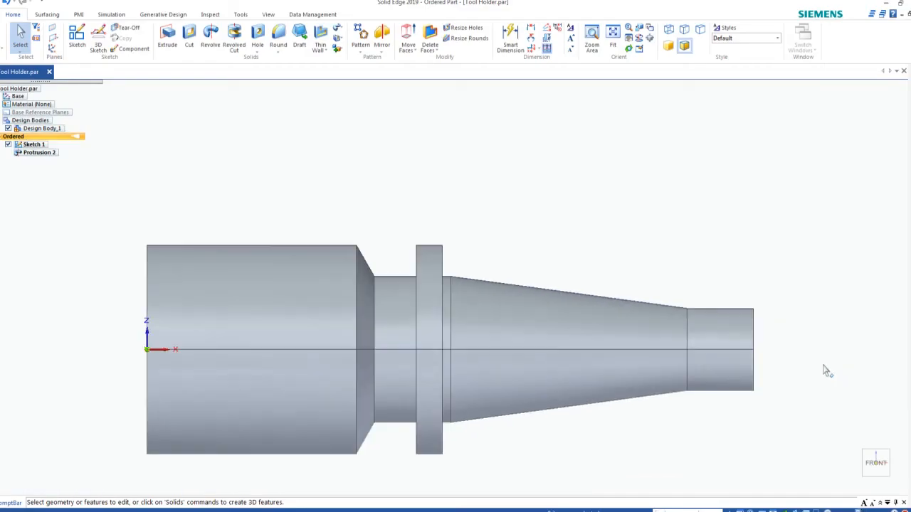
{"action": "left_click", "coordinate": [79, 42]}
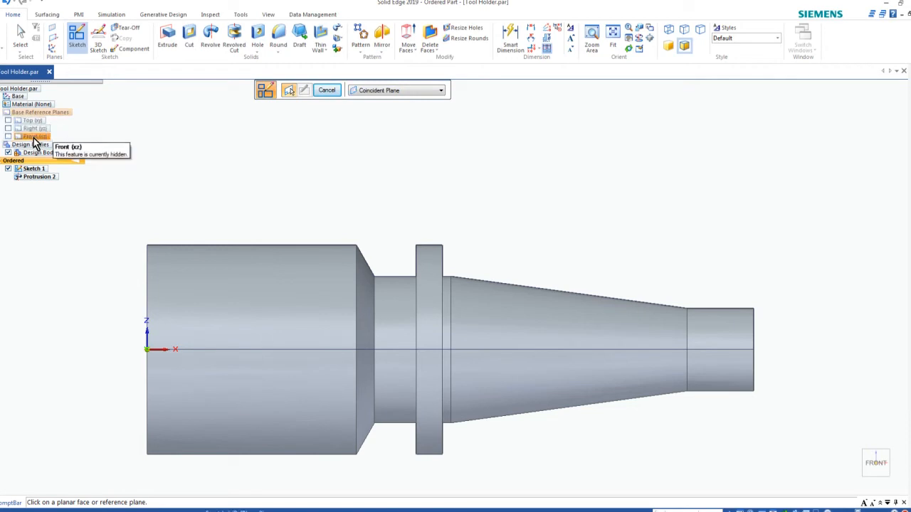
{"action": "left_click", "coordinate": [33, 138]}
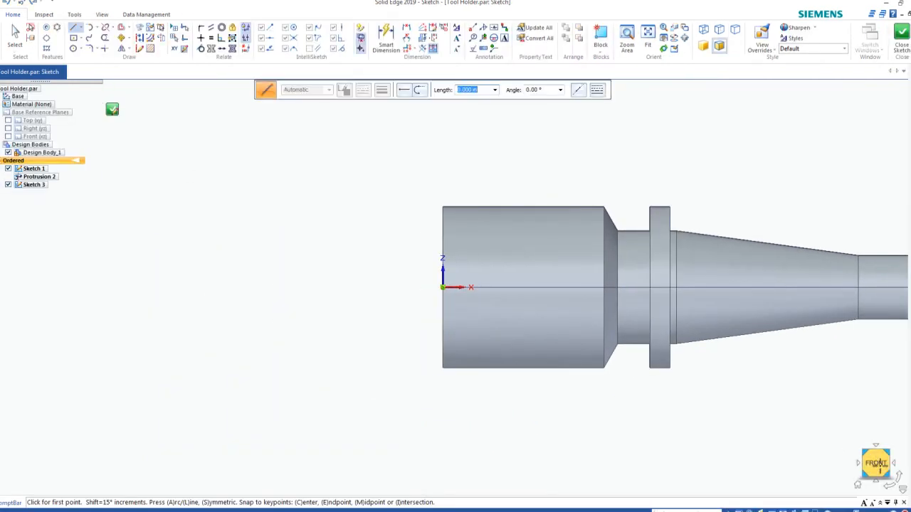
{"action": "left_click", "coordinate": [771, 511]}
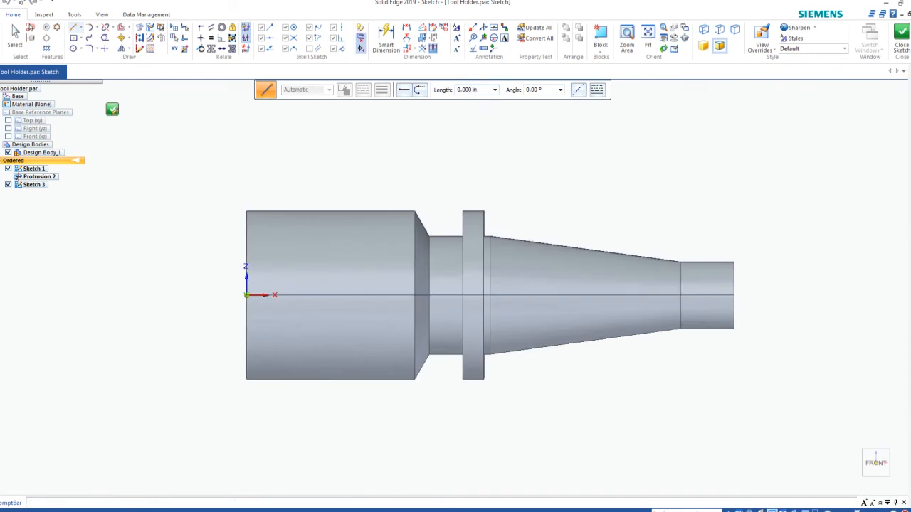
Sketch a two-point rectangle about 0.26 in wide above the point where the taper meets the small cylindrical end.
{"action": "scroll", "coordinate": [679, 252], "scroll_direction": "up", "scroll_amount": 8}
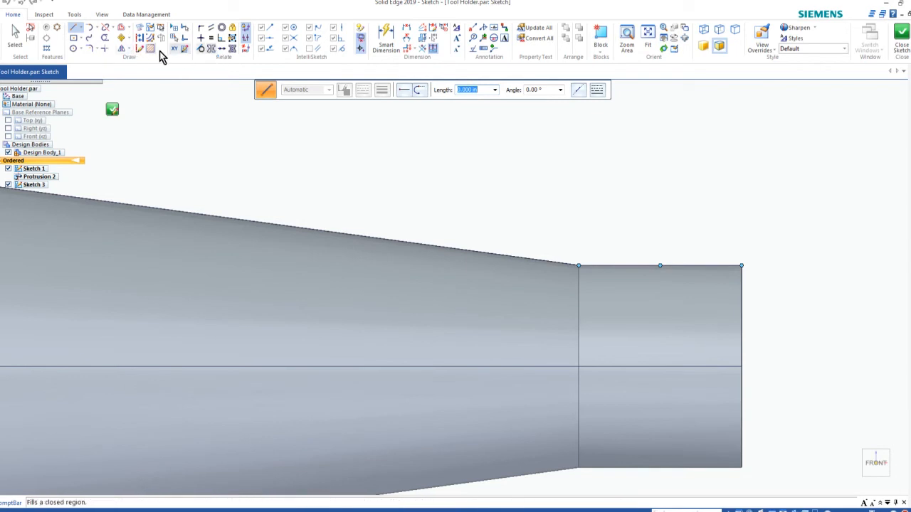
{"action": "left_click", "coordinate": [80, 38]}
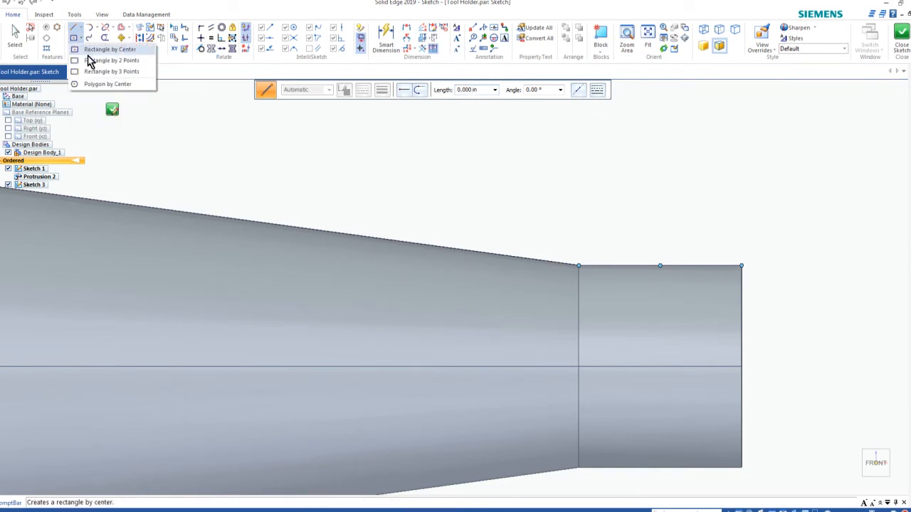
{"action": "left_click", "coordinate": [90, 62]}
{"action": "left_click", "coordinate": [517, 157]}
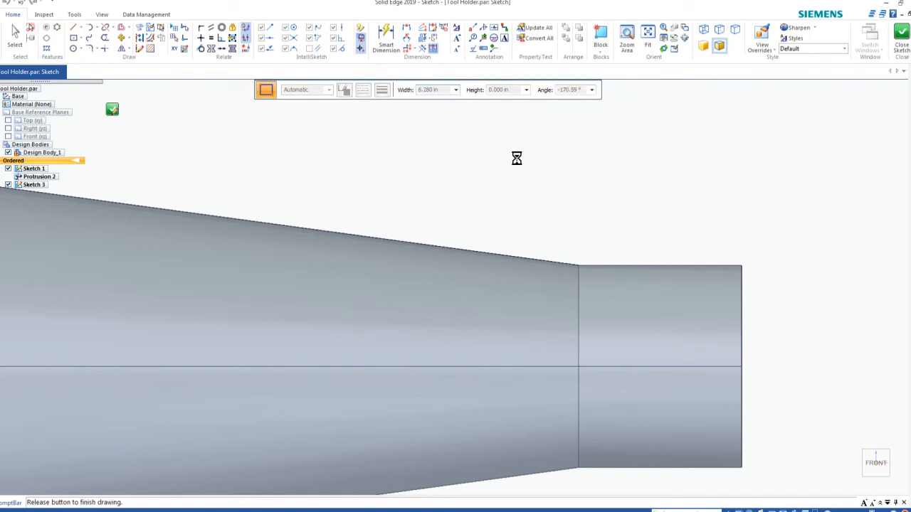
{"action": "left_click", "coordinate": [570, 220]}
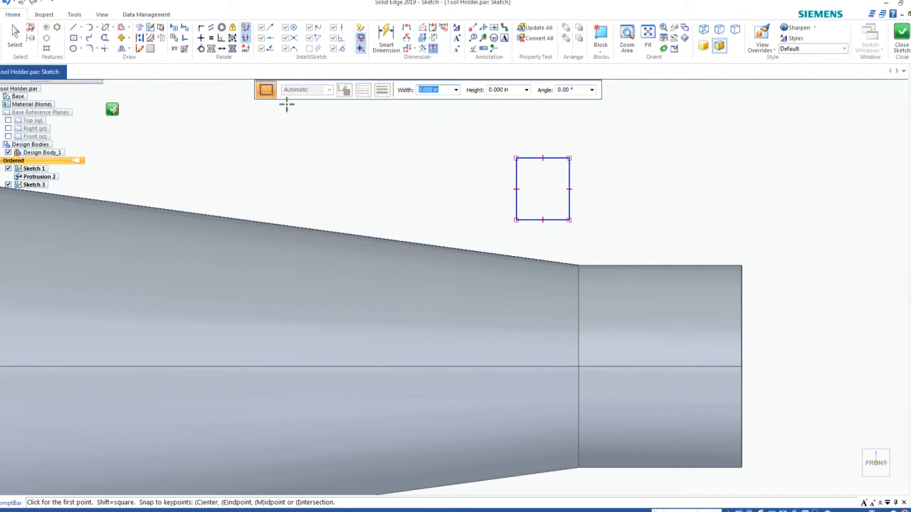
Dimension the rectangle's upper edge, choose the Nominal dimension type, and set the width to 0.170 in.
{"action": "left_click", "coordinate": [385, 36]}
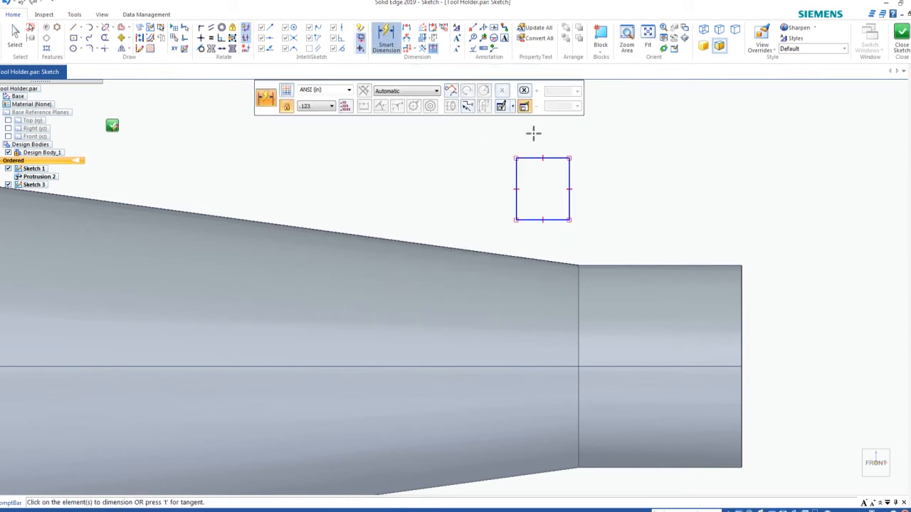
{"action": "left_click", "coordinate": [531, 157]}
{"action": "left_click", "coordinate": [531, 132]}
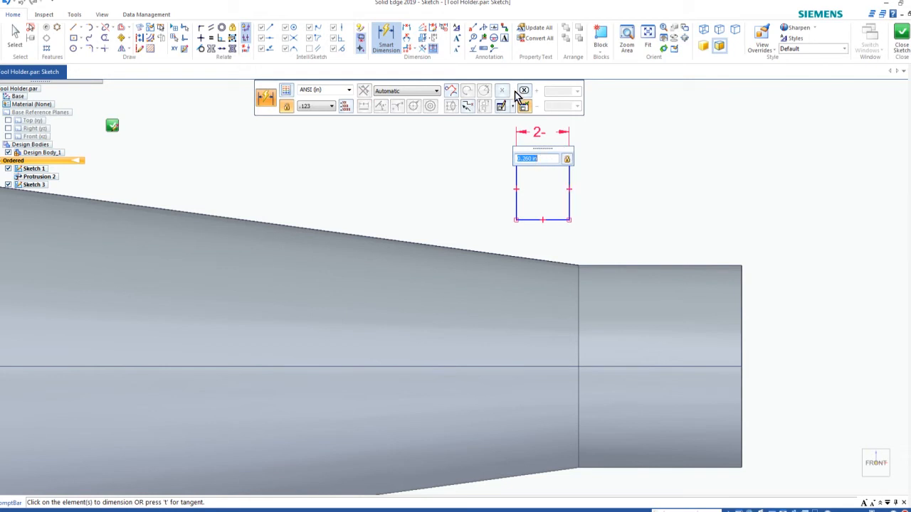
{"action": "left_click", "coordinate": [526, 108]}
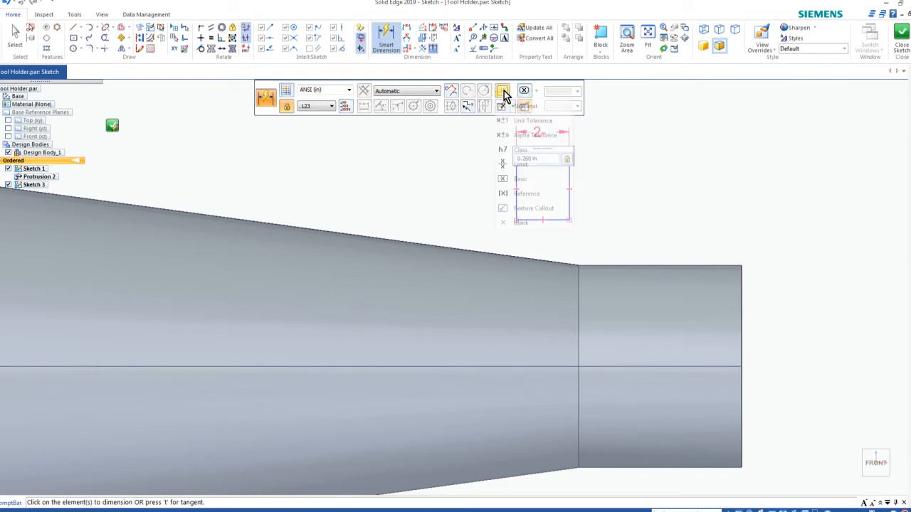
{"action": "left_click", "coordinate": [532, 108]}
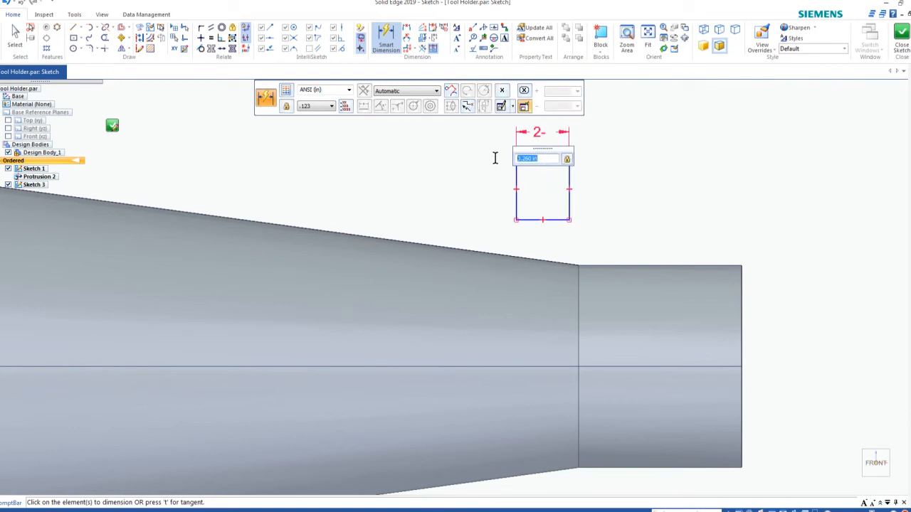
{"action": "type", "text": "``"}
{"action": "key", "text": "Return"}
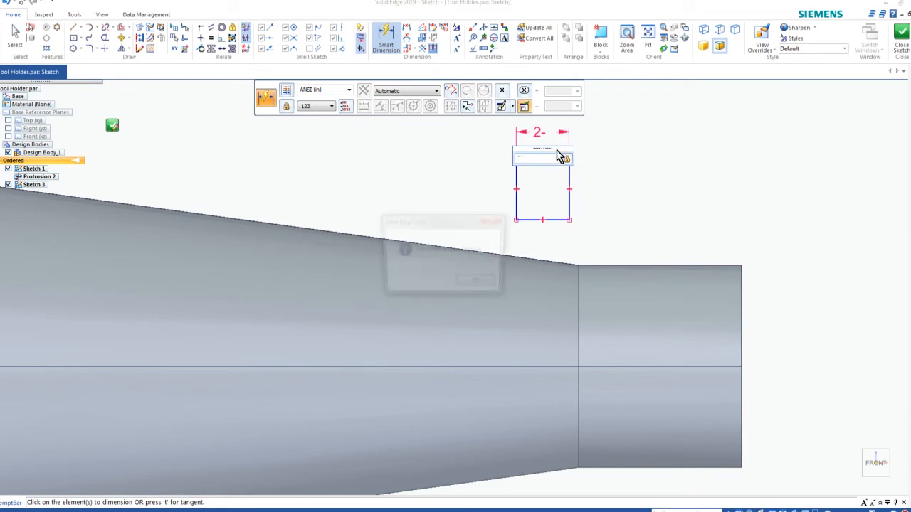
{"action": "left_click", "coordinate": [480, 284]}
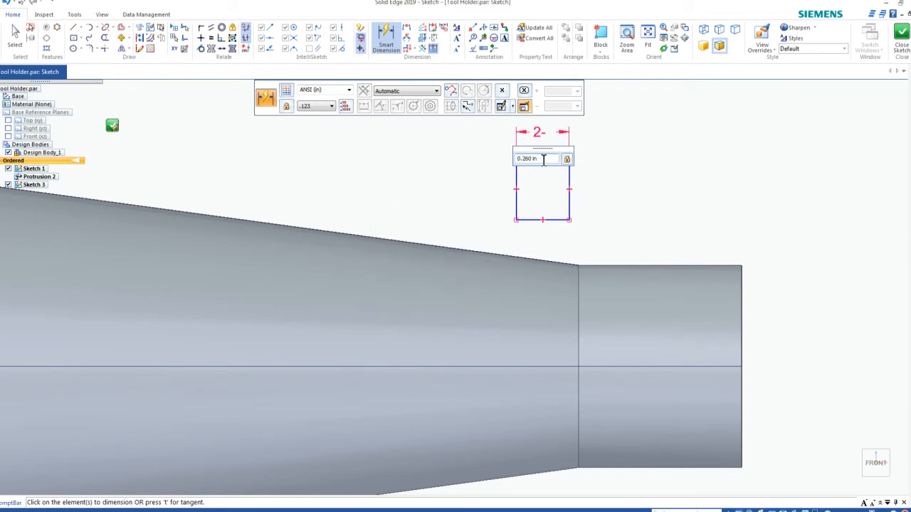
{"action": "type", "text": "."}
{"action": "key", "text": "Return"}
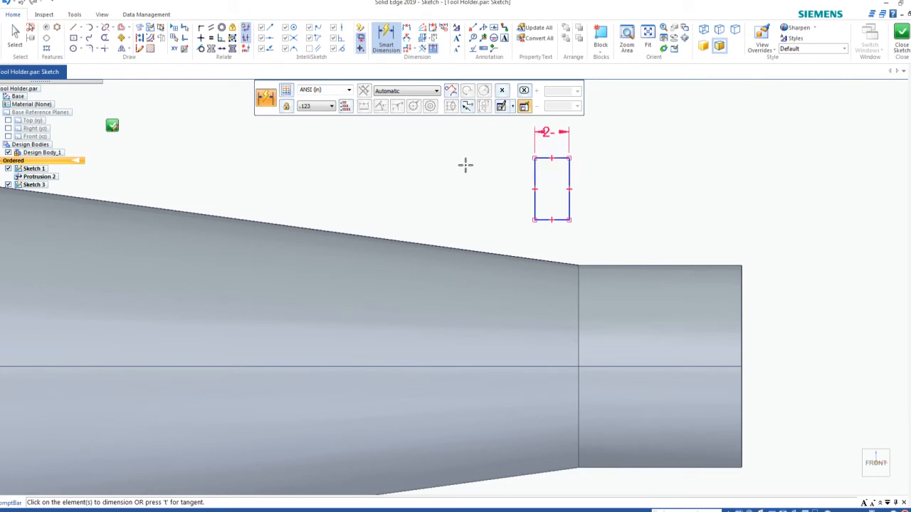
Clear the "2-" prefix from the rectangle's width dimension and set its dimension type to Nominal.
{"action": "key", "text": "Escape"}
{"action": "left_click", "coordinate": [559, 132]}
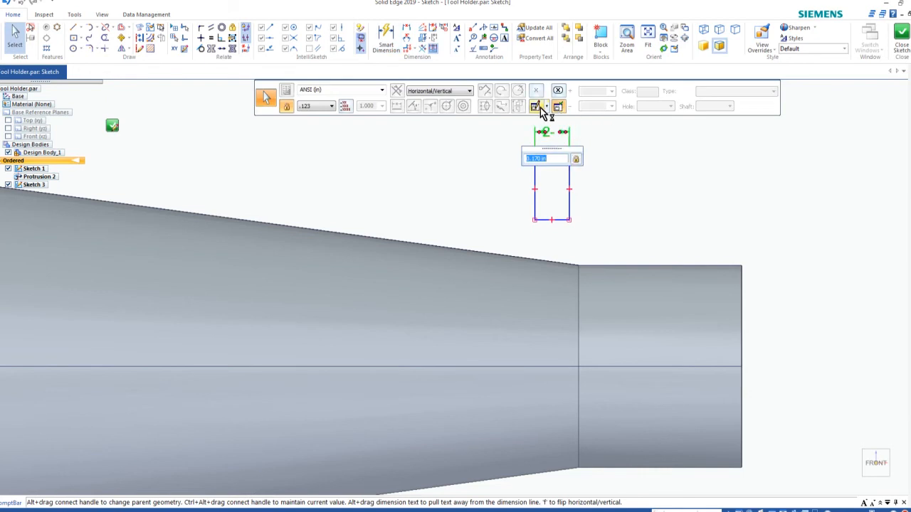
{"action": "left_click", "coordinate": [547, 108]}
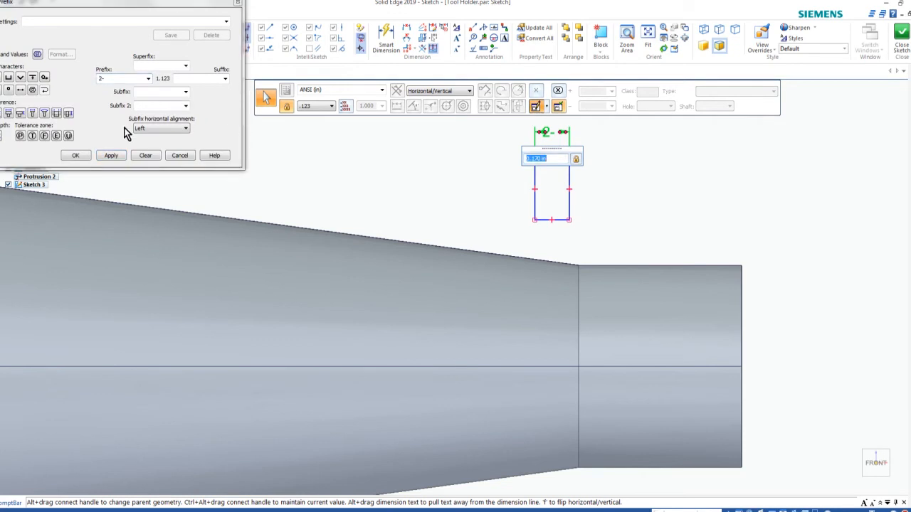
{"action": "left_click", "coordinate": [141, 157]}
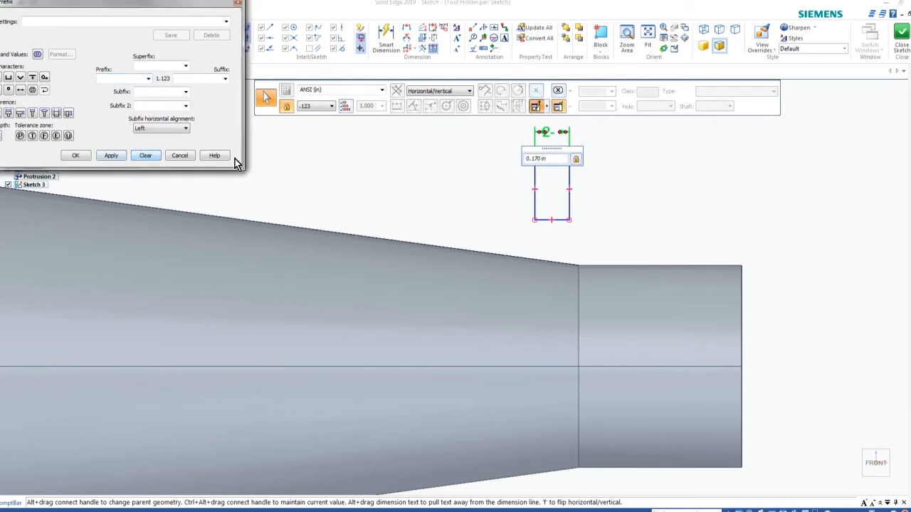
{"action": "left_click", "coordinate": [78, 158]}
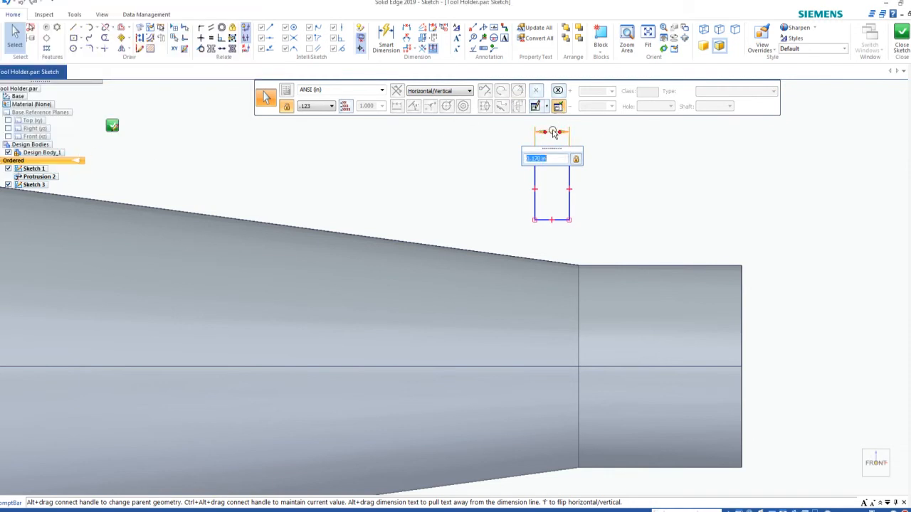
{"action": "left_click", "coordinate": [536, 91]}
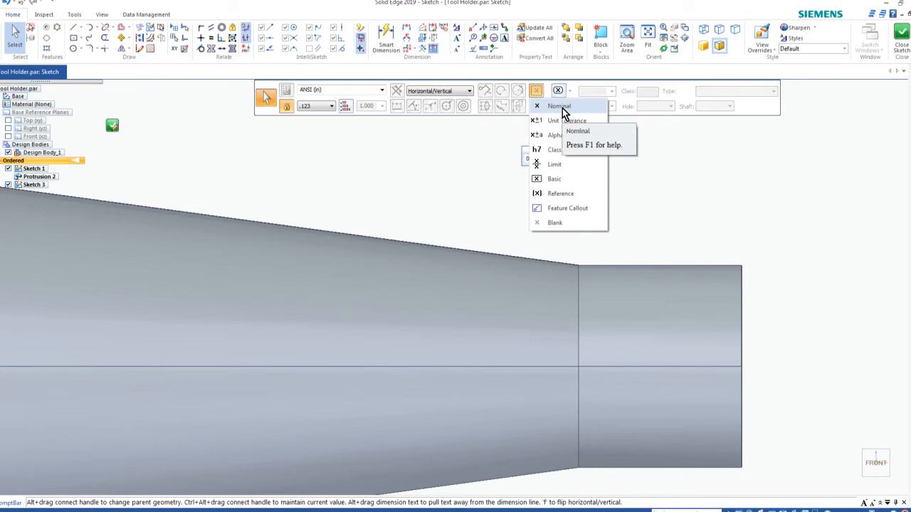
{"action": "left_click", "coordinate": [562, 108]}
{"action": "key", "text": "Escape"}
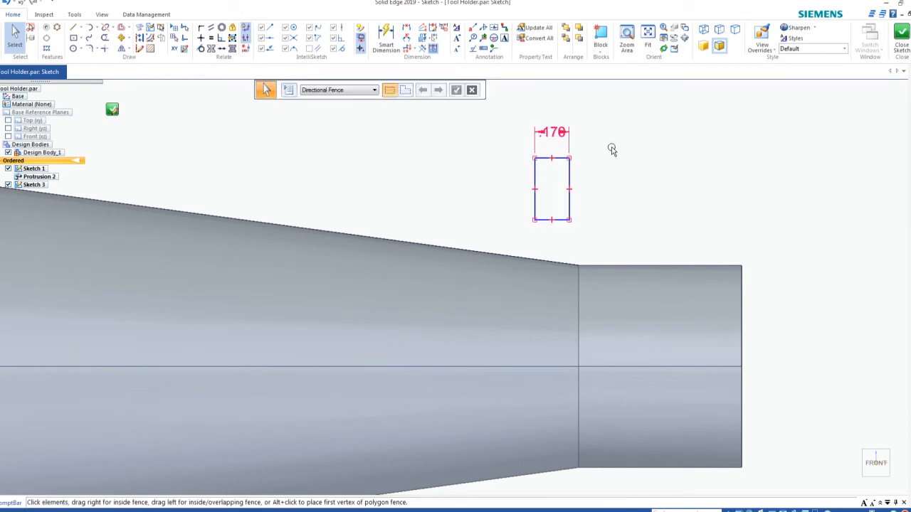
{"action": "left_click", "coordinate": [535, 141]}
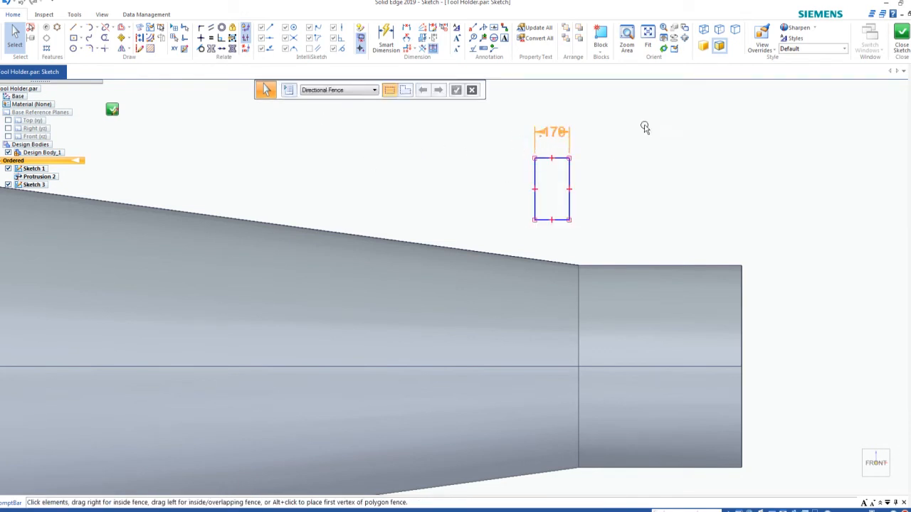
Dimension the vertical distance from the holder's centre axis to the rectangle's lower edge and set it to 0.468 in.
{"action": "left_click", "coordinate": [386, 39]}
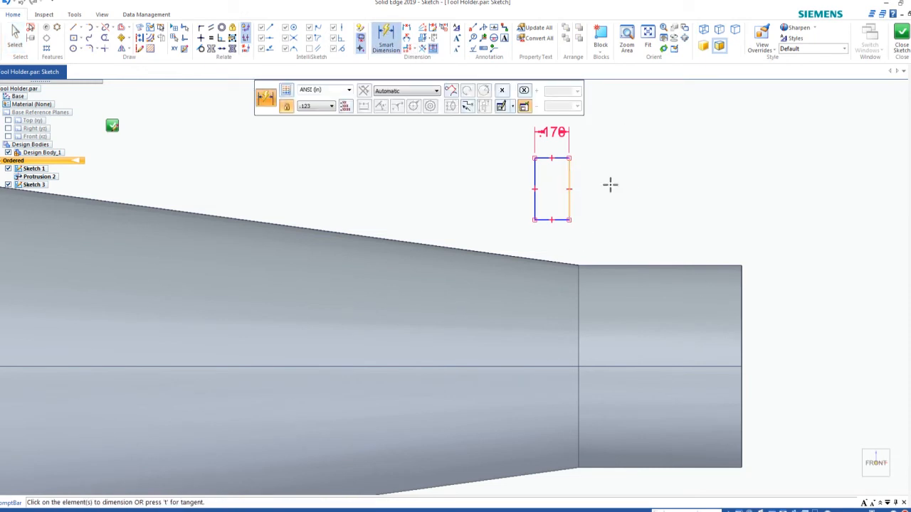
{"action": "left_click", "coordinate": [406, 31]}
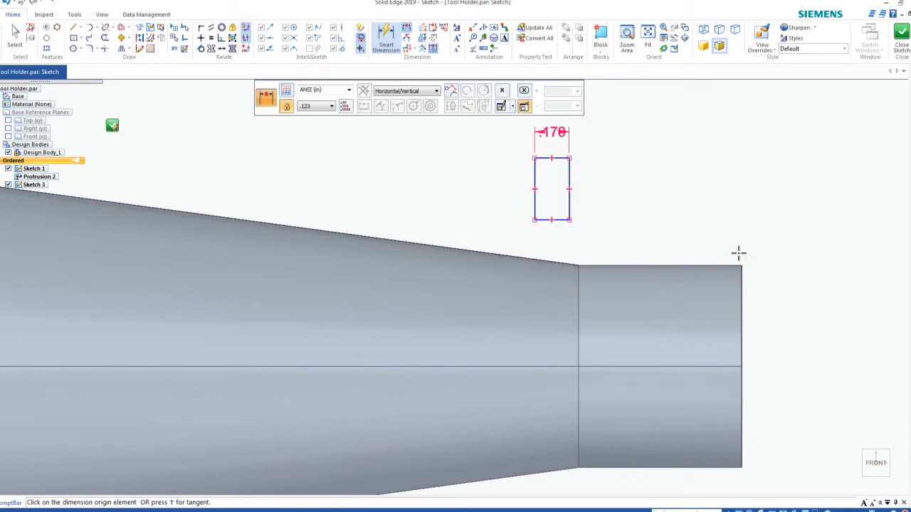
{"action": "left_click", "coordinate": [741, 366]}
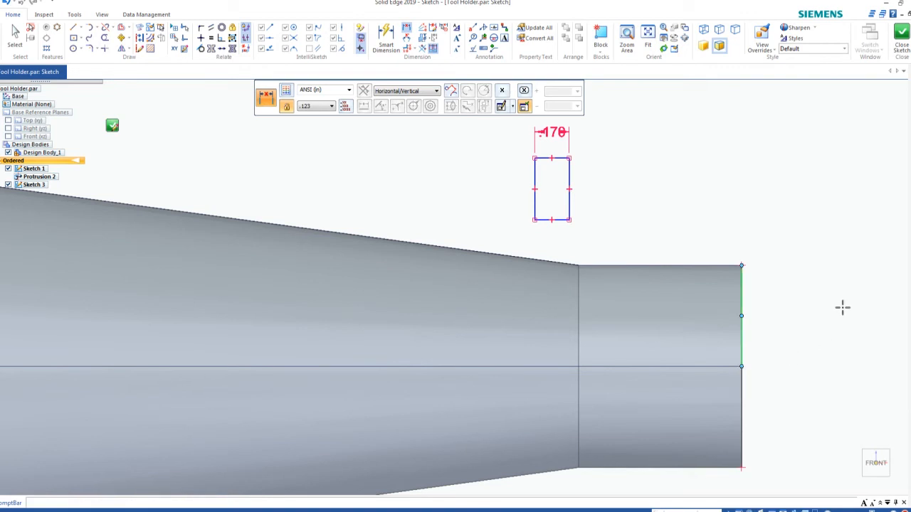
{"action": "left_click", "coordinate": [552, 219]}
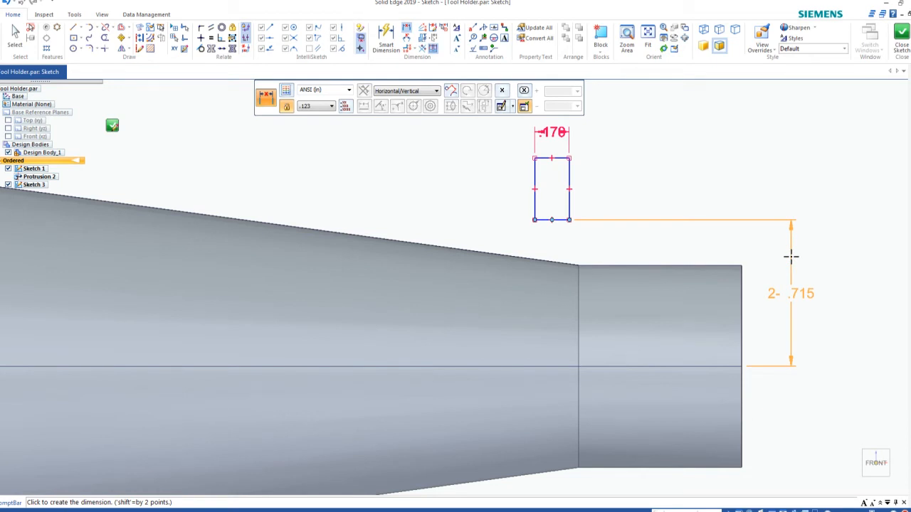
{"action": "left_click", "coordinate": [791, 256]}
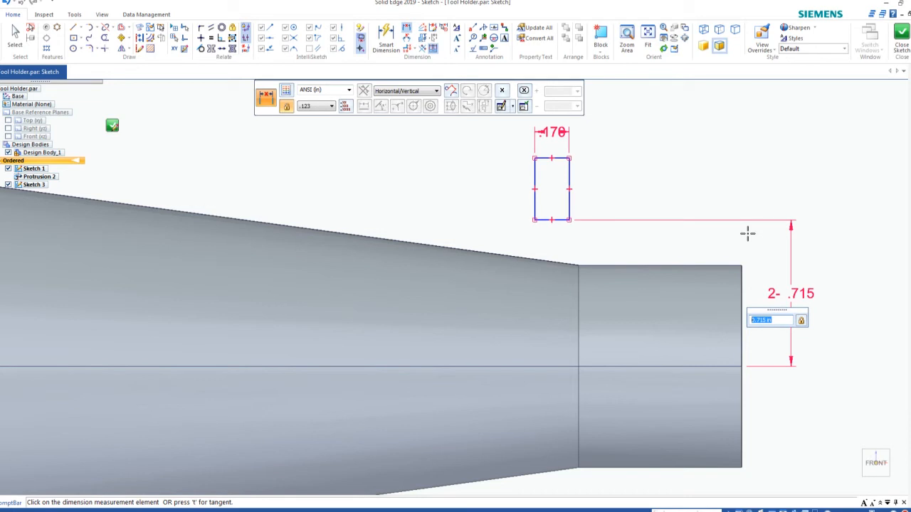
{"action": "type", "text": "."}
{"action": "key", "text": "Return"}
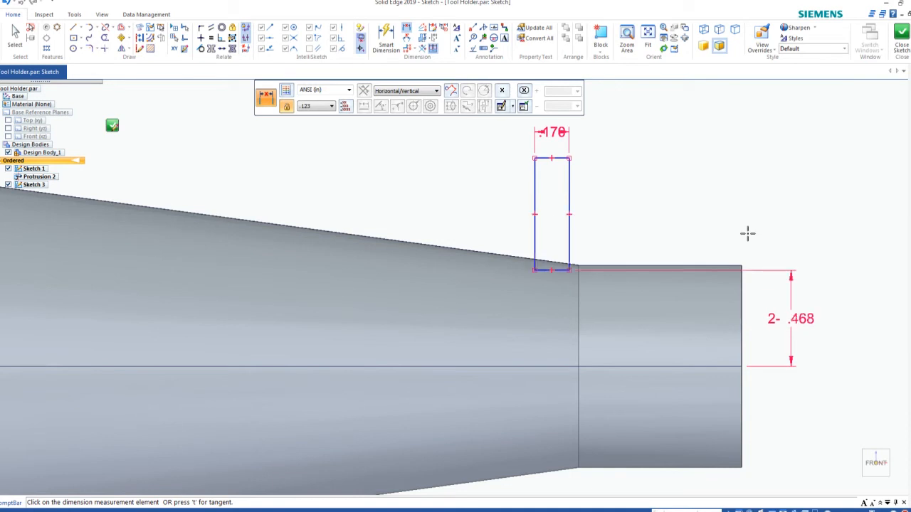
Remove the "2-" prefix from the 0.468 in dimension between the axis and the rectangle.
{"action": "left_click", "coordinate": [504, 106]}
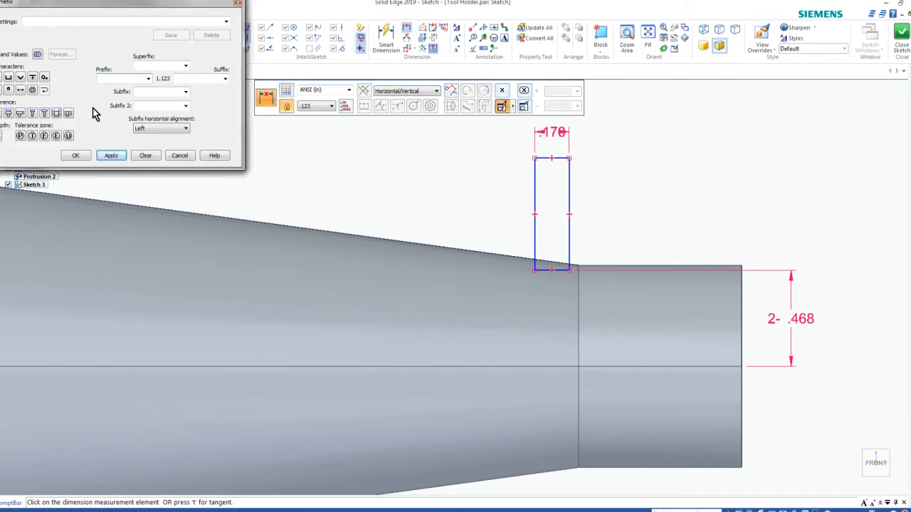
{"action": "left_click", "coordinate": [110, 157]}
{"action": "left_click", "coordinate": [77, 156]}
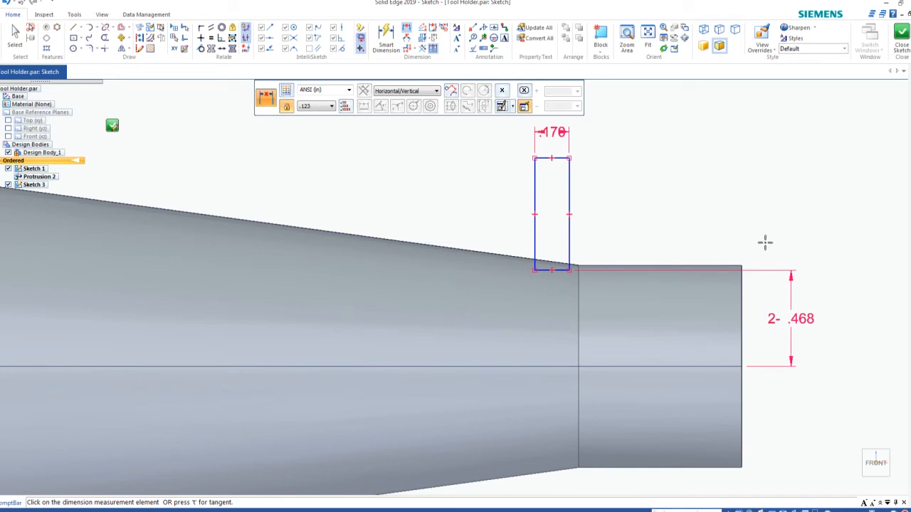
{"action": "key", "text": "Escape"}
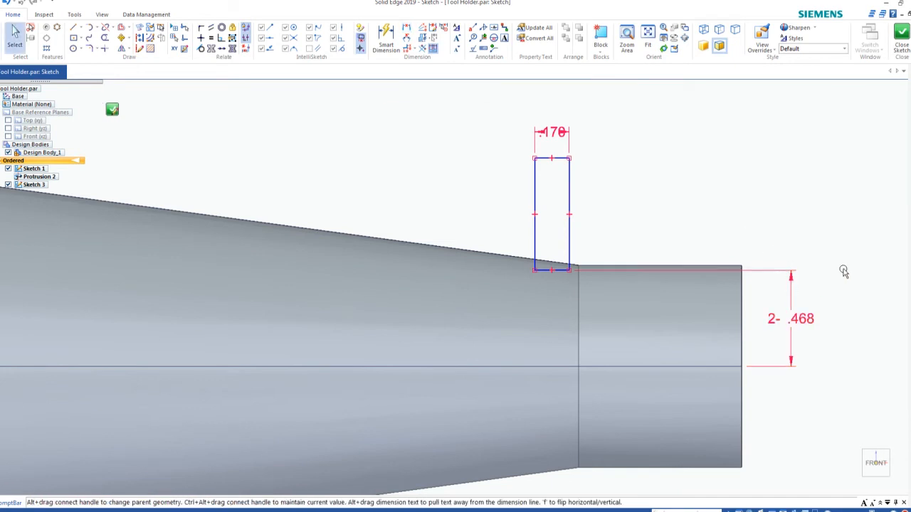
{"action": "left_click", "coordinate": [818, 284]}
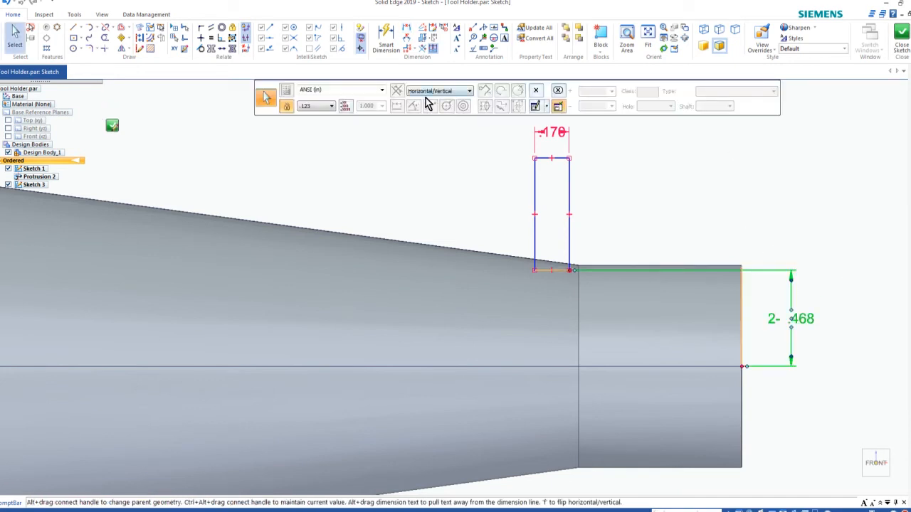
{"action": "left_click", "coordinate": [536, 106]}
{"action": "left_click_drag", "start_coordinate": [126, 79], "coordinate": [41, 76]}
{"action": "key", "text": "BackSpace"}
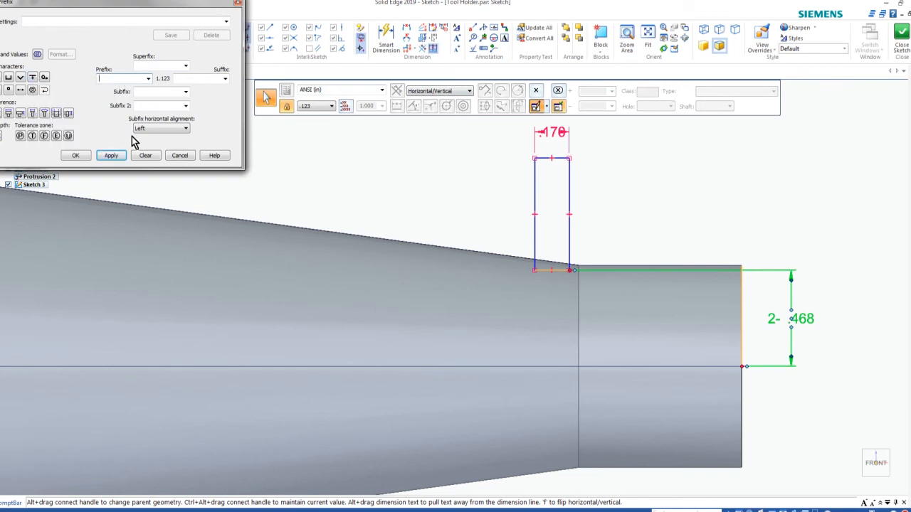
{"action": "left_click", "coordinate": [120, 157]}
{"action": "left_click", "coordinate": [77, 157]}
{"action": "left_click", "coordinate": [220, 152]}
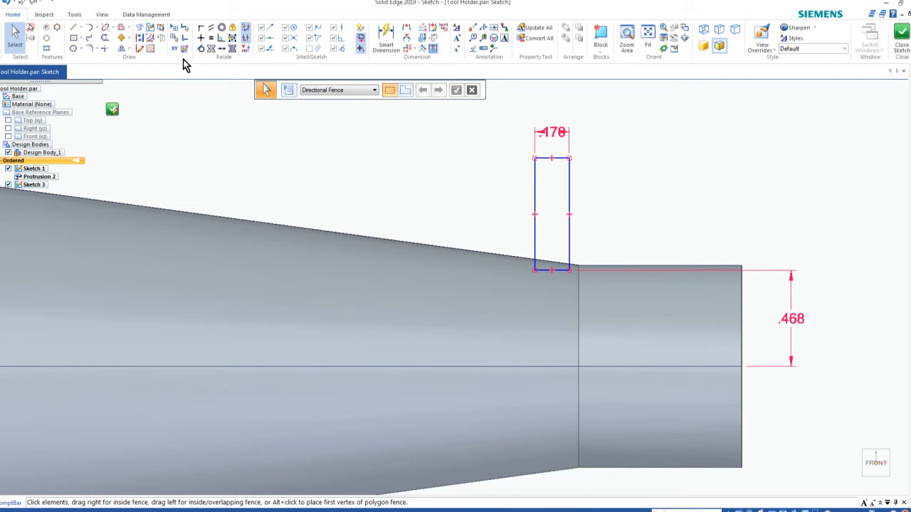
Make the rectangle's edge nearest the small end collinear with the edge where the taper meets the small cylinder.
{"action": "left_click", "coordinate": [222, 50]}
{"action": "left_click", "coordinate": [570, 235]}
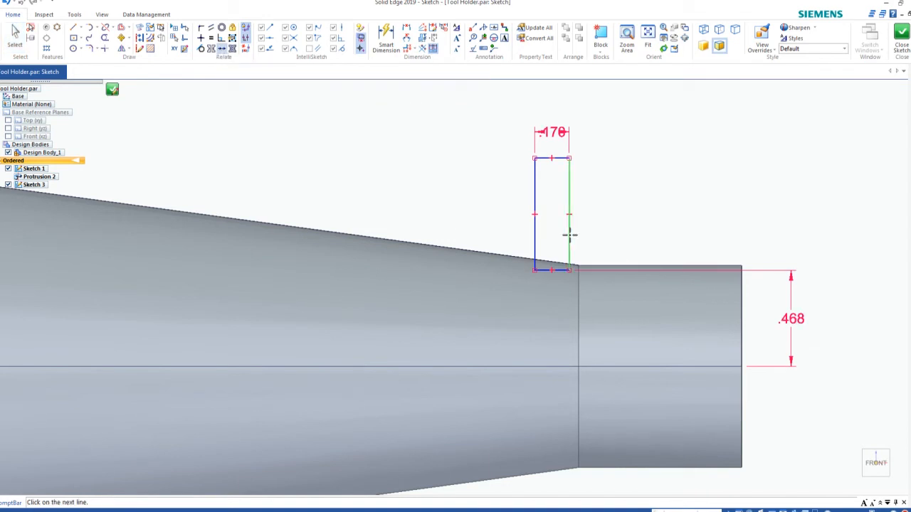
{"action": "left_click", "coordinate": [579, 291]}
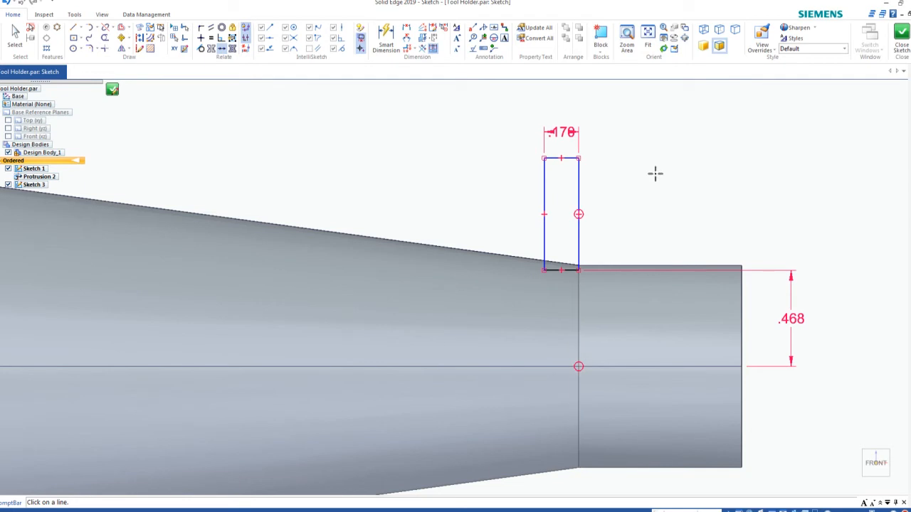
{"action": "key", "text": "Escape"}
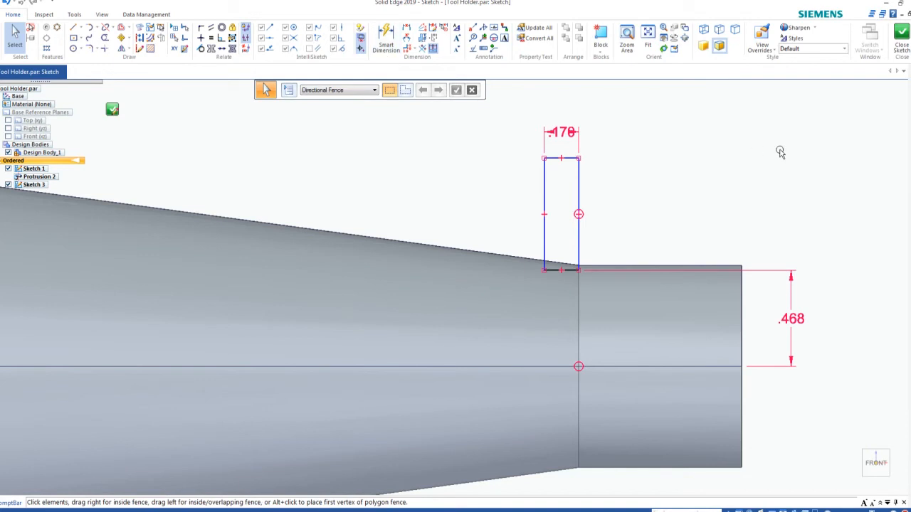
Close the rectangle sketch and view the part from the front around the tapered shank.
{"action": "left_click", "coordinate": [902, 34]}
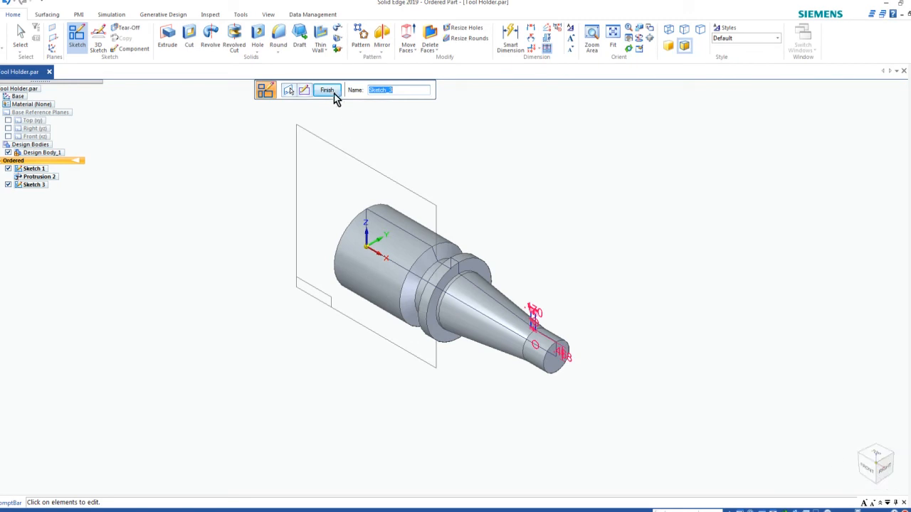
{"action": "left_click", "coordinate": [868, 470]}
{"action": "scroll", "coordinate": [767, 278], "scroll_direction": "up", "scroll_amount": 3}
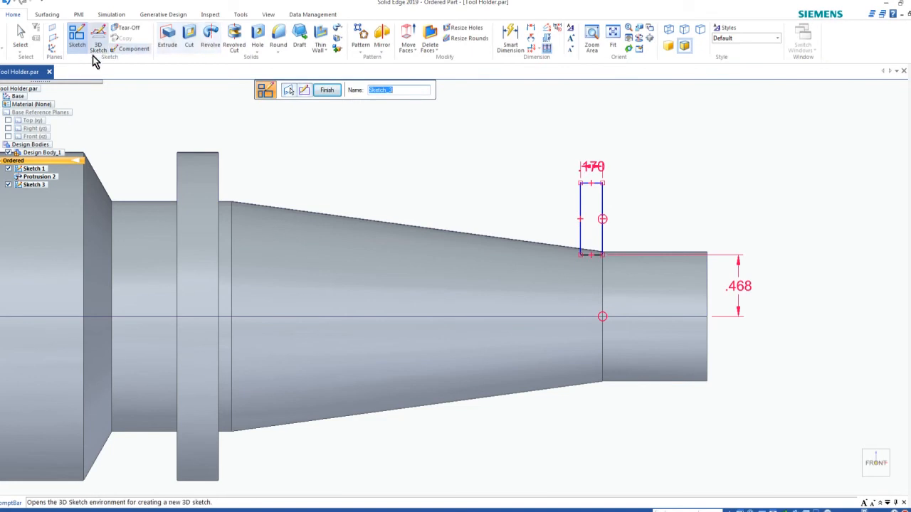
Edit the rectangle's sketch profile and draw a horizontal axis line outward from the centre of the shank's small end.
{"action": "left_click", "coordinate": [326, 91]}
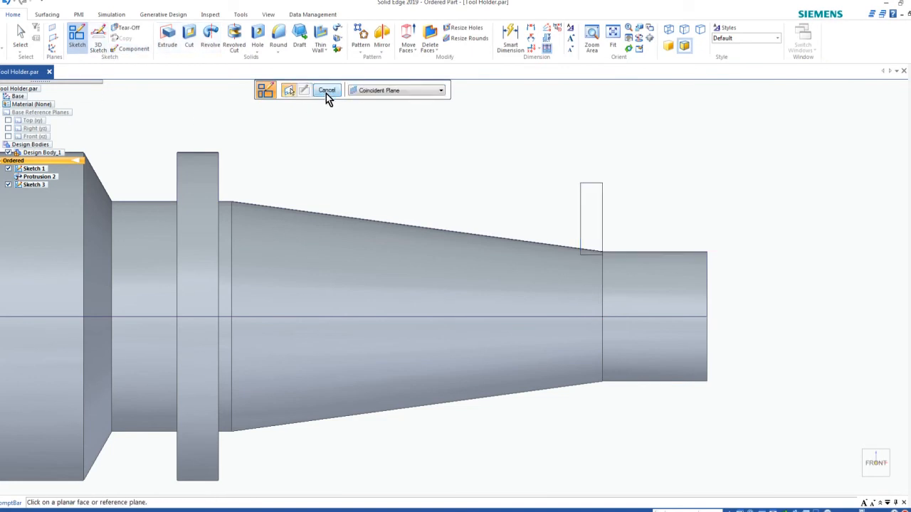
{"action": "left_click", "coordinate": [326, 91]}
{"action": "left_click", "coordinate": [32, 185]}
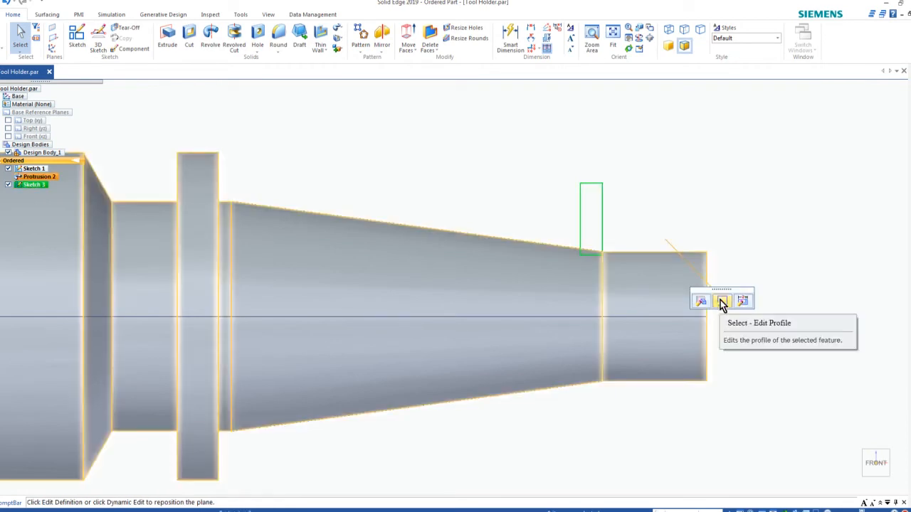
{"action": "left_click", "coordinate": [719, 303]}
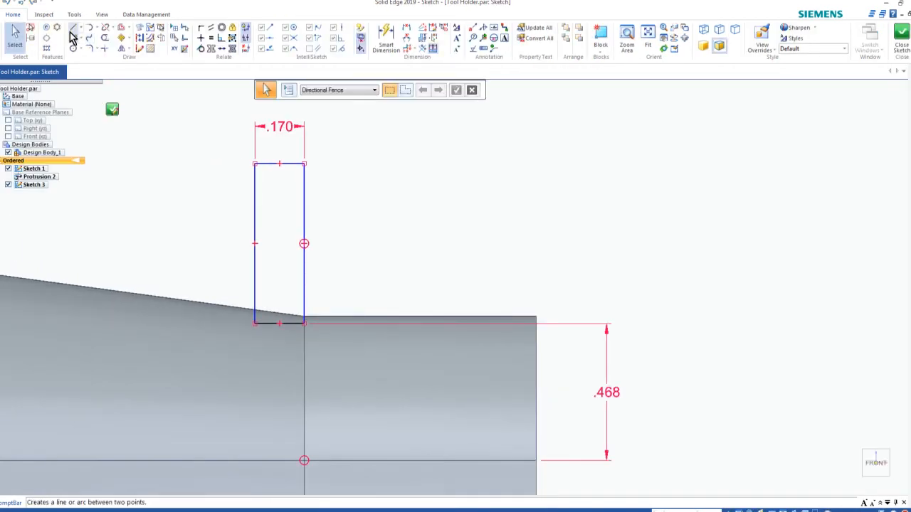
{"action": "left_click", "coordinate": [73, 30]}
{"action": "scroll", "coordinate": [433, 292], "scroll_direction": "down", "scroll_amount": 3}
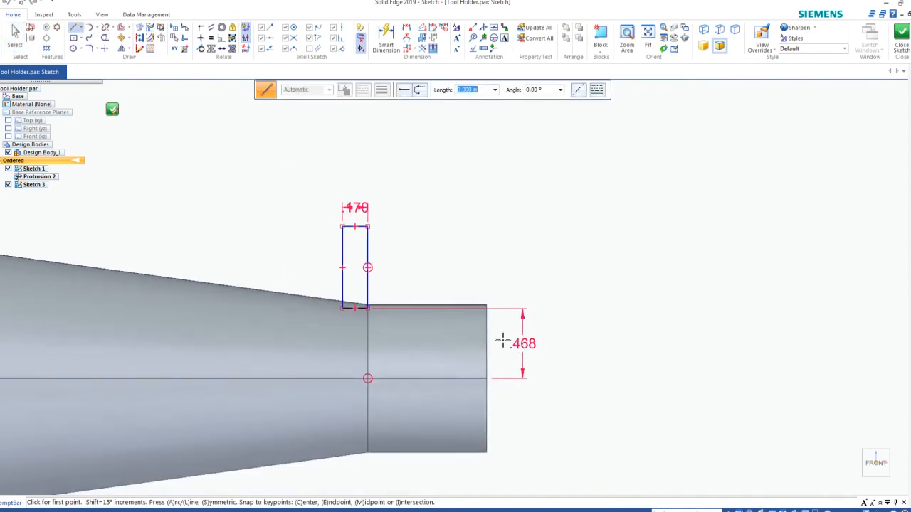
{"action": "left_click", "coordinate": [486, 378]}
{"action": "left_click", "coordinate": [639, 378]}
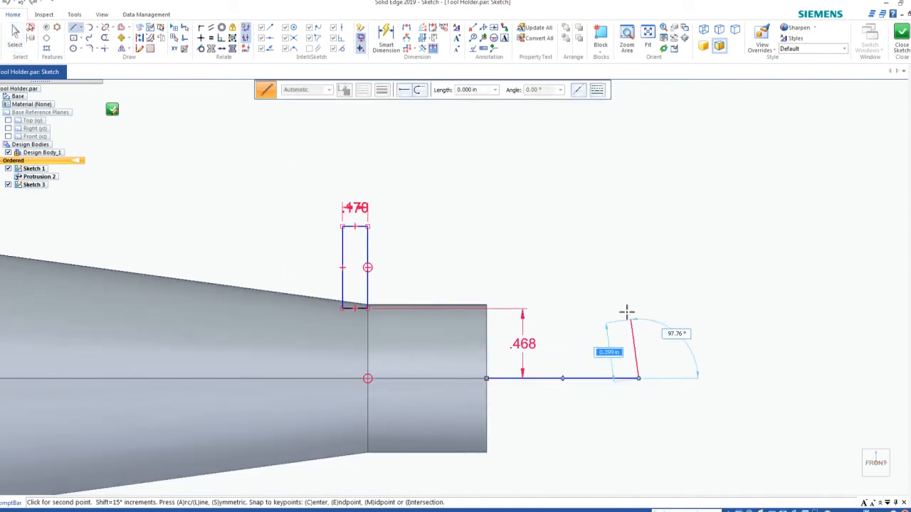
{"action": "key", "text": "Escape"}
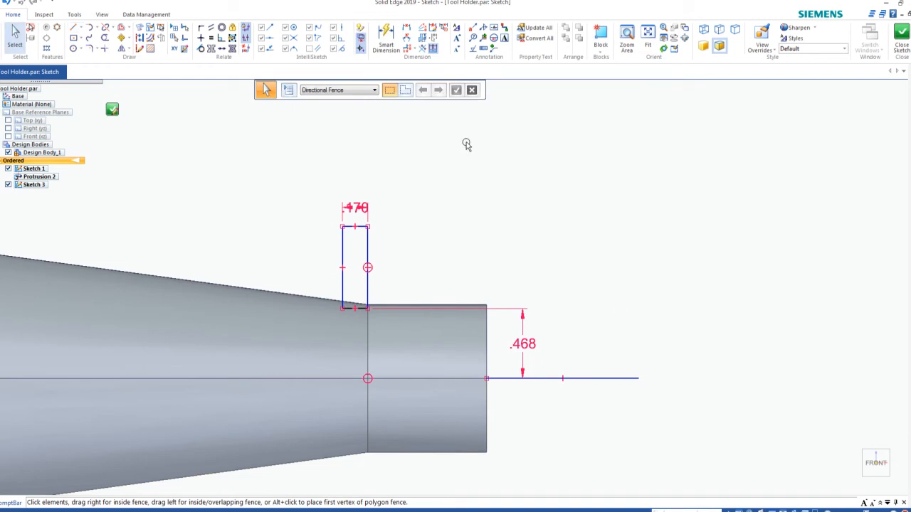
{"action": "left_click", "coordinate": [903, 35]}
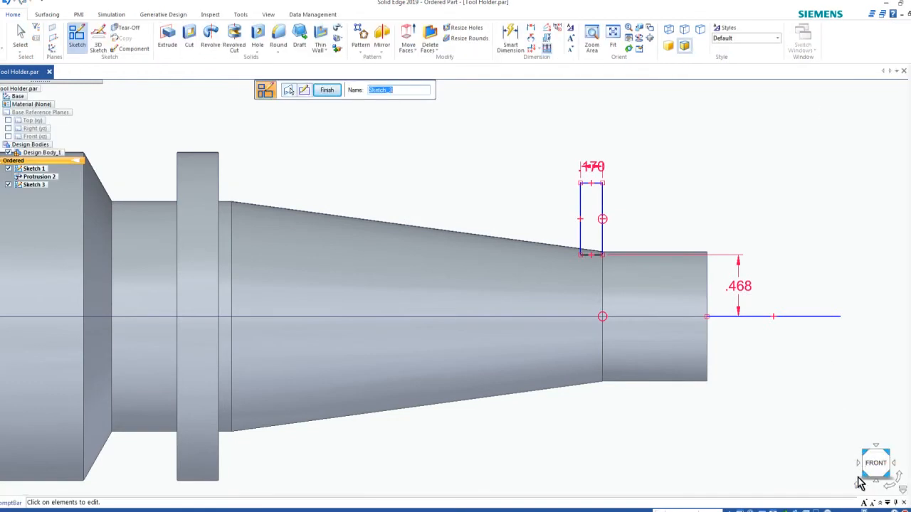
Cut a full 360° groove into the shank with Revolved Cut, using the rectangle as profile and the sketched centre line as axis.
{"action": "left_click", "coordinate": [858, 487]}
{"action": "scroll", "coordinate": [567, 370], "scroll_direction": "up", "scroll_amount": 5}
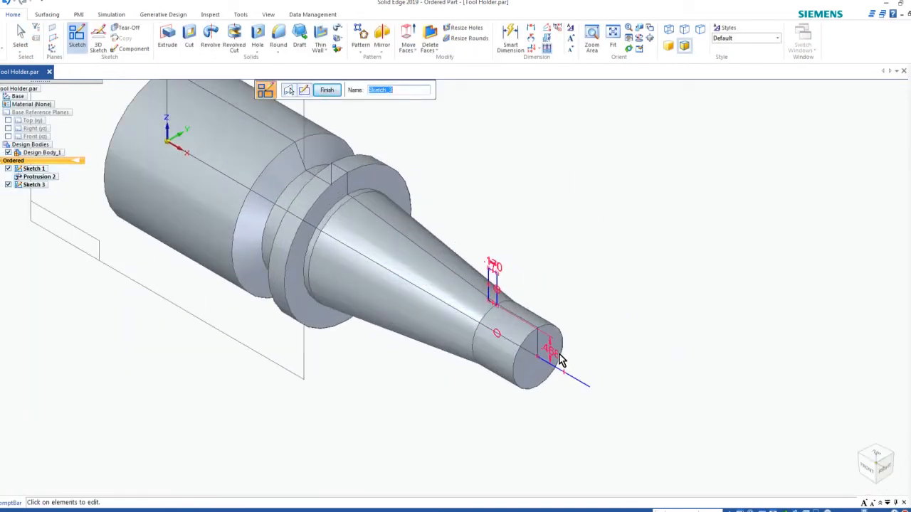
{"action": "left_click", "coordinate": [239, 44]}
{"action": "left_click", "coordinate": [464, 247]}
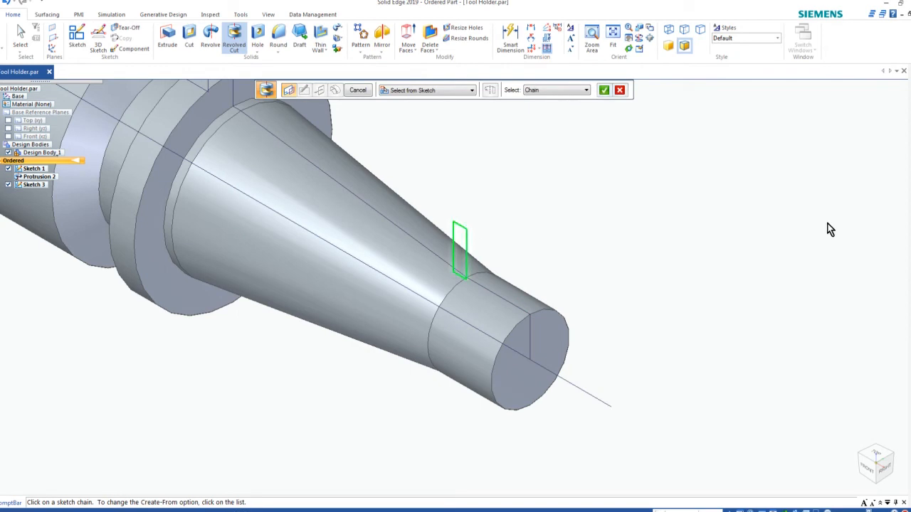
{"action": "left_click", "coordinate": [604, 91]}
{"action": "left_click", "coordinate": [569, 388]}
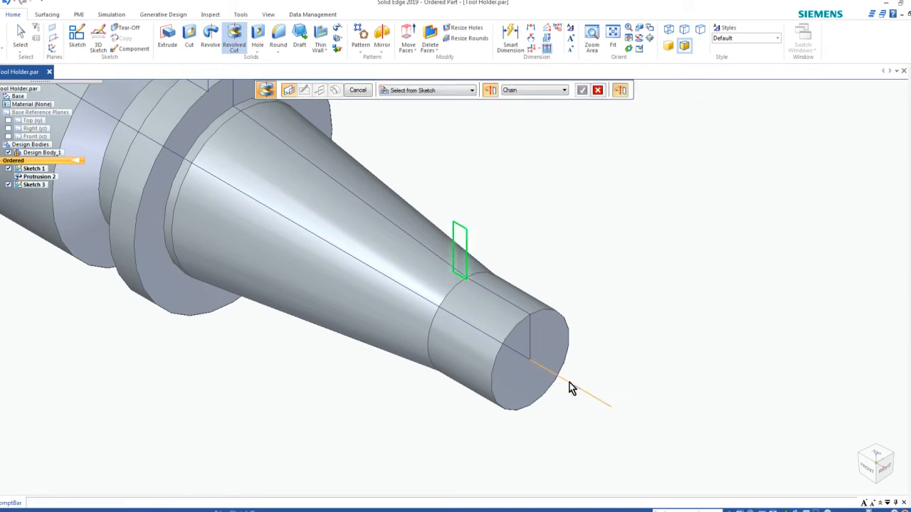
{"action": "left_click", "coordinate": [446, 90]}
{"action": "left_click", "coordinate": [359, 90]}
{"action": "key", "text": "Escape"}
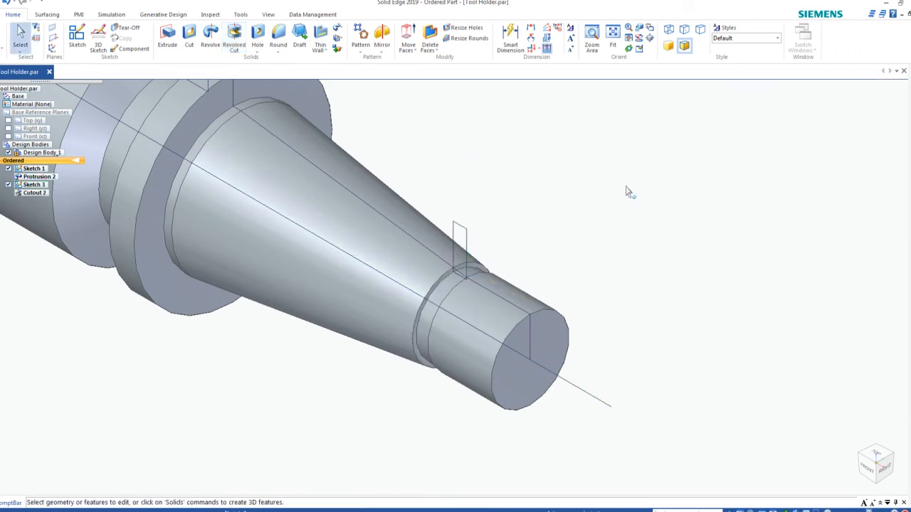
View the part from the front and hide both the rectangle sketch and the holder's profile sketch.
{"action": "left_click", "coordinate": [880, 474]}
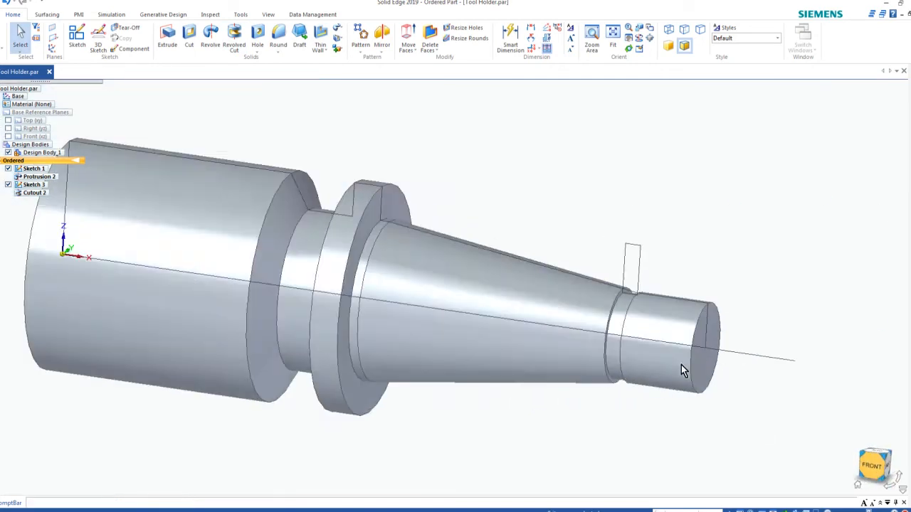
{"action": "scroll", "coordinate": [676, 331], "scroll_direction": "down", "scroll_amount": 3}
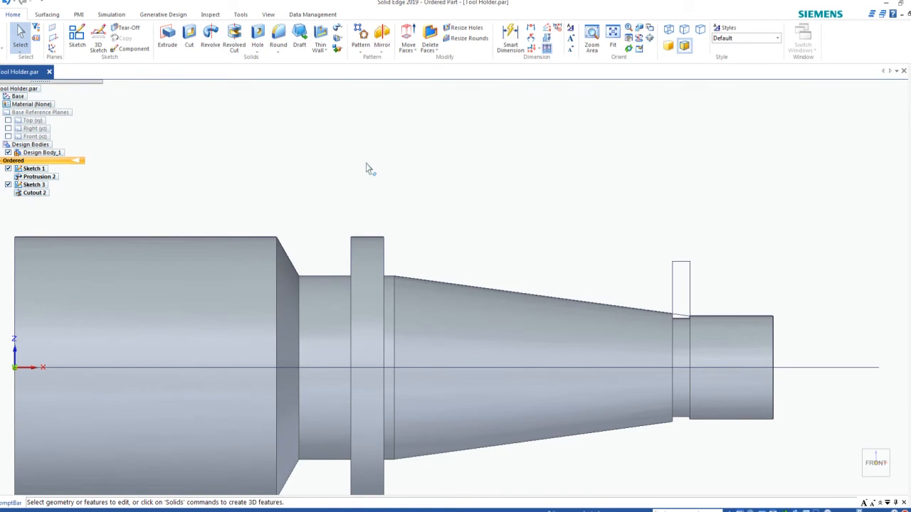
{"action": "left_click", "coordinate": [8, 184]}
{"action": "left_click", "coordinate": [8, 168]}
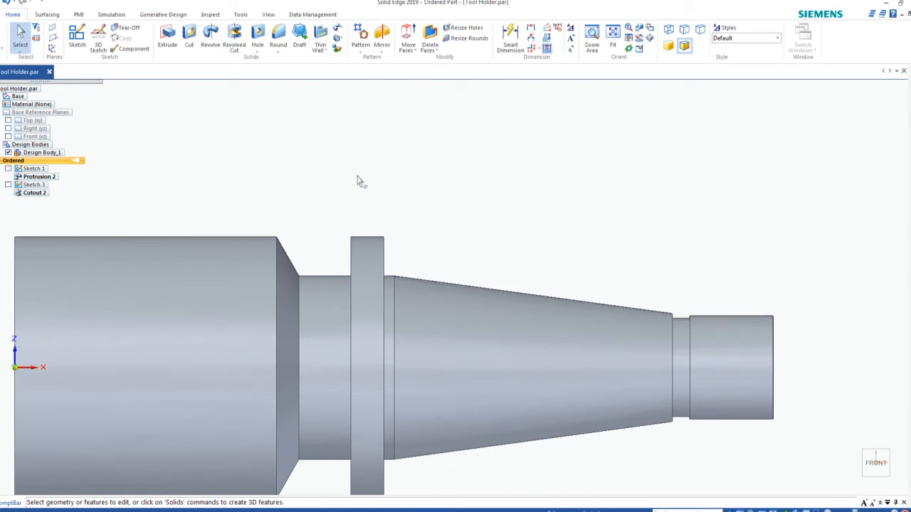
Consult the bore dimensions on the drawing in Photo Gallery and set up a new ANSI Inch hole as the counterbore type.
{"action": "left_click", "coordinate": [866, 452]}
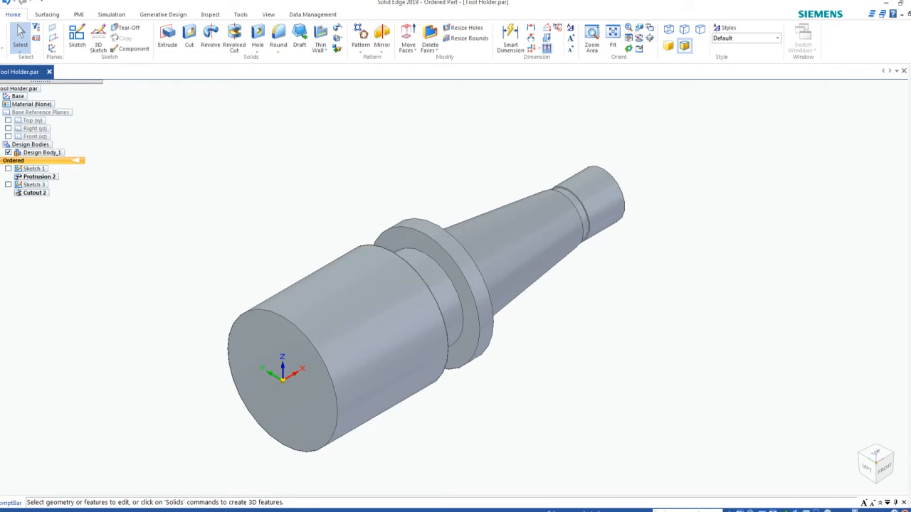
{"action": "left_click", "coordinate": [235, 511]}
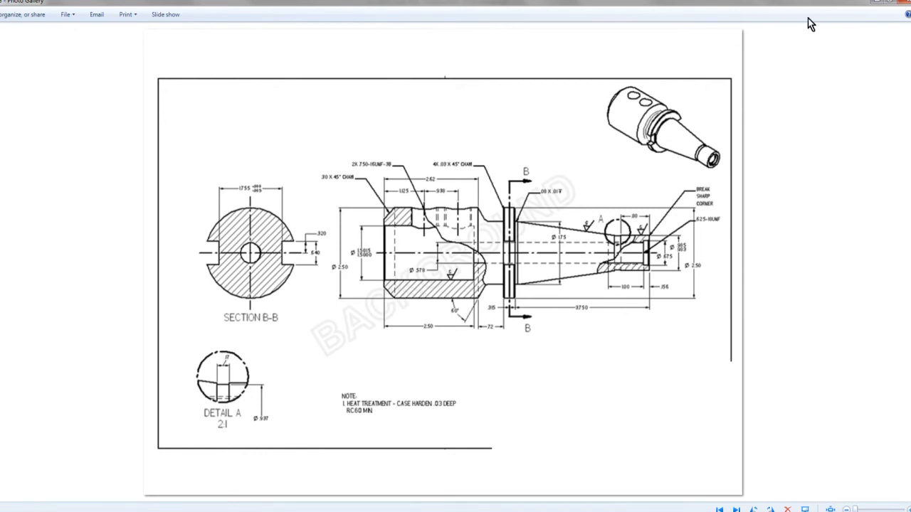
{"action": "scroll", "coordinate": [439, 507], "scroll_direction": "up", "scroll_amount": 5}
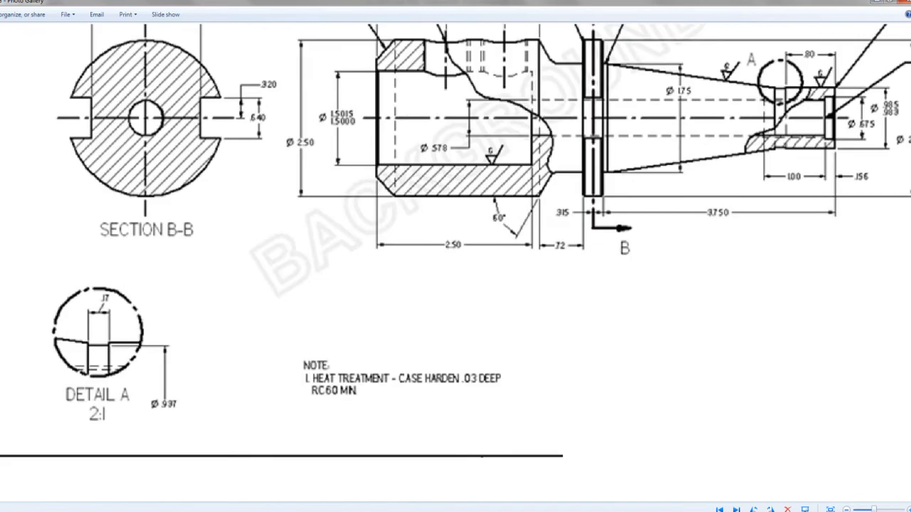
{"action": "left_click", "coordinate": [257, 511]}
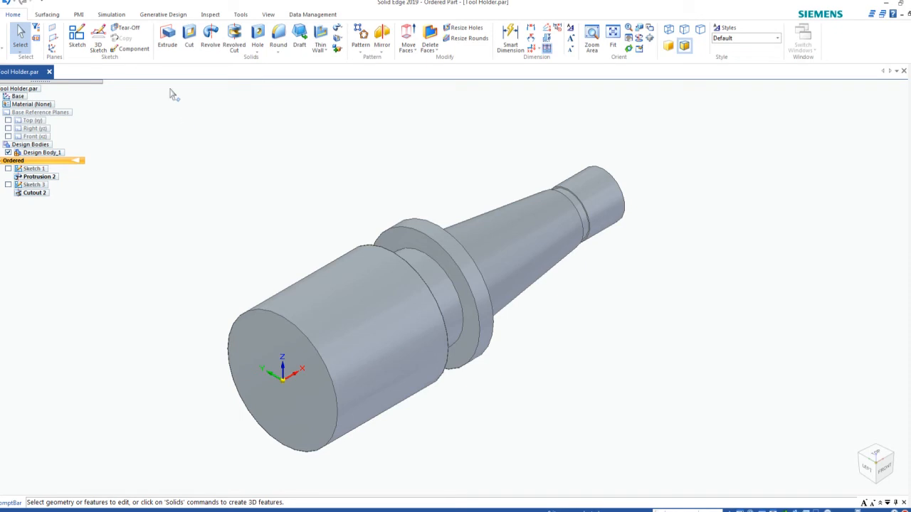
{"action": "left_click", "coordinate": [258, 37]}
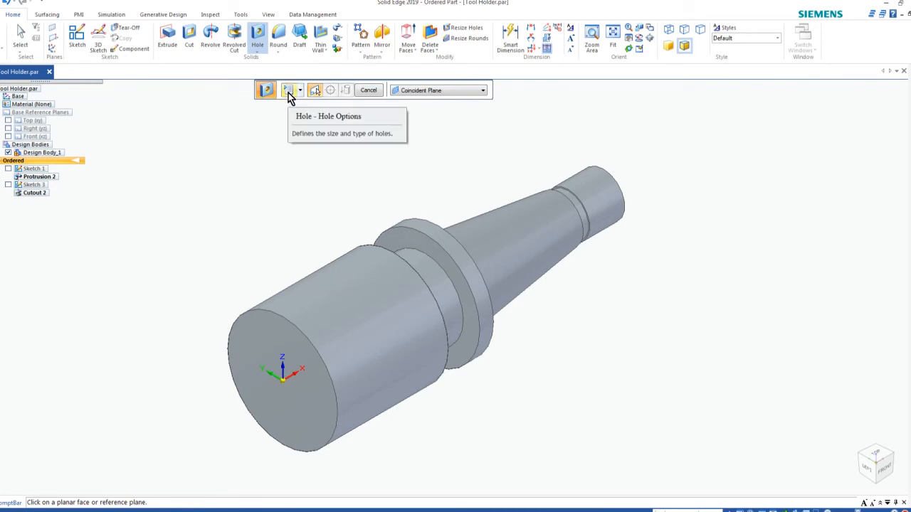
{"action": "left_click", "coordinate": [288, 90]}
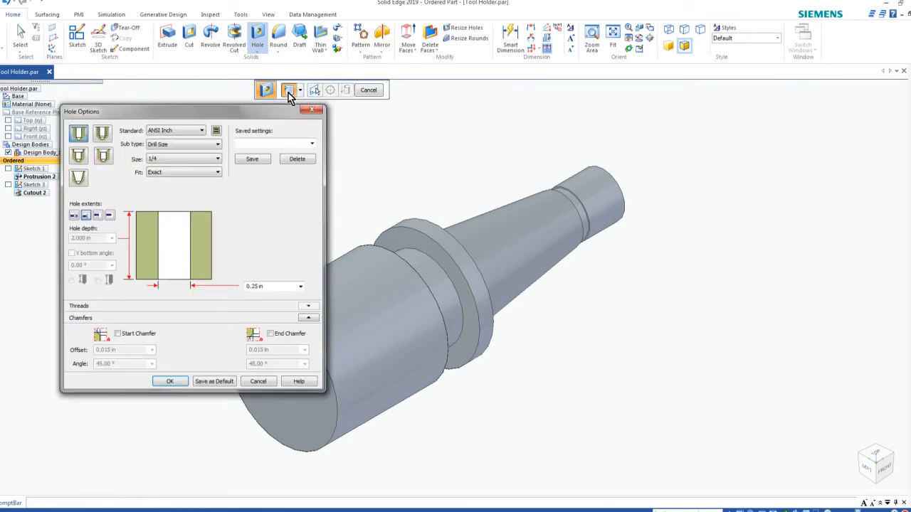
{"action": "left_click_drag", "start_coordinate": [206, 112], "coordinate": [493, 45]}
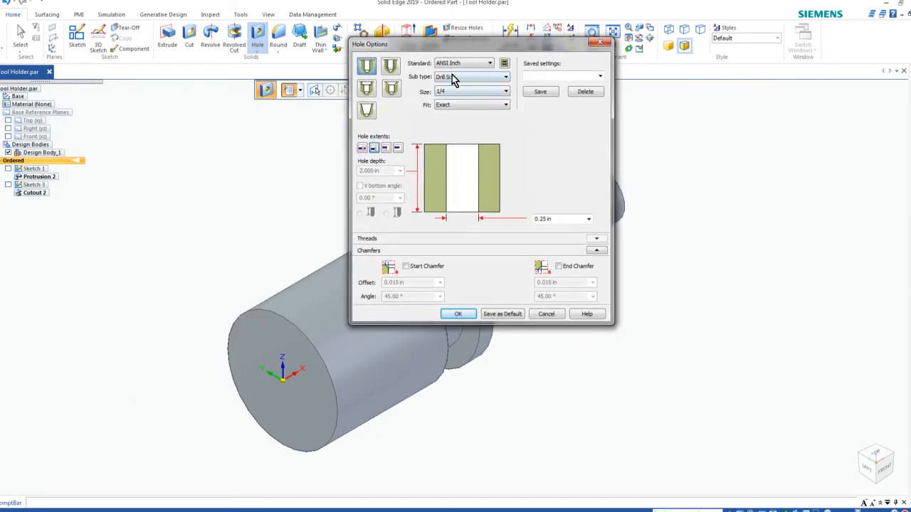
{"action": "left_click", "coordinate": [367, 89]}
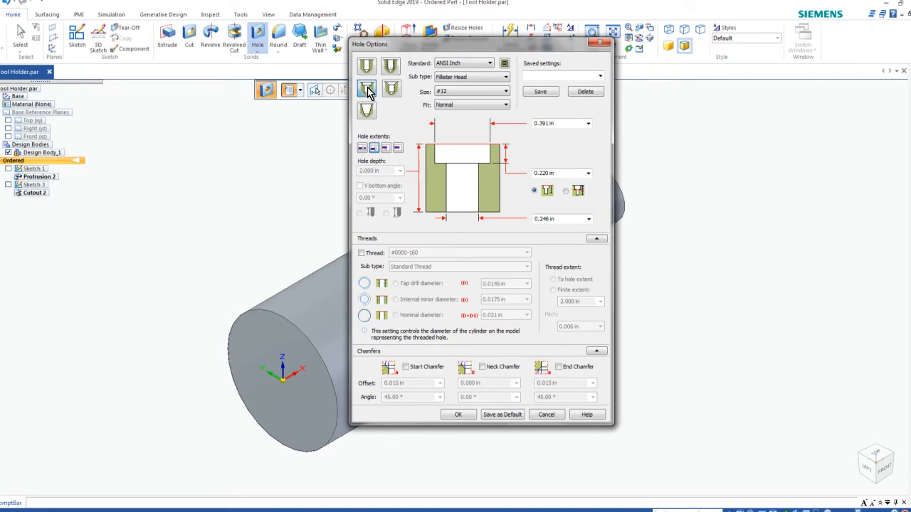
Define the counterbored hole with a 0.578 in hole diameter, 2.5 in counterbore depth, 1.5 in counterbore diameter and through-all extent.
{"action": "left_click", "coordinate": [565, 219]}
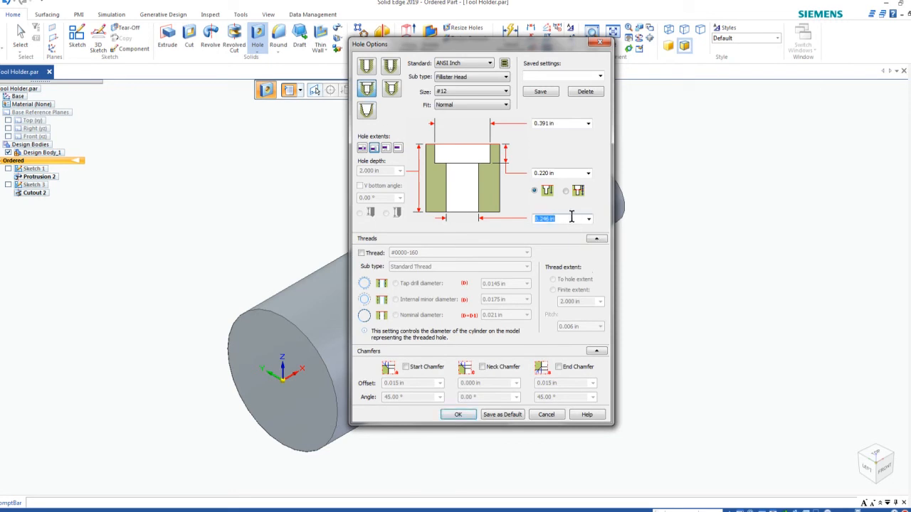
{"action": "type", "text": ".578"}
{"action": "key", "text": "Return"}
{"action": "left_click", "coordinate": [574, 259]}
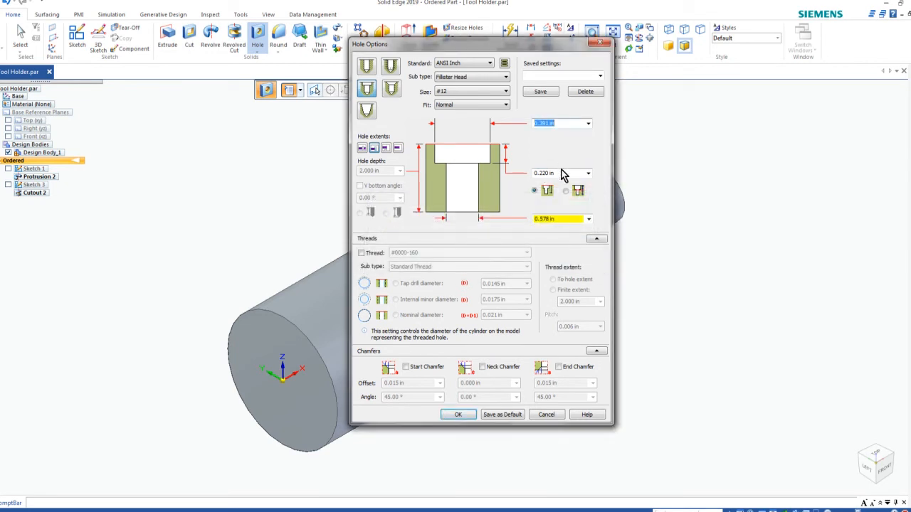
{"action": "left_click", "coordinate": [563, 173]}
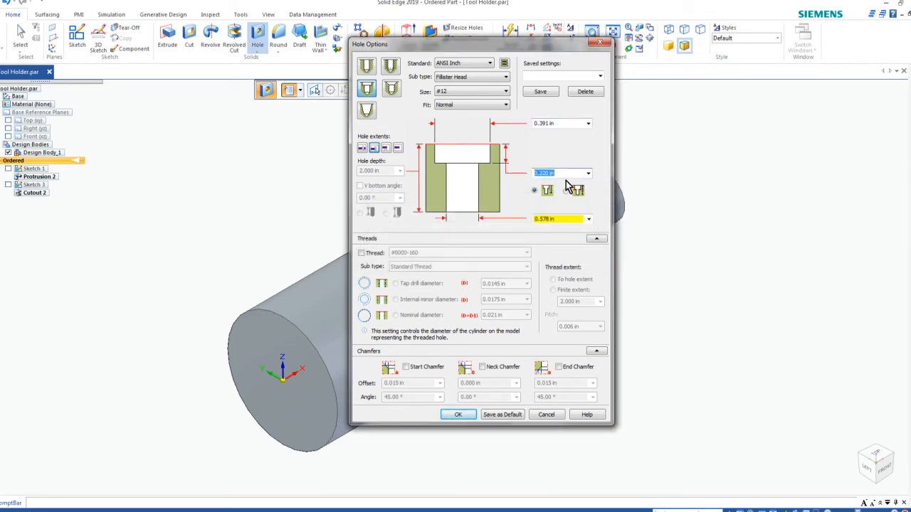
{"action": "type", "text": "2.5"}
{"action": "left_click", "coordinate": [565, 124]}
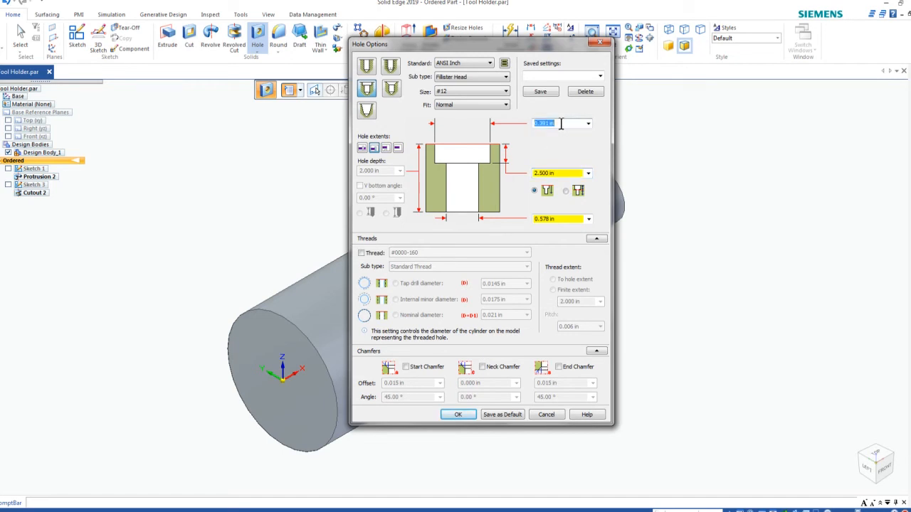
{"action": "type", "text": "1"}
{"action": "left_click", "coordinate": [363, 153]}
{"action": "left_click", "coordinate": [459, 415]}
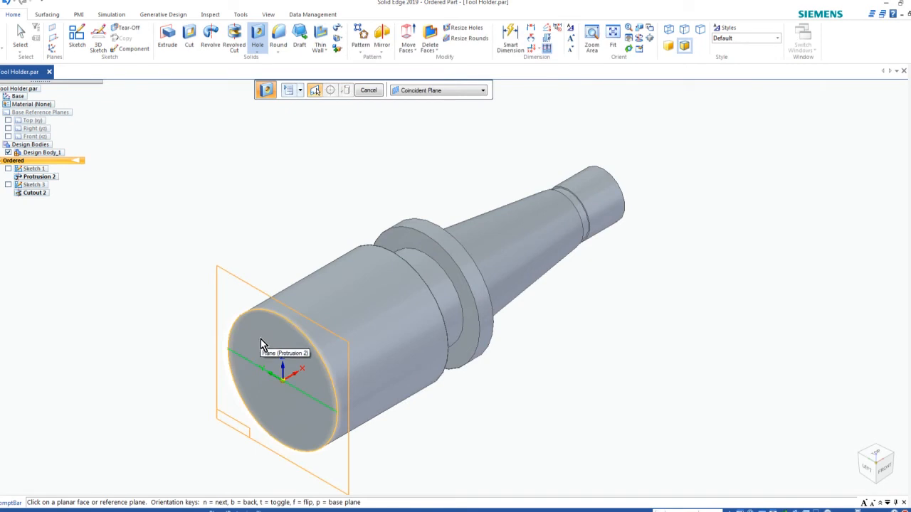
Place the counterbored hole at the centre of the holder's large end face and finish the feature.
{"action": "left_click", "coordinate": [260, 339]}
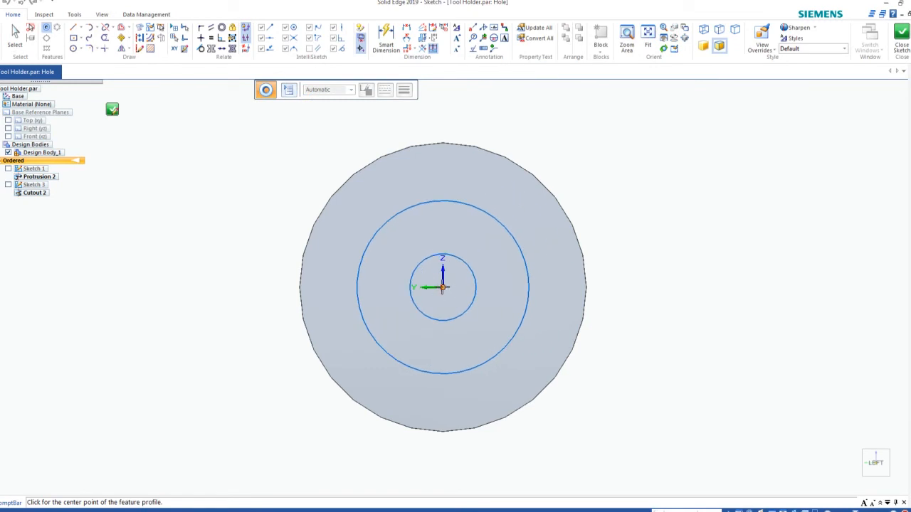
{"action": "left_click", "coordinate": [443, 287]}
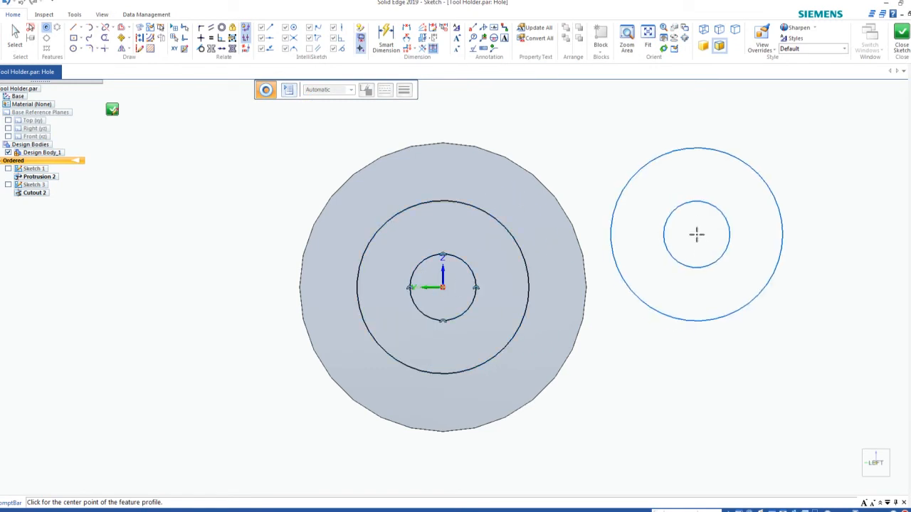
{"action": "key", "text": "Escape"}
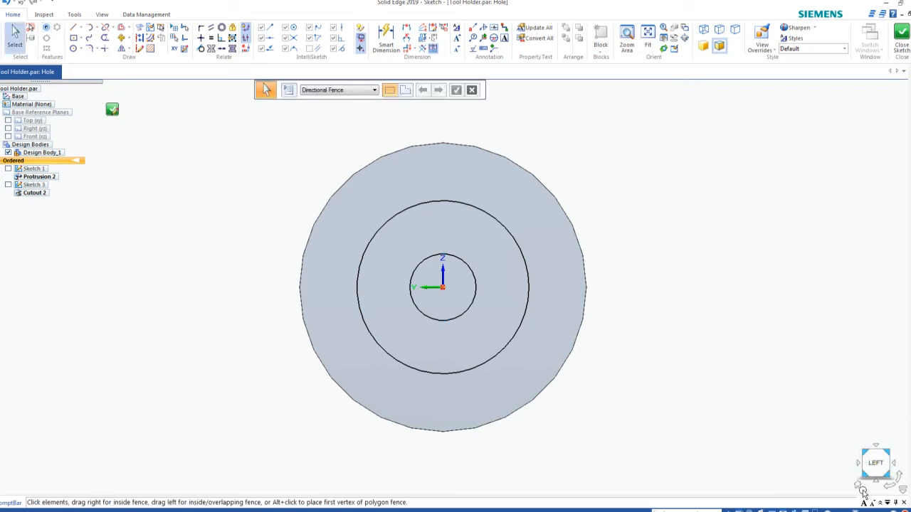
{"action": "left_click", "coordinate": [859, 486]}
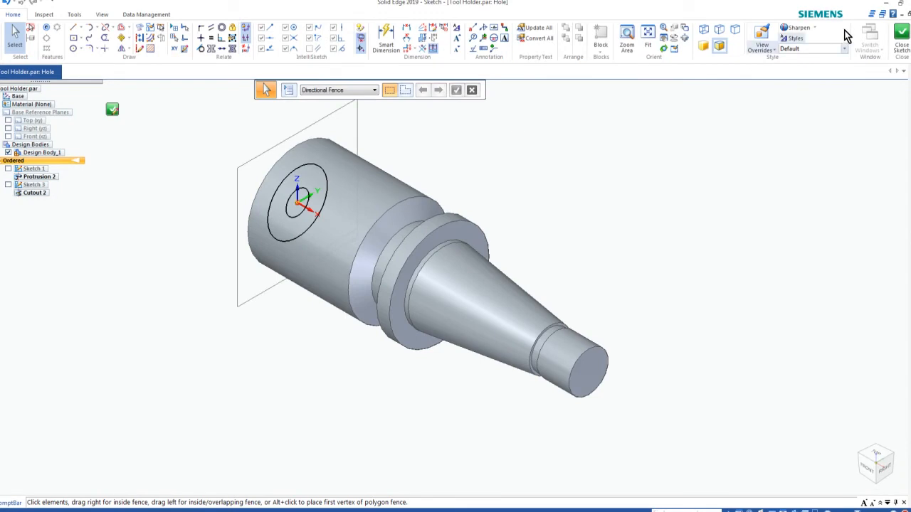
{"action": "left_click", "coordinate": [900, 35]}
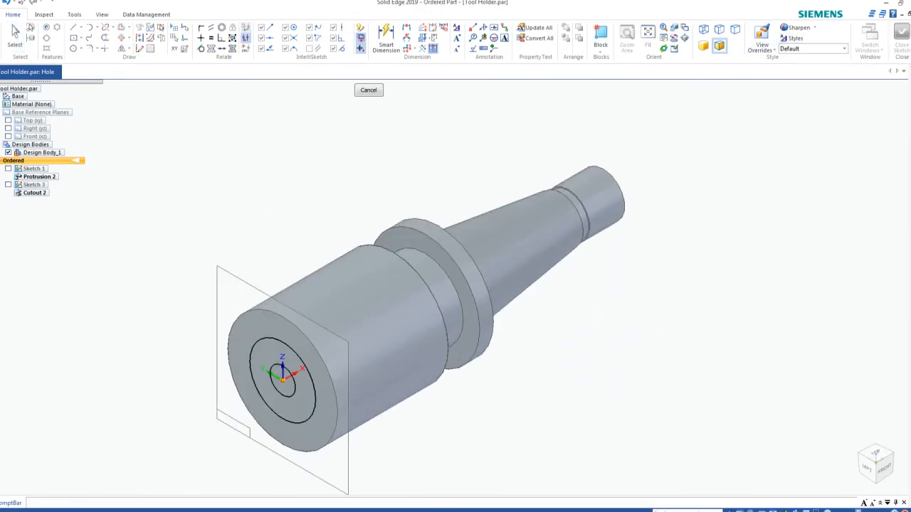
{"action": "left_click", "coordinate": [371, 90]}
Inspect the model's small end and examine the thread and counterbore dimensions for that end on the drawing in Photo Gallery.
{"action": "middle_click_drag", "start_coordinate": [642, 355], "coordinate": [549, 384]}
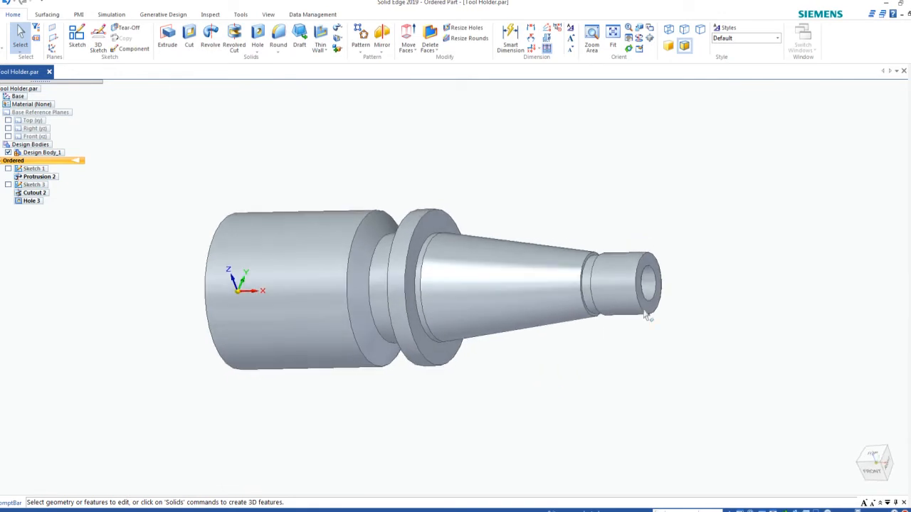
{"action": "scroll", "coordinate": [686, 267], "scroll_direction": "up", "scroll_amount": 4}
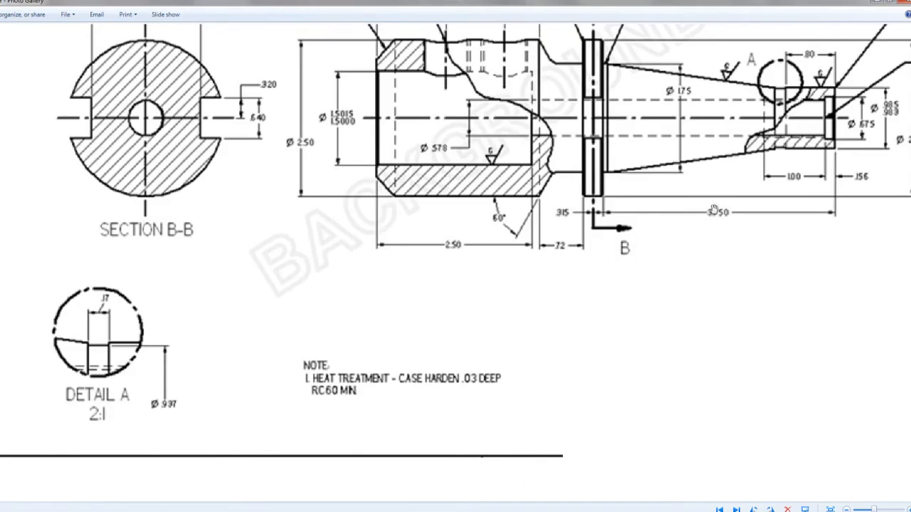
{"action": "scroll", "coordinate": [612, 266], "scroll_direction": "up", "scroll_amount": 1}
{"action": "mouse_move", "coordinate": [669, 249]}
{"action": "left_mouse_down"}
{"action": "mouse_move", "coordinate": [470, 377]}
{"action": "mouse_move", "coordinate": [472, 407]}
{"action": "left_mouse_up"}
{"action": "scroll", "coordinate": [755, 226], "scroll_direction": "down", "scroll_amount": 1}
{"action": "scroll", "coordinate": [749, 223], "scroll_direction": "up", "scroll_amount": 1}
{"action": "scroll", "coordinate": [812, 232], "scroll_direction": "up", "scroll_amount": 2}
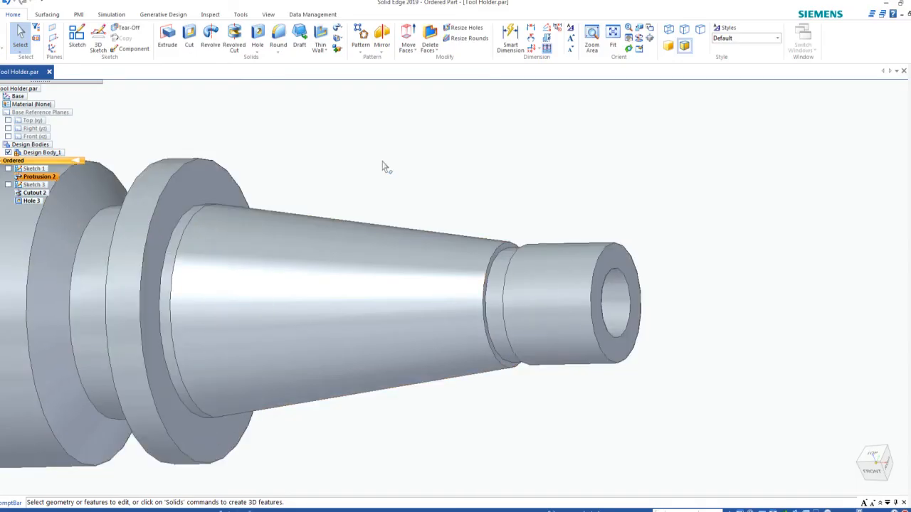
Set up a new ANSI Inch counterbored hole with threading enabled and its modelled cylinder based on the tap drill diameter.
{"action": "left_click", "coordinate": [255, 45]}
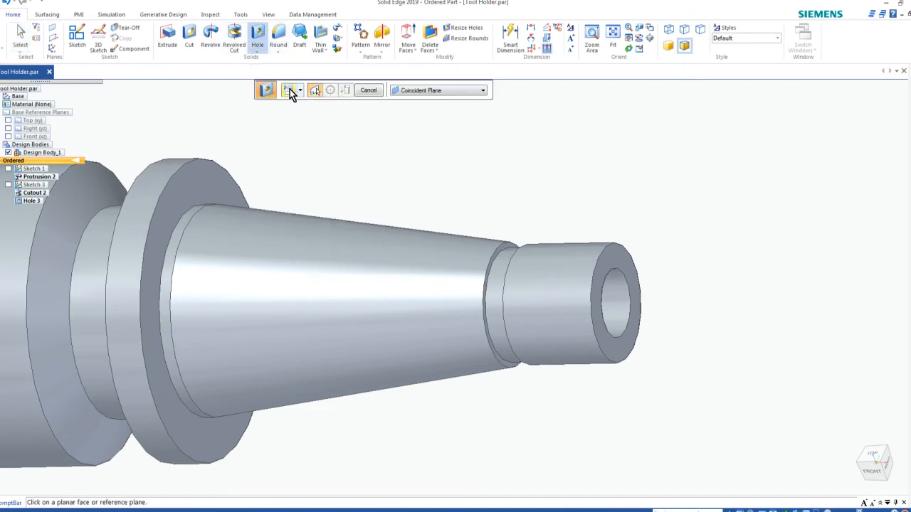
{"action": "left_click", "coordinate": [289, 90]}
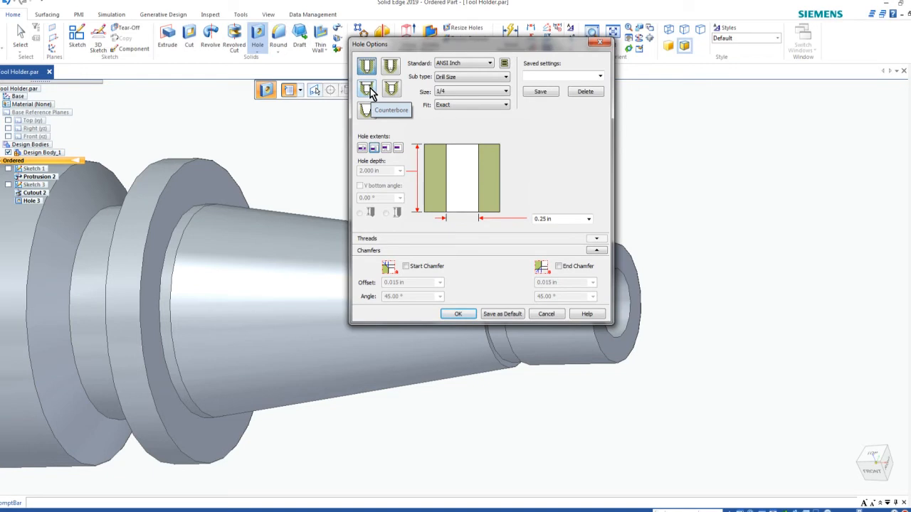
{"action": "left_click", "coordinate": [370, 89]}
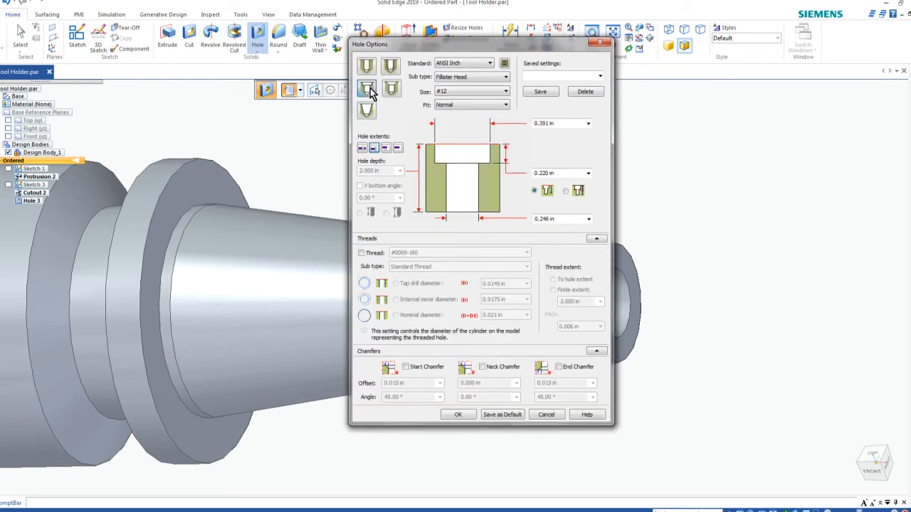
{"action": "left_click", "coordinate": [361, 254]}
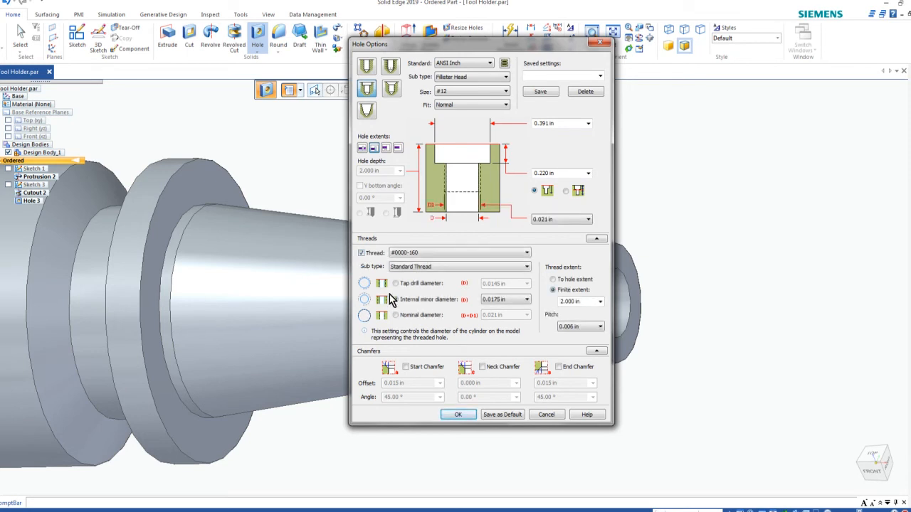
{"action": "left_click", "coordinate": [396, 300]}
{"action": "left_click", "coordinate": [395, 284]}
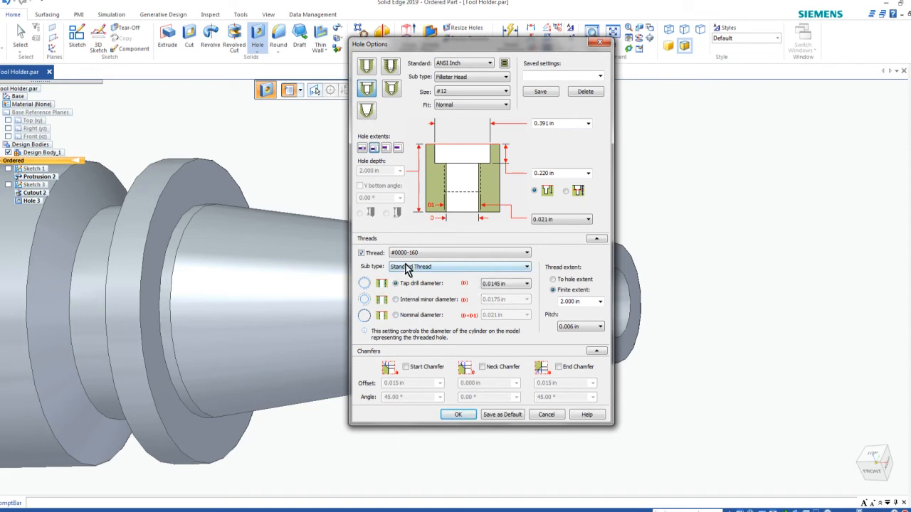
Choose the 5/8-18 UNF thread for the hole and set its finite thread extent to 0.8 in.
{"action": "left_click", "coordinate": [447, 255]}
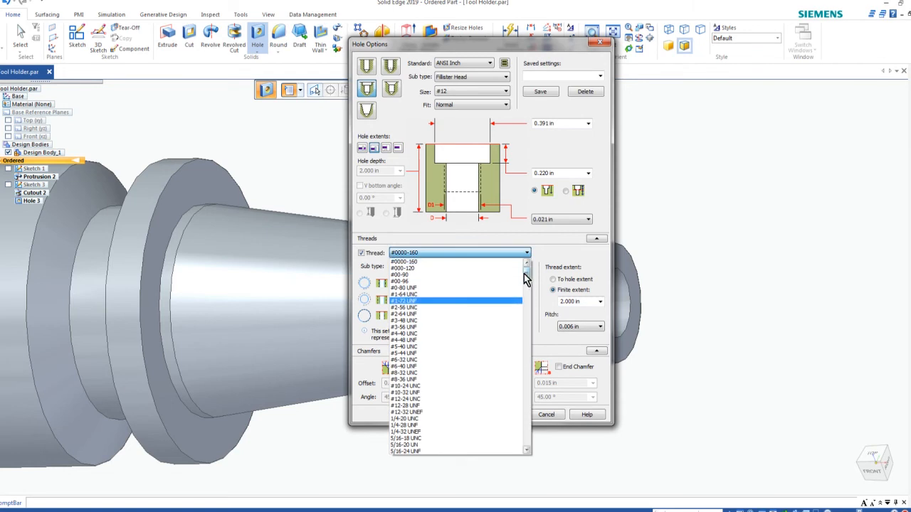
{"action": "left_click_drag", "start_coordinate": [527, 280], "coordinate": [526, 293]}
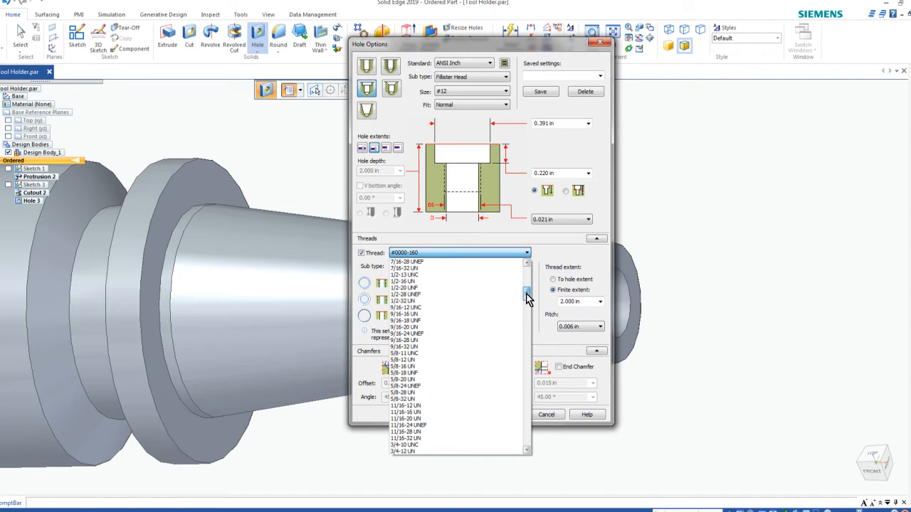
{"action": "left_click_drag", "start_coordinate": [527, 299], "coordinate": [526, 303]}
{"action": "left_click", "coordinate": [423, 317]}
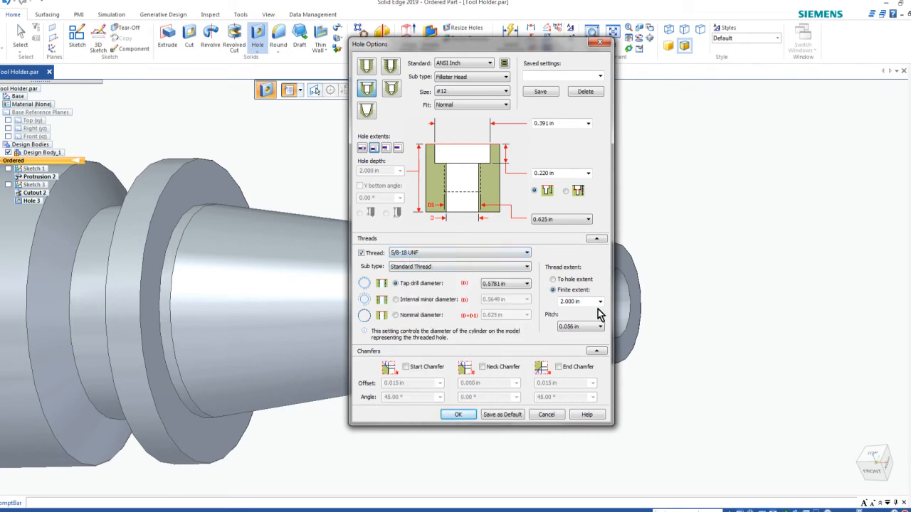
{"action": "double_click", "coordinate": [585, 302]}
{"action": "type", "text": ".8"}
Set the counterbore diameter to 0.675 in, its depth to 0.156 in and the hole to a finite depth of 1 in, and accept the options.
{"action": "left_click", "coordinate": [564, 124]}
{"action": "left_click", "coordinate": [567, 172]}
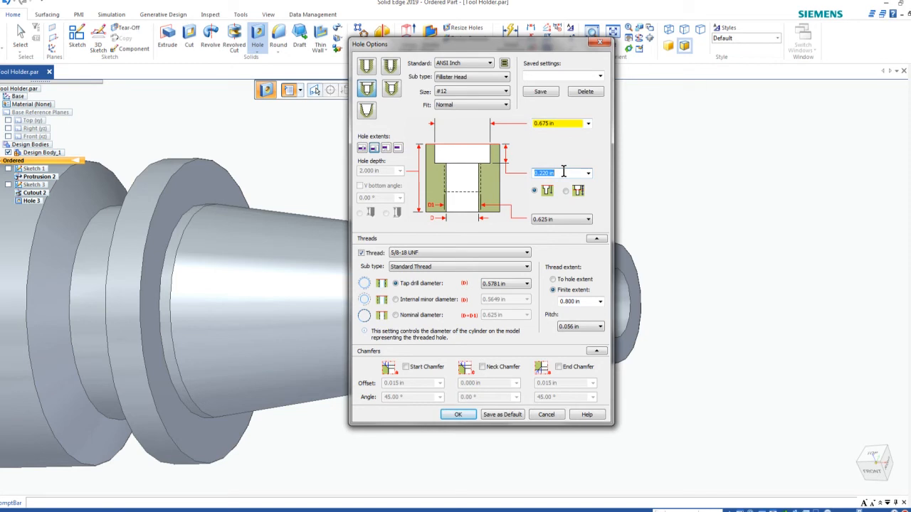
{"action": "type", "text": ".1"}
{"action": "left_click", "coordinate": [573, 123]}
{"action": "left_click", "coordinate": [564, 122]}
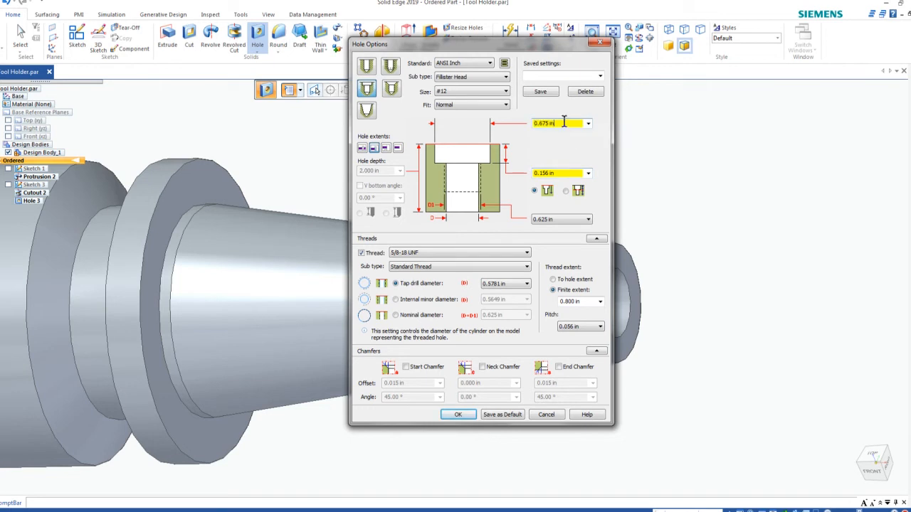
{"action": "left_click", "coordinate": [399, 150]}
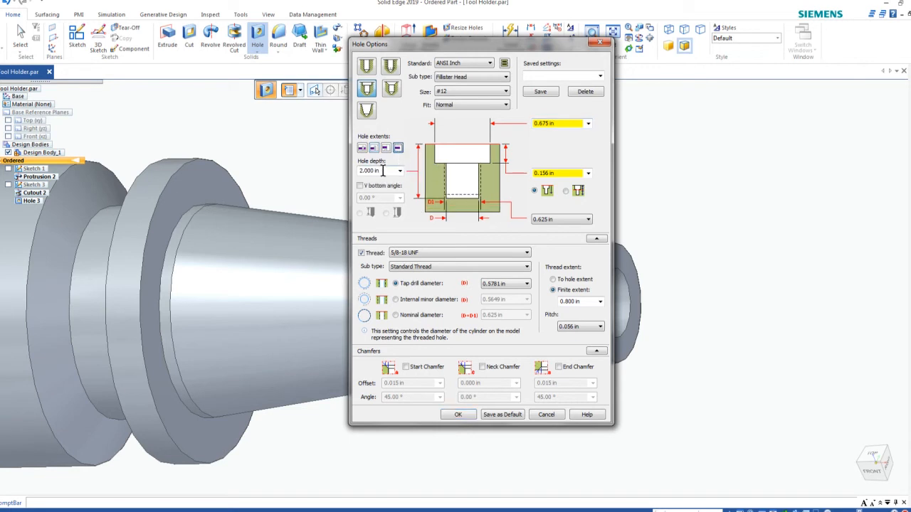
{"action": "left_click", "coordinate": [385, 171]}
{"action": "type", "text": "1"}
{"action": "left_click", "coordinate": [459, 417]}
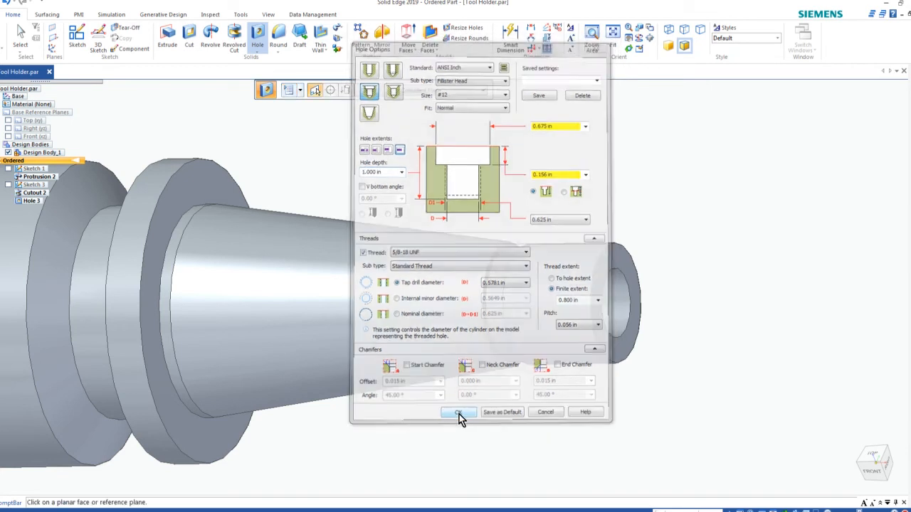
Place the threaded counterbored hole at the centre of the holder's small end face and finish the feature.
{"action": "left_click", "coordinate": [624, 356]}
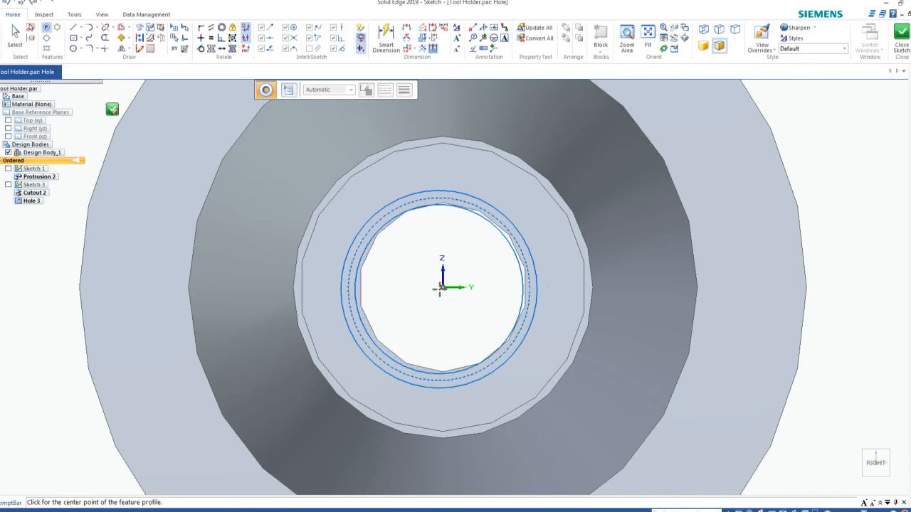
{"action": "left_click", "coordinate": [443, 288]}
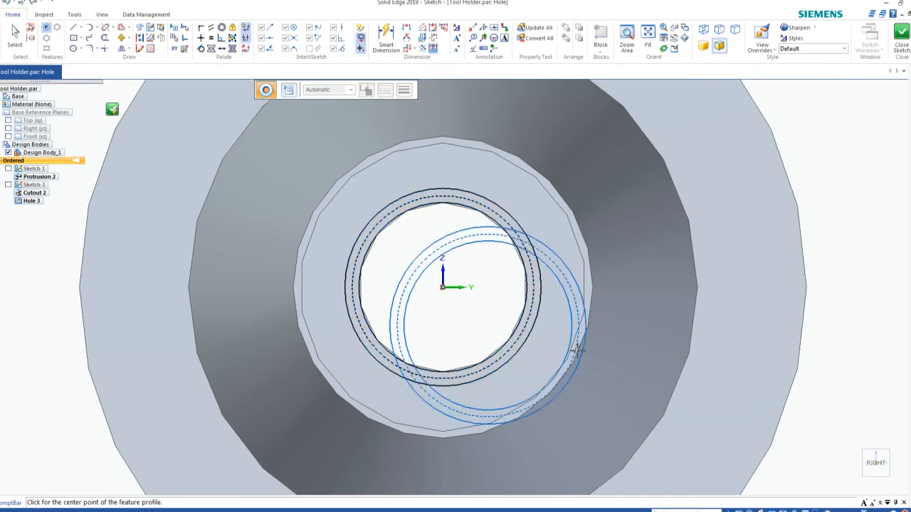
{"action": "key", "text": "Escape"}
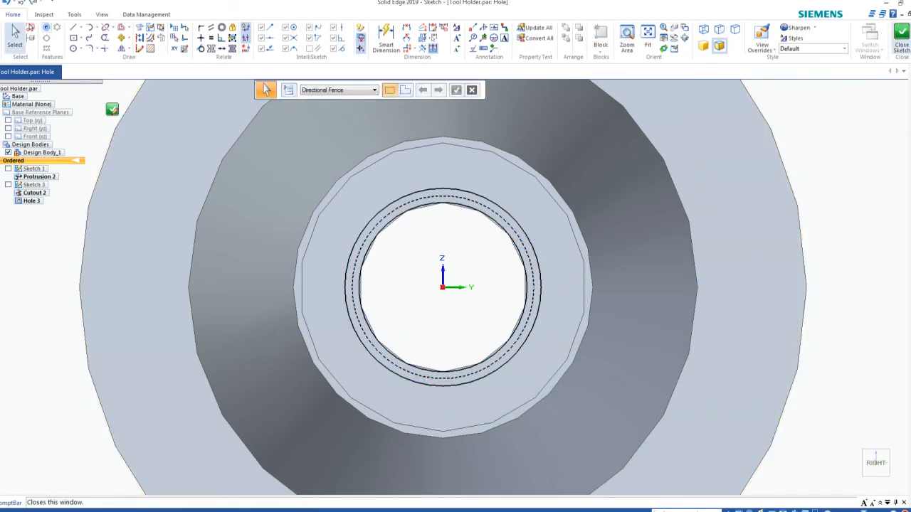
{"action": "left_click", "coordinate": [901, 39]}
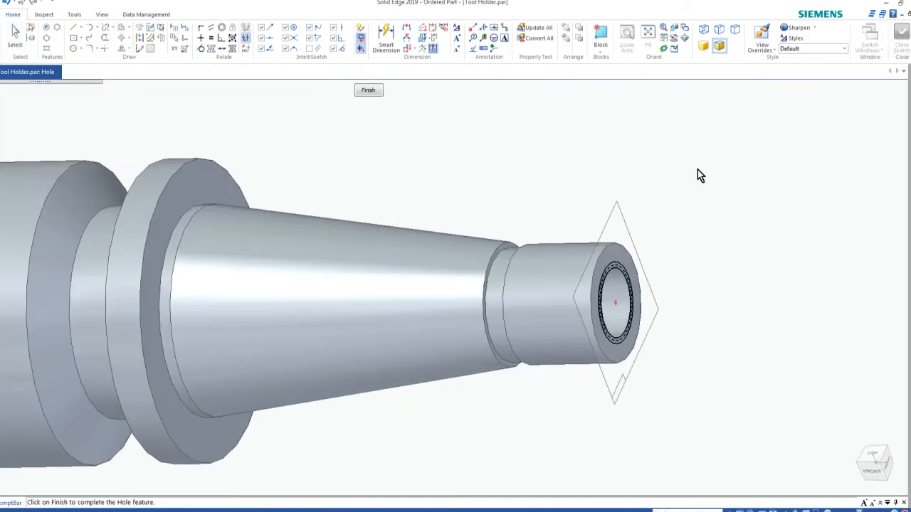
{"action": "left_click", "coordinate": [367, 91]}
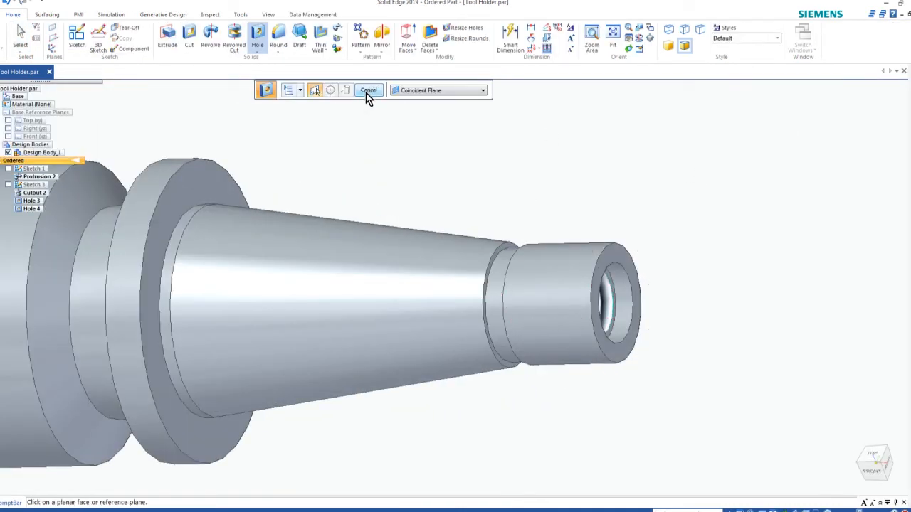
{"action": "key", "text": "Escape"}
Inspect the threaded bore at the holder's small end and examine the Section B-B slot dimensions on the drawing in Photo Gallery.
{"action": "mouse_move", "coordinate": [511, 196]}
{"action": "middle_mouse_down"}
{"action": "mouse_move", "coordinate": [427, 202]}
{"action": "mouse_move", "coordinate": [443, 198]}
{"action": "middle_mouse_up"}
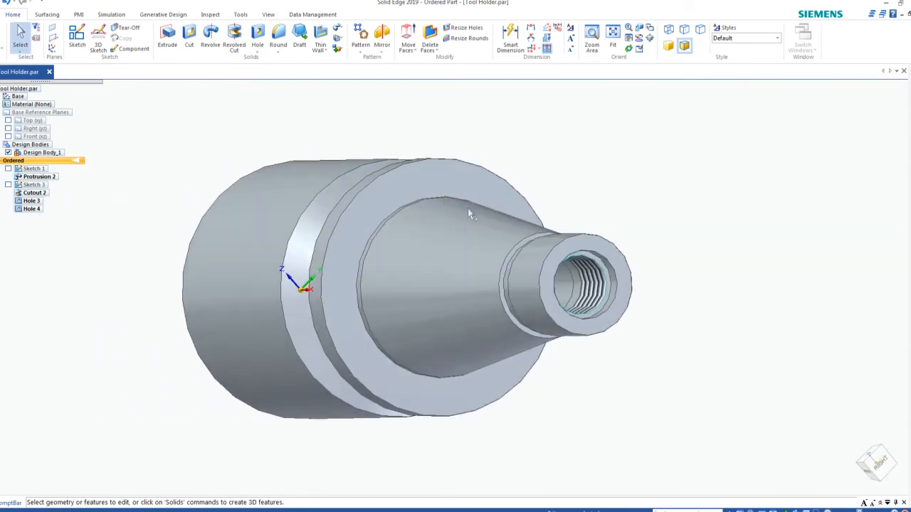
{"action": "scroll", "coordinate": [652, 281], "scroll_direction": "up", "scroll_amount": 5}
{"action": "scroll", "coordinate": [545, 285], "scroll_direction": "down", "scroll_amount": 5}
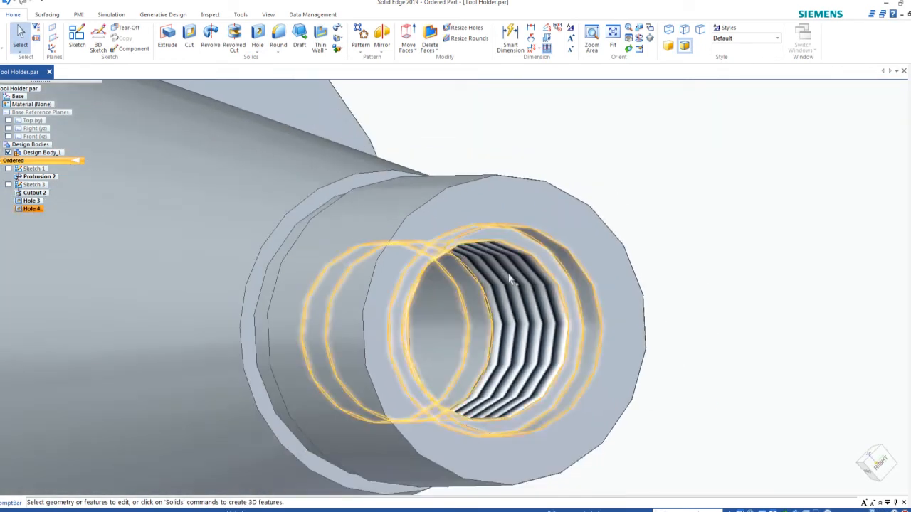
{"action": "scroll", "coordinate": [509, 277], "scroll_direction": "down", "scroll_amount": 3}
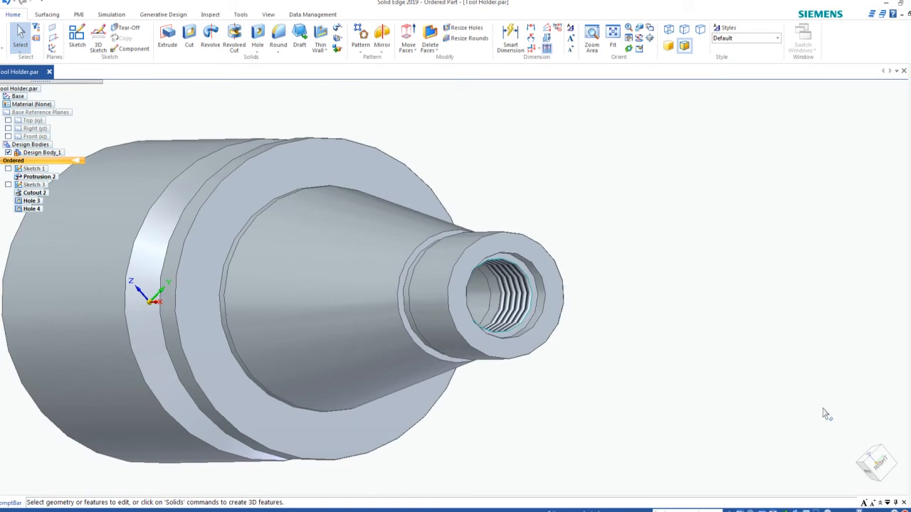
{"action": "left_click", "coordinate": [858, 487]}
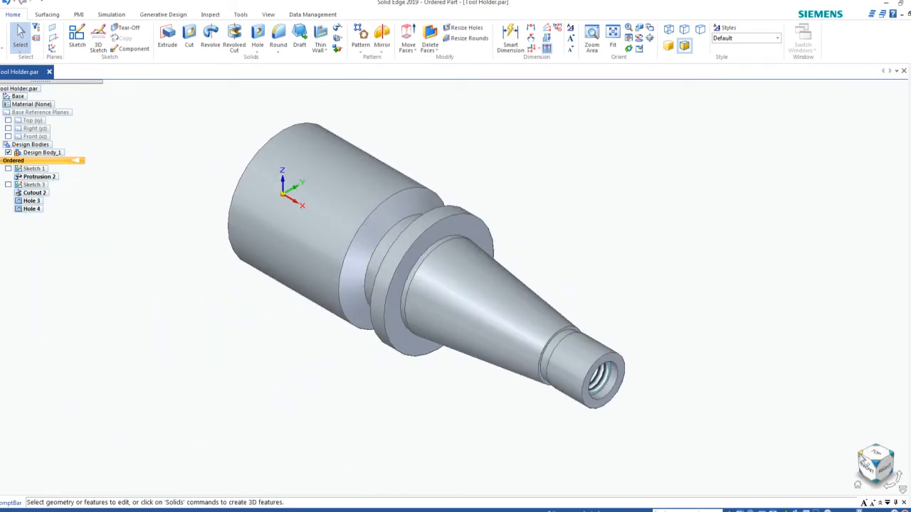
{"action": "left_click", "coordinate": [865, 457]}
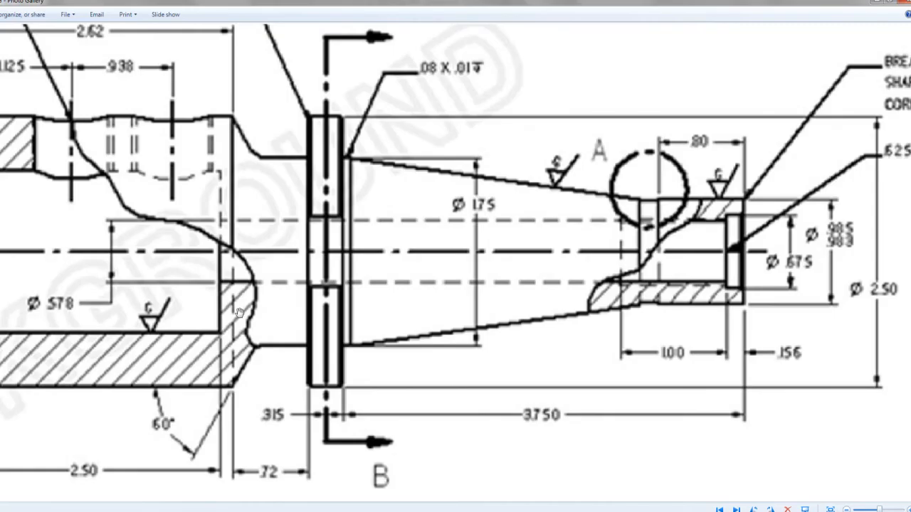
{"action": "scroll", "coordinate": [237, 309], "scroll_direction": "up", "scroll_amount": 3}
{"action": "scroll", "coordinate": [237, 309], "scroll_direction": "down", "scroll_amount": 5}
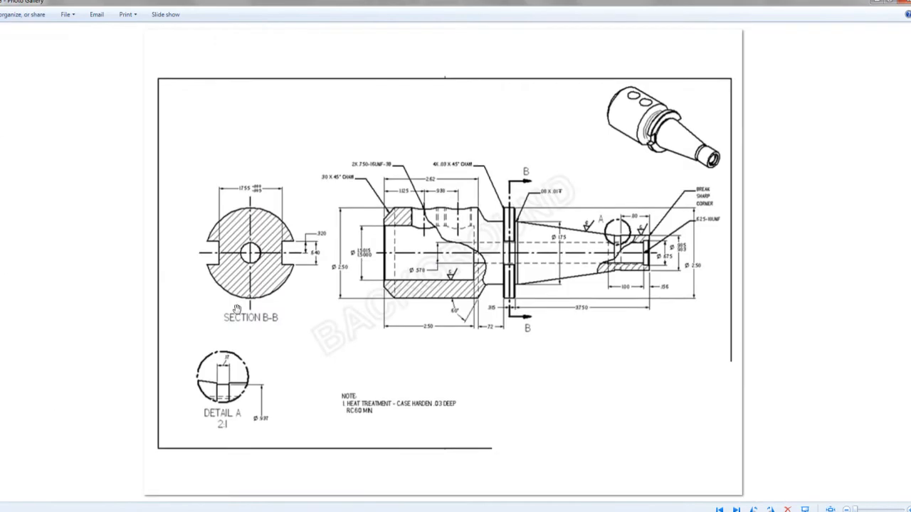
{"action": "scroll", "coordinate": [229, 263], "scroll_direction": "up", "scroll_amount": 2}
{"action": "left_click_drag", "start_coordinate": [103, 195], "coordinate": [171, 250]}
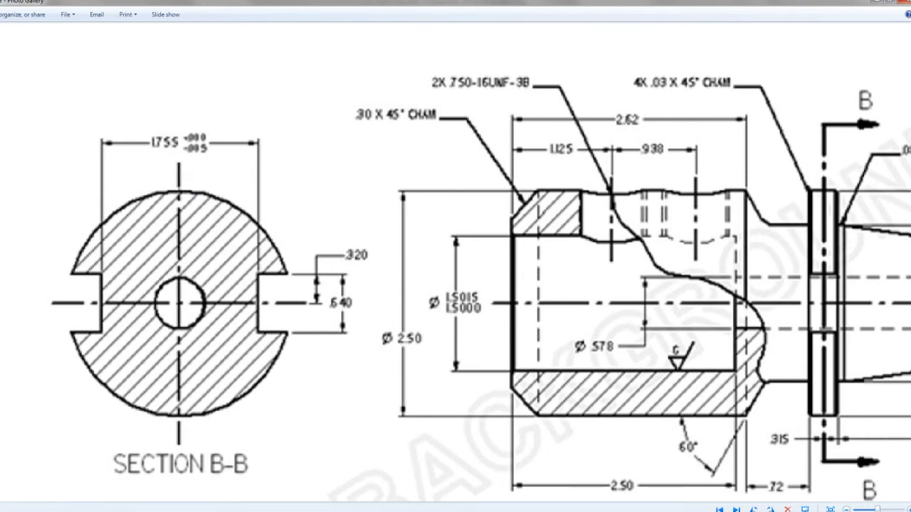
{"action": "mouse_move", "coordinate": [255, 511]}
{"action": "left_click", "coordinate": [256, 476]}
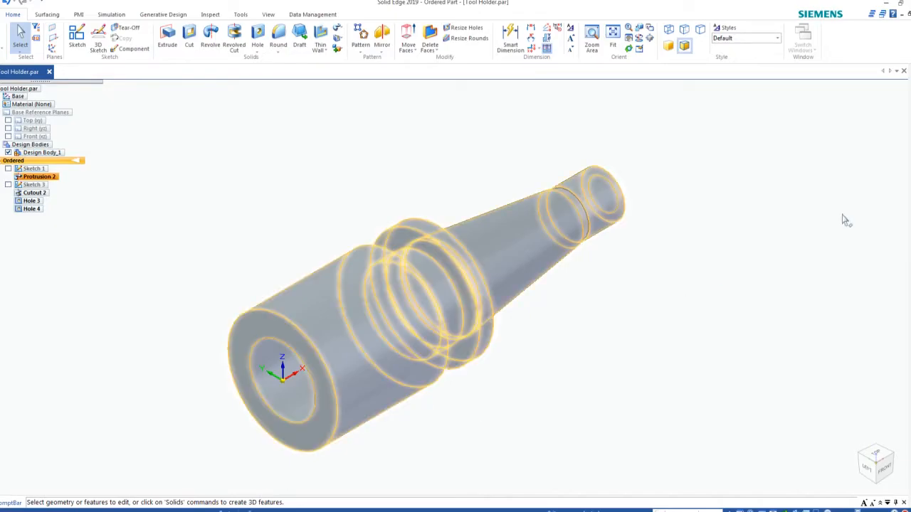
Start a sketch on the flange face facing the taper and draw a two-point rectangle about 0.75 in high beside the flange.
{"action": "left_click", "coordinate": [893, 454]}
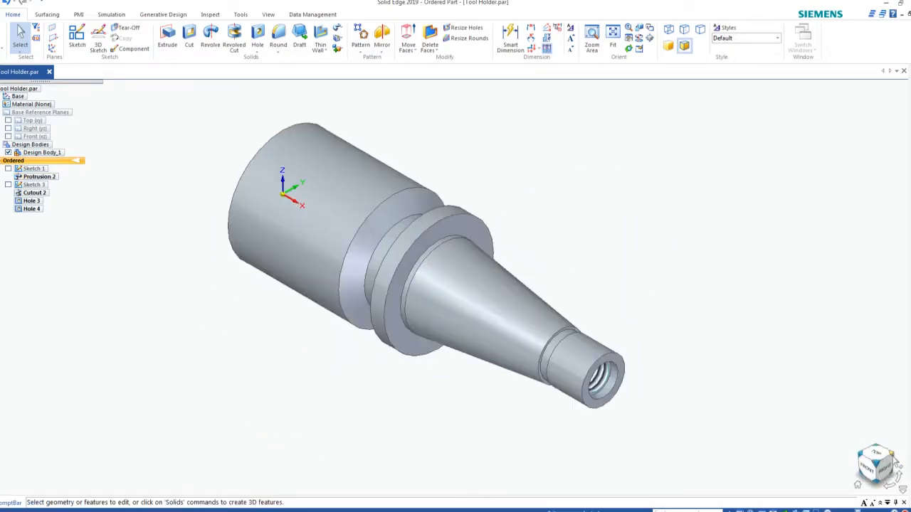
{"action": "left_click", "coordinate": [77, 39]}
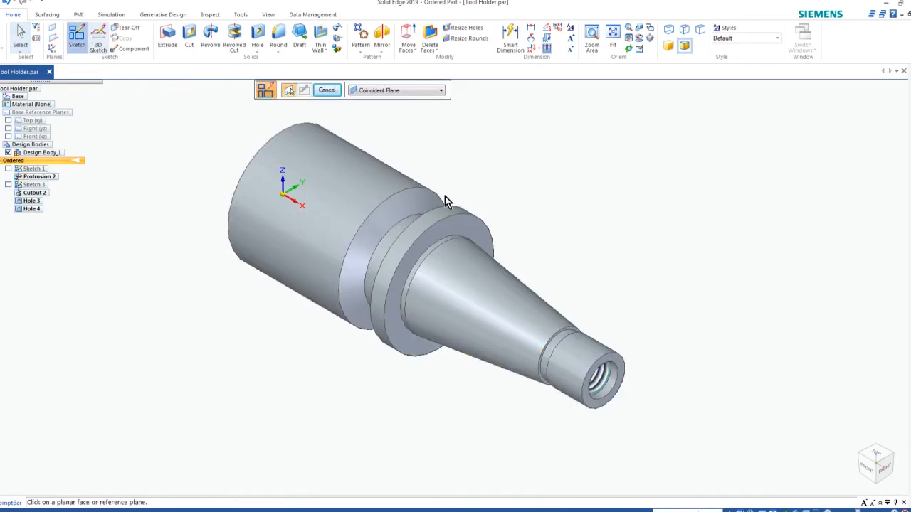
{"action": "left_click", "coordinate": [468, 226]}
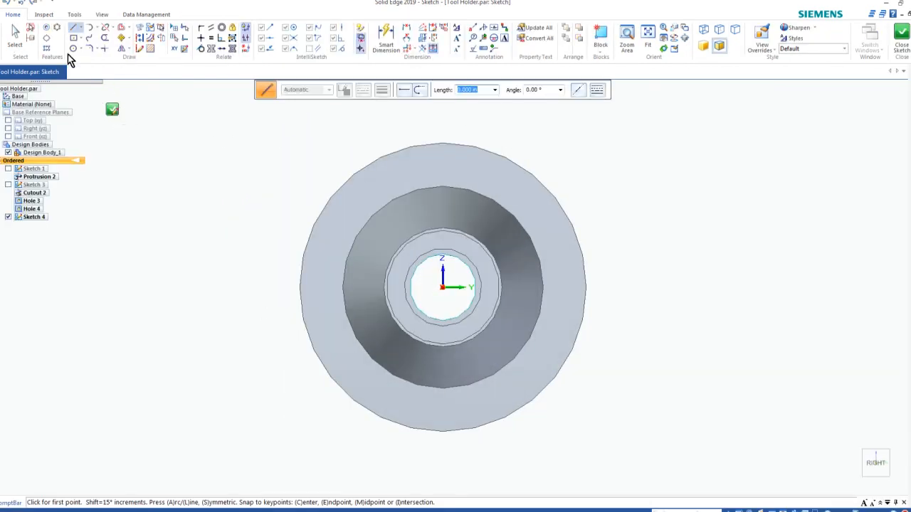
{"action": "left_click", "coordinate": [81, 39]}
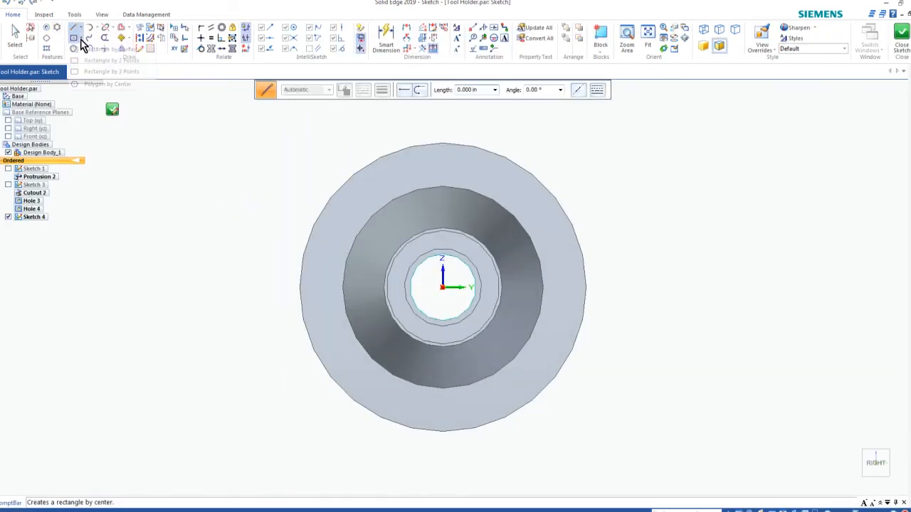
{"action": "left_click", "coordinate": [80, 62]}
{"action": "left_click", "coordinate": [638, 233]}
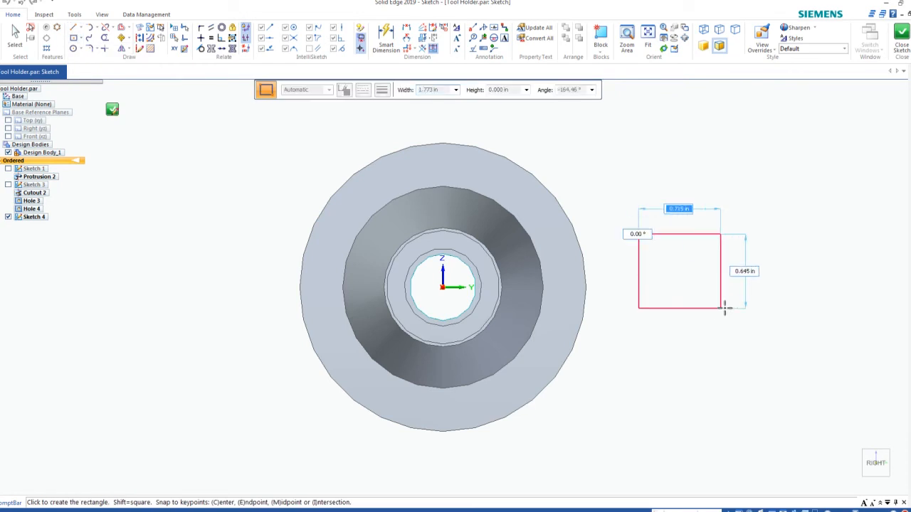
{"action": "left_click", "coordinate": [763, 320]}
Dimension the rectangle's height and set it to 0.64 in from the Section B-B slot width on the drawing.
{"action": "left_click", "coordinate": [386, 37]}
{"action": "left_click", "coordinate": [639, 247]}
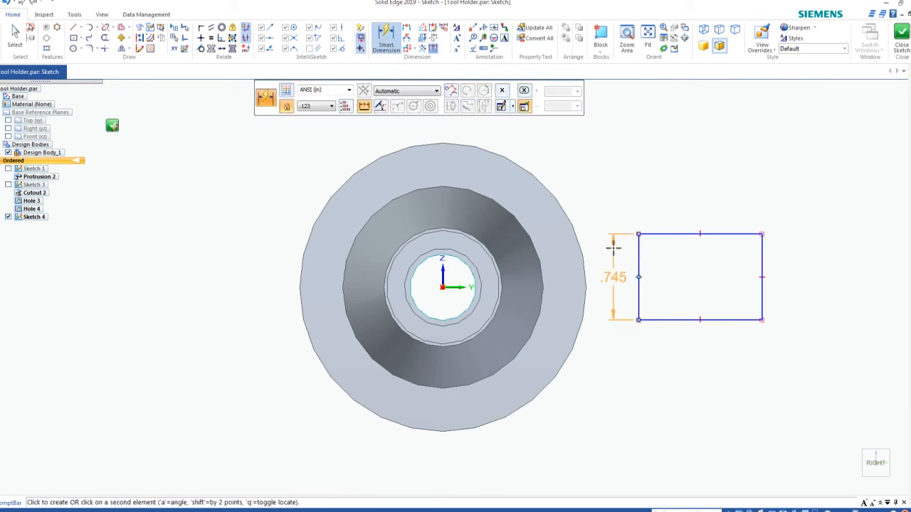
{"action": "left_click", "coordinate": [613, 247]}
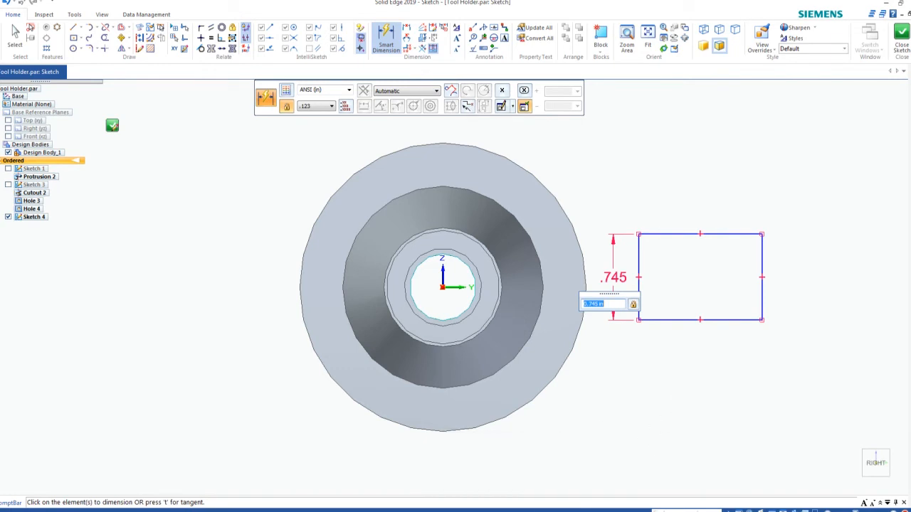
{"action": "left_click", "coordinate": [500, 471]}
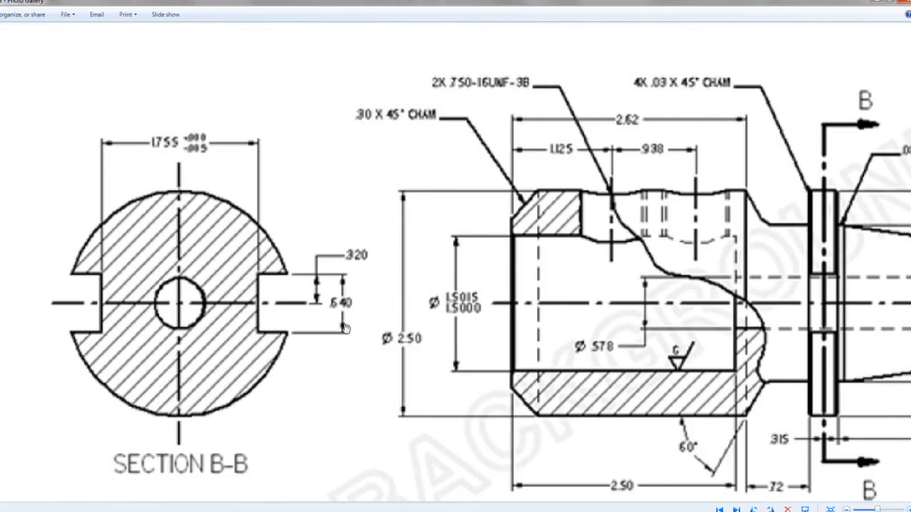
{"action": "left_click", "coordinate": [500, 511]}
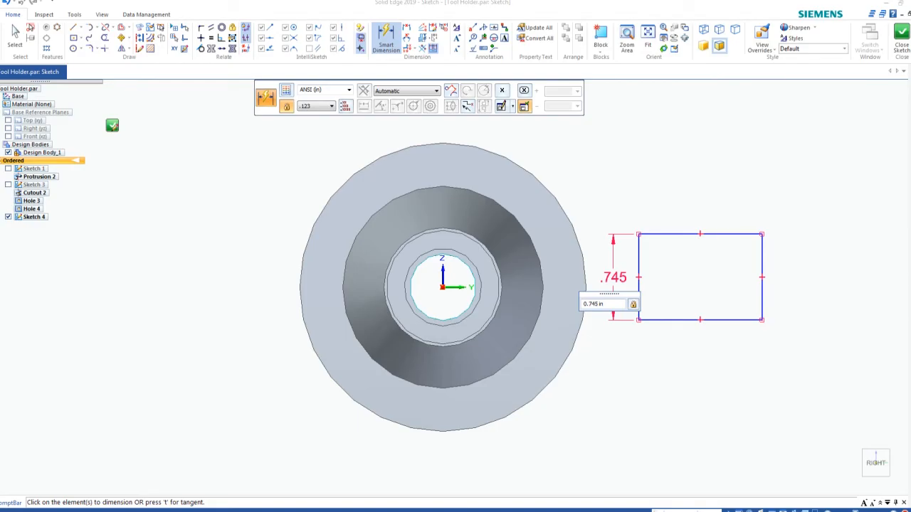
{"action": "type", "text": ".64"}
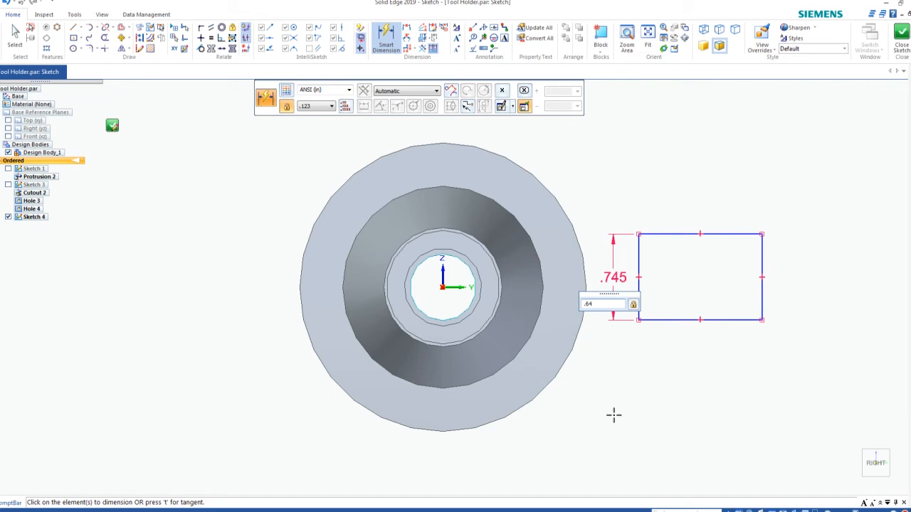
{"action": "key", "text": "Return"}
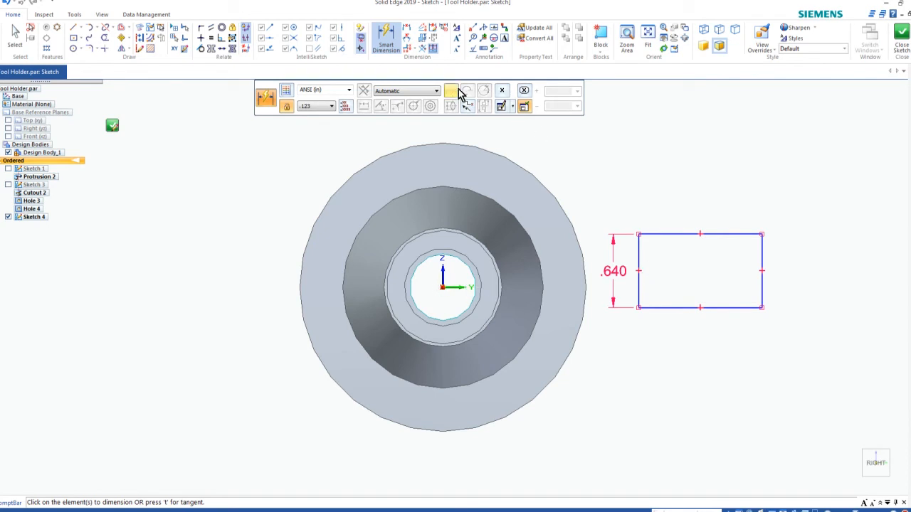
Align the midpoint of the rectangle's inner side horizontally with the holder's centre.
{"action": "left_click", "coordinate": [202, 40]}
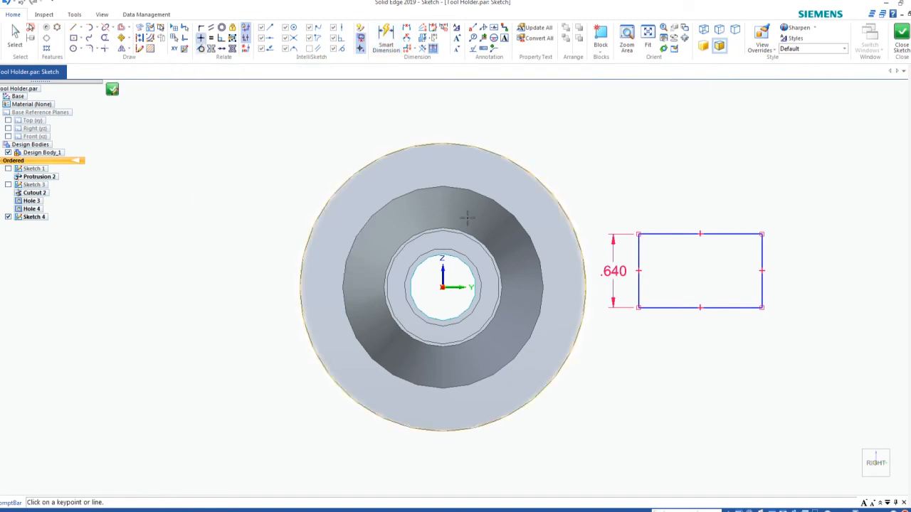
{"action": "left_click", "coordinate": [639, 272]}
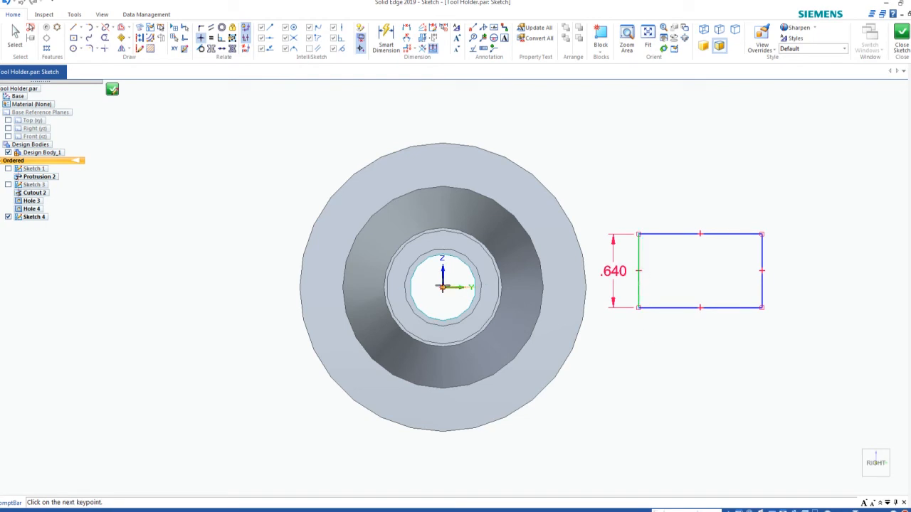
{"action": "left_click", "coordinate": [442, 287]}
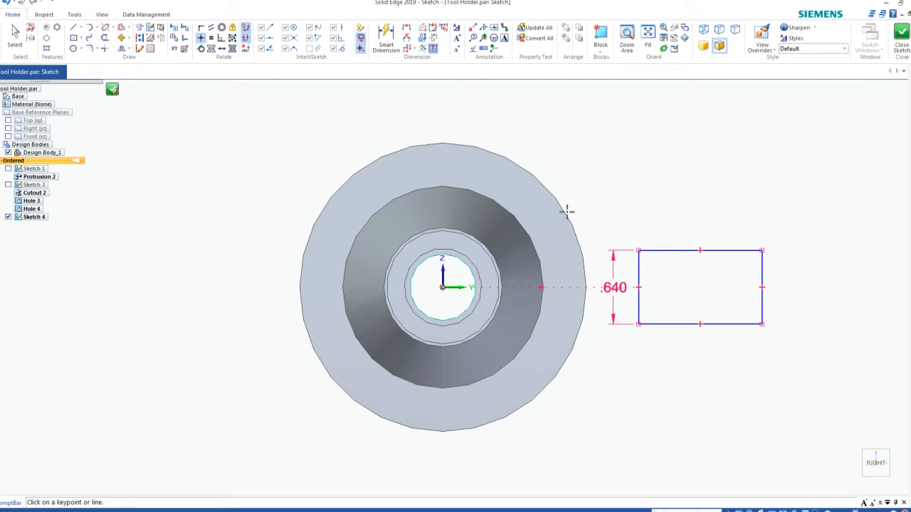
Dimension the horizontal distance from the holder's centre to the rectangle's inner side and set it to 1.75/2 in.
{"action": "left_click", "coordinate": [407, 28]}
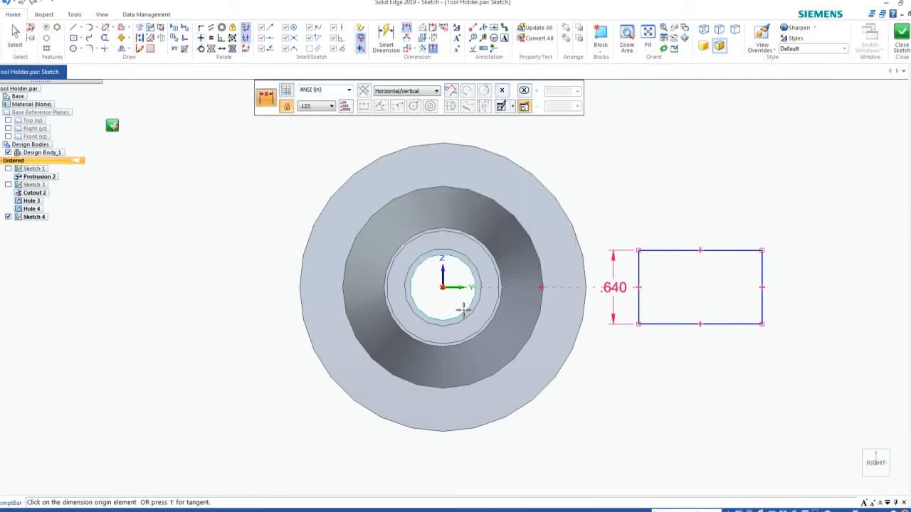
{"action": "left_click", "coordinate": [442, 287]}
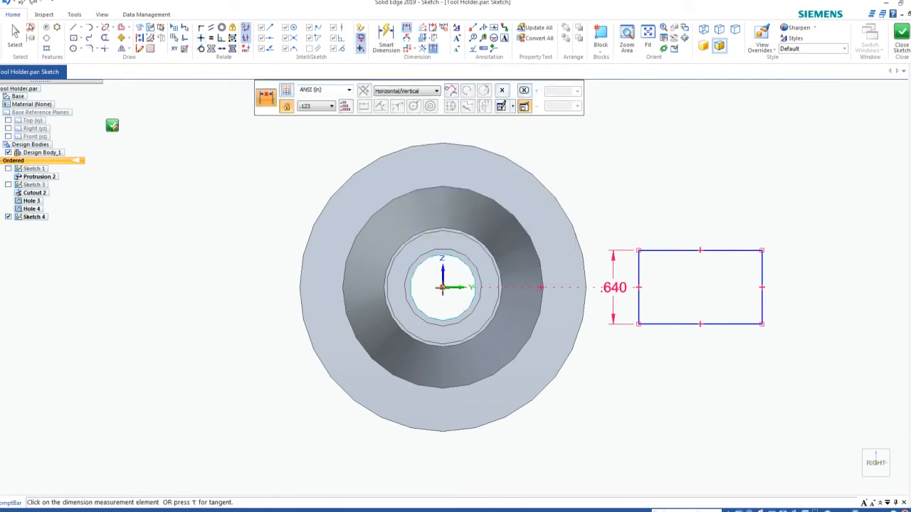
{"action": "left_click", "coordinate": [638, 268]}
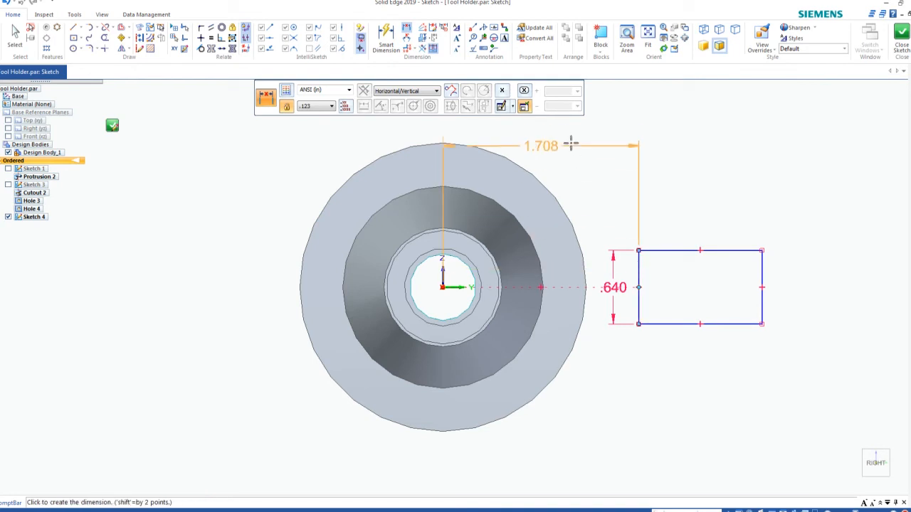
{"action": "left_click", "coordinate": [563, 128]}
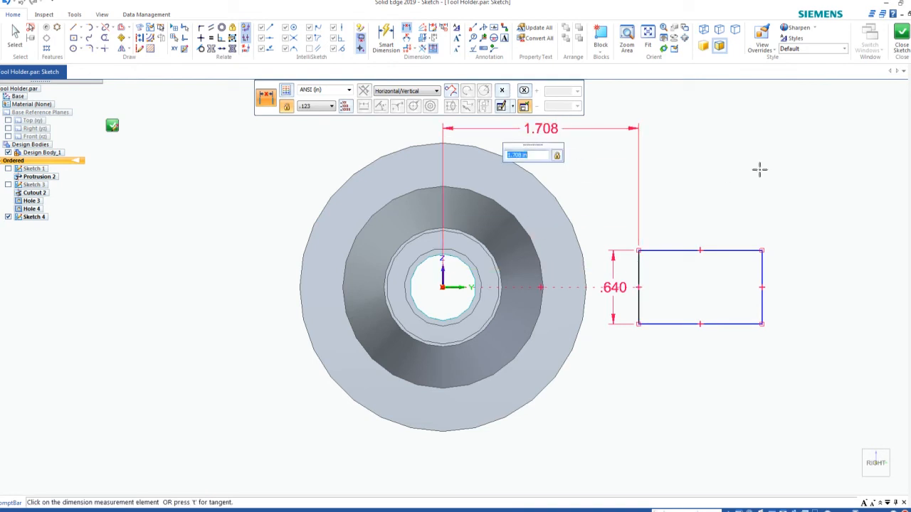
{"action": "type", "text": "1.75/2"}
{"action": "key", "text": "Return"}
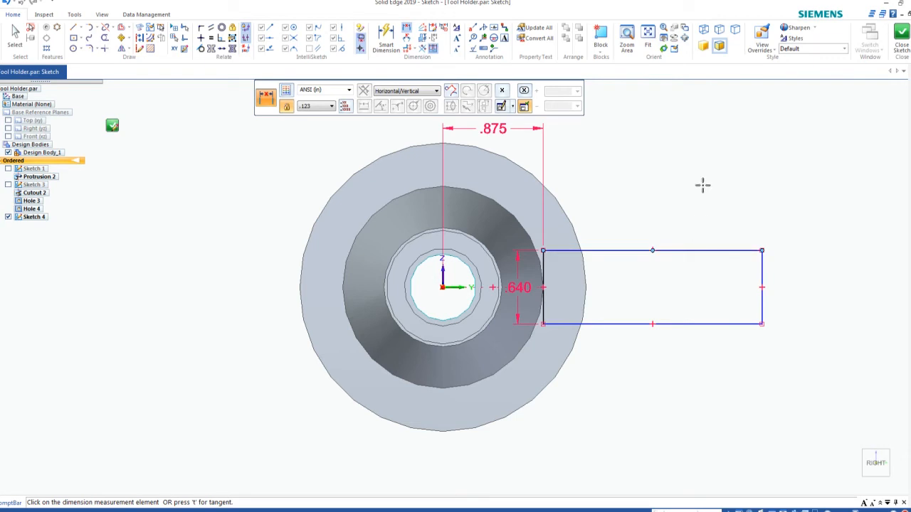
{"action": "key", "text": "Escape"}
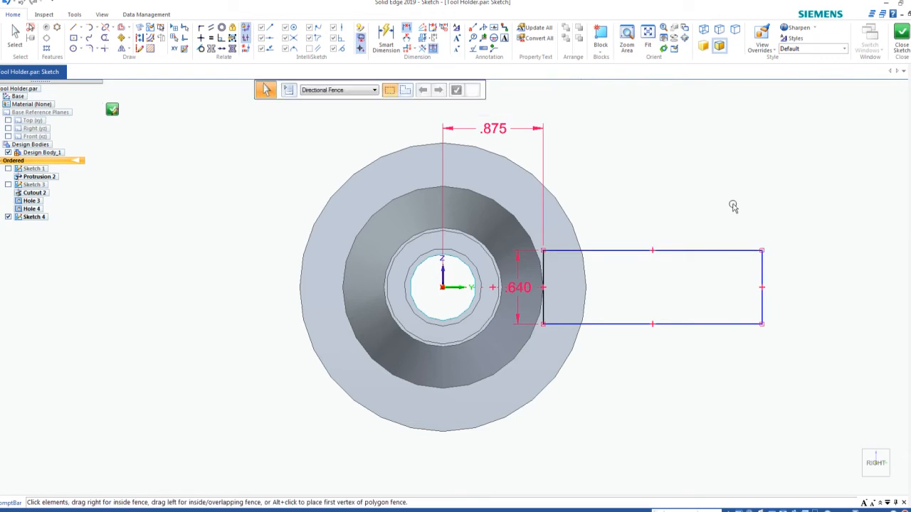
Shorten the rectangle by moving its outer side closer to the flange's rim, and close the sketch.
{"action": "left_click_drag", "start_coordinate": [760, 267], "coordinate": [637, 264]}
{"action": "left_click", "coordinate": [619, 191]}
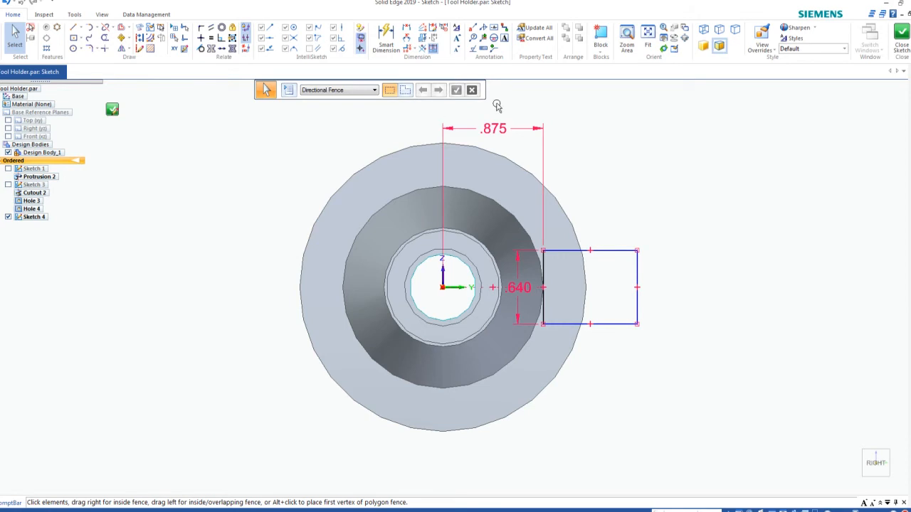
{"action": "left_click", "coordinate": [902, 37]}
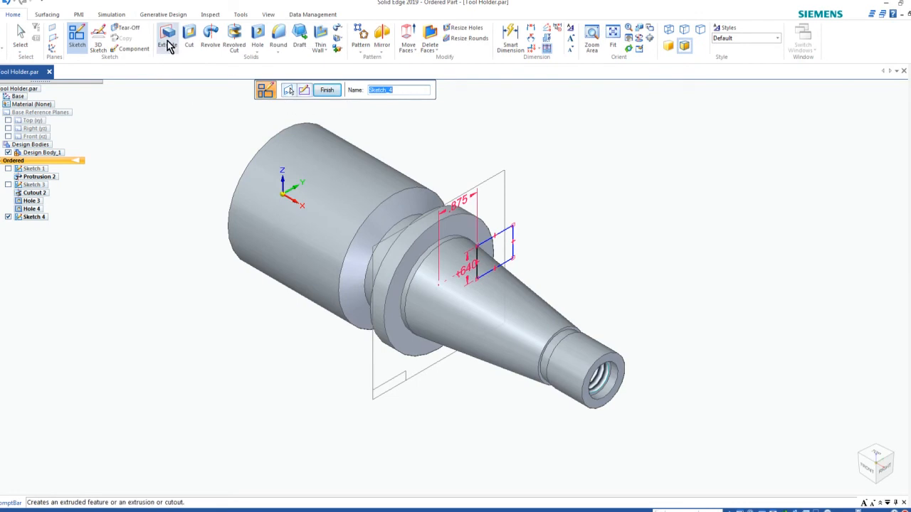
{"action": "left_click", "coordinate": [170, 42]}
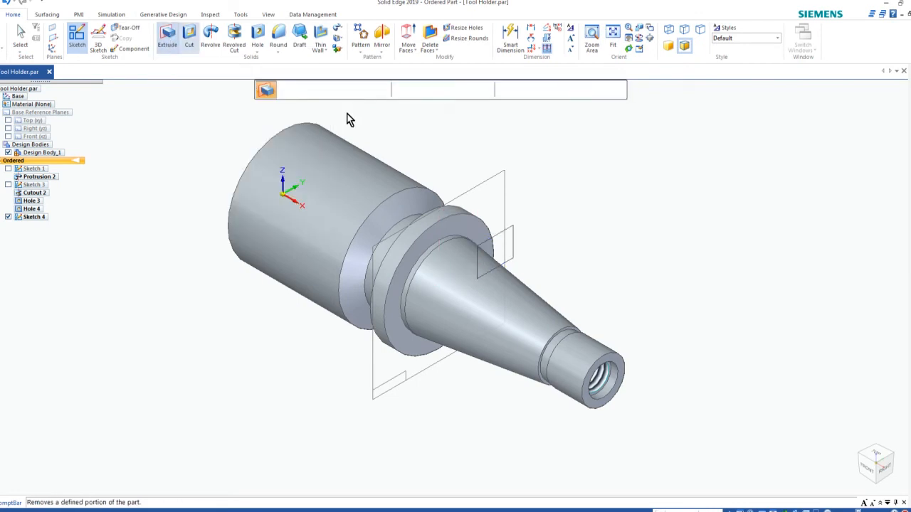
{"action": "left_click", "coordinate": [512, 235]}
{"action": "left_click", "coordinate": [613, 91]}
Cut the rectangle sketch through the flange towards the large body with the Through Next extent and finish the slot.
{"action": "left_click", "coordinate": [190, 37]}
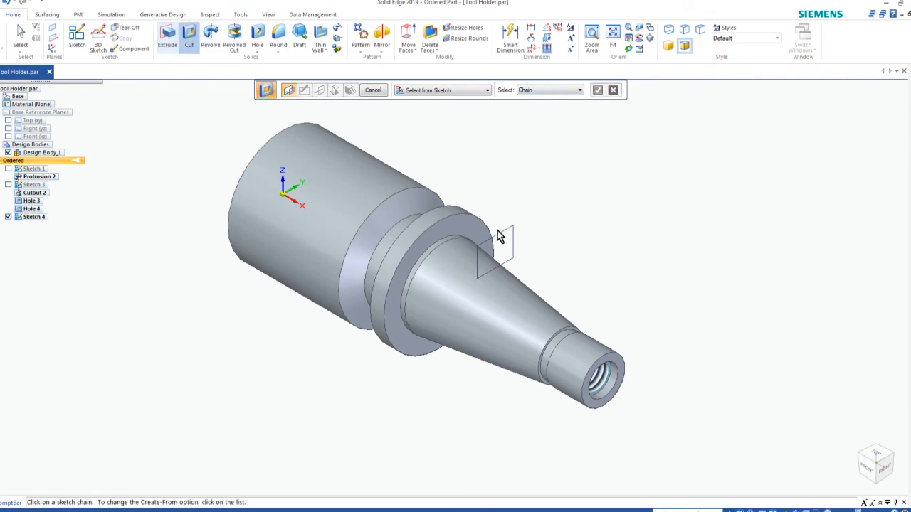
{"action": "left_click", "coordinate": [507, 237]}
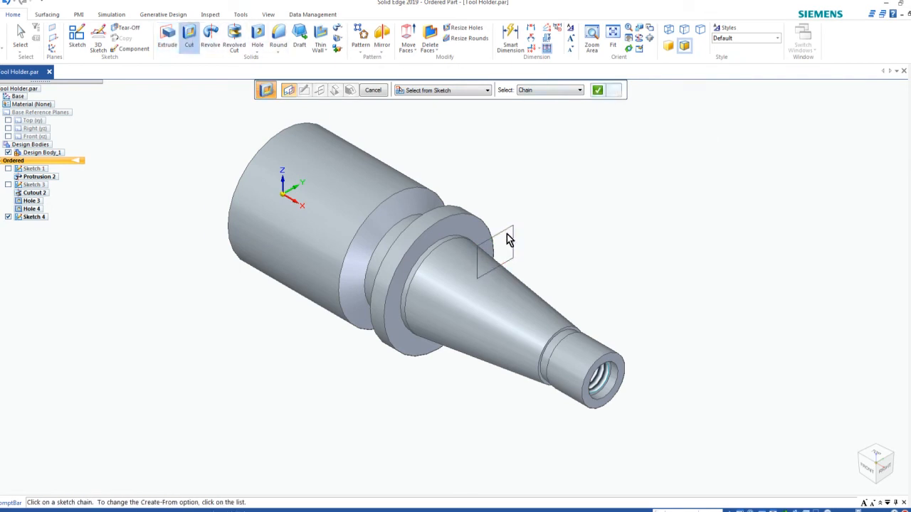
{"action": "left_click", "coordinate": [598, 90]}
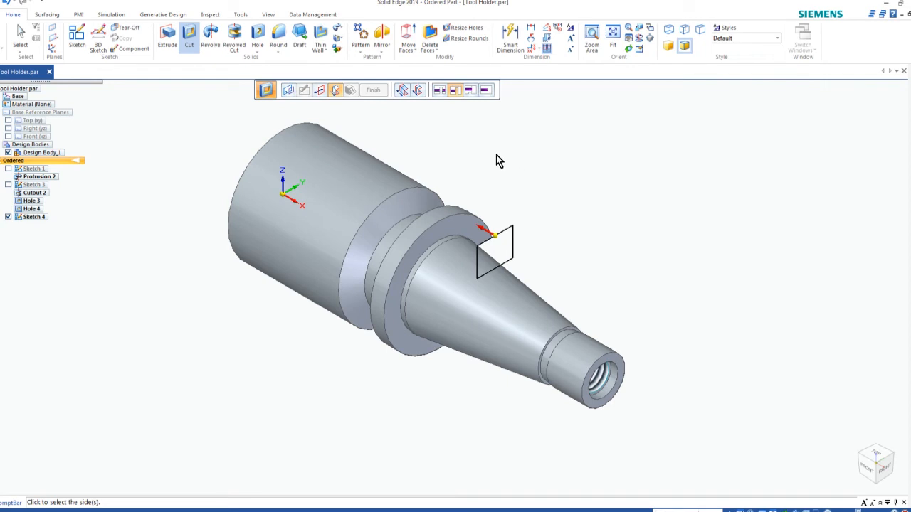
{"action": "left_click", "coordinate": [454, 91]}
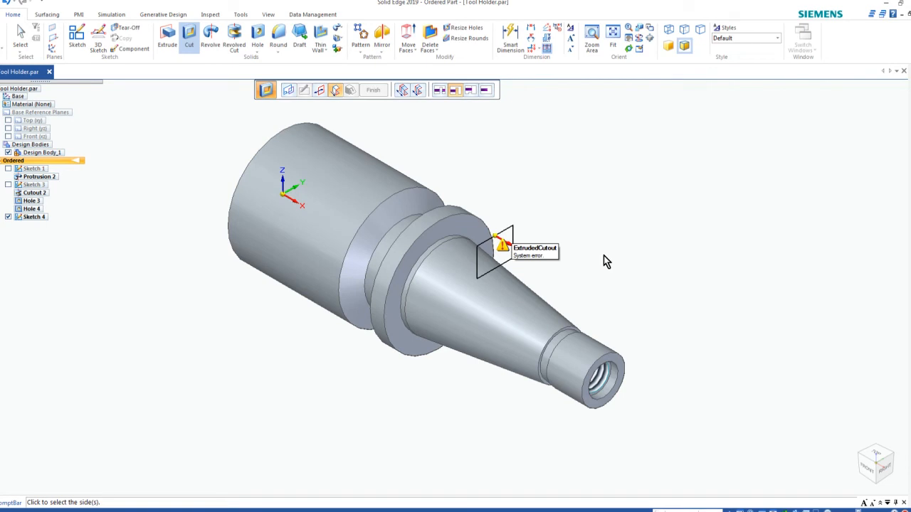
{"action": "left_click", "coordinate": [442, 154]}
{"action": "left_click", "coordinate": [374, 91]}
{"action": "key", "text": "Escape"}
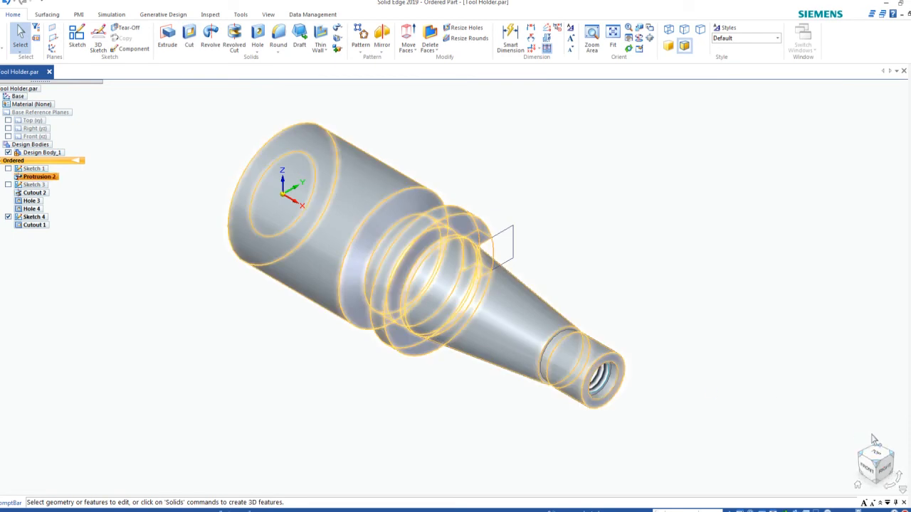
Mirror the flange slot cutout about the Front (xz) plane to create the opposite slot, and finish the feature.
{"action": "left_click", "coordinate": [894, 459]}
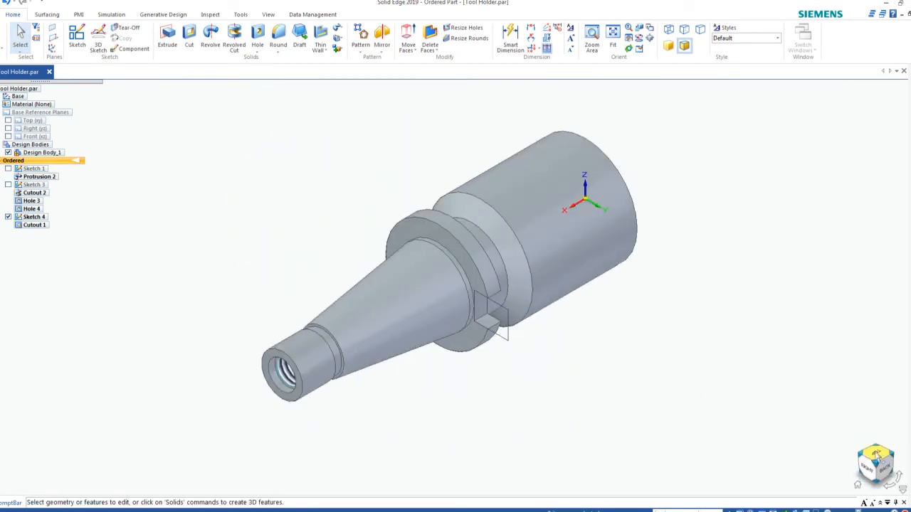
{"action": "left_click", "coordinate": [894, 459]}
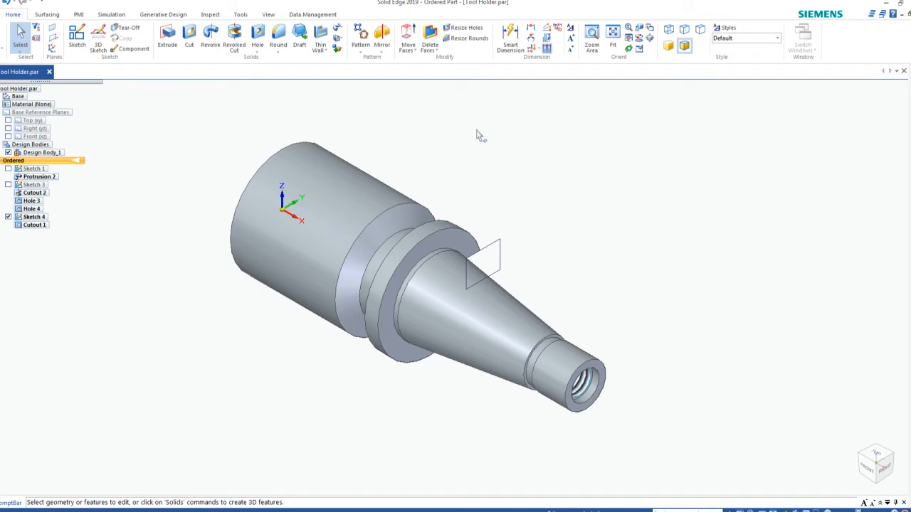
{"action": "left_click", "coordinate": [32, 226]}
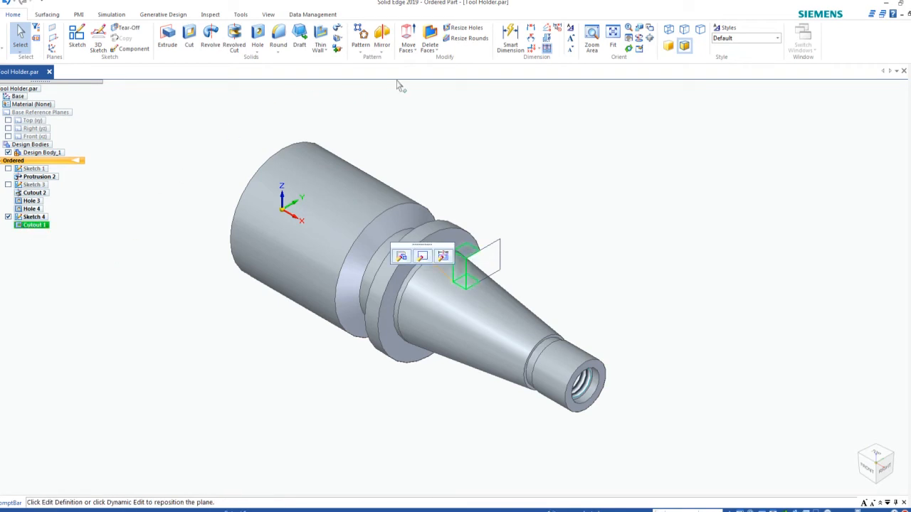
{"action": "left_click", "coordinate": [383, 37]}
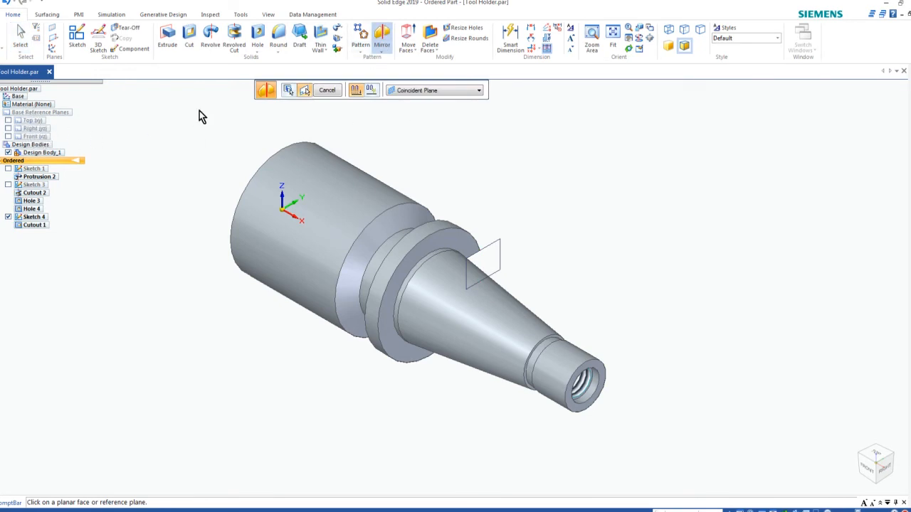
{"action": "left_click", "coordinate": [38, 143]}
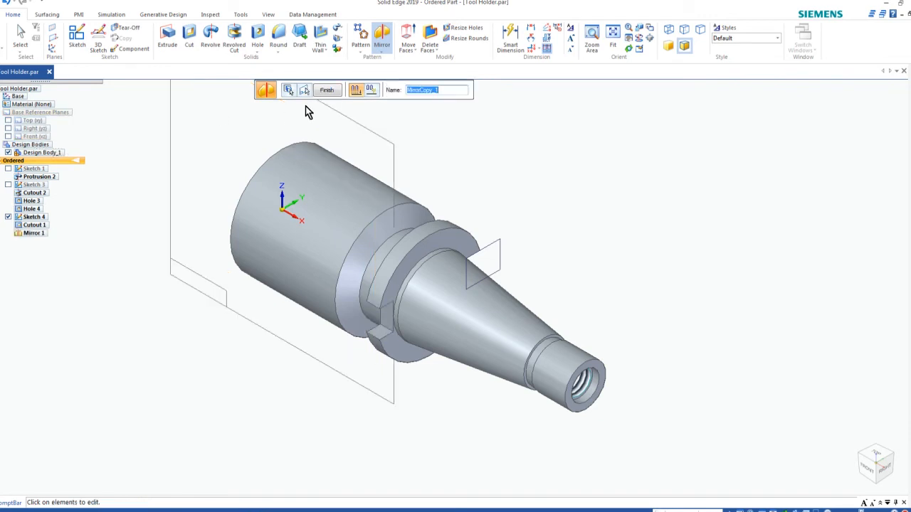
{"action": "left_click", "coordinate": [326, 93]}
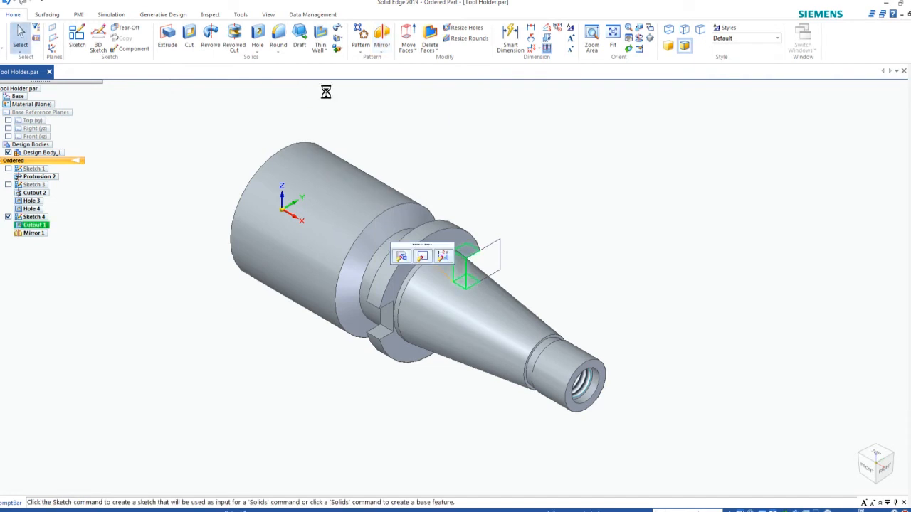
Hide the slot sketch, Sketch 4, and return the holder to the isometric view.
{"action": "middle_click_drag", "start_coordinate": [691, 370], "coordinate": [598, 340]}
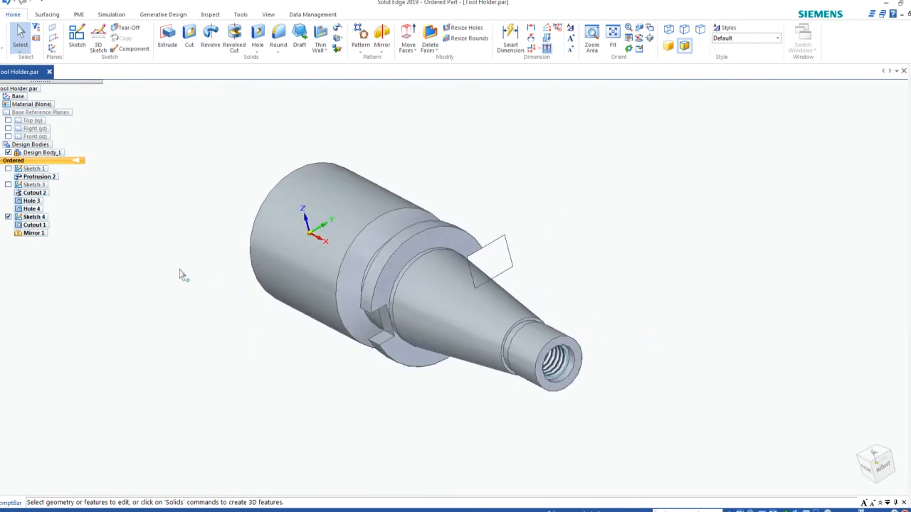
{"action": "left_click", "coordinate": [8, 217]}
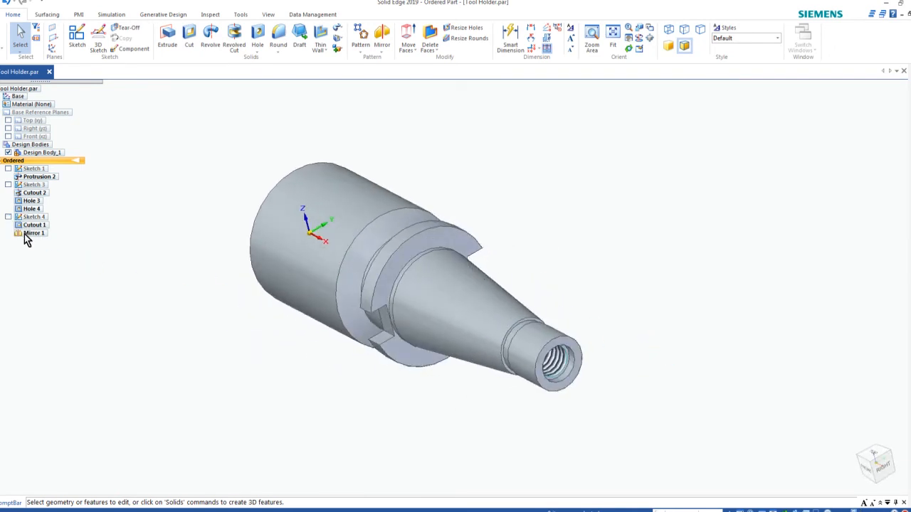
{"action": "left_click", "coordinate": [860, 491]}
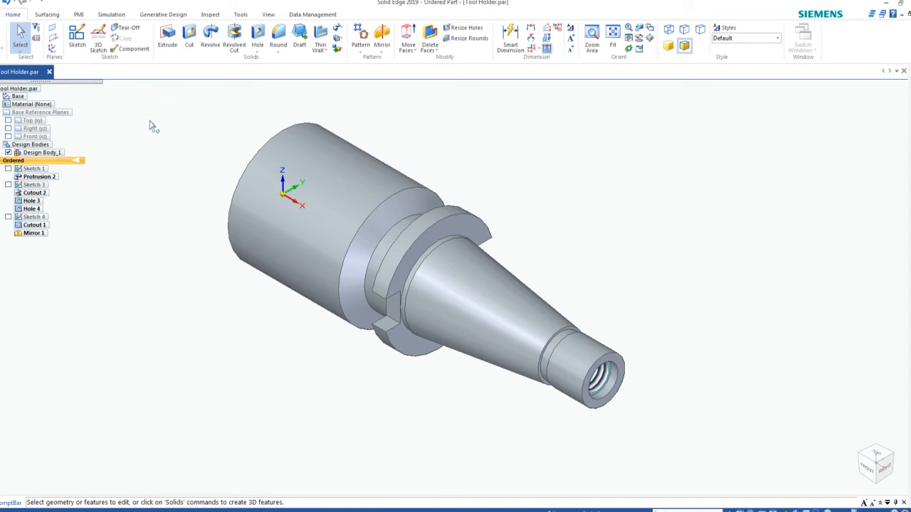
Create a reference plane tangent to the large cylindrical body at an angle of 90°.
{"action": "left_click", "coordinate": [56, 39]}
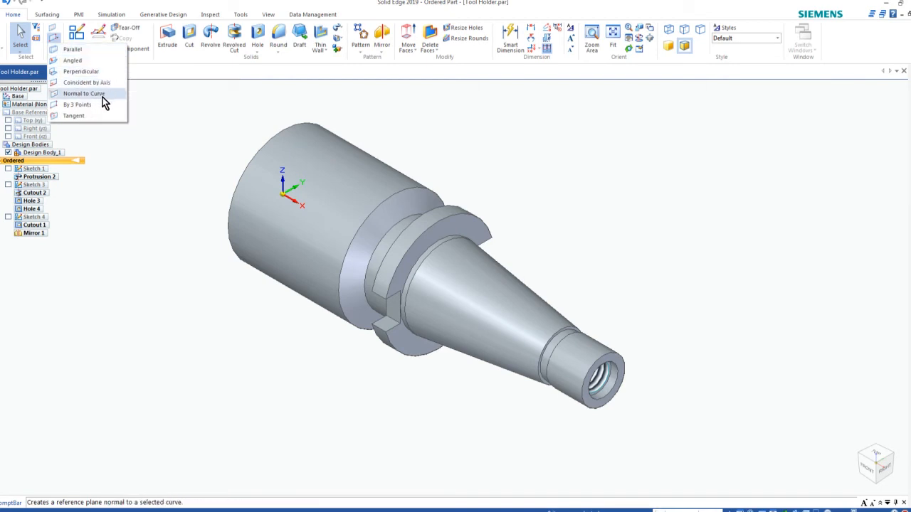
{"action": "left_click", "coordinate": [73, 117]}
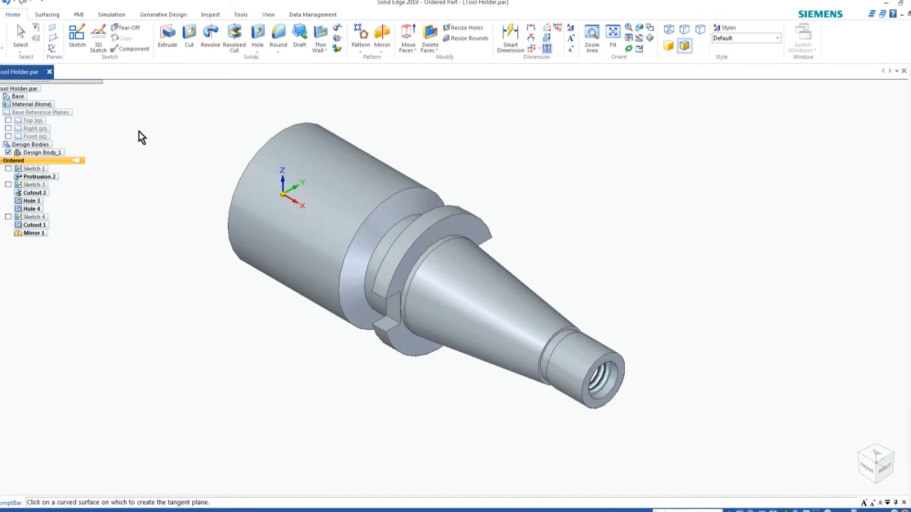
{"action": "left_click", "coordinate": [863, 464]}
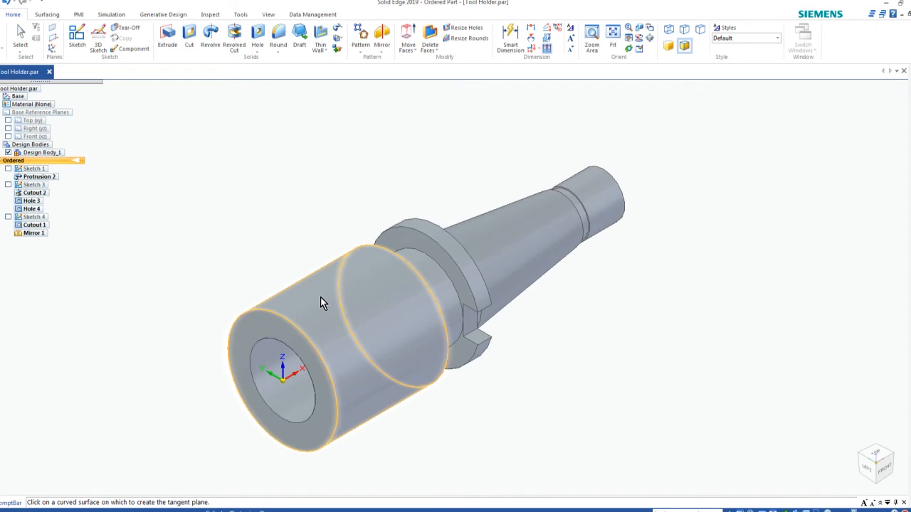
{"action": "left_click", "coordinate": [319, 303]}
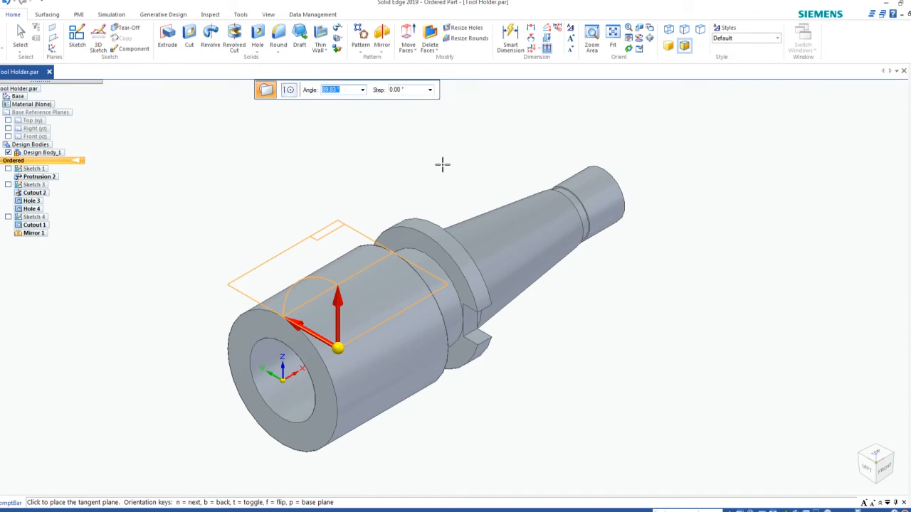
{"action": "type", "text": "90"}
{"action": "key", "text": "Tab"}
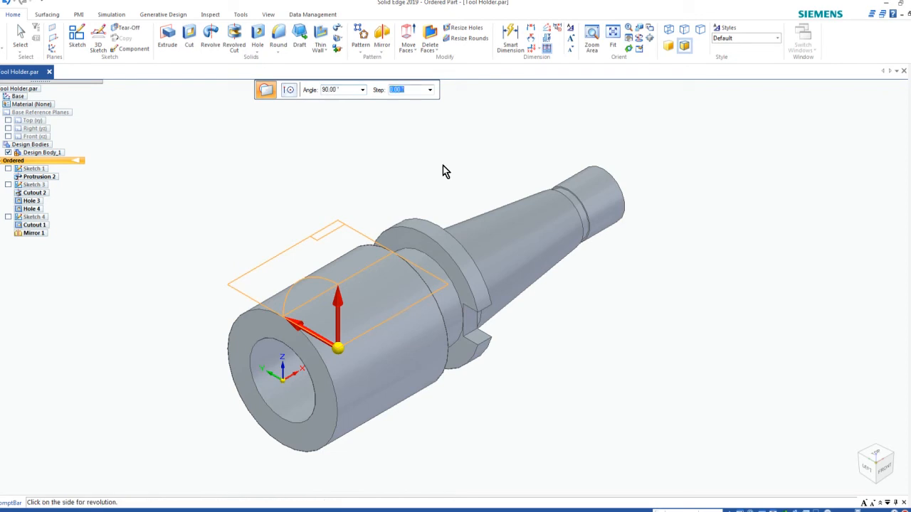
{"action": "left_click", "coordinate": [401, 180]}
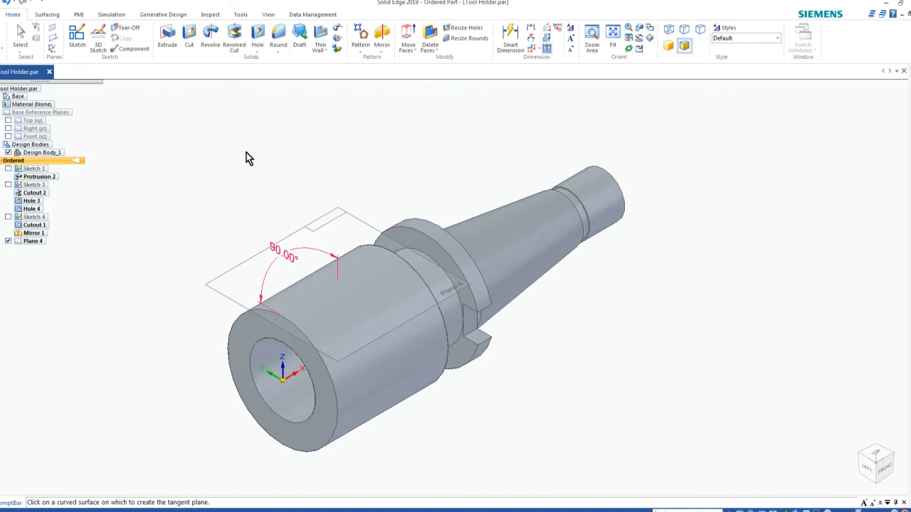
{"action": "key", "text": "Escape"}
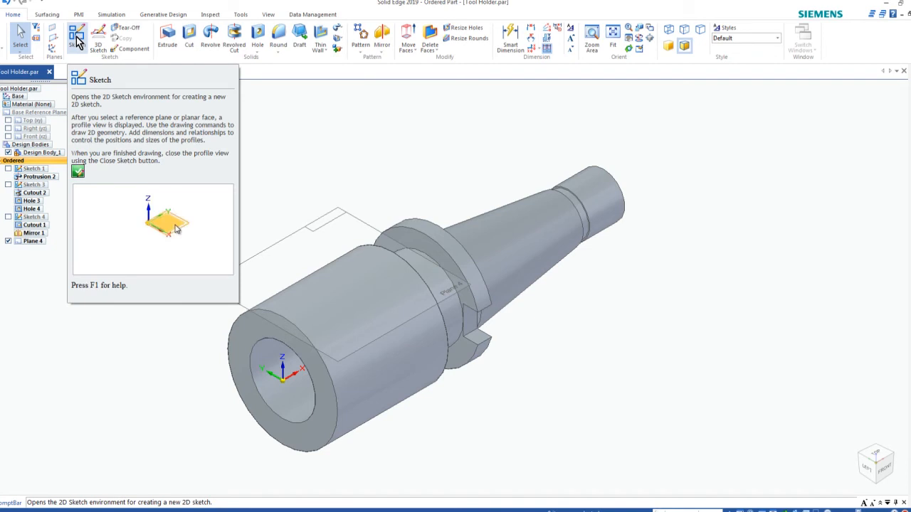
Sketch a 2.500 in centre line on the tangent plane from the origin to the large body's tapered end, and finish the sketch.
{"action": "left_click", "coordinate": [79, 42]}
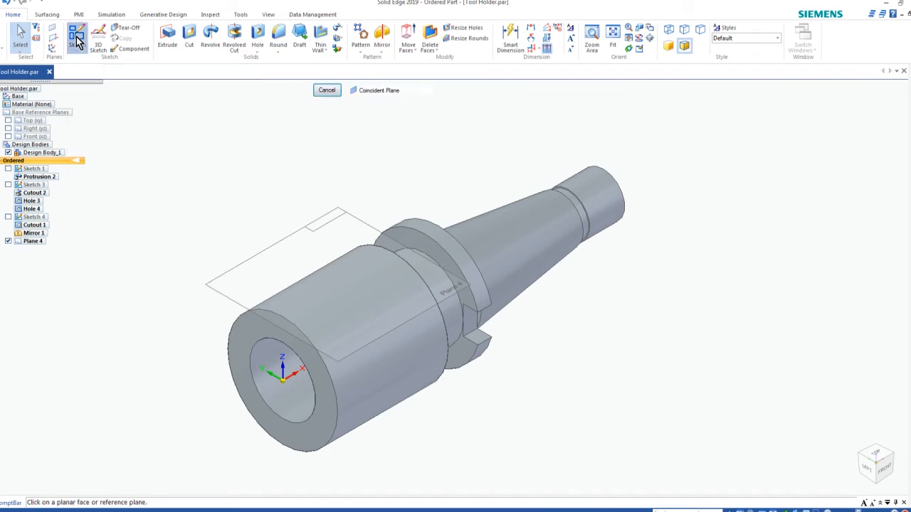
{"action": "left_click", "coordinate": [300, 232]}
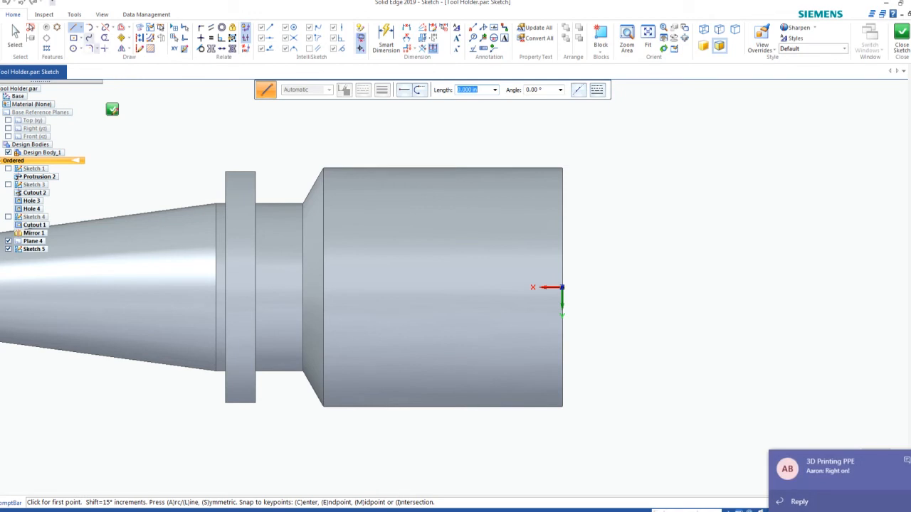
{"action": "left_click", "coordinate": [562, 287]}
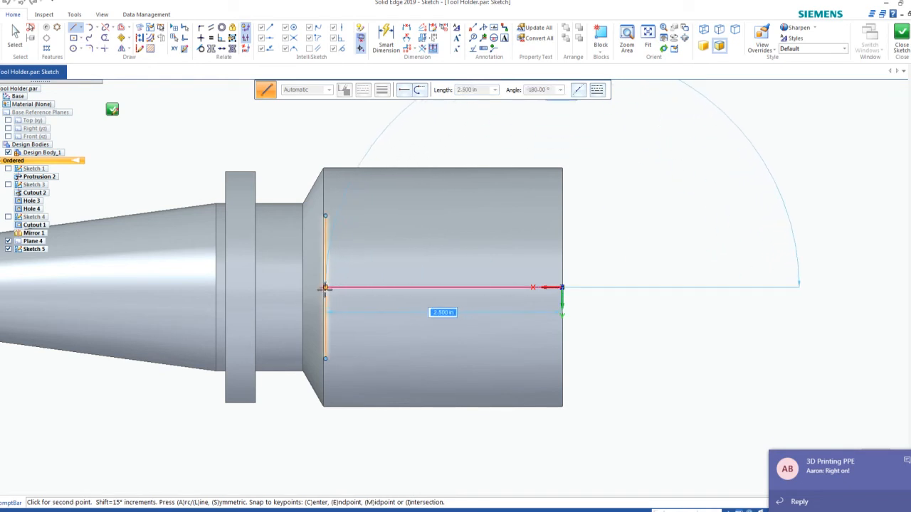
{"action": "left_click", "coordinate": [325, 288]}
{"action": "key", "text": "Escape"}
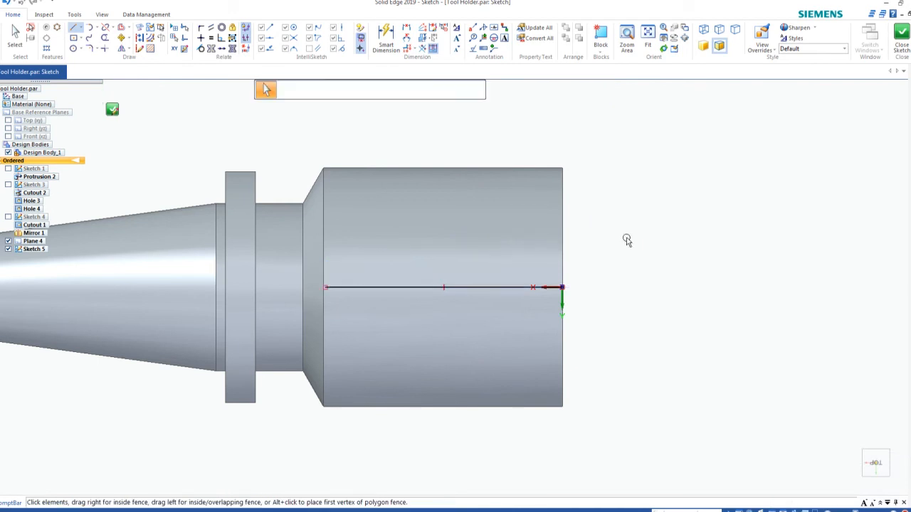
{"action": "left_click", "coordinate": [902, 36]}
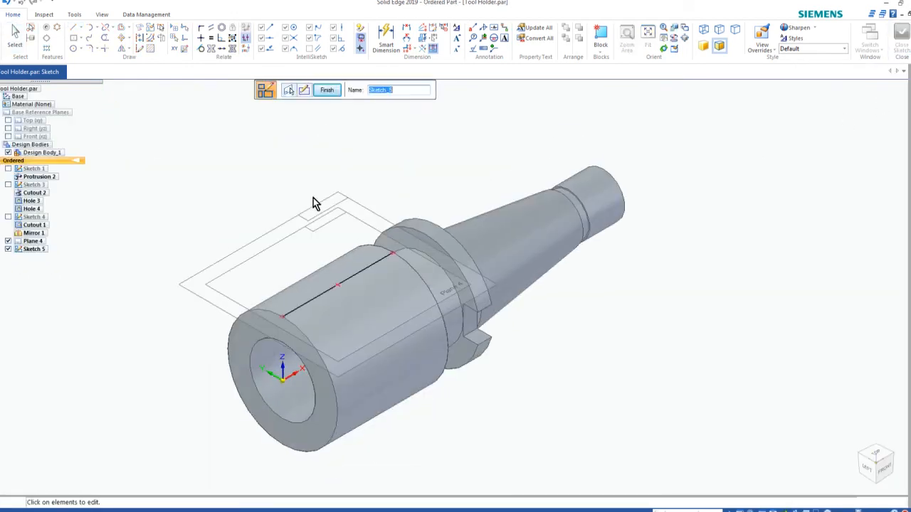
{"action": "left_click", "coordinate": [326, 91]}
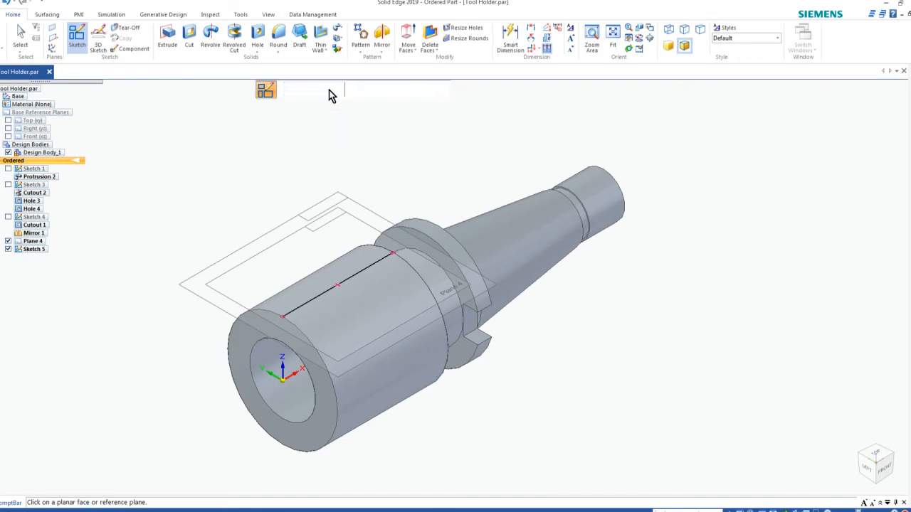
{"action": "left_click", "coordinate": [328, 92]}
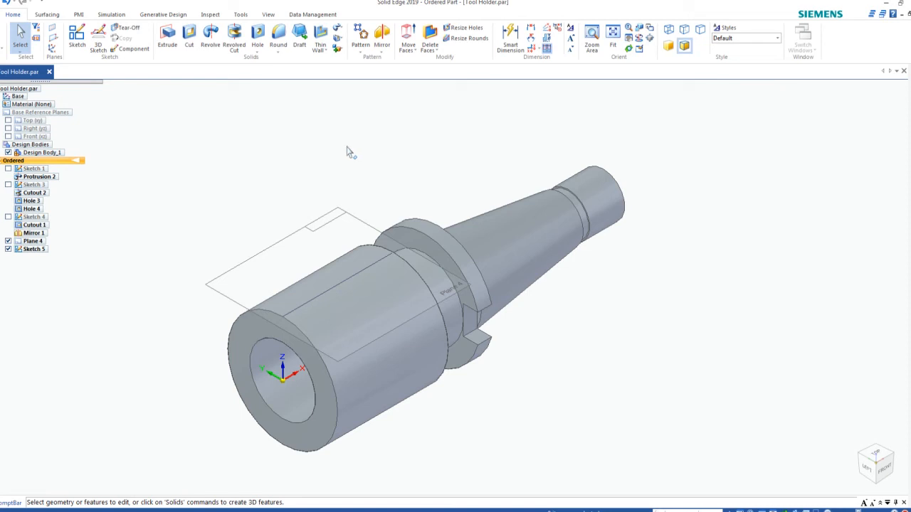
Check the threaded-hole callout in the drawing image, and set up a Standard Thread hole of size 3/4-16 UNF.
{"action": "left_click", "coordinate": [421, 511]}
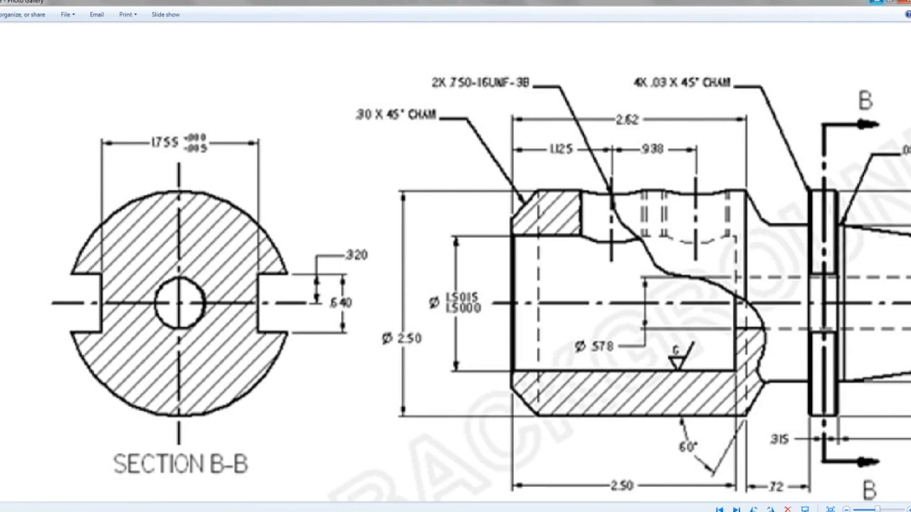
{"action": "left_click", "coordinate": [880, 6]}
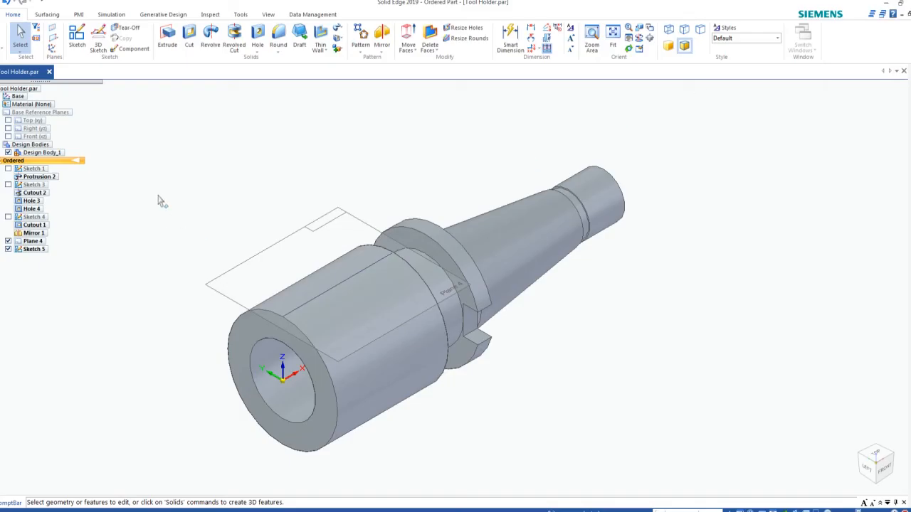
{"action": "left_click", "coordinate": [259, 39]}
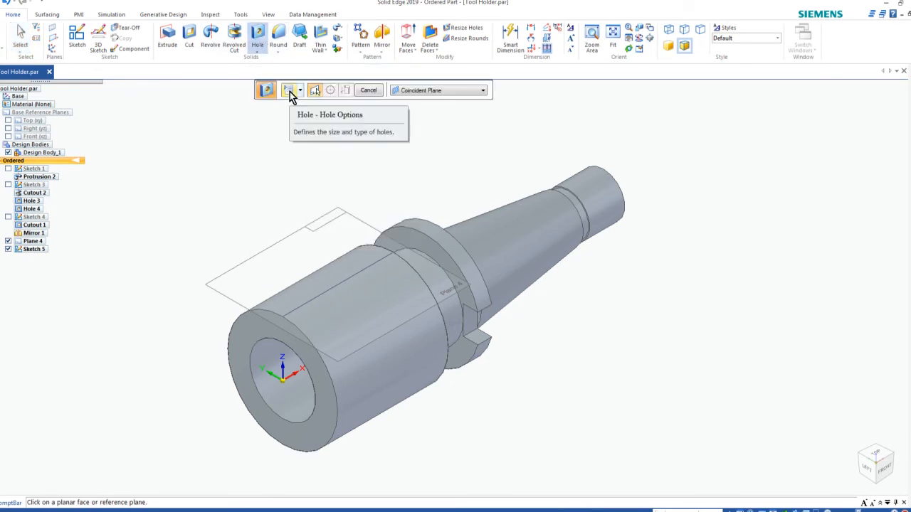
{"action": "left_click", "coordinate": [289, 91]}
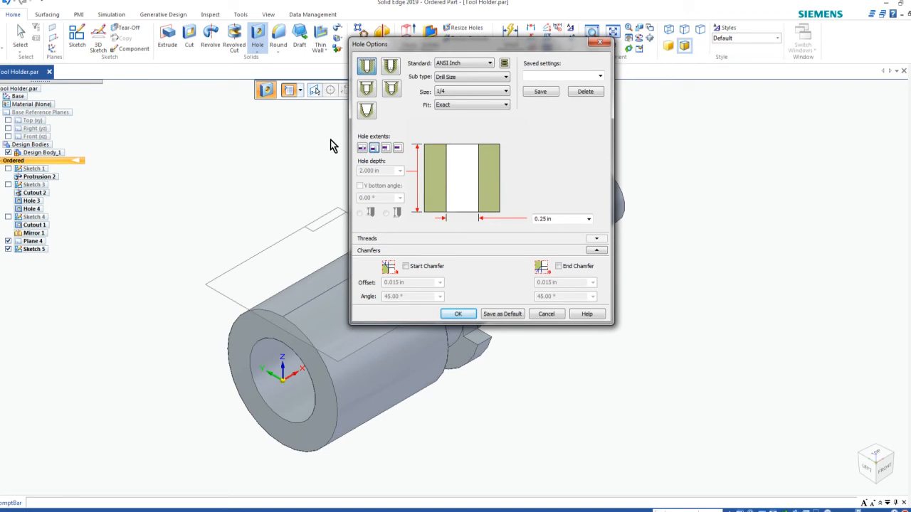
{"action": "left_click", "coordinate": [390, 69]}
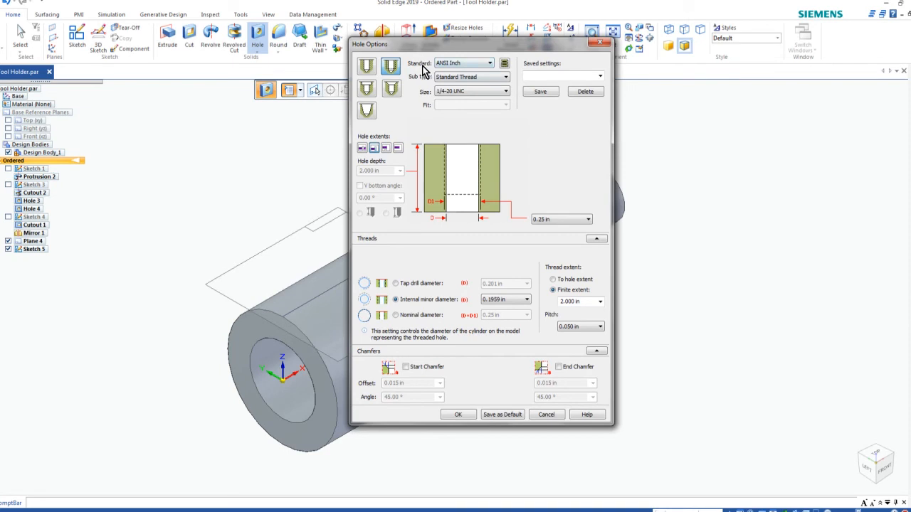
{"action": "left_click", "coordinate": [507, 93]}
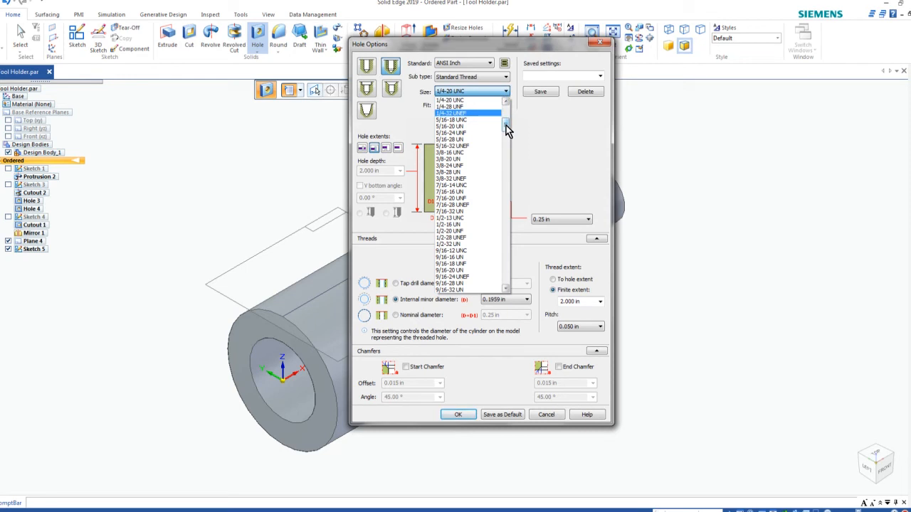
{"action": "left_click_drag", "start_coordinate": [506, 126], "coordinate": [504, 147]}
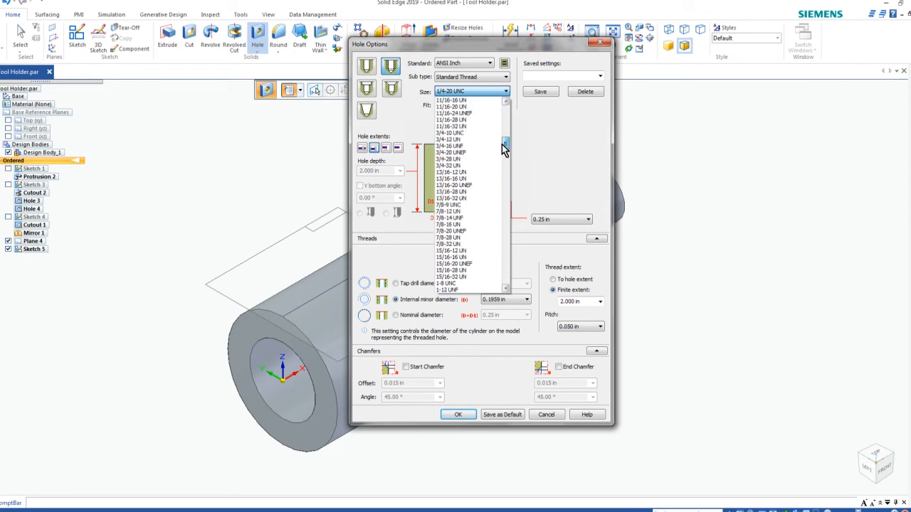
{"action": "scroll", "coordinate": [504, 146], "scroll_direction": "up", "scroll_amount": 3}
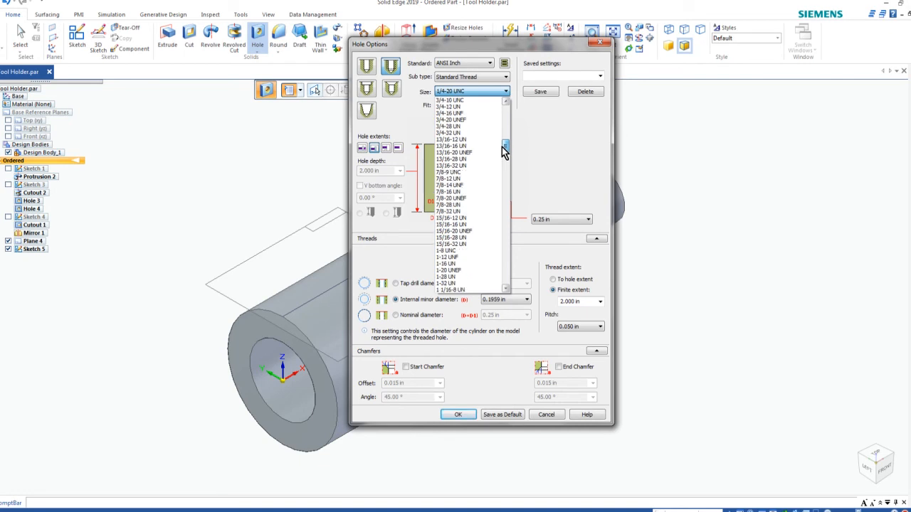
{"action": "mouse_move", "coordinate": [500, 142]}
{"action": "left_mouse_down"}
{"action": "mouse_move", "coordinate": [501, 149]}
{"action": "mouse_move", "coordinate": [499, 136]}
{"action": "left_mouse_up"}
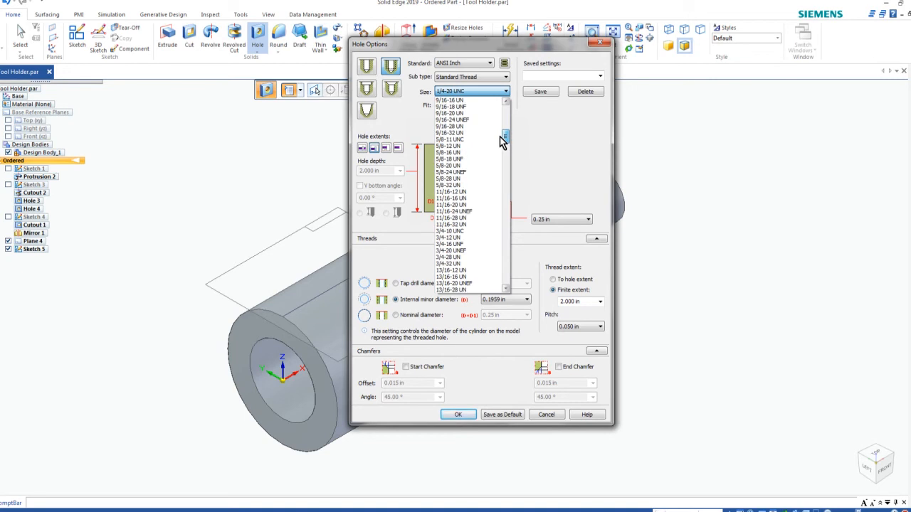
{"action": "left_click", "coordinate": [460, 250]}
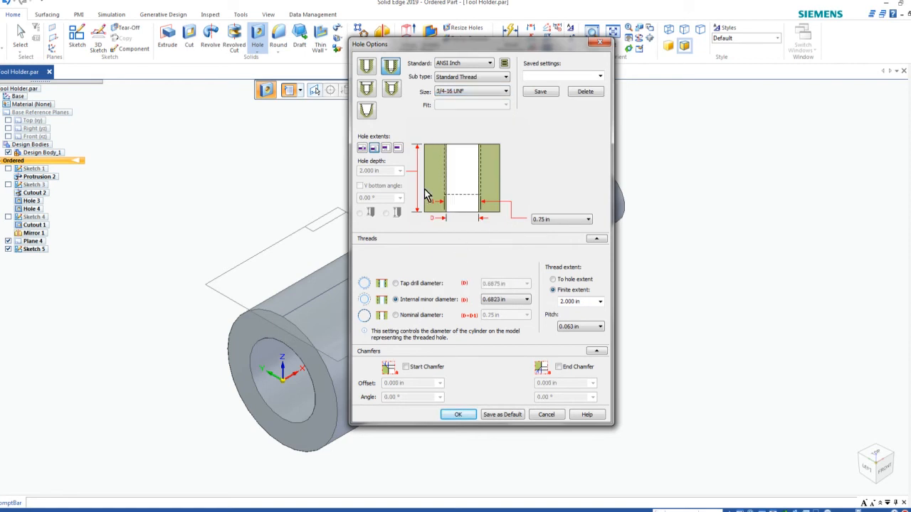
Use the Through Next extent with the thread running to the hole extent and the 0.6875 in tap drill diameter, and accept the hole options.
{"action": "left_click", "coordinate": [375, 153]}
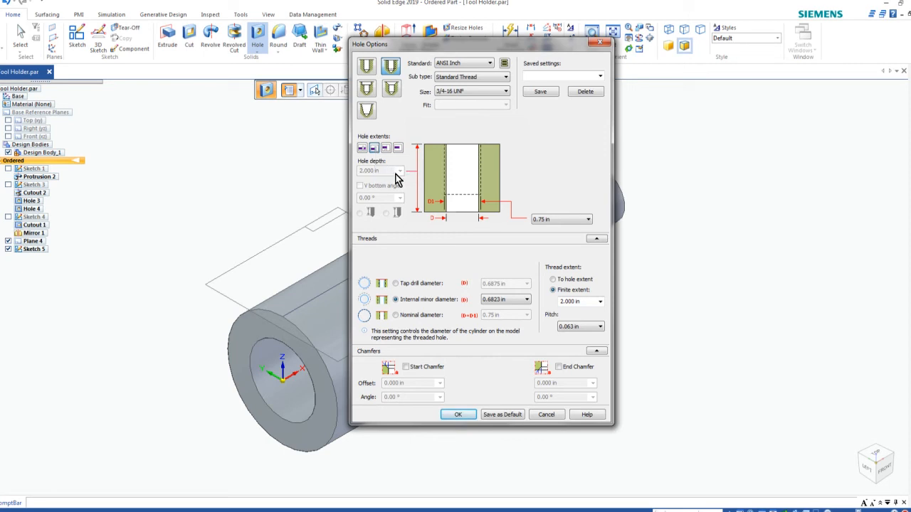
{"action": "left_click", "coordinate": [553, 280]}
{"action": "left_click", "coordinate": [554, 280]}
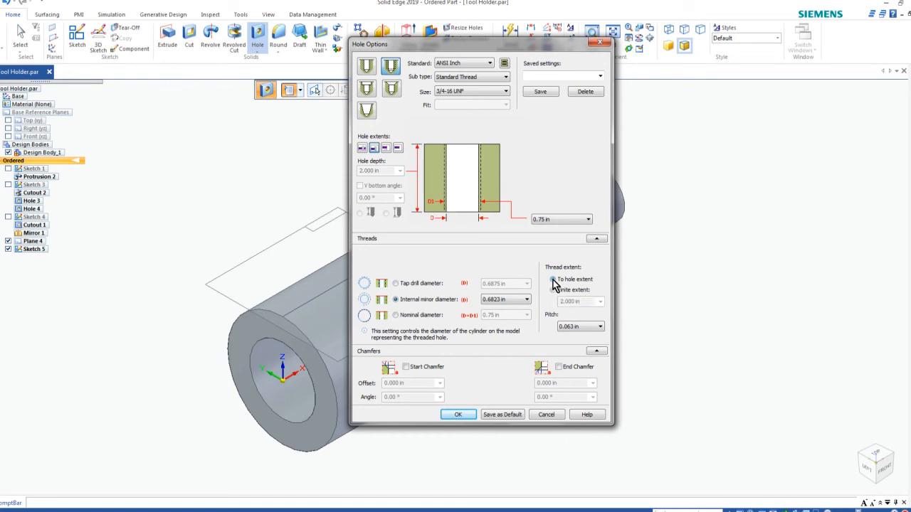
{"action": "left_click", "coordinate": [396, 284]}
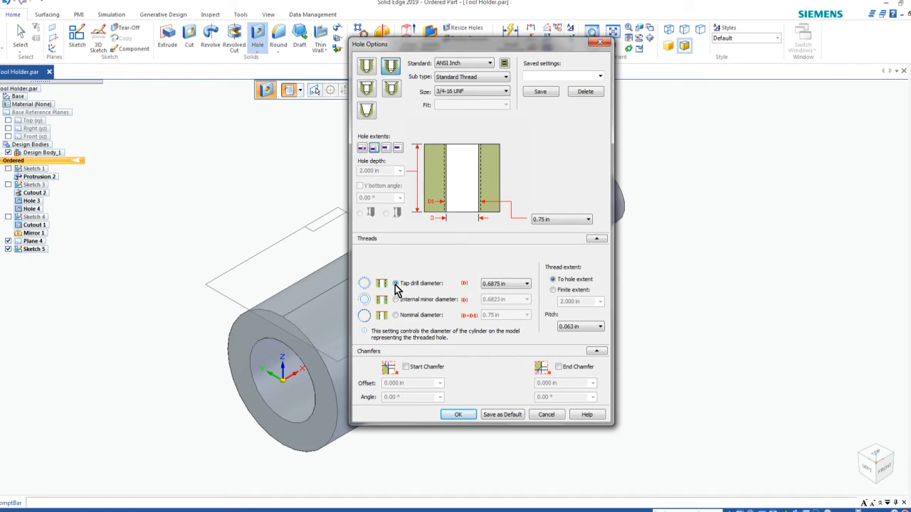
{"action": "left_click", "coordinate": [526, 284]}
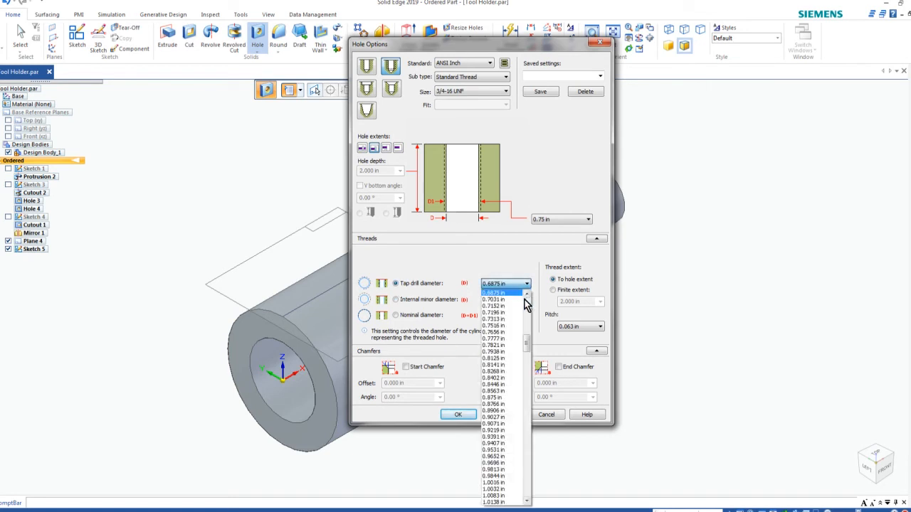
{"action": "scroll", "coordinate": [528, 346], "scroll_direction": "down", "scroll_amount": 1}
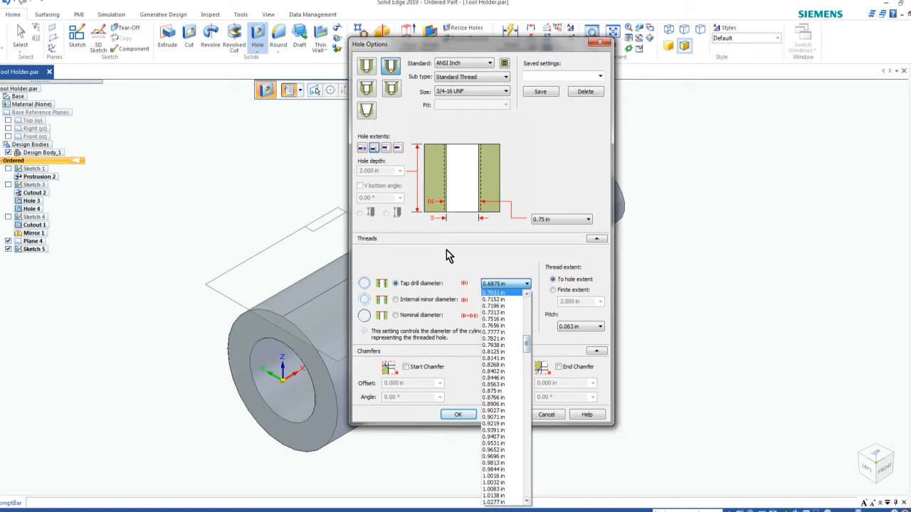
{"action": "left_click", "coordinate": [553, 185]}
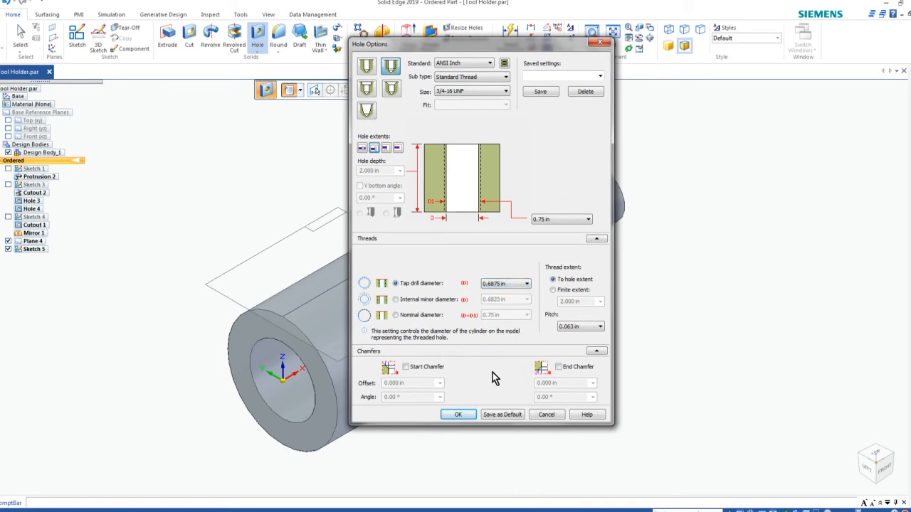
{"action": "left_click", "coordinate": [458, 415]}
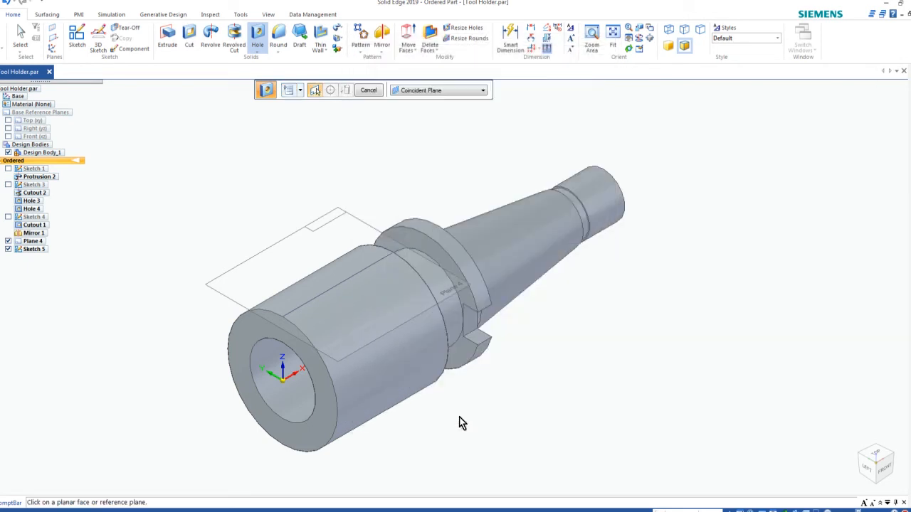
Place two threaded hole circles on Plane 4, centred on the sketched line either side of its midpoint.
{"action": "left_click", "coordinate": [289, 243]}
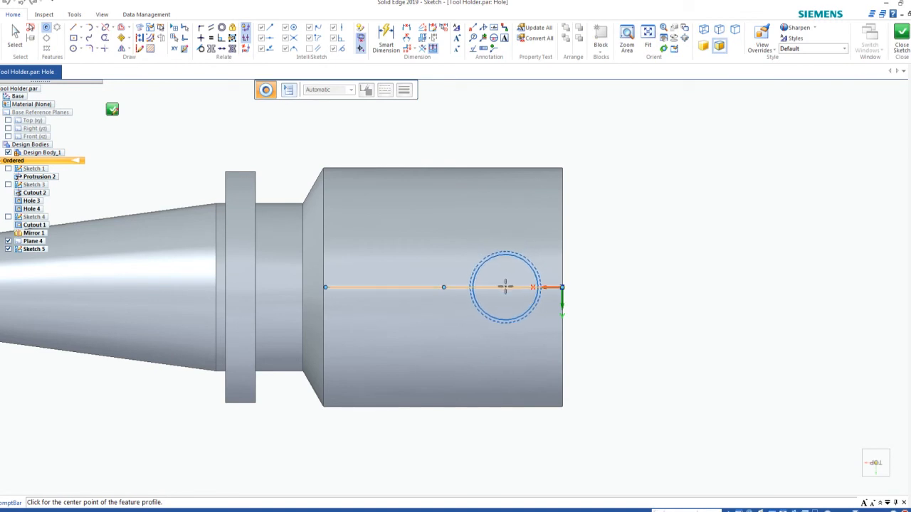
{"action": "left_click", "coordinate": [506, 286]}
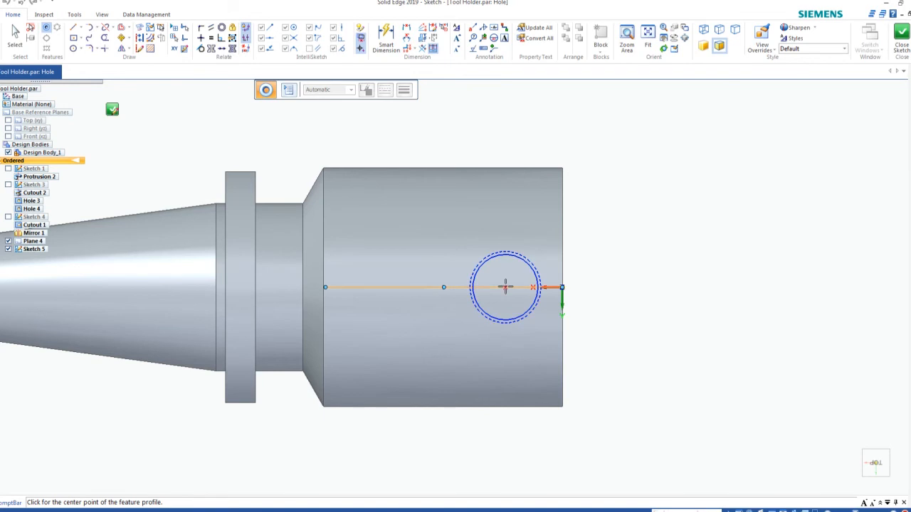
{"action": "left_click", "coordinate": [406, 287]}
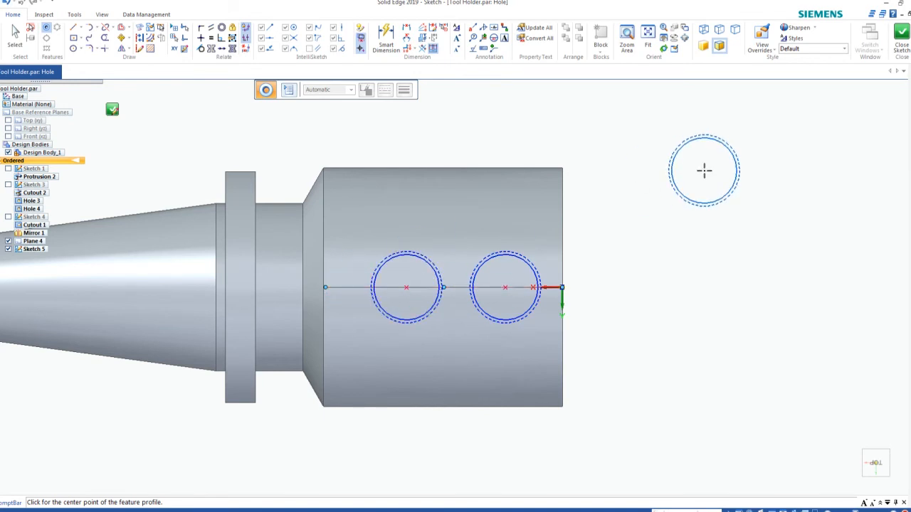
{"action": "key", "text": "Escape"}
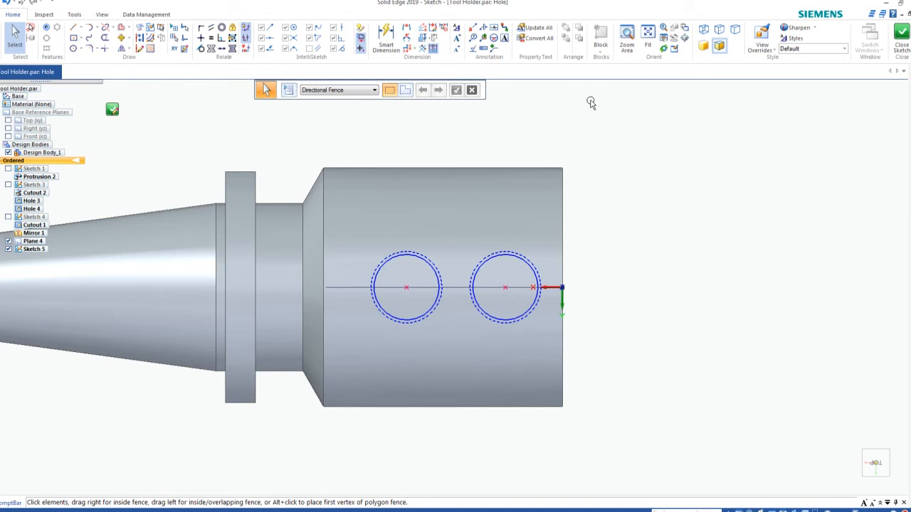
Check the hole positions in the drawing image, and dimension the nearer hole's centre 1.125 in from the large body's end face.
{"action": "left_click", "coordinate": [461, 511]}
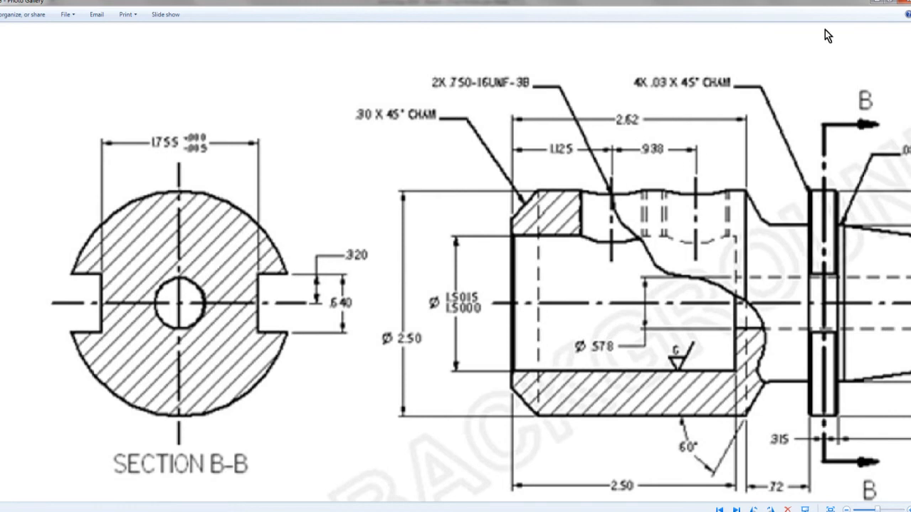
{"action": "left_click", "coordinate": [877, 2]}
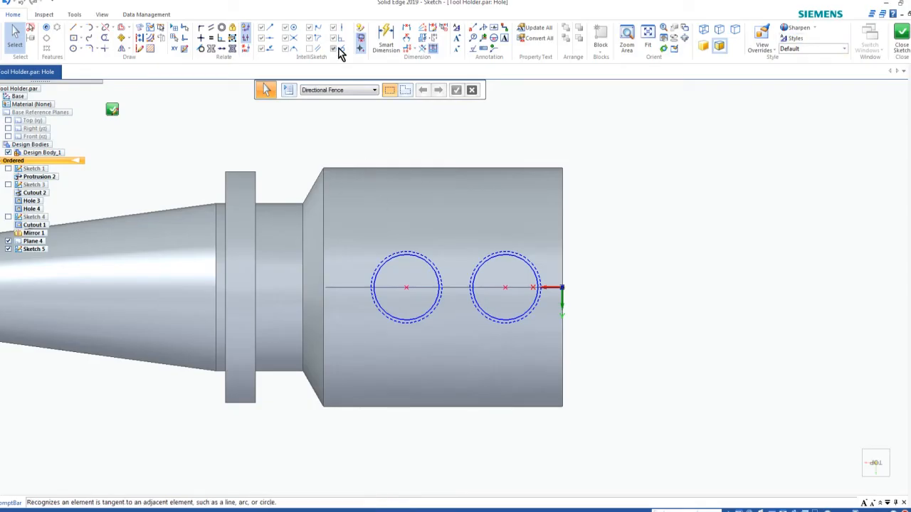
{"action": "left_click", "coordinate": [407, 29]}
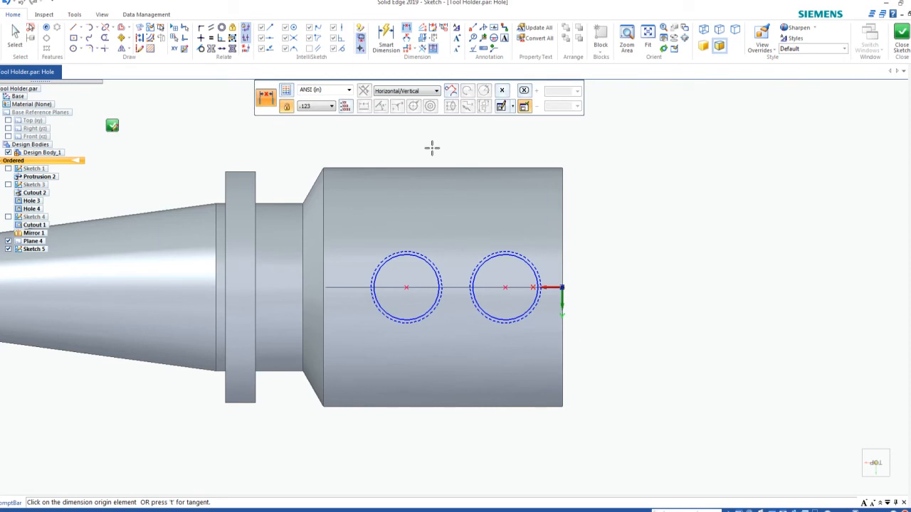
{"action": "left_click", "coordinate": [562, 279]}
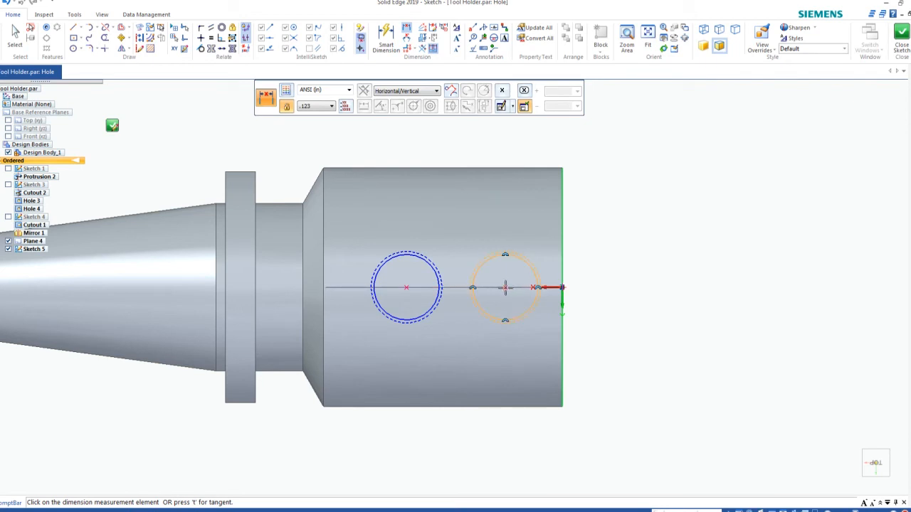
{"action": "left_click", "coordinate": [505, 287]}
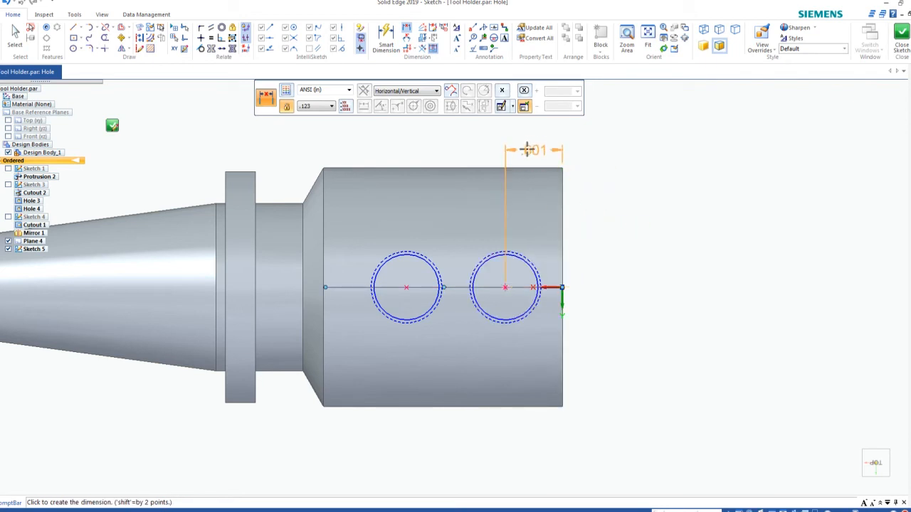
{"action": "left_click", "coordinate": [529, 139]}
{"action": "type", "text": "1"}
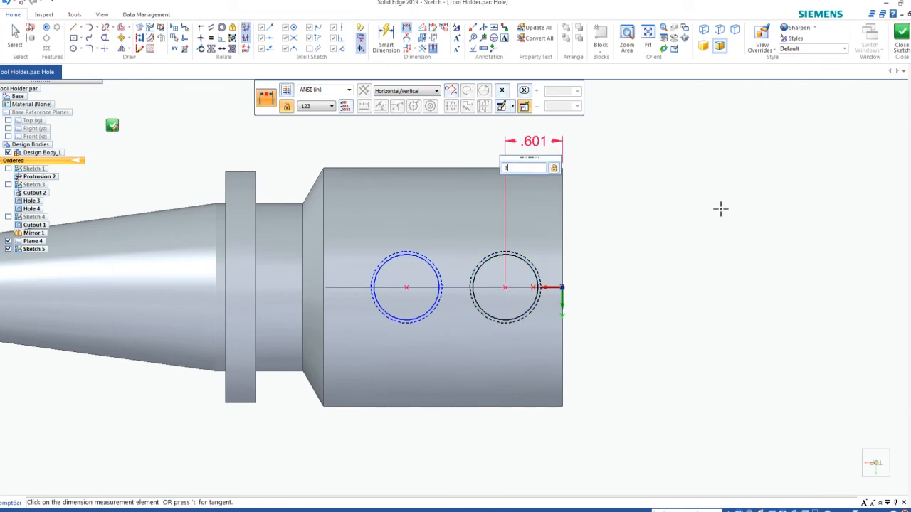
{"action": "type", "text": ".125"}
{"action": "key", "text": "Return"}
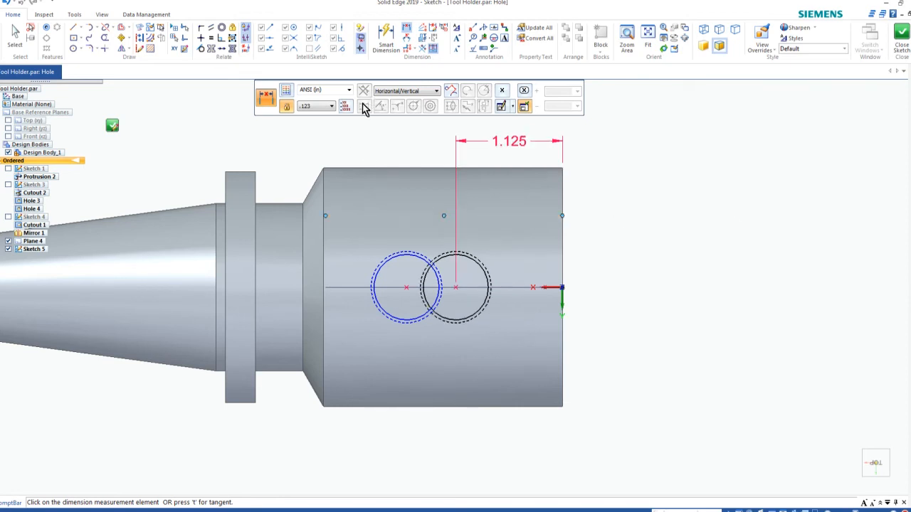
Dimension the spacing between the two threaded hole circles and set it to 0.938 in.
{"action": "left_click", "coordinate": [406, 28]}
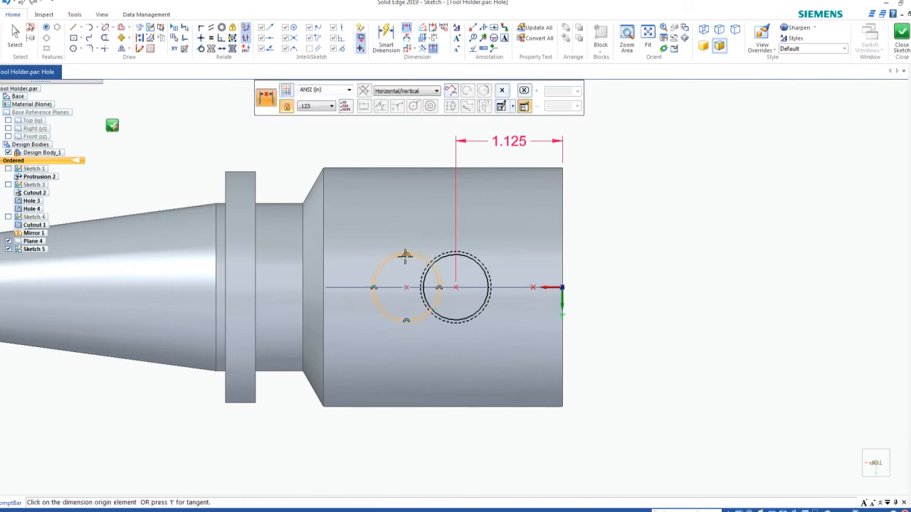
{"action": "left_click", "coordinate": [425, 260]}
{"action": "left_click", "coordinate": [431, 261]}
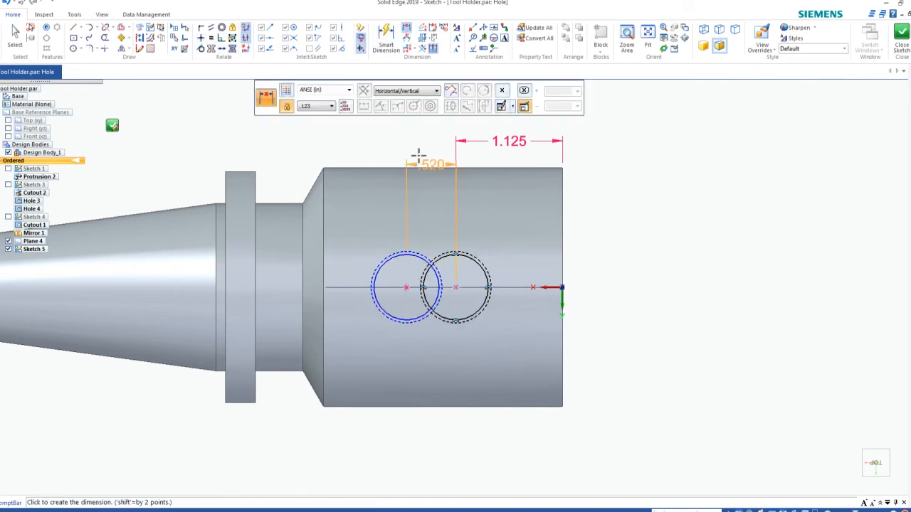
{"action": "left_click", "coordinate": [420, 143]}
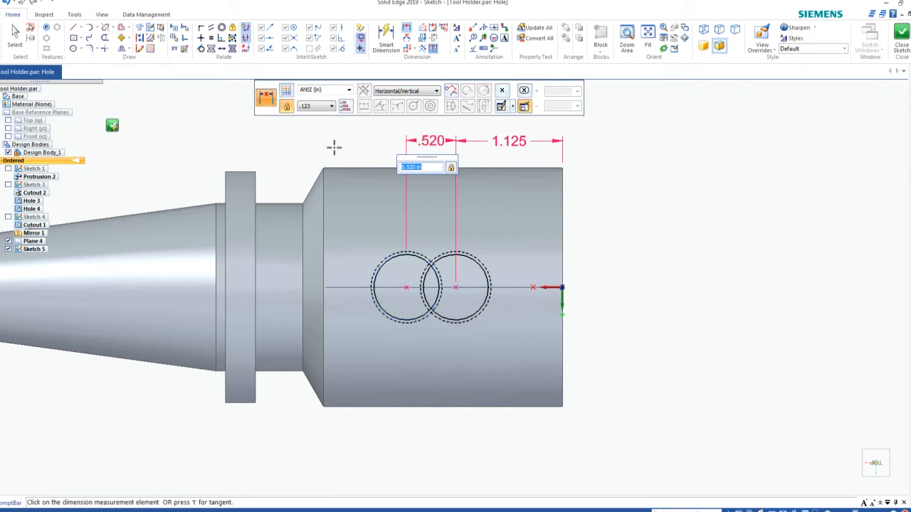
{"action": "type", "text": ".938"}
{"action": "key", "text": "Return"}
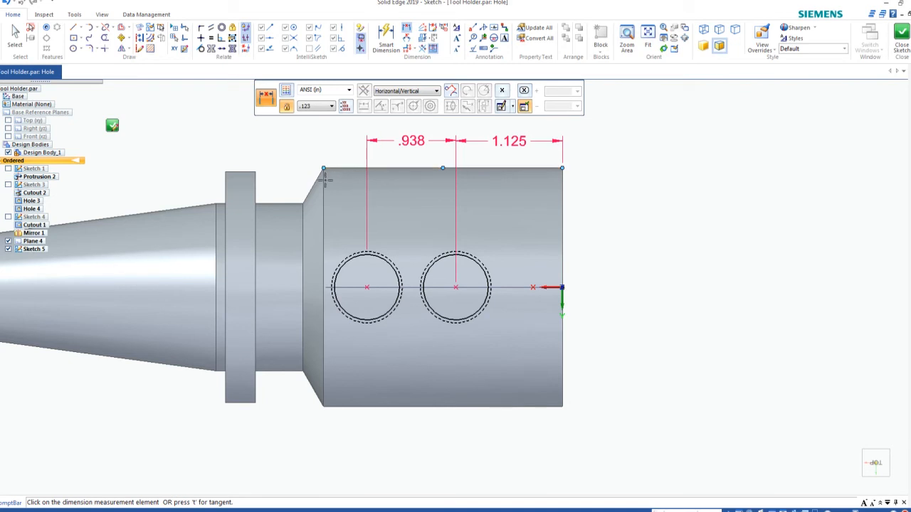
Close the hole profile sketch and finish the threaded hole feature.
{"action": "left_click", "coordinate": [901, 39]}
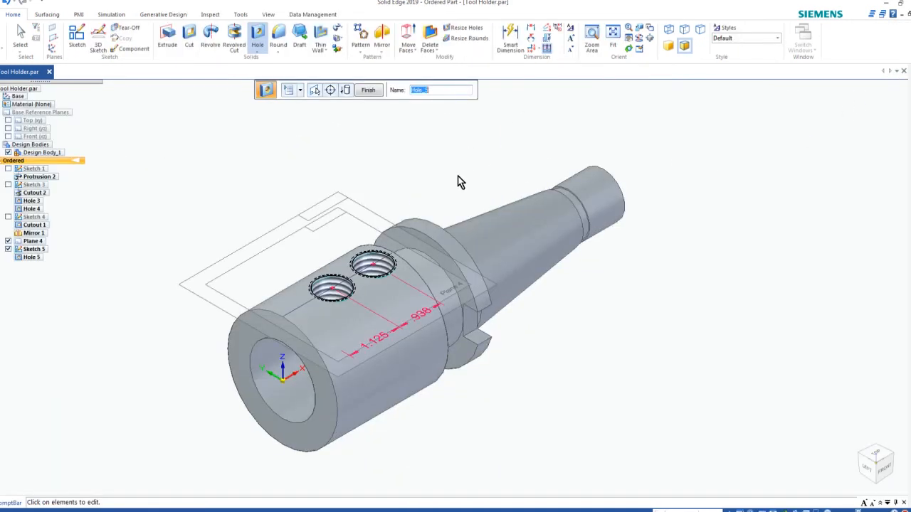
{"action": "left_click", "coordinate": [379, 91]}
{"action": "key", "text": "Escape"}
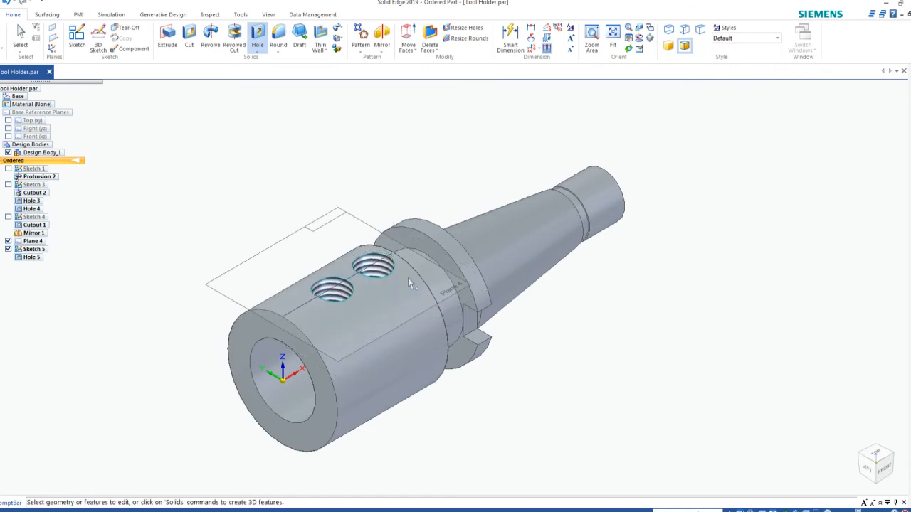
Check the end chamfer callout in the drawing image, and chamfer the large body's outer end edge with a 0.300 in setback.
{"action": "middle_click_drag", "start_coordinate": [488, 383], "coordinate": [465, 407]}
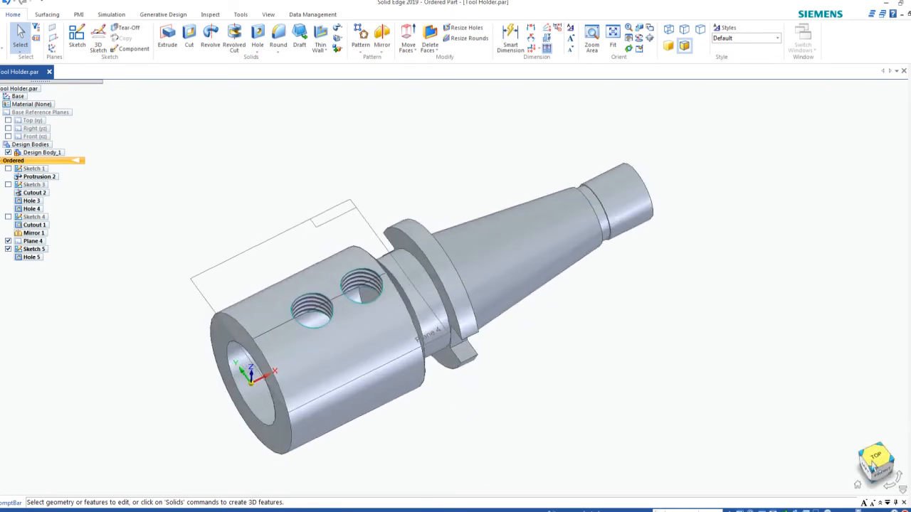
{"action": "left_click", "coordinate": [860, 490]}
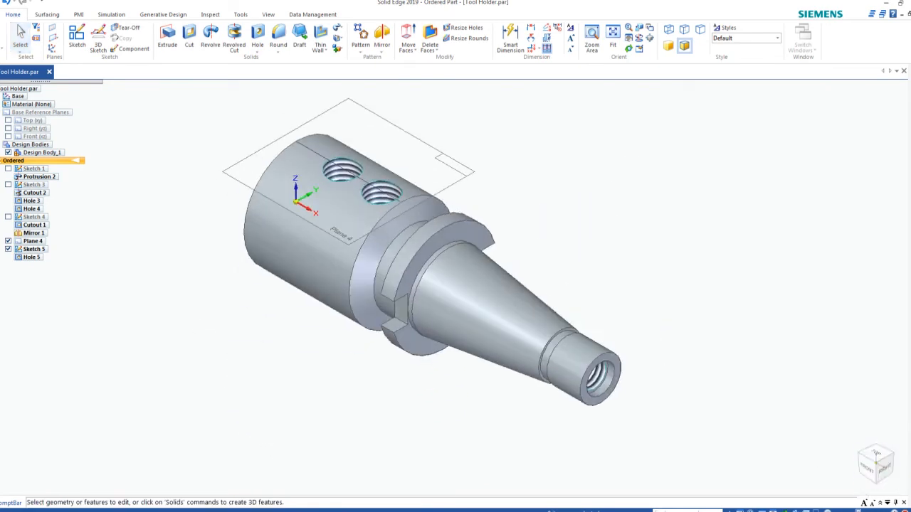
{"action": "left_click", "coordinate": [874, 466]}
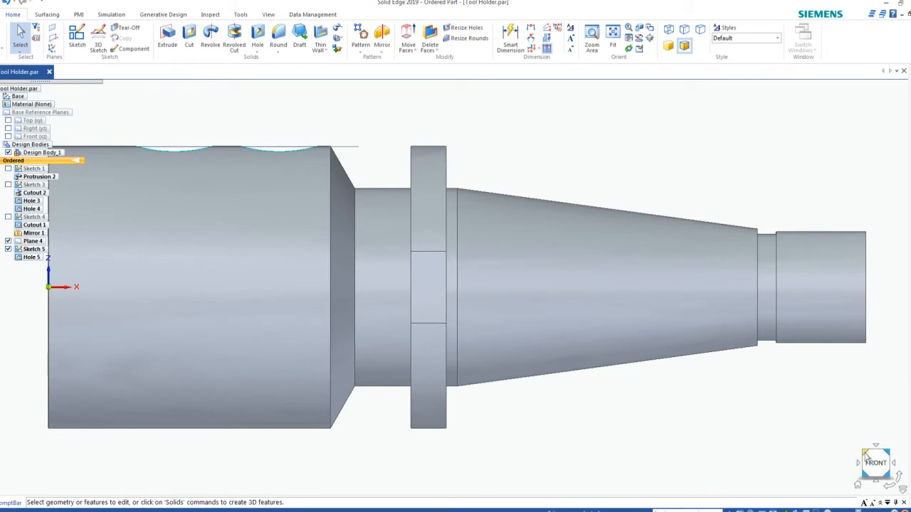
{"action": "left_click", "coordinate": [879, 437]}
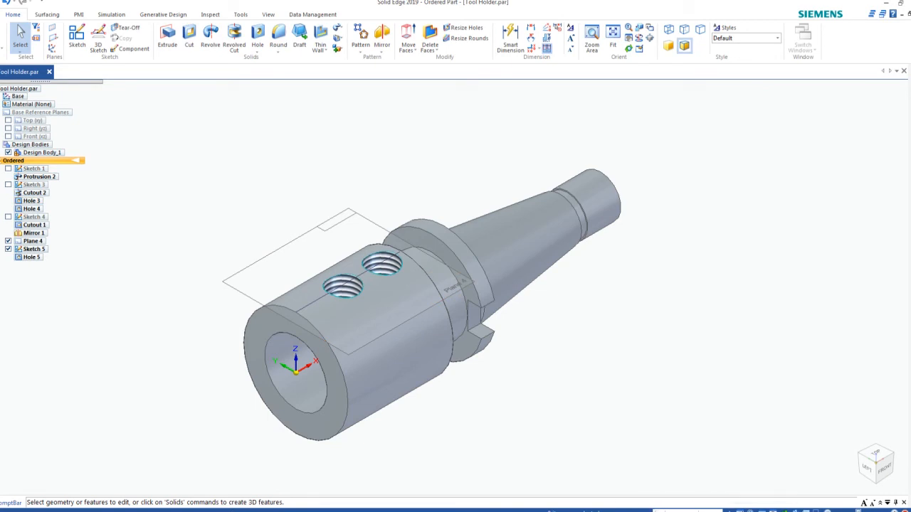
{"action": "key", "text": "alt+Tab"}
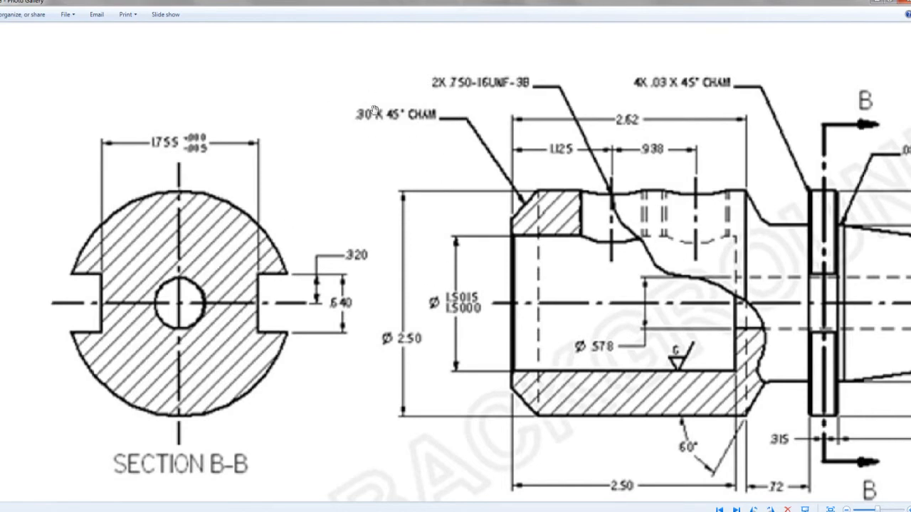
{"action": "key", "text": "alt+Tab"}
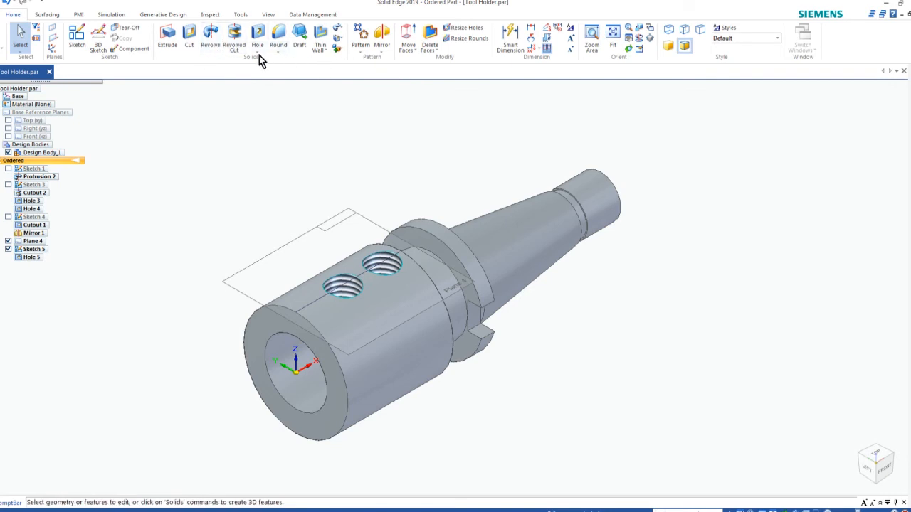
{"action": "left_click", "coordinate": [278, 53]}
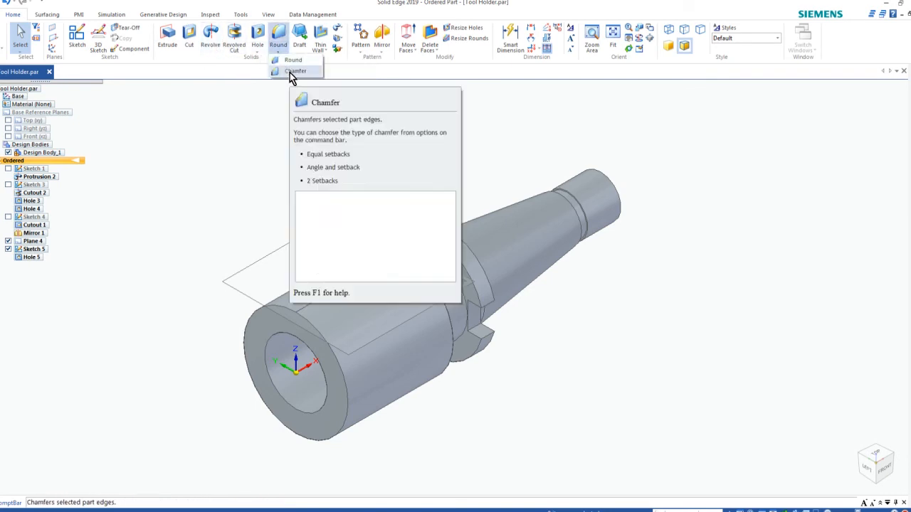
{"action": "left_click", "coordinate": [292, 71]}
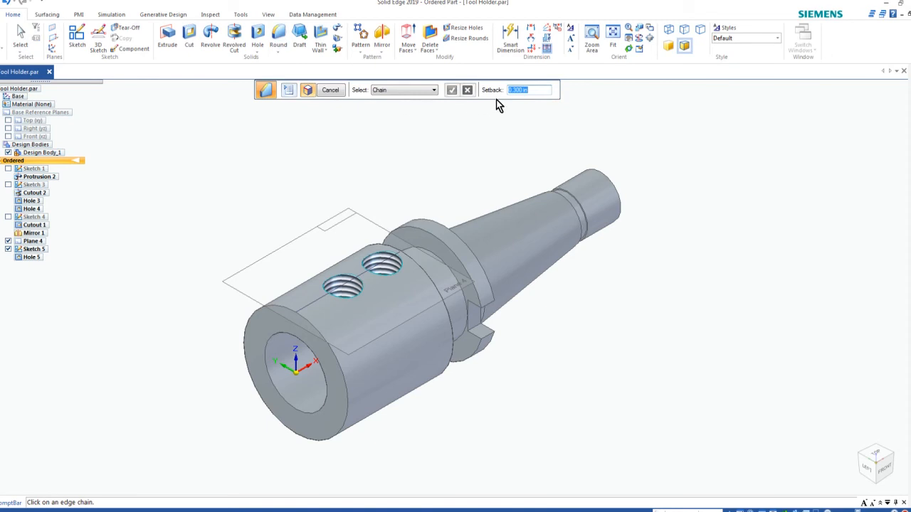
{"action": "left_click", "coordinate": [273, 309]}
{"action": "left_click", "coordinate": [453, 90]}
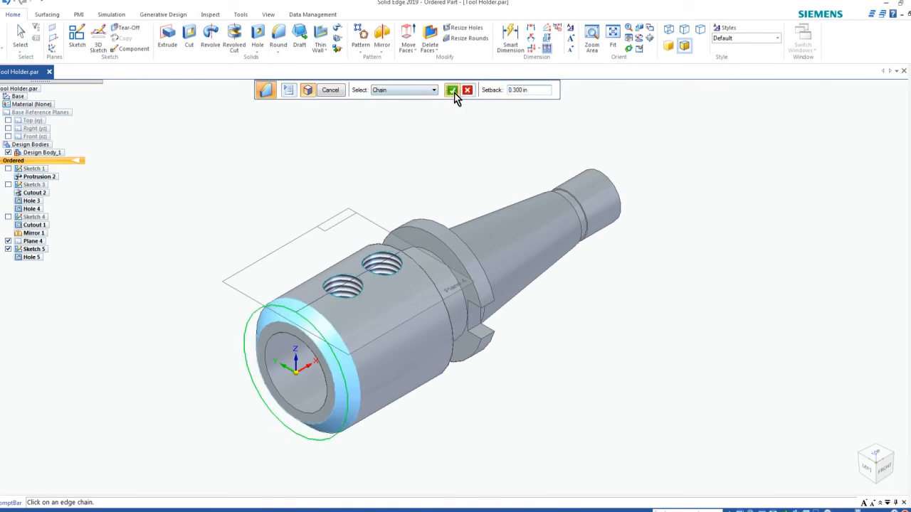
{"action": "left_click", "coordinate": [329, 91]}
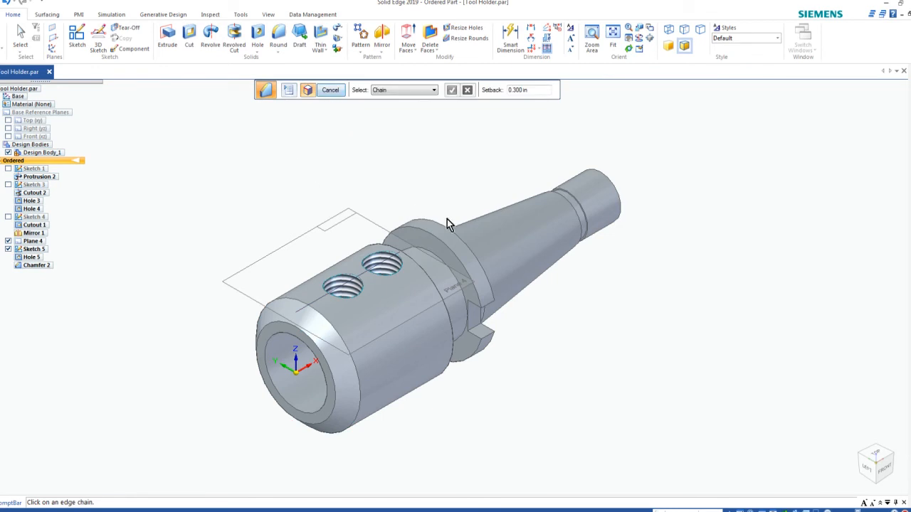
Chamfer the two outer curved edges of the upper flange segment with a 0.050 in setback, as two separate chamfer features.
{"action": "scroll", "coordinate": [459, 242], "scroll_direction": "up", "scroll_amount": 3}
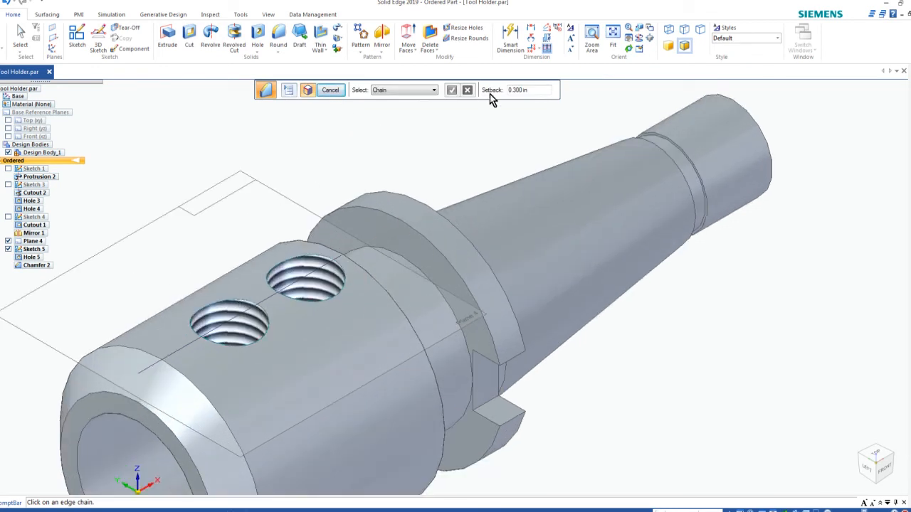
{"action": "left_click", "coordinate": [537, 91]}
{"action": "type", "text": "0"}
{"action": "left_click", "coordinate": [403, 222]}
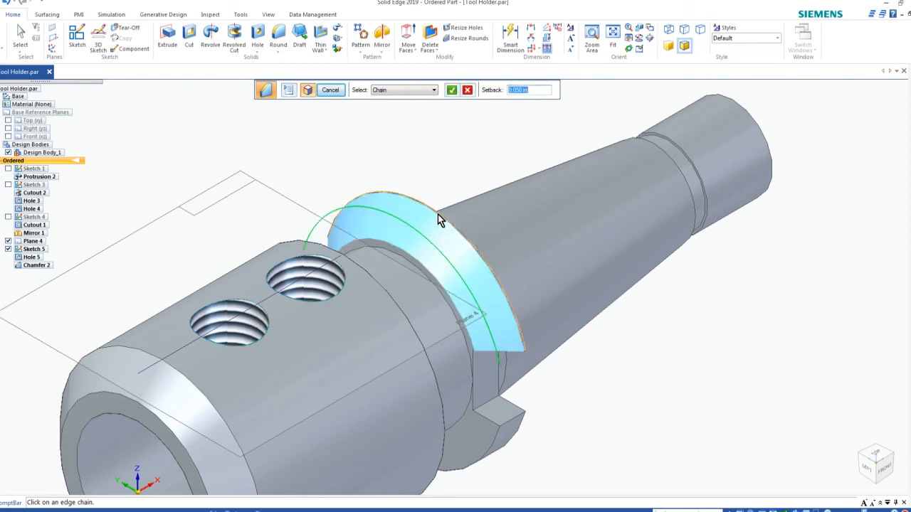
{"action": "left_click", "coordinate": [451, 90]}
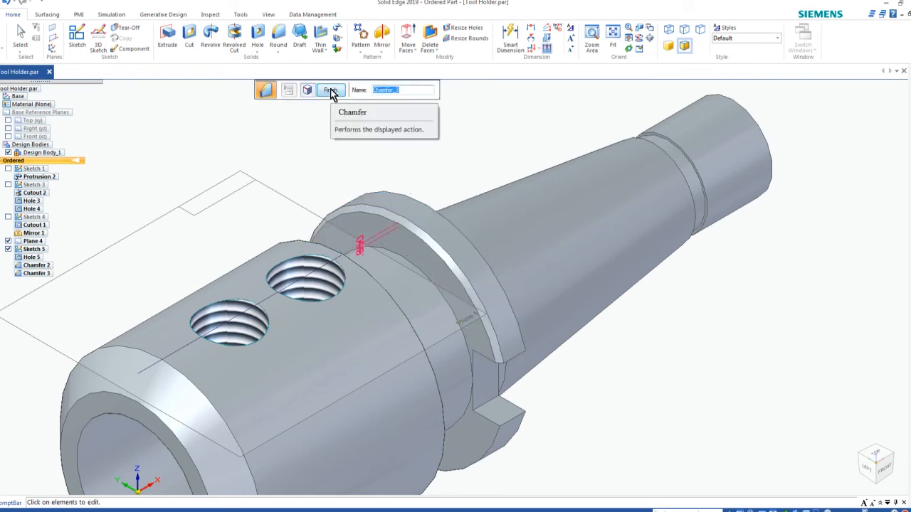
{"action": "left_click", "coordinate": [331, 91]}
{"action": "left_click", "coordinate": [404, 196]}
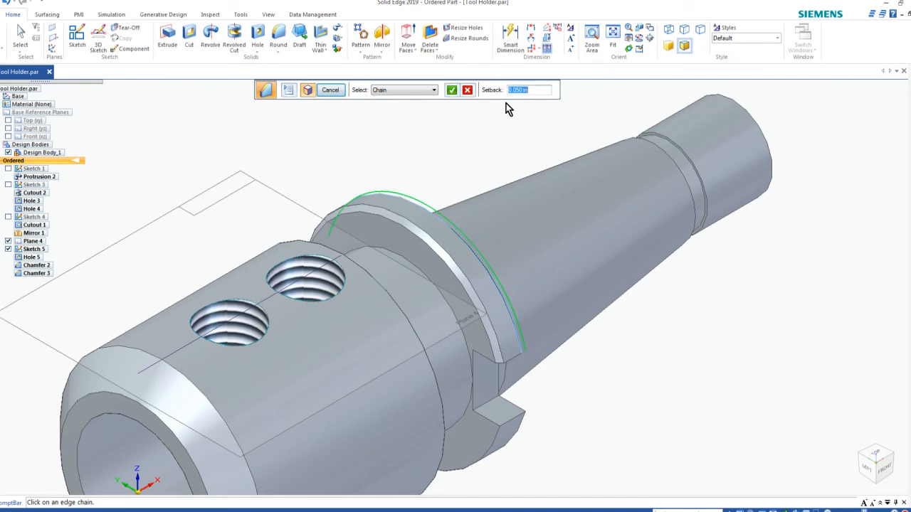
{"action": "left_click", "coordinate": [453, 91]}
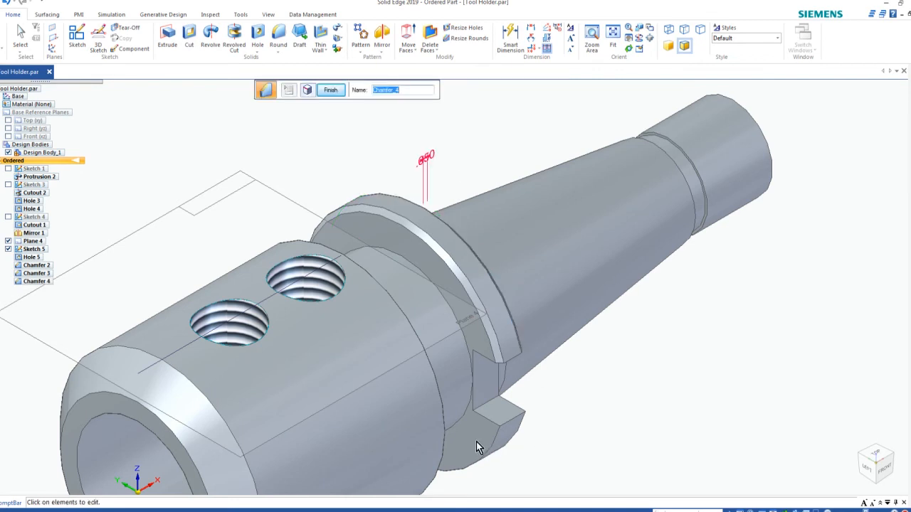
{"action": "left_click", "coordinate": [331, 90]}
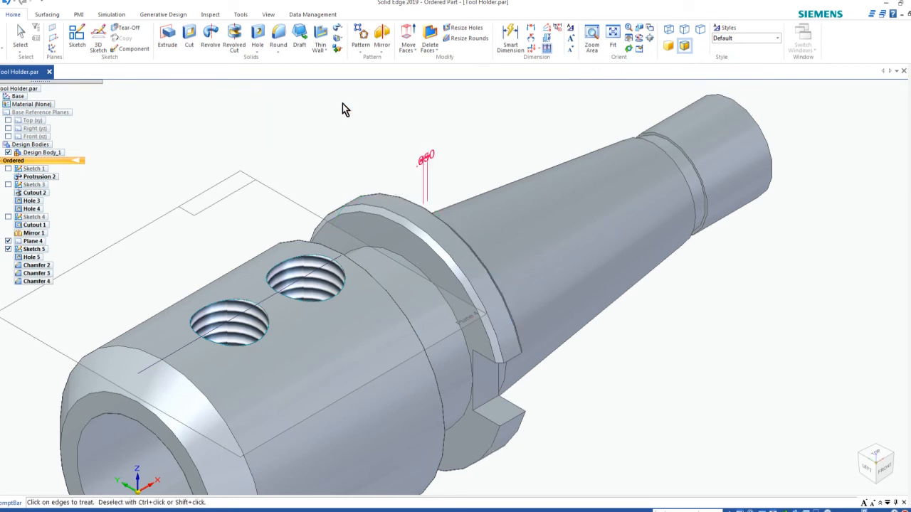
Chamfer both outer curved edges of the lower flange segment with a 0.050 in setback in one feature, and leave the command.
{"action": "left_click", "coordinate": [496, 447]}
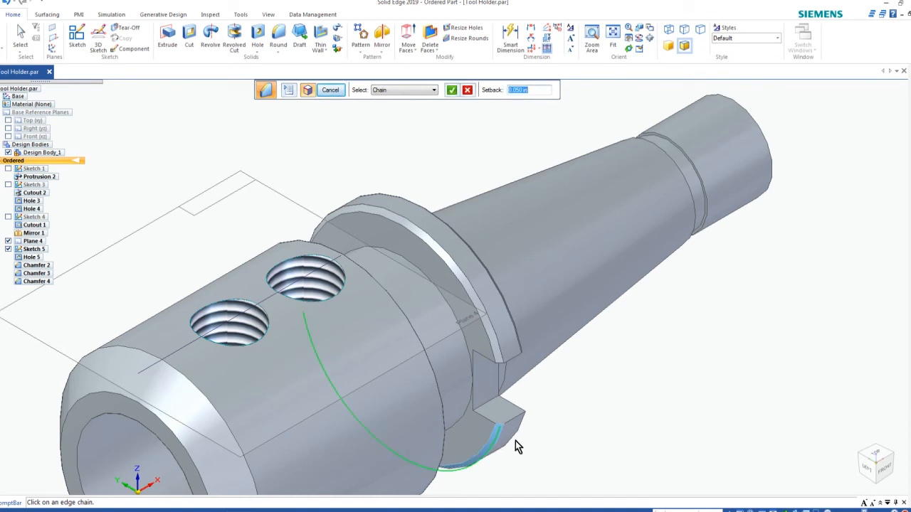
{"action": "left_click", "coordinate": [516, 435]}
{"action": "left_click", "coordinate": [452, 90]}
{"action": "left_click", "coordinate": [330, 92]}
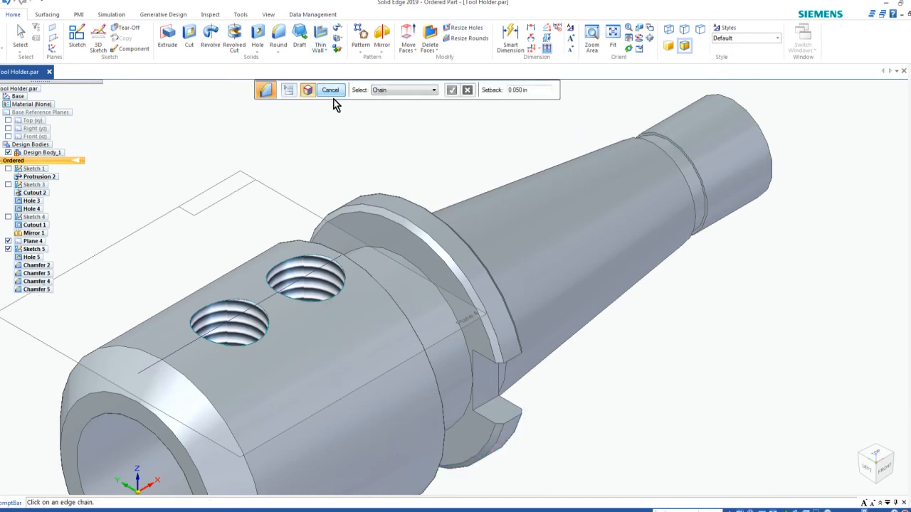
{"action": "key", "text": "Escape"}
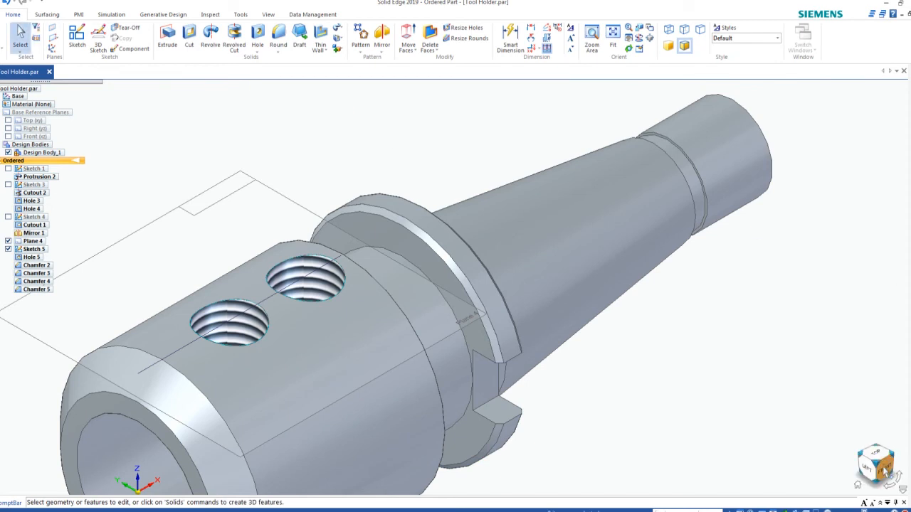
{"action": "left_click", "coordinate": [886, 470]}
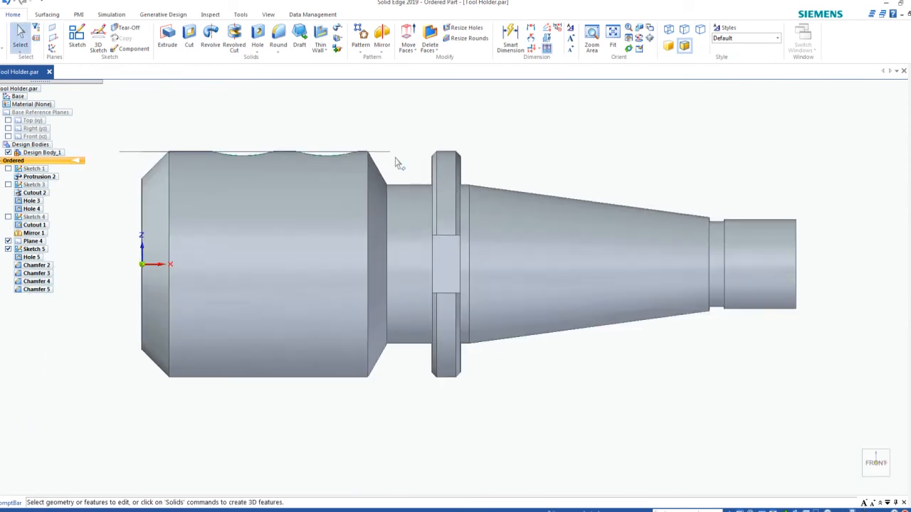
{"action": "scroll", "coordinate": [391, 156], "scroll_direction": "up", "scroll_amount": 2}
{"action": "scroll", "coordinate": [372, 161], "scroll_direction": "down", "scroll_amount": 3}
{"action": "scroll", "coordinate": [371, 160], "scroll_direction": "up", "scroll_amount": 3}
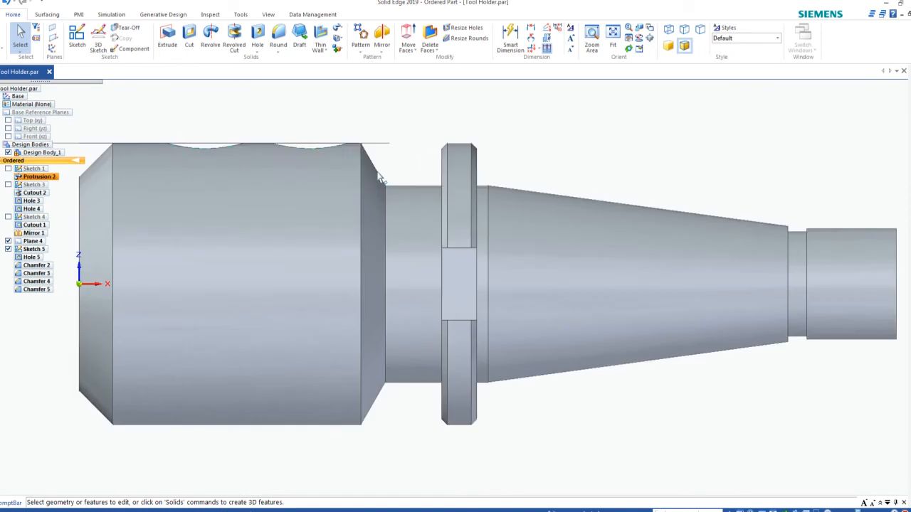
{"action": "scroll", "coordinate": [392, 161], "scroll_direction": "down", "scroll_amount": 3}
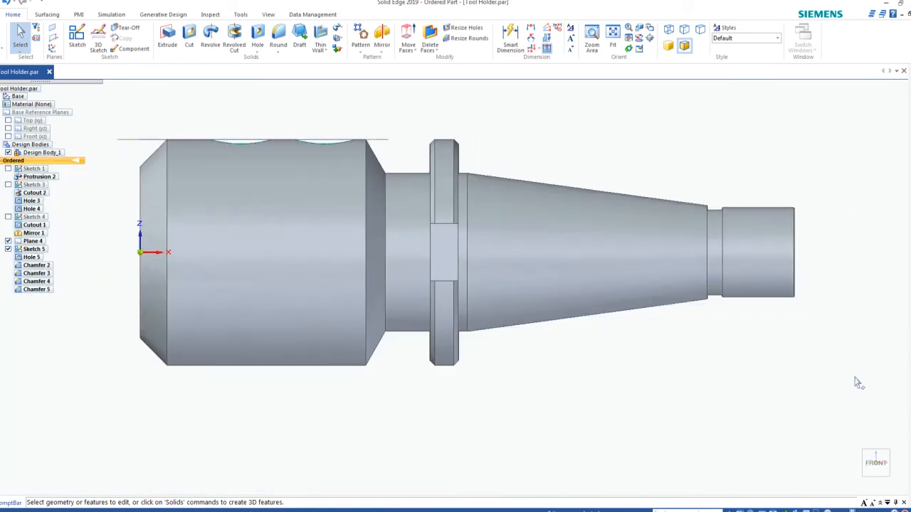
{"action": "left_click", "coordinate": [870, 455]}
{"action": "scroll", "coordinate": [406, 187], "scroll_direction": "up", "scroll_amount": 2}
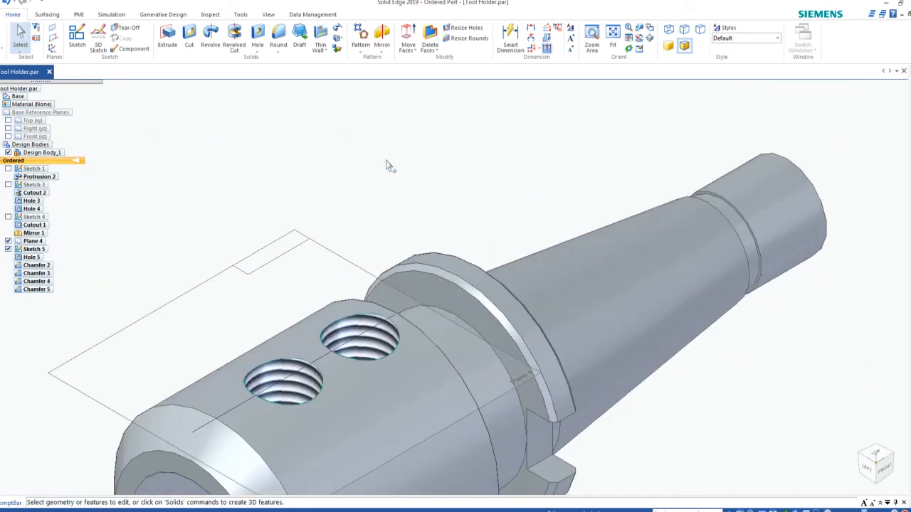
{"action": "left_click", "coordinate": [280, 38]}
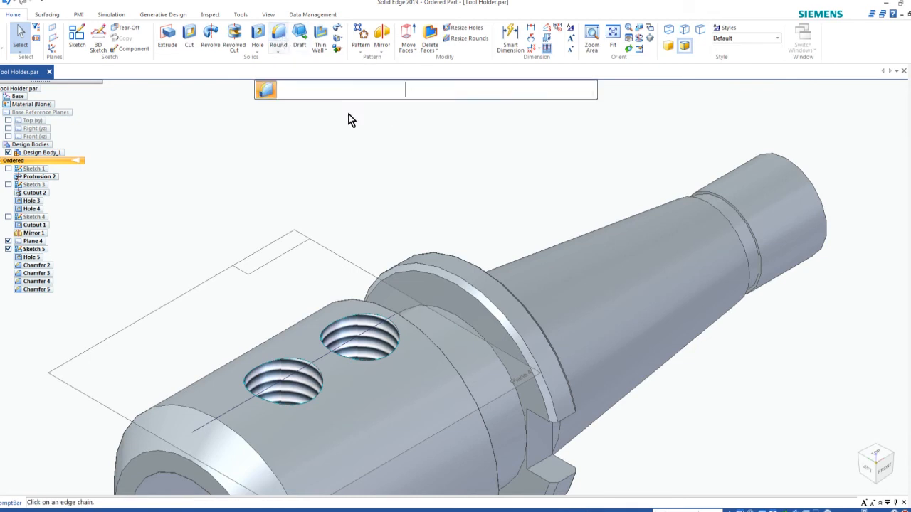
{"action": "left_click", "coordinate": [533, 94]}
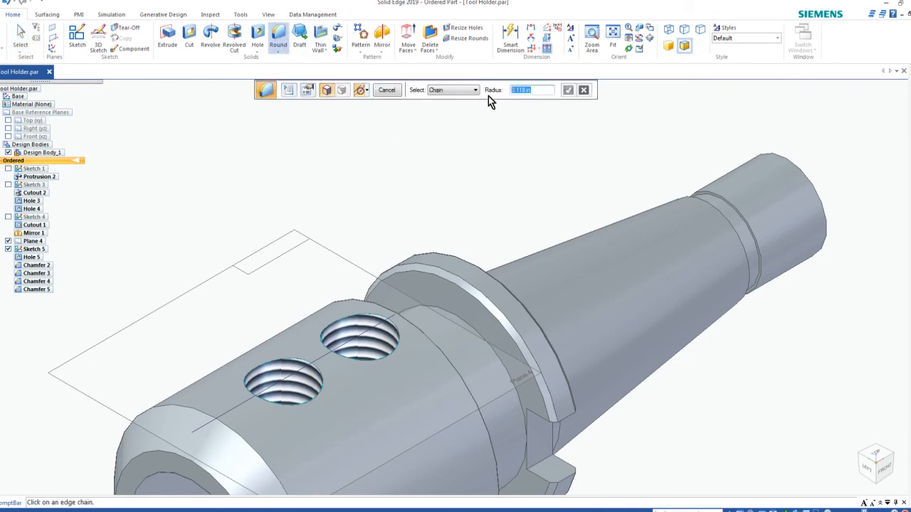
{"action": "type", "text": "0"}
{"action": "left_click", "coordinate": [892, 455]}
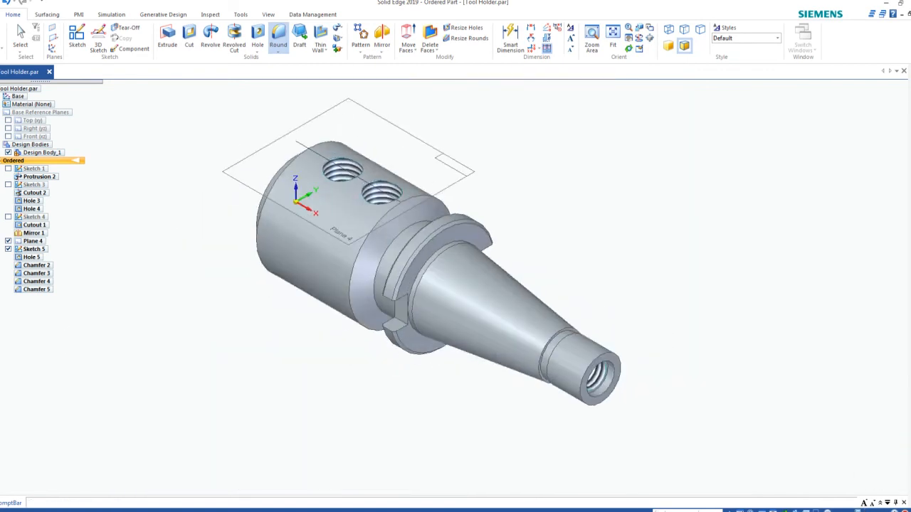
{"action": "scroll", "coordinate": [387, 214], "scroll_direction": "up", "scroll_amount": 2}
{"action": "scroll", "coordinate": [386, 215], "scroll_direction": "up", "scroll_amount": 1}
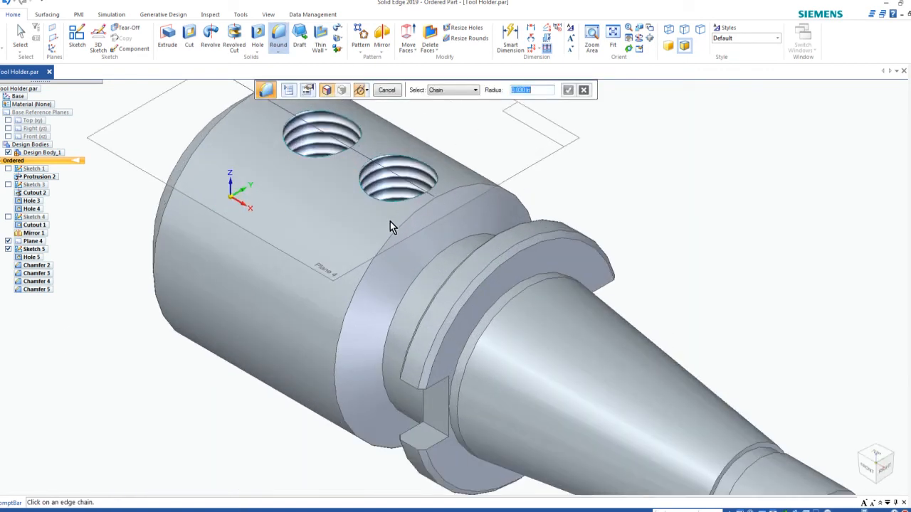
{"action": "scroll", "coordinate": [662, 288], "scroll_direction": "down", "scroll_amount": 1}
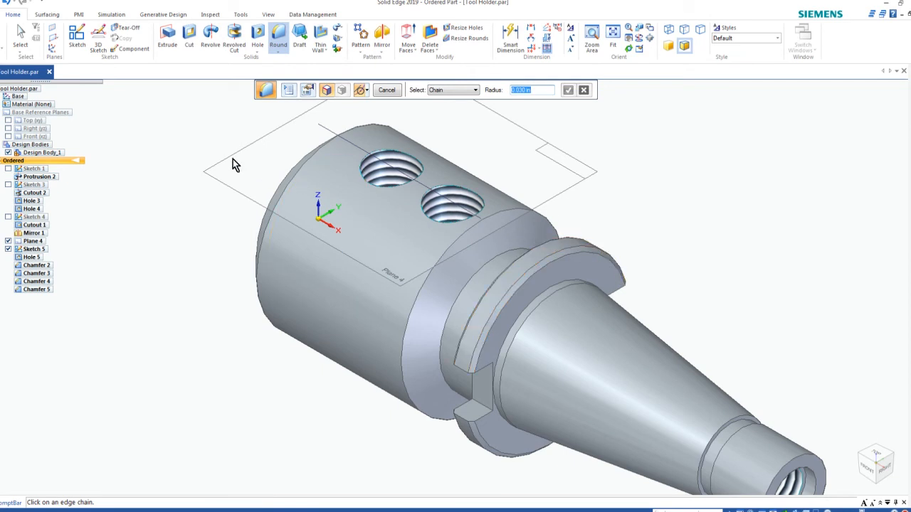
{"action": "left_click", "coordinate": [392, 92]}
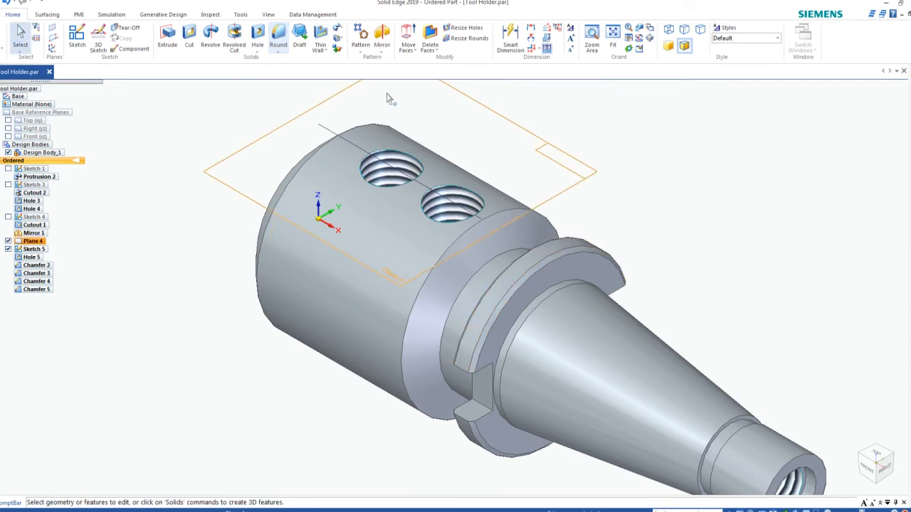
Apply the Steel material from the Metals library to the part model.
{"action": "double_click", "coordinate": [21, 106]}
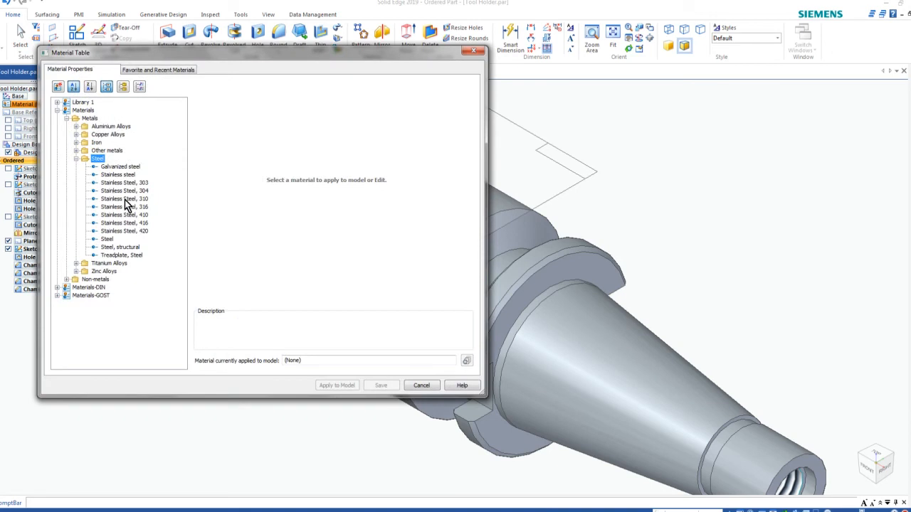
{"action": "left_click", "coordinate": [108, 239]}
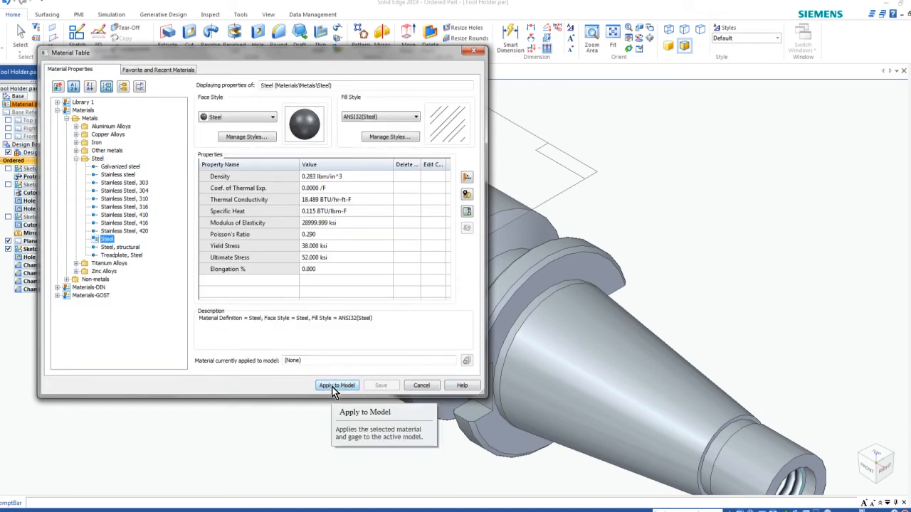
{"action": "left_click", "coordinate": [334, 386]}
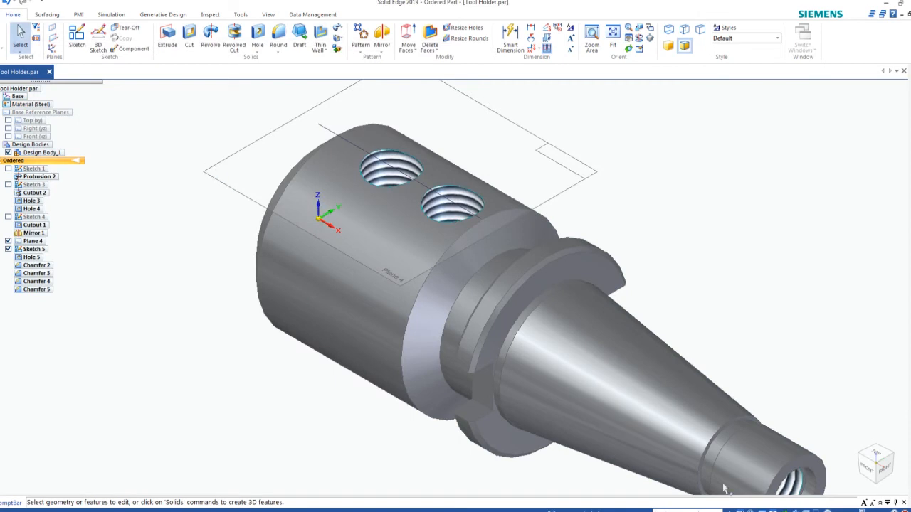
Hide Sketch 5 and the tangent reference Plane 4 used for the two threaded holes.
{"action": "left_click", "coordinate": [8, 249]}
{"action": "left_click", "coordinate": [8, 241]}
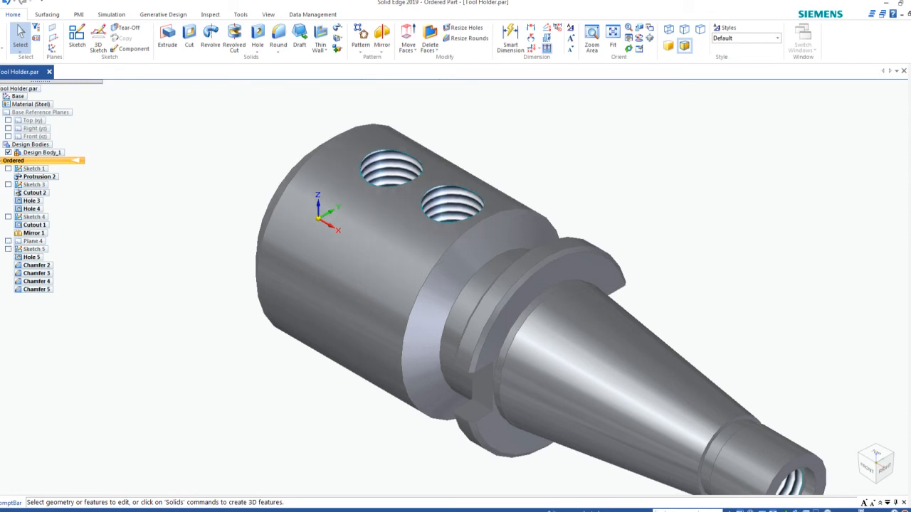
{"action": "left_click", "coordinate": [762, 500]}
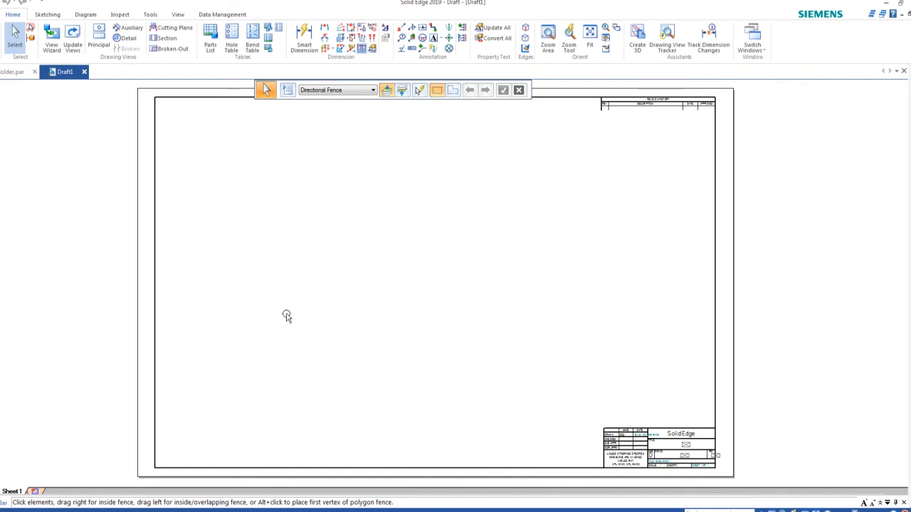
Change the background of Sheet 1 in the new draft to B-Sheet, and fit the sheet in the window.
{"action": "right_click", "coordinate": [11, 497]}
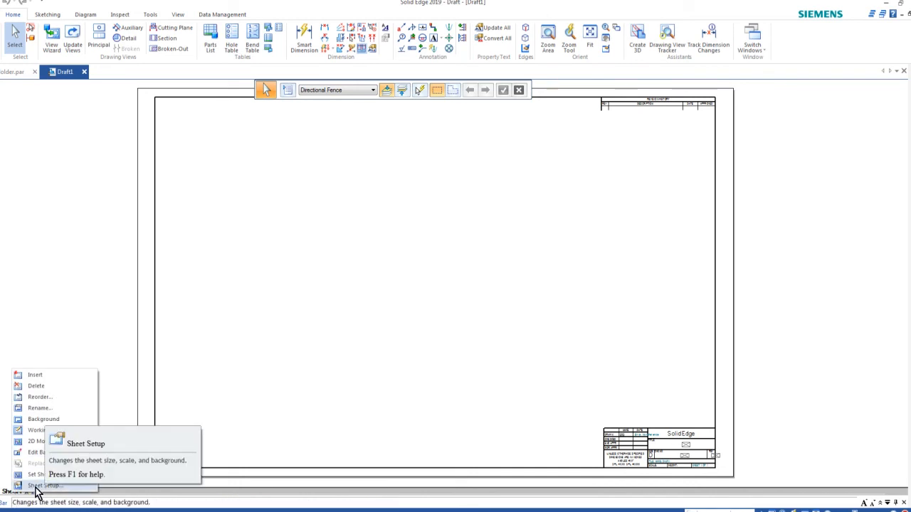
{"action": "left_click", "coordinate": [34, 486]}
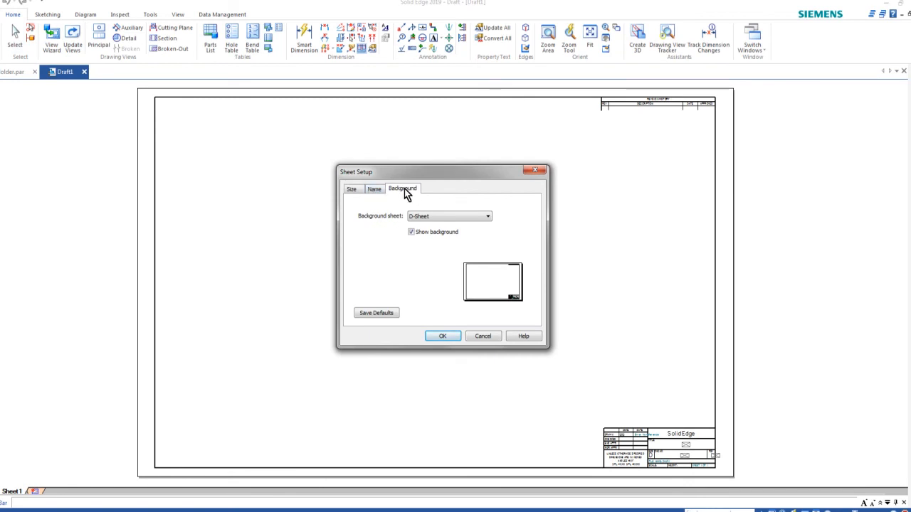
{"action": "left_click", "coordinate": [426, 216]}
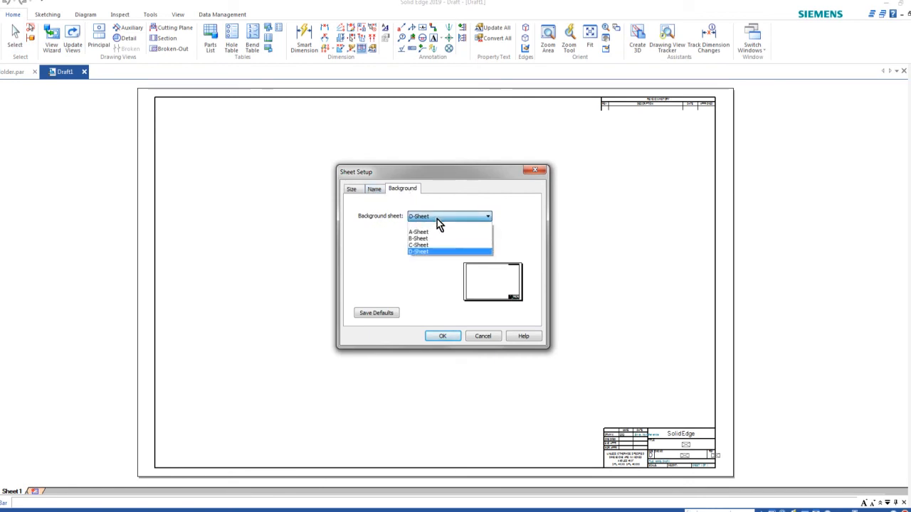
{"action": "left_click", "coordinate": [429, 238]}
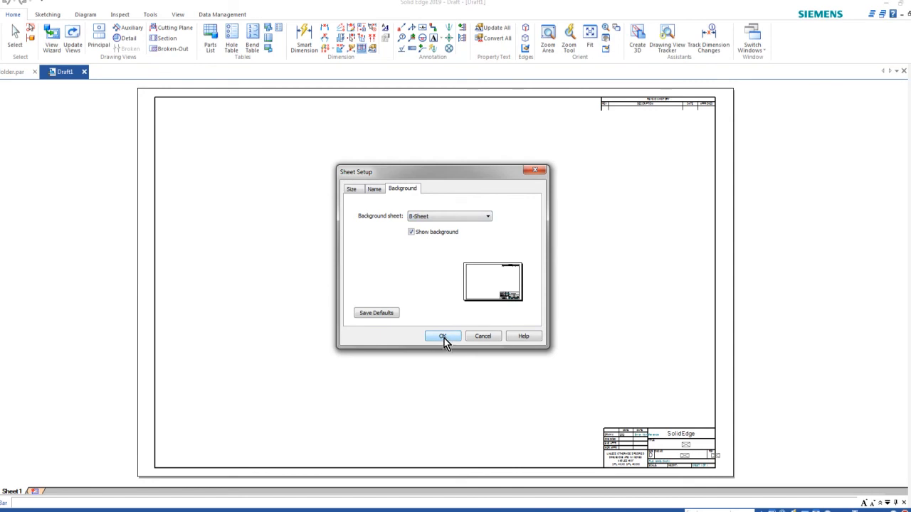
{"action": "left_click", "coordinate": [442, 337]}
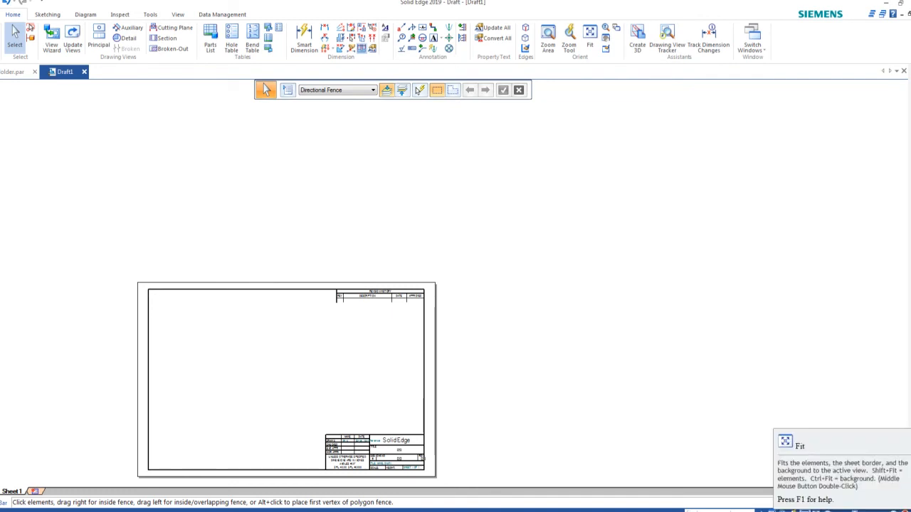
{"action": "left_click", "coordinate": [590, 36]}
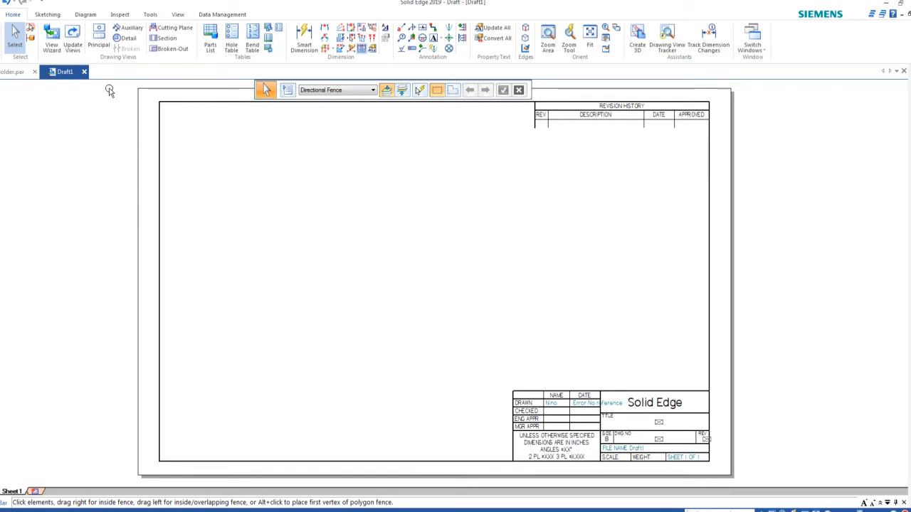
{"action": "left_click", "coordinate": [52, 37]}
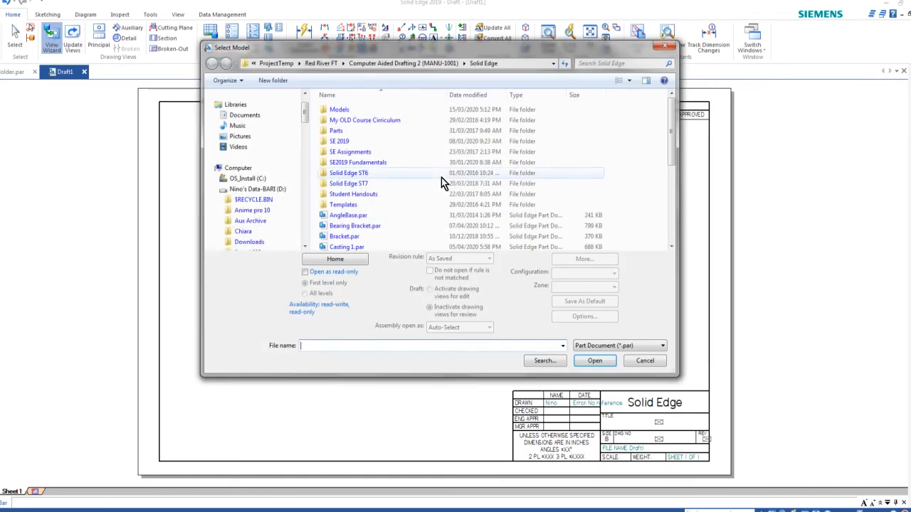
{"action": "left_click_drag", "start_coordinate": [670, 137], "coordinate": [672, 218]}
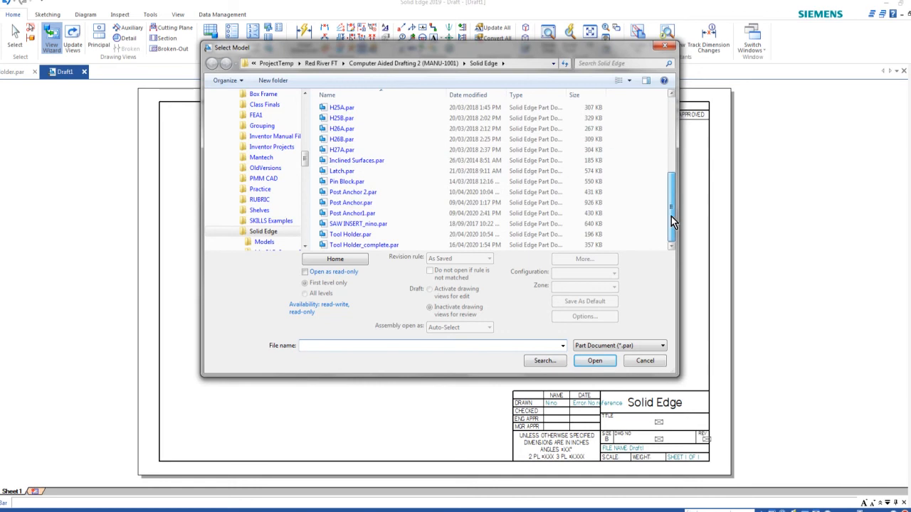
{"action": "left_click", "coordinate": [358, 238]}
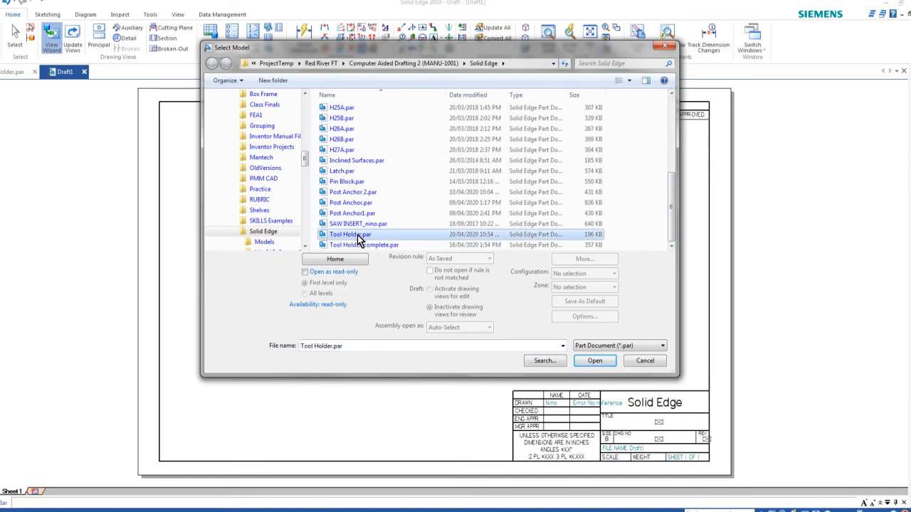
{"action": "left_click", "coordinate": [349, 246]}
{"action": "left_click", "coordinate": [597, 363]}
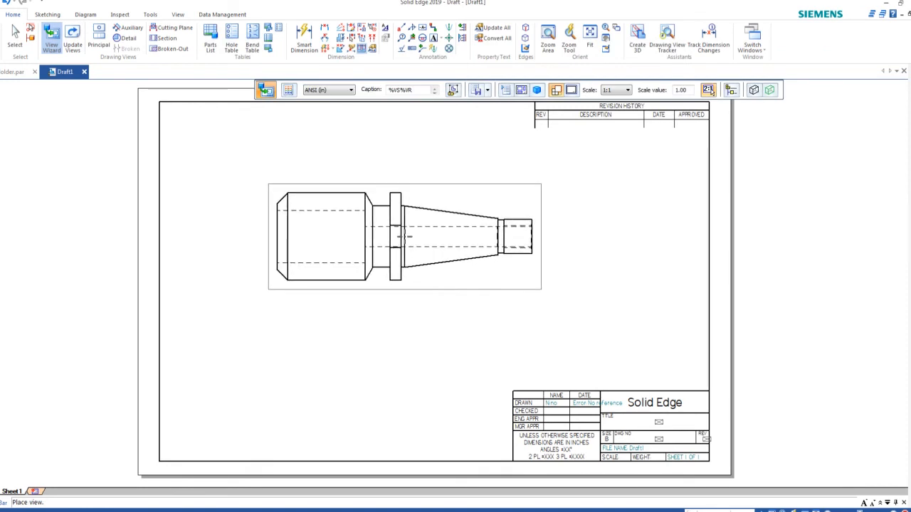
{"action": "key", "text": "Escape"}
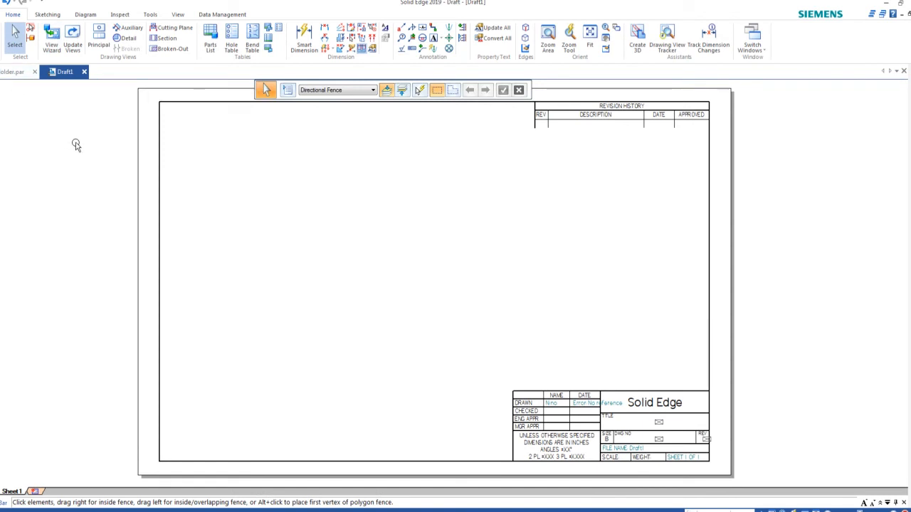
Insert a front view of Tool Holder.par at 1:1 scale near the middle of the sheet, without adding projected views.
{"action": "left_click", "coordinate": [56, 39]}
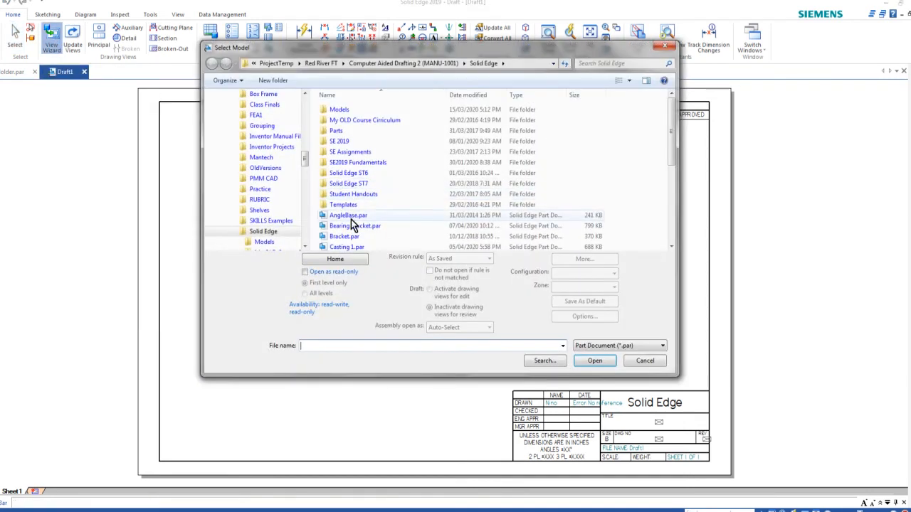
{"action": "scroll", "coordinate": [669, 153], "scroll_direction": "down", "scroll_amount": 6}
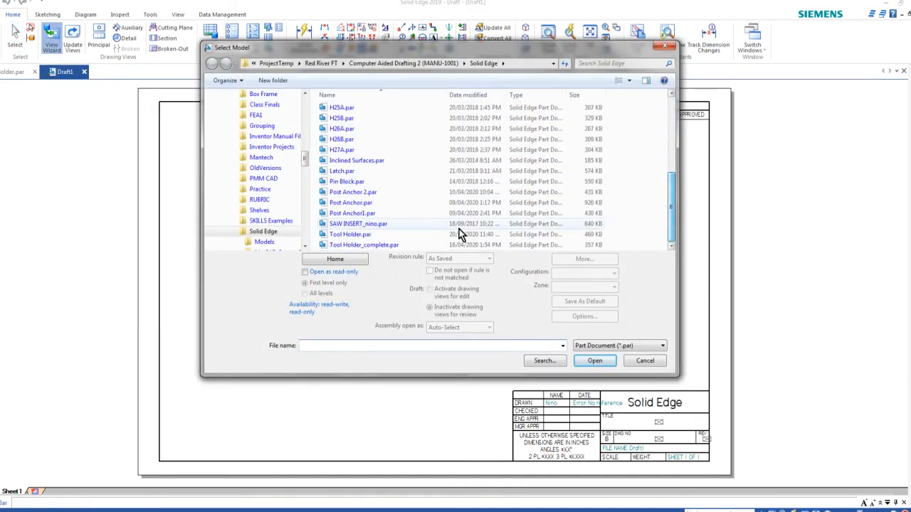
{"action": "left_click", "coordinate": [359, 235]}
{"action": "left_click", "coordinate": [586, 359]}
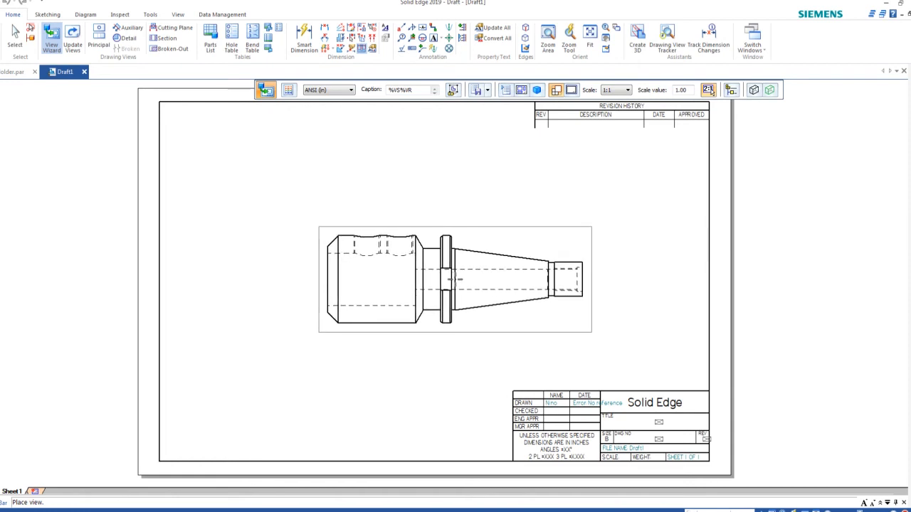
{"action": "left_click", "coordinate": [457, 279]}
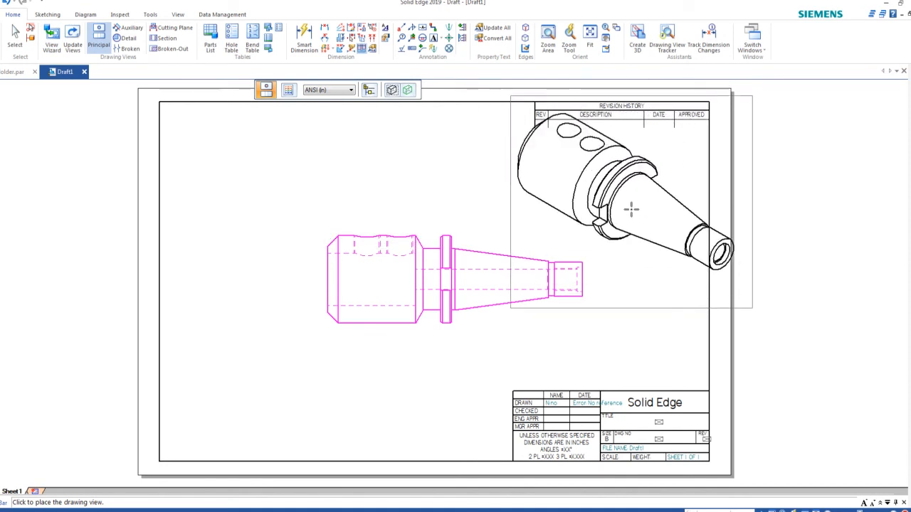
{"action": "key", "text": "Escape"}
{"action": "left_click", "coordinate": [313, 178]}
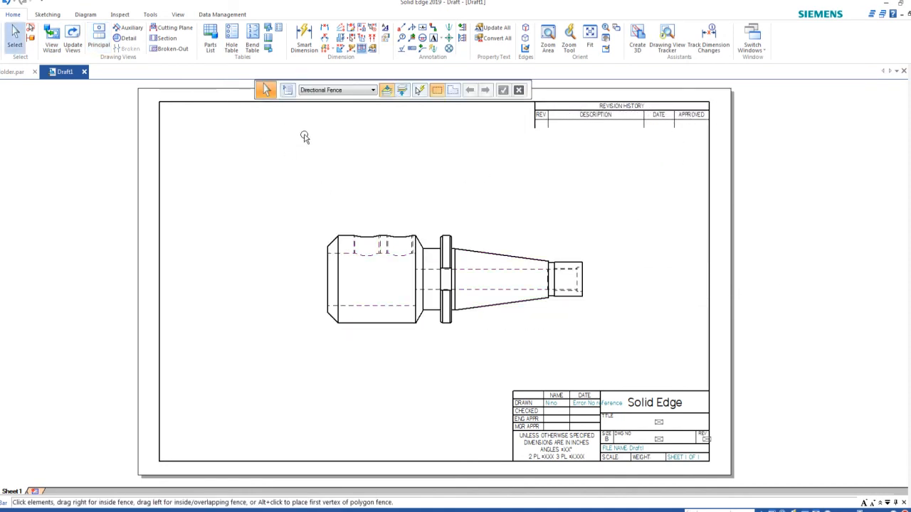
Project an isometric principal view from the front view to the sheet's upper right area, and end the command.
{"action": "left_click", "coordinate": [100, 42]}
{"action": "left_click", "coordinate": [412, 252]}
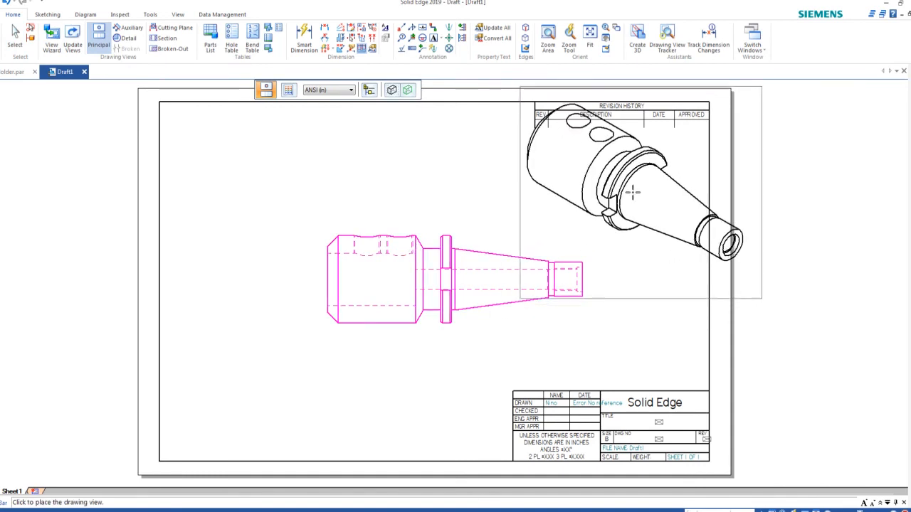
{"action": "left_click", "coordinate": [633, 191]}
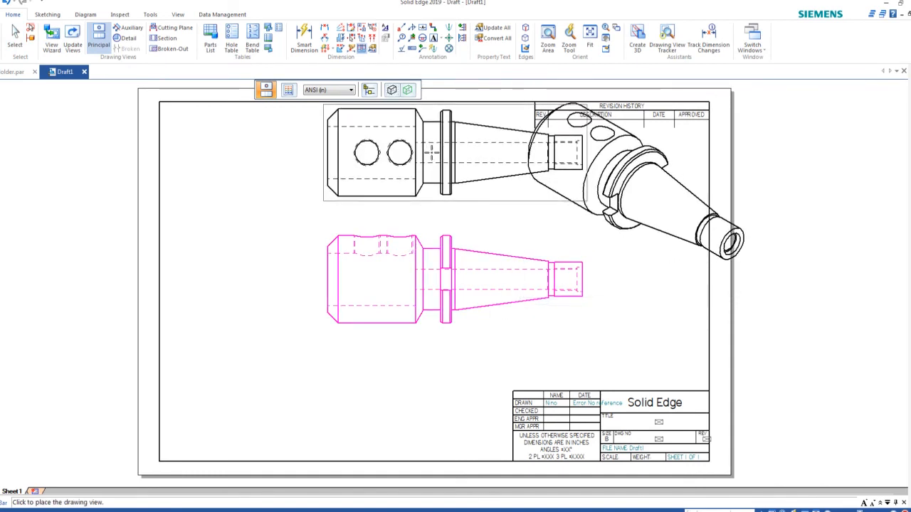
{"action": "key", "text": "Escape"}
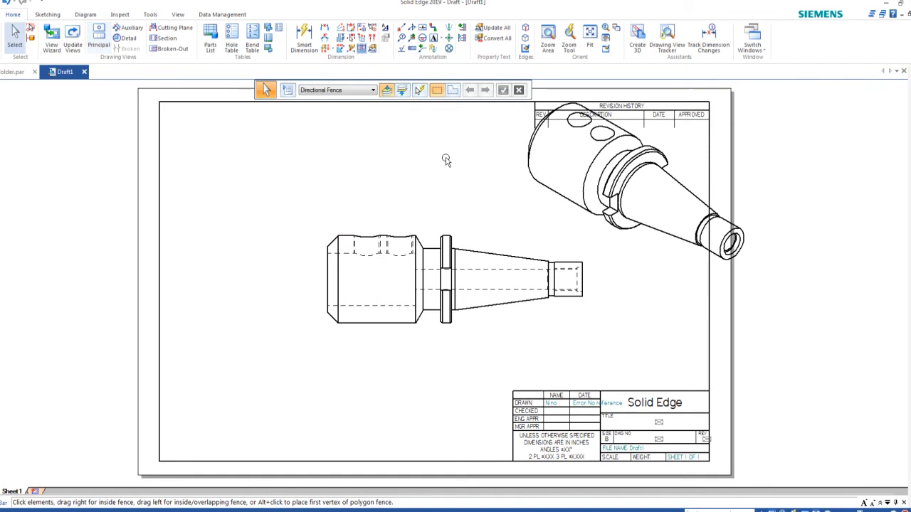
Set the isometric view's scale to 1:2, and adjust its position slightly below the revision history table.
{"action": "left_click", "coordinate": [648, 228]}
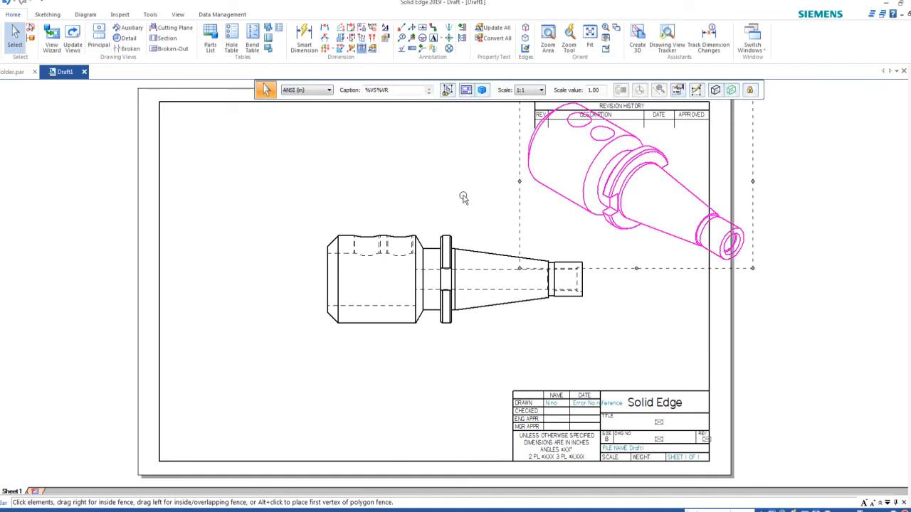
{"action": "left_click", "coordinate": [540, 91]}
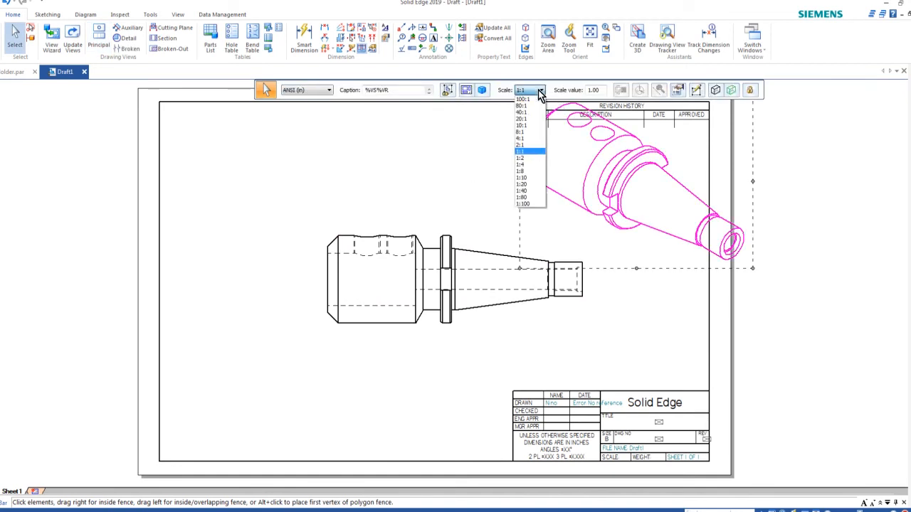
{"action": "left_click", "coordinate": [530, 158]}
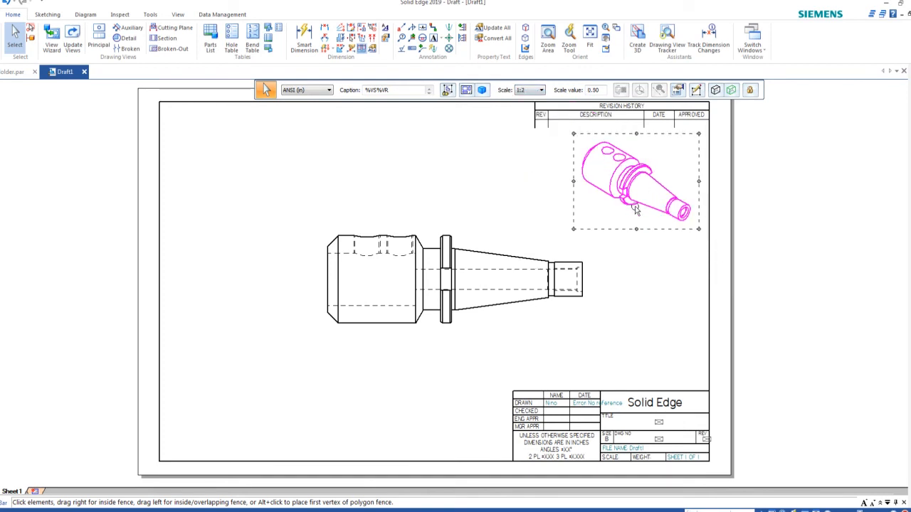
{"action": "mouse_move", "coordinate": [622, 233]}
{"action": "left_mouse_down"}
{"action": "mouse_move", "coordinate": [610, 237]}
{"action": "mouse_move", "coordinate": [622, 232]}
{"action": "left_mouse_up"}
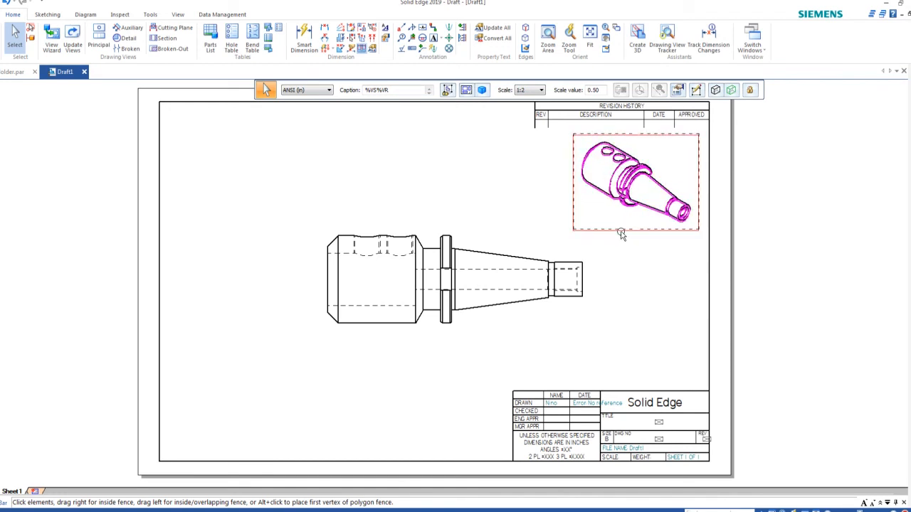
Reposition the front view slightly up and to the left near the middle of the sheet, and clear the selection.
{"action": "left_click", "coordinate": [387, 184]}
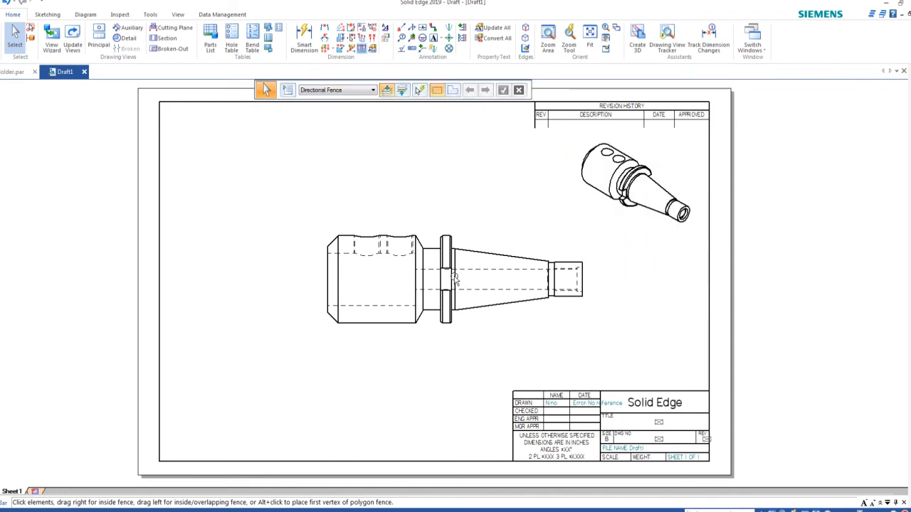
{"action": "left_click", "coordinate": [385, 329]}
{"action": "mouse_move", "coordinate": [378, 338]}
{"action": "left_mouse_down"}
{"action": "mouse_move", "coordinate": [358, 340]}
{"action": "mouse_move", "coordinate": [370, 337]}
{"action": "left_mouse_up"}
{"action": "left_click", "coordinate": [430, 195]}
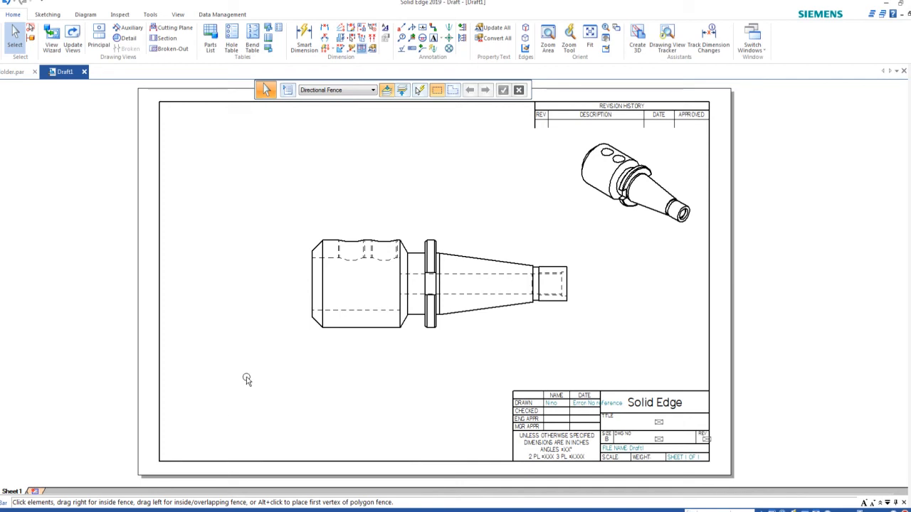
{"action": "left_click", "coordinate": [380, 326]}
{"action": "left_click_drag", "start_coordinate": [379, 326], "coordinate": [385, 316]}
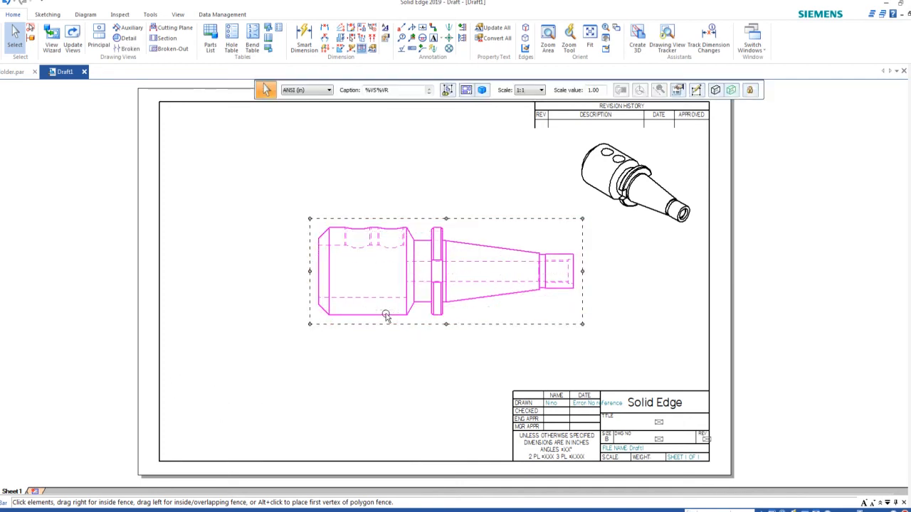
{"action": "left_click", "coordinate": [319, 381]}
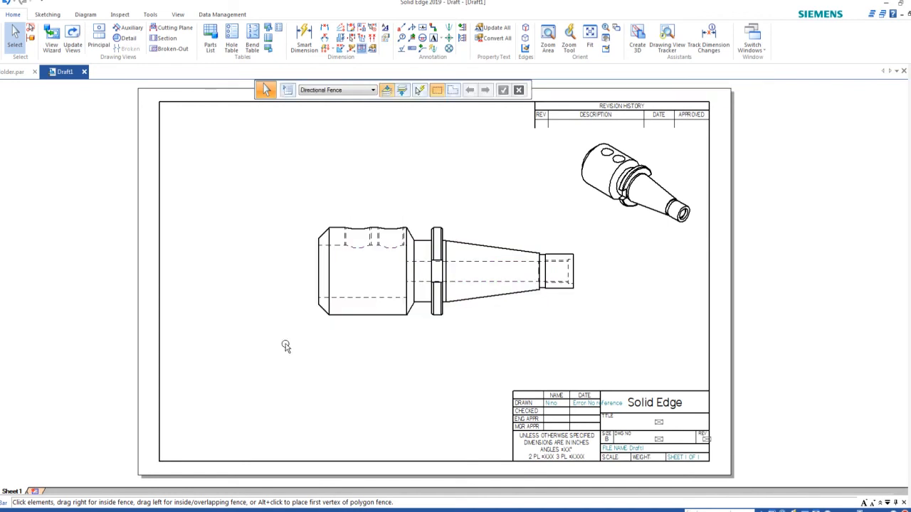
Switch to the reference drawing in Photo Gallery, examine its complete layout of views, and return to the Solid Edge draft.
{"action": "key", "text": "alt+Tab"}
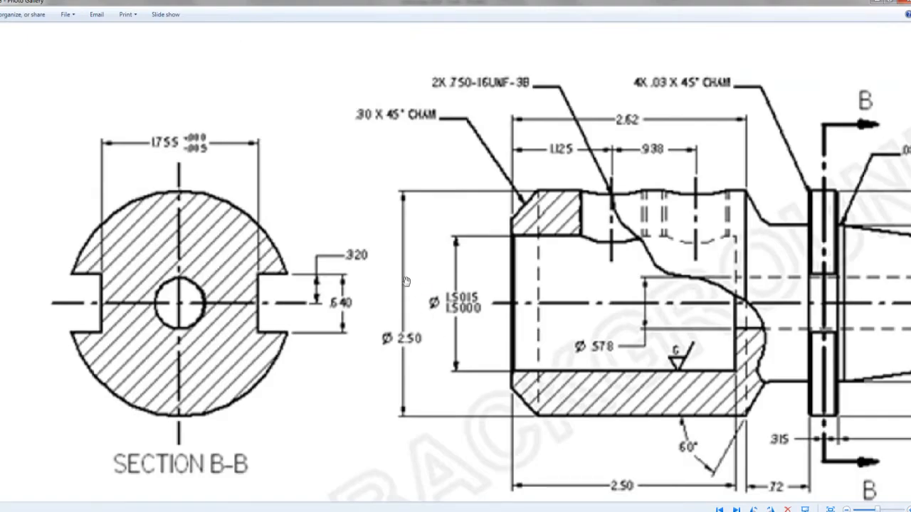
{"action": "scroll", "coordinate": [326, 276], "scroll_direction": "down", "scroll_amount": 5}
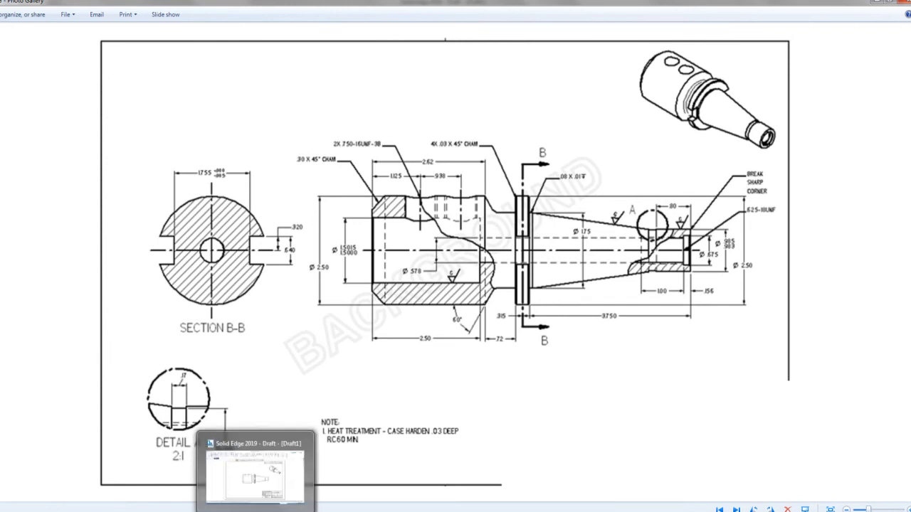
{"action": "left_click", "coordinate": [254, 511]}
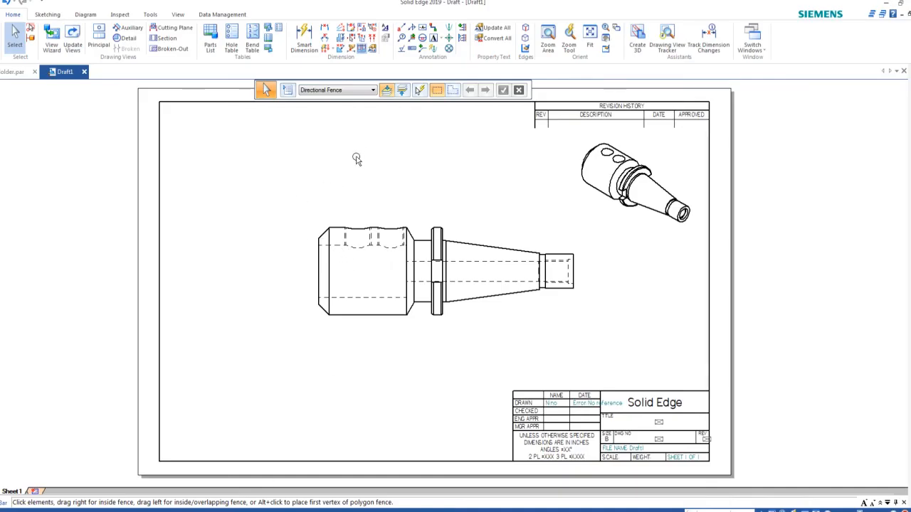
Create a vertical cutting plane through the middle of the flange in the main view, with the viewing direction toward the tapered end.
{"action": "scroll", "coordinate": [371, 243], "scroll_direction": "down", "scroll_amount": 2}
{"action": "scroll", "coordinate": [369, 244], "scroll_direction": "up", "scroll_amount": 4}
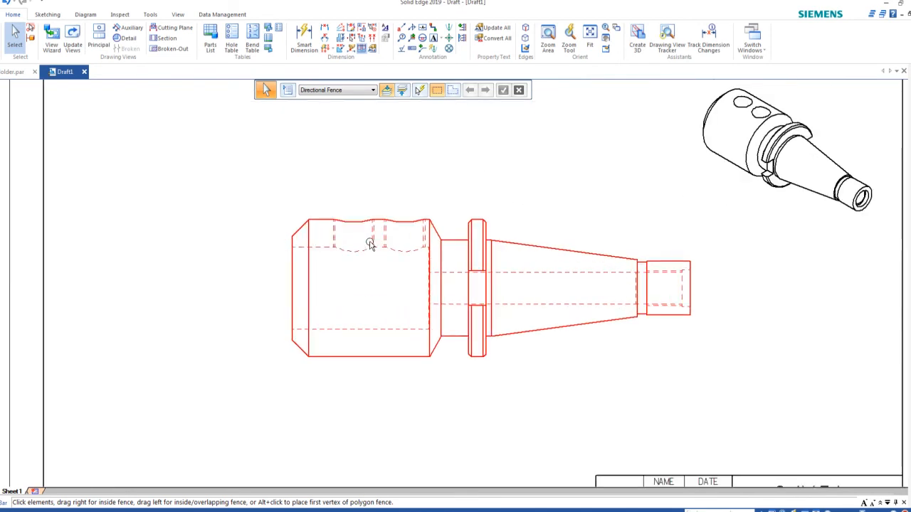
{"action": "scroll", "coordinate": [204, 206], "scroll_direction": "down", "scroll_amount": 2}
{"action": "scroll", "coordinate": [135, 146], "scroll_direction": "up", "scroll_amount": 2}
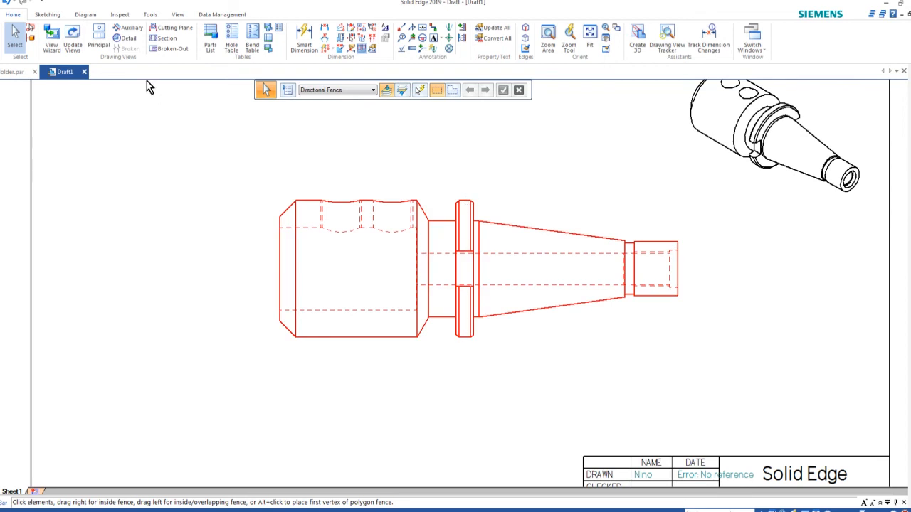
{"action": "left_click", "coordinate": [165, 32]}
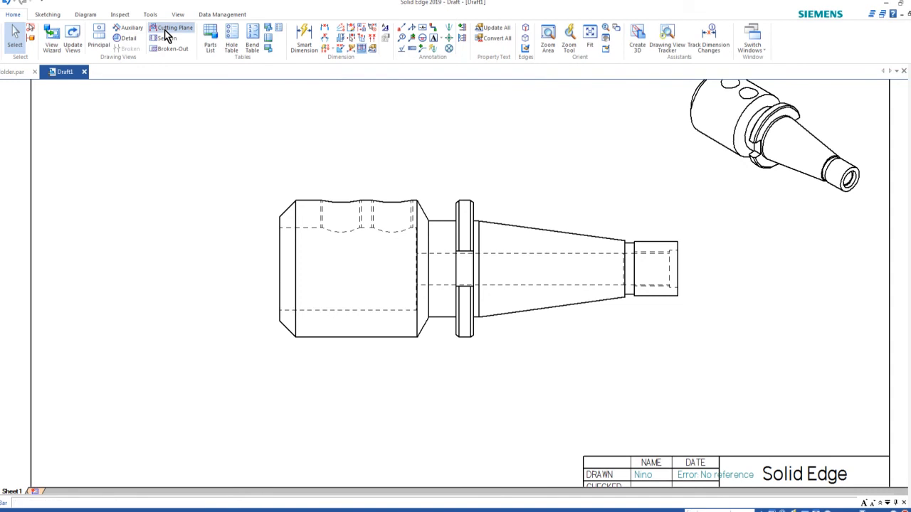
{"action": "left_click", "coordinate": [388, 198]}
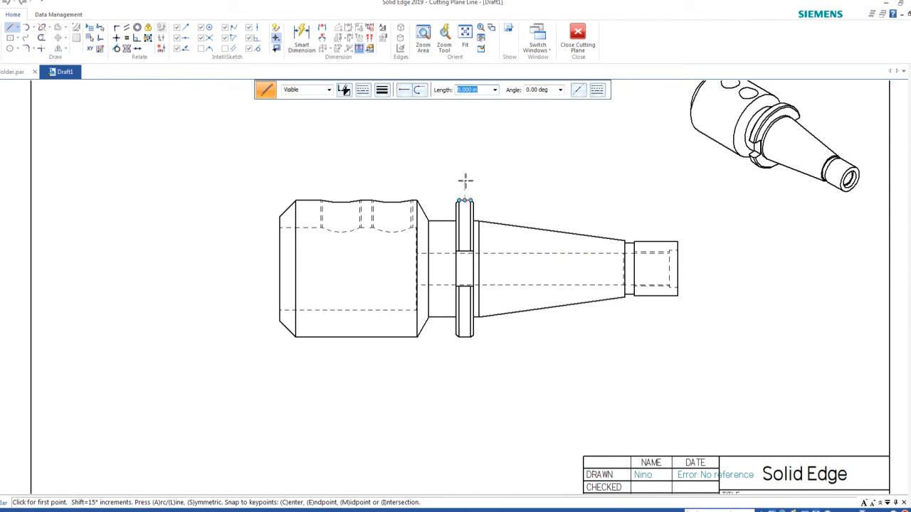
{"action": "left_click", "coordinate": [465, 171]}
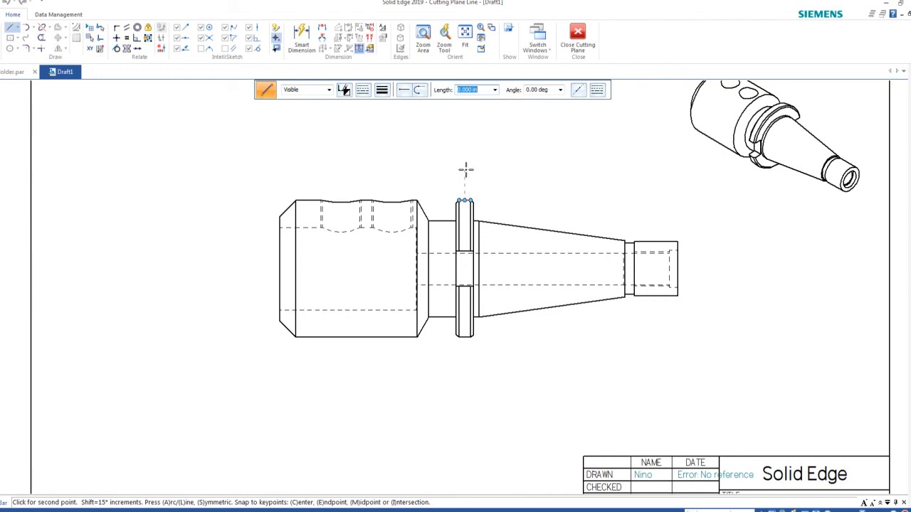
{"action": "left_click", "coordinate": [466, 371]}
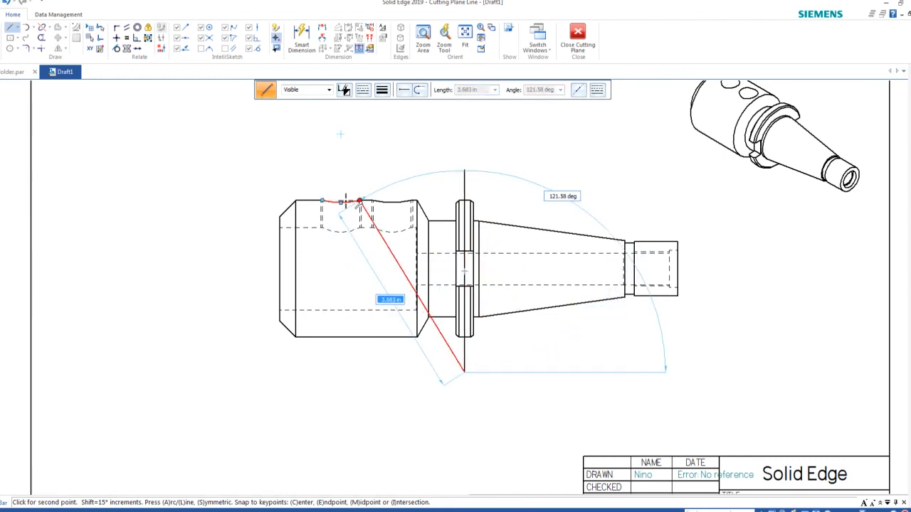
{"action": "key", "text": "Escape"}
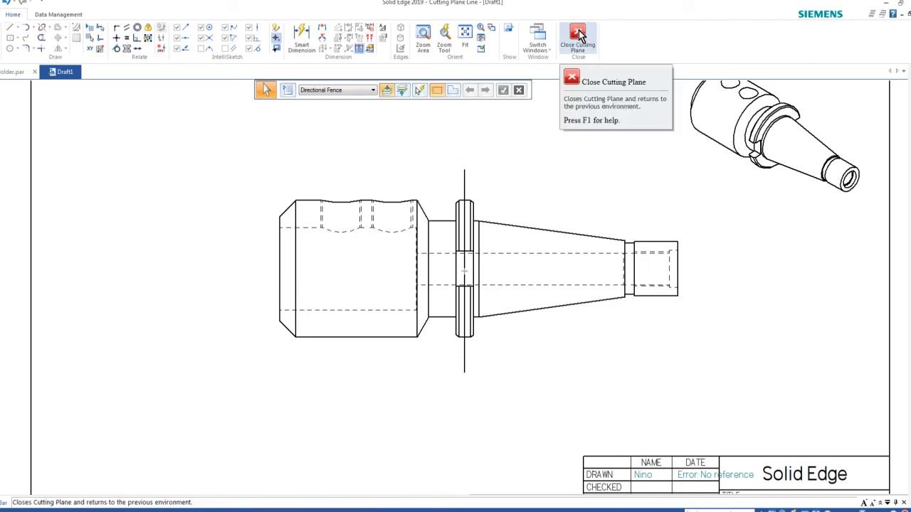
{"action": "left_click", "coordinate": [578, 34]}
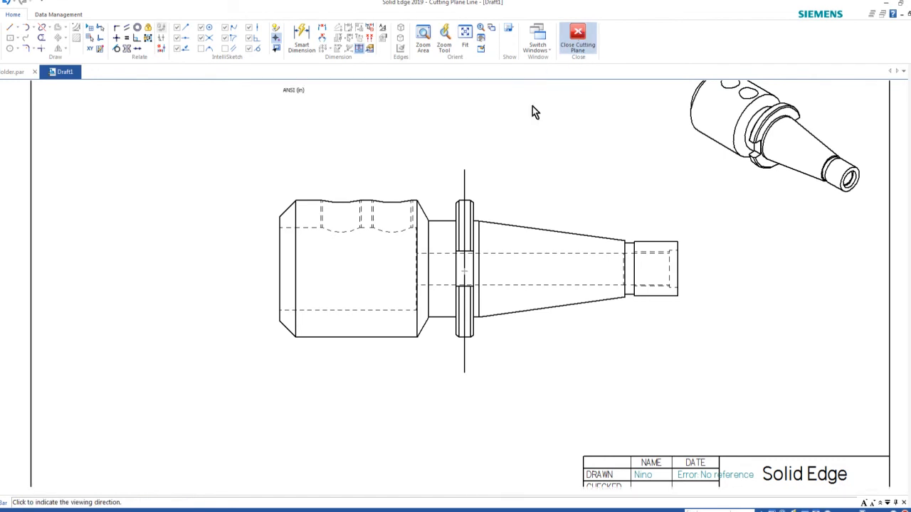
{"action": "left_click", "coordinate": [571, 165]}
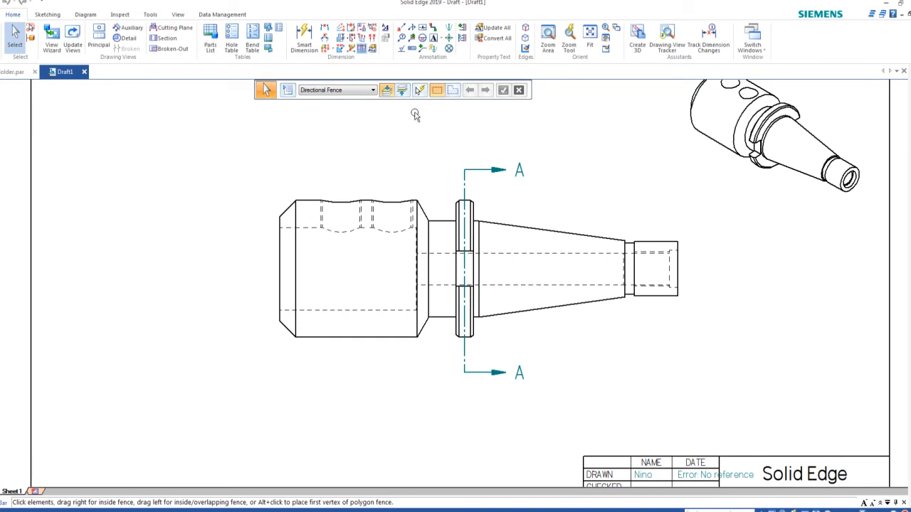
Generate a section view from cutting plane A-A and place it beside the large cylindrical end of the main view.
{"action": "left_click", "coordinate": [161, 40]}
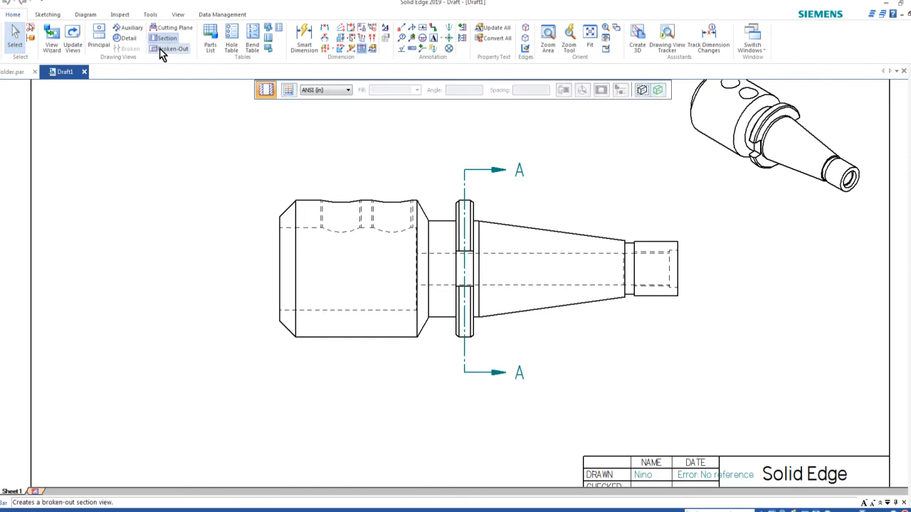
{"action": "left_click", "coordinate": [464, 186]}
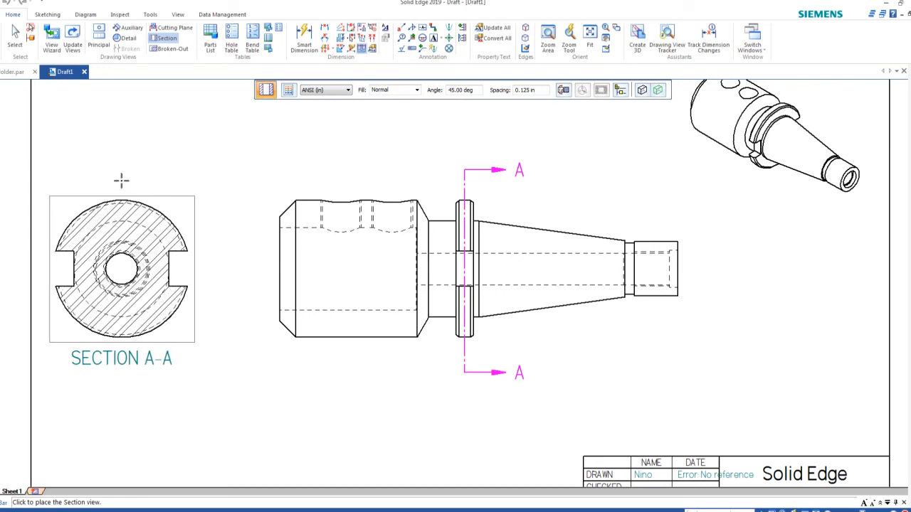
{"action": "left_click", "coordinate": [125, 180]}
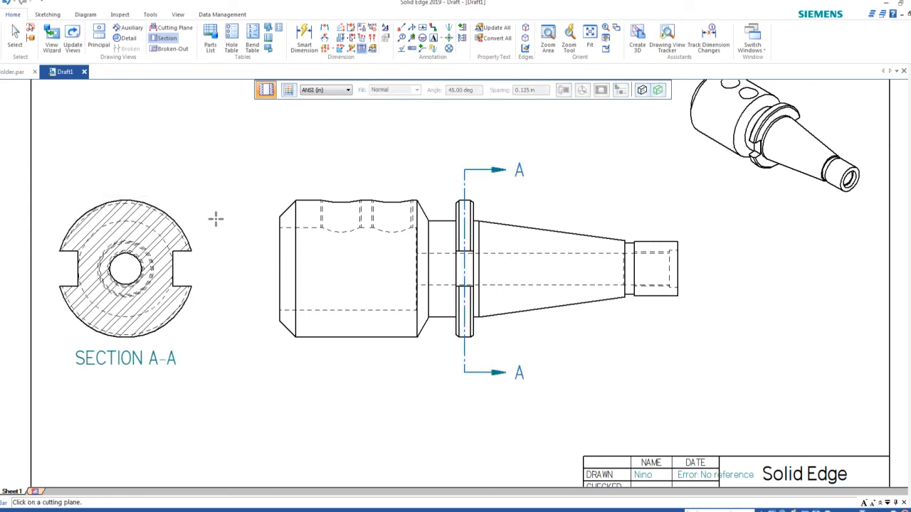
{"action": "key", "text": "Escape"}
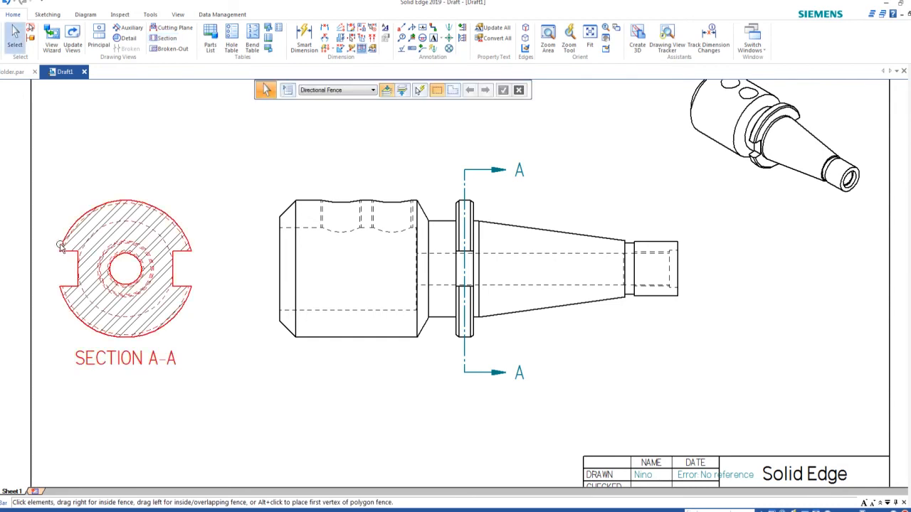
Turn off the hidden edge style in the display properties of section view A-A.
{"action": "scroll", "coordinate": [61, 244], "scroll_direction": "up", "scroll_amount": 2}
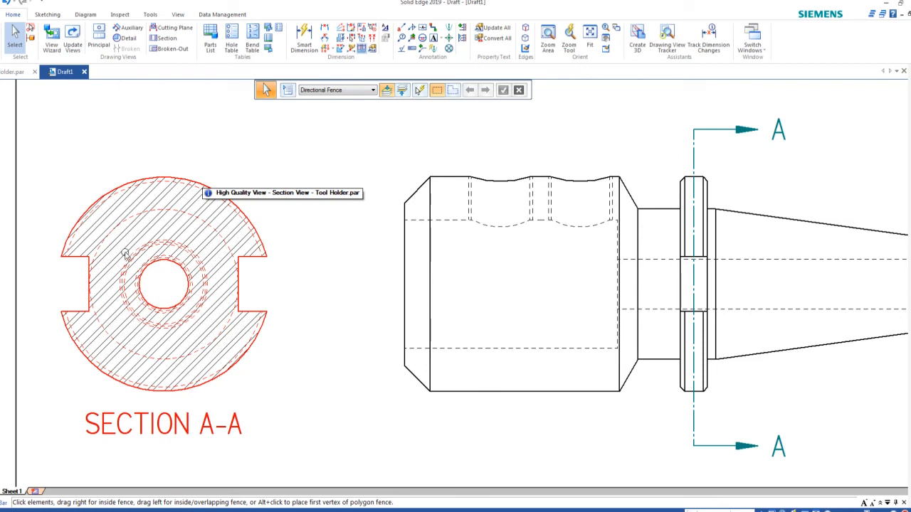
{"action": "left_click", "coordinate": [182, 177]}
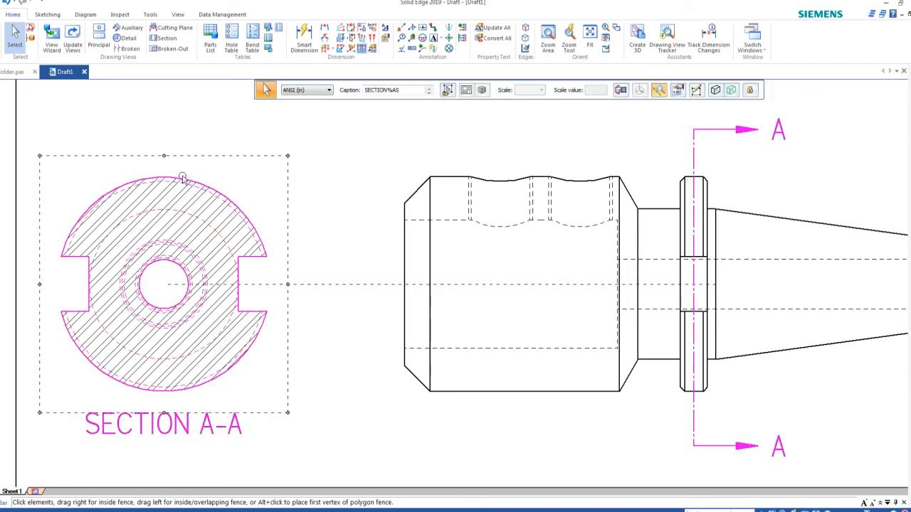
{"action": "right_click", "coordinate": [183, 178]}
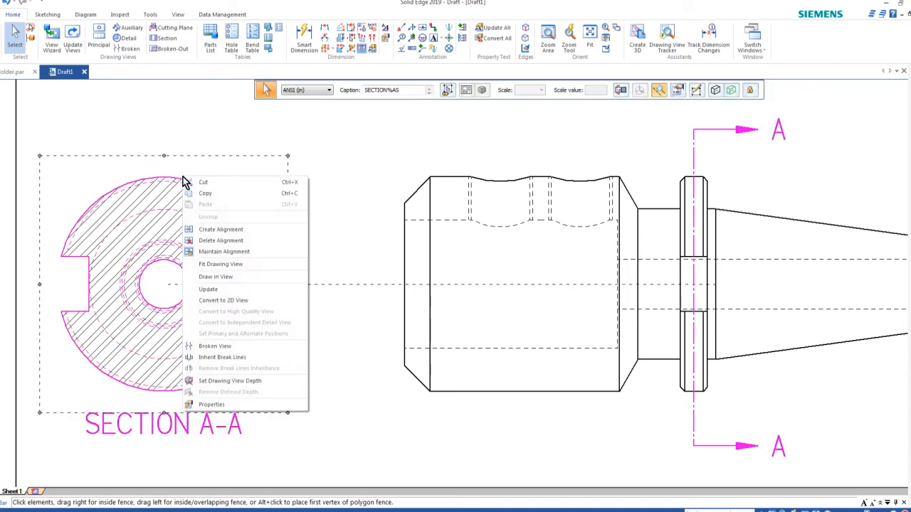
{"action": "left_click", "coordinate": [214, 405]}
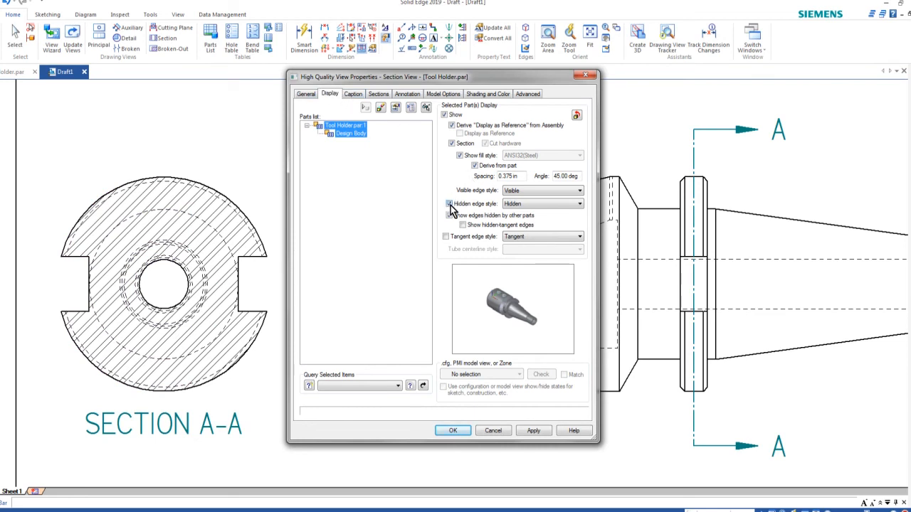
{"action": "left_click", "coordinate": [449, 204]}
{"action": "left_click", "coordinate": [442, 281]}
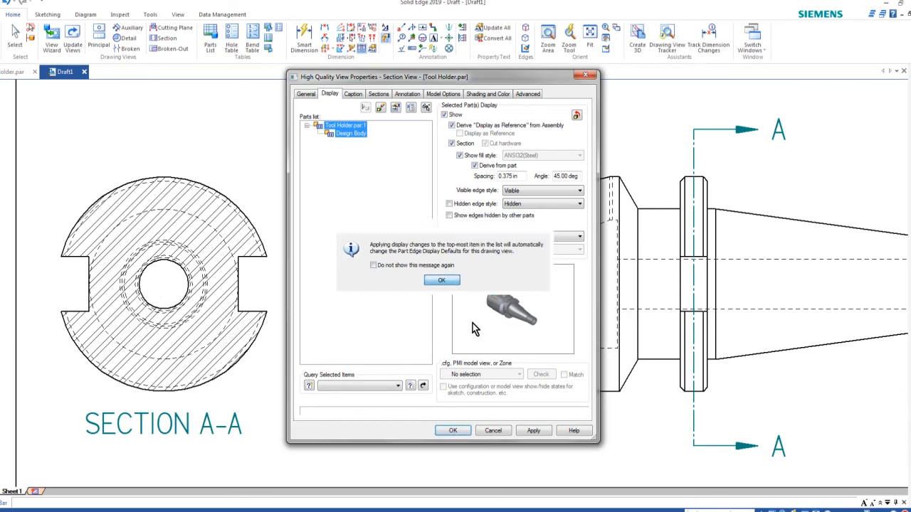
{"action": "left_click", "coordinate": [452, 431]}
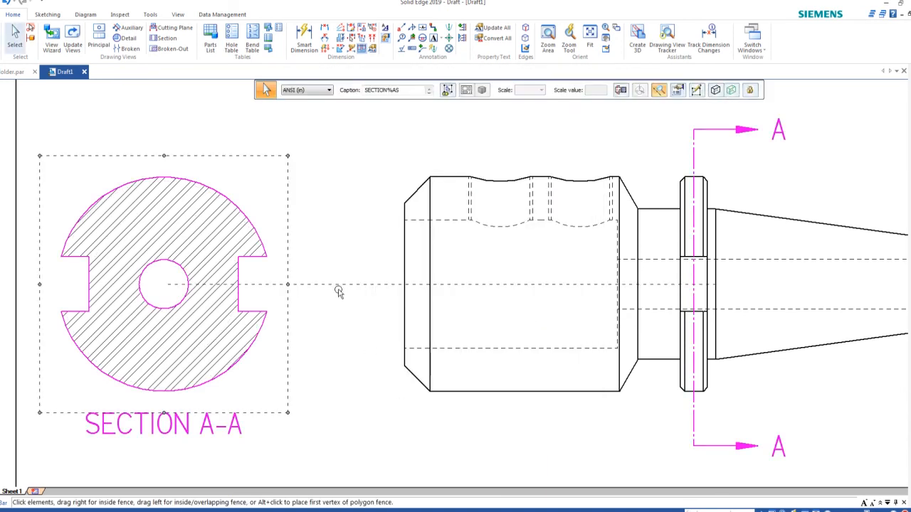
{"action": "left_click", "coordinate": [176, 111]}
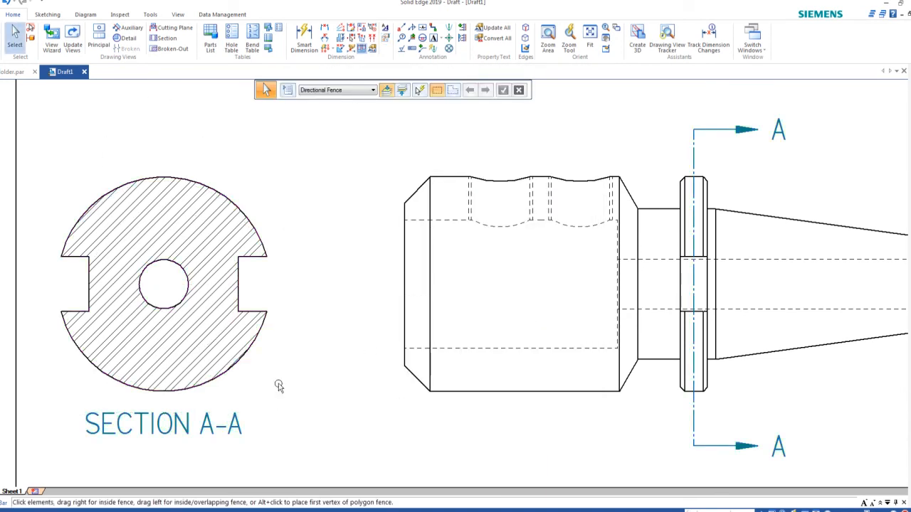
Create a circular 2:1 detail view of the groove at the taper's small end and place it below section A-A.
{"action": "scroll", "coordinate": [217, 206], "scroll_direction": "down", "scroll_amount": 3}
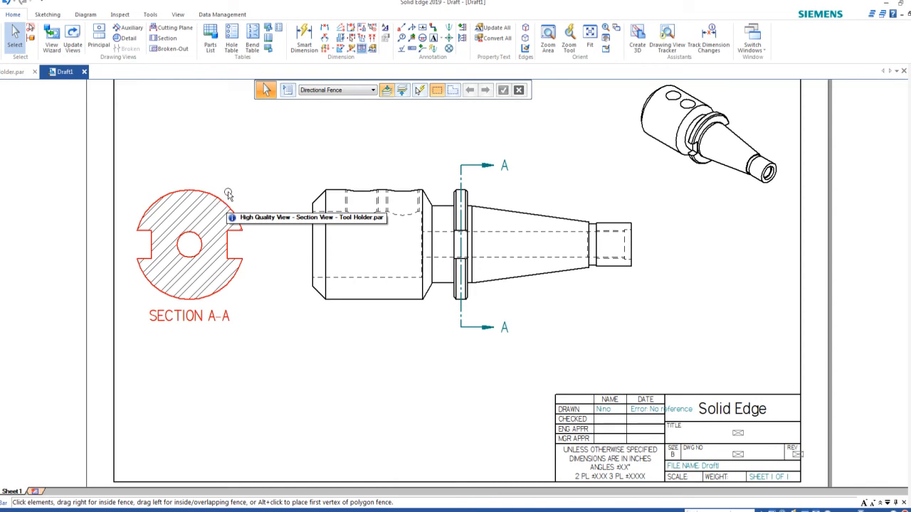
{"action": "left_click", "coordinate": [123, 39]}
{"action": "scroll", "coordinate": [604, 223], "scroll_direction": "up", "scroll_amount": 3}
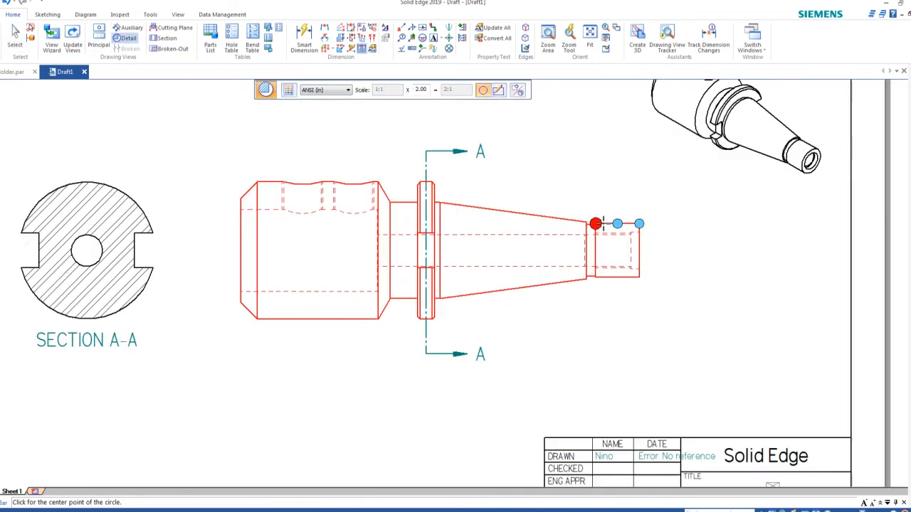
{"action": "scroll", "coordinate": [581, 242], "scroll_direction": "up", "scroll_amount": 2}
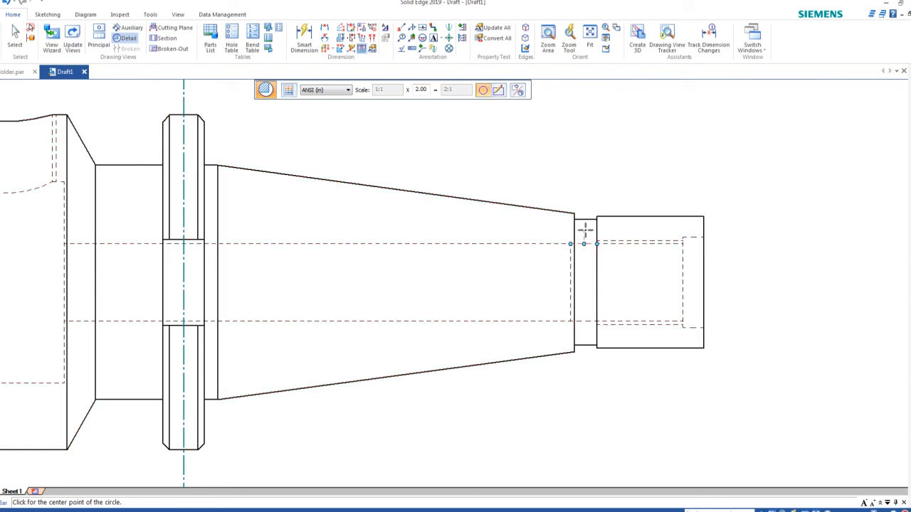
{"action": "scroll", "coordinate": [586, 228], "scroll_direction": "up", "scroll_amount": 3}
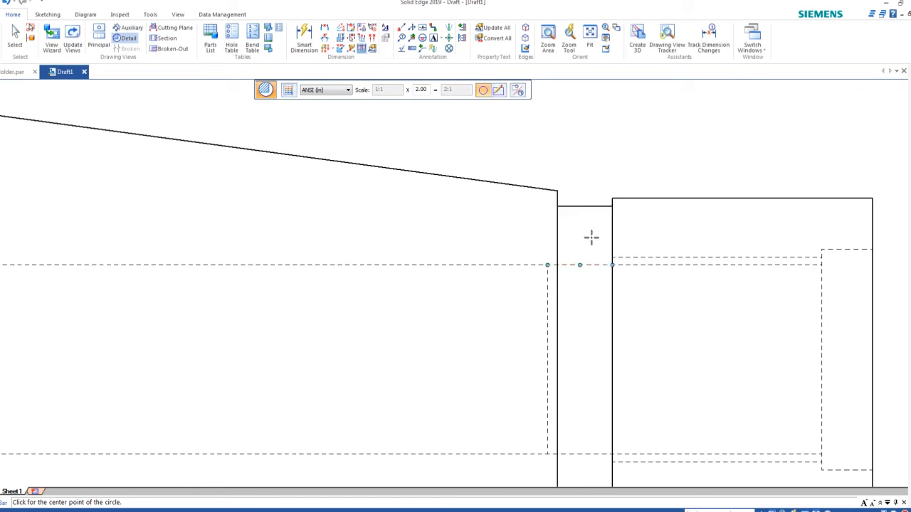
{"action": "left_click", "coordinate": [591, 238]}
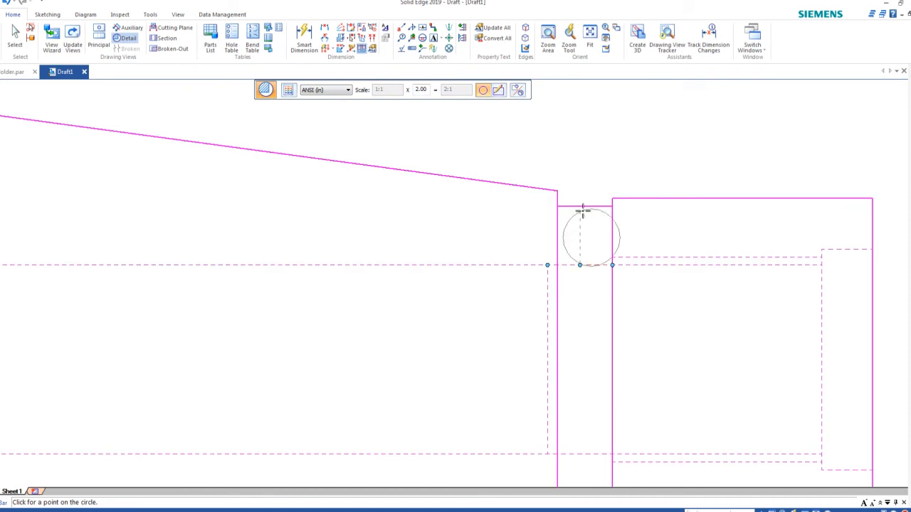
{"action": "scroll", "coordinate": [563, 157], "scroll_direction": "down", "scroll_amount": 3}
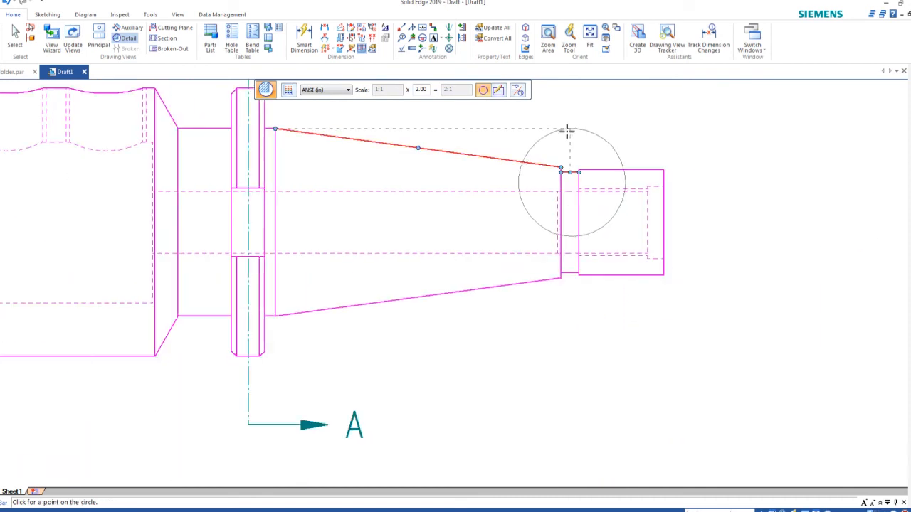
{"action": "left_click", "coordinate": [569, 136]}
{"action": "scroll", "coordinate": [486, 222], "scroll_direction": "down", "scroll_amount": 3}
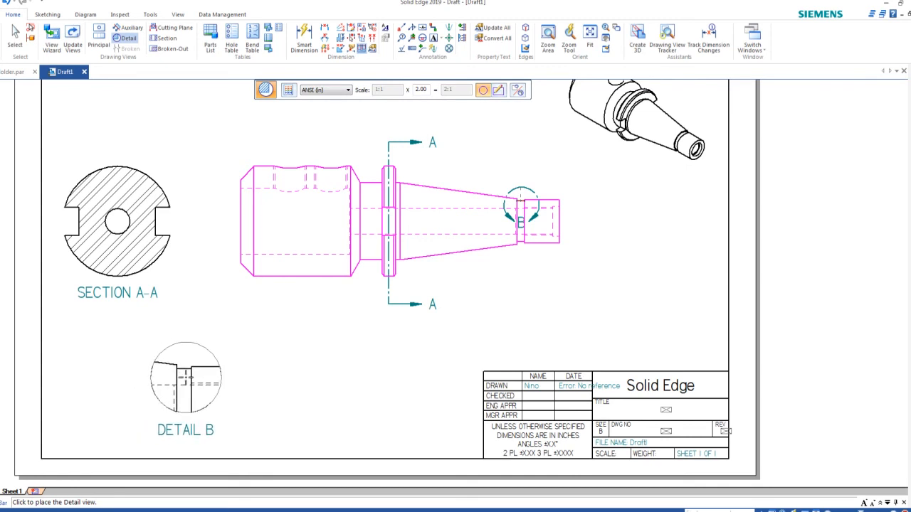
{"action": "left_click", "coordinate": [184, 379]}
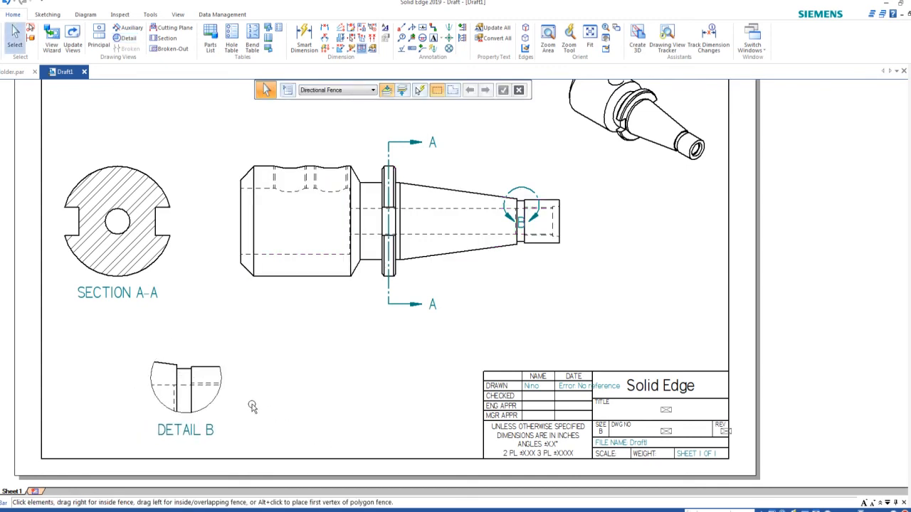
Move the detail envelope's letter B from inside the tool holder outline to above the groove.
{"action": "scroll", "coordinate": [519, 210], "scroll_direction": "up", "scroll_amount": 5}
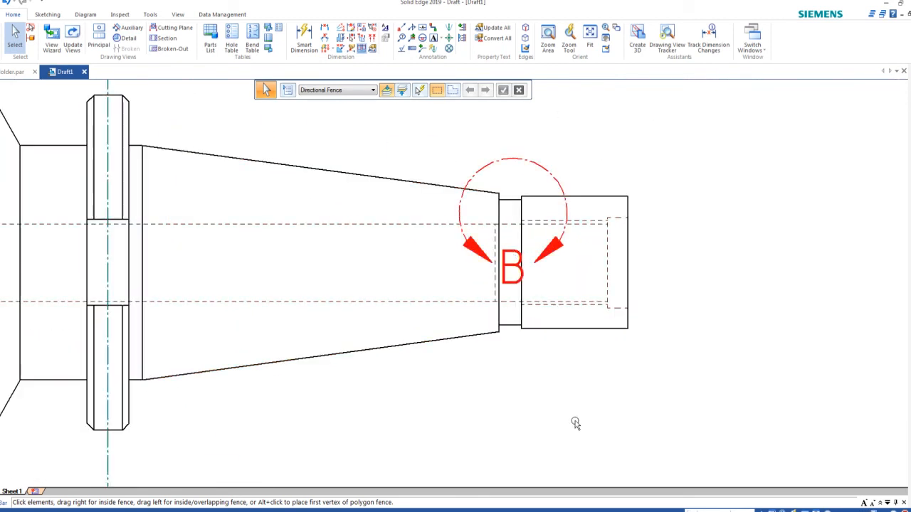
{"action": "key", "text": "Escape"}
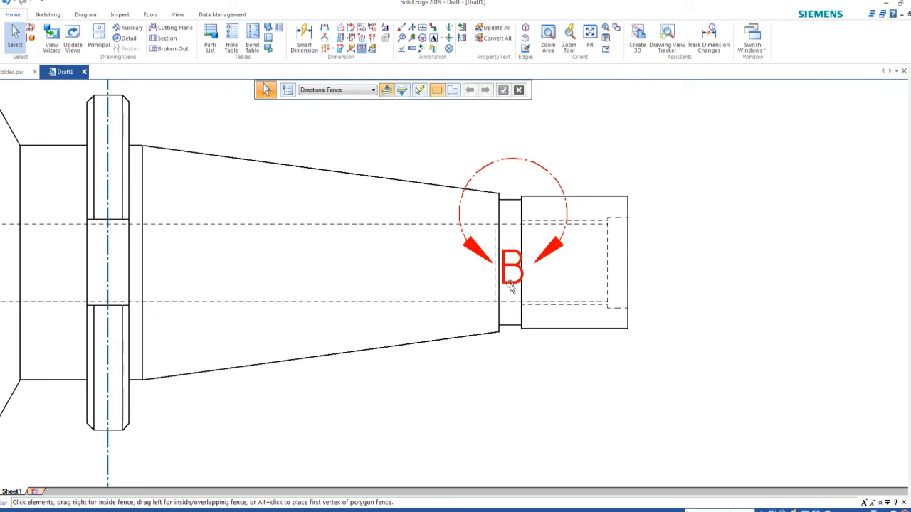
{"action": "mouse_move", "coordinate": [511, 285]}
{"action": "left_mouse_down"}
{"action": "mouse_move", "coordinate": [553, 254]}
{"action": "mouse_move", "coordinate": [588, 169]}
{"action": "mouse_move", "coordinate": [553, 133]}
{"action": "mouse_move", "coordinate": [562, 137]}
{"action": "left_mouse_up"}
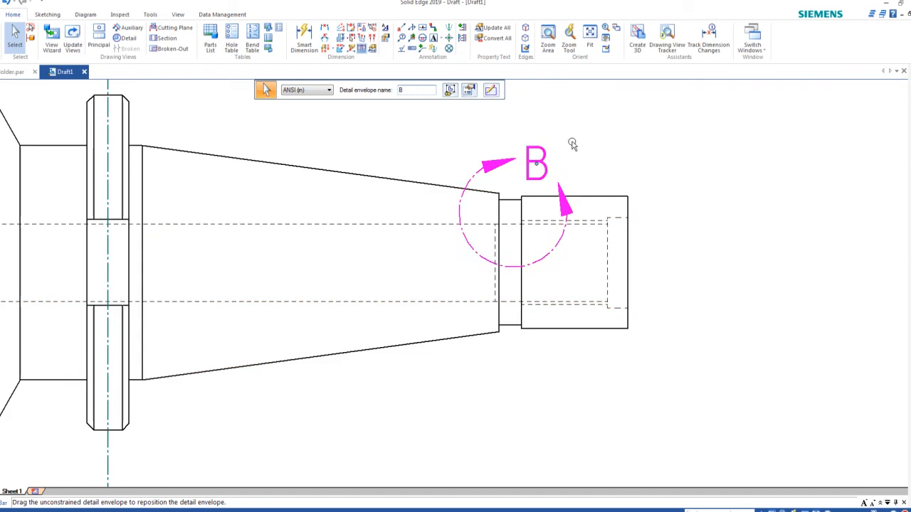
{"action": "key", "text": "Escape"}
{"action": "scroll", "coordinate": [524, 352], "scroll_direction": "down", "scroll_amount": 3}
{"action": "scroll", "coordinate": [514, 331], "scroll_direction": "up", "scroll_amount": 2}
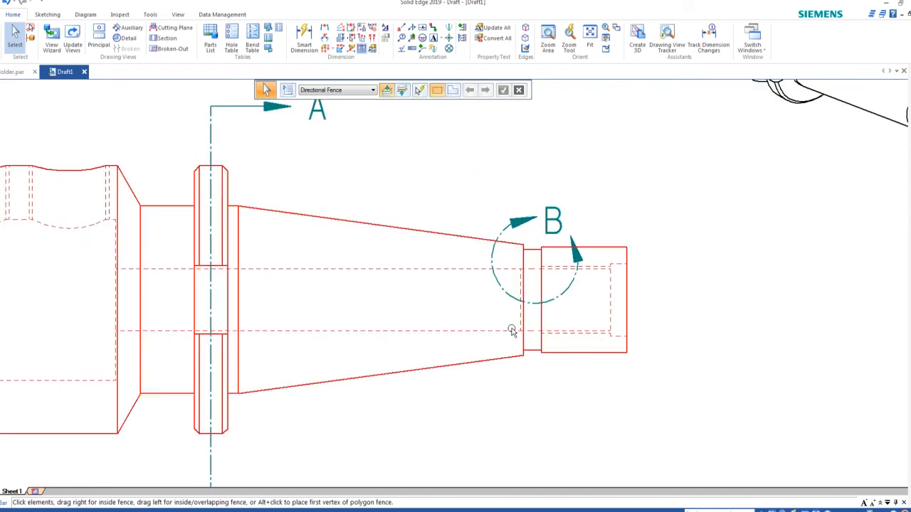
Shift the detail B envelope slightly upward so its circle is centred on the groove's upper edge.
{"action": "left_click", "coordinate": [509, 296]}
{"action": "left_click_drag", "start_coordinate": [507, 293], "coordinate": [510, 279]}
{"action": "key", "text": "Escape"}
Examine the overall sheet layout and the groove geometry shown in detail view B.
{"action": "scroll", "coordinate": [319, 376], "scroll_direction": "down", "scroll_amount": 3}
{"action": "scroll", "coordinate": [260, 401], "scroll_direction": "down", "scroll_amount": 2}
{"action": "scroll", "coordinate": [214, 436], "scroll_direction": "up", "scroll_amount": 2}
{"action": "scroll", "coordinate": [213, 438], "scroll_direction": "down", "scroll_amount": 2}
{"action": "scroll", "coordinate": [213, 443], "scroll_direction": "up", "scroll_amount": 4}
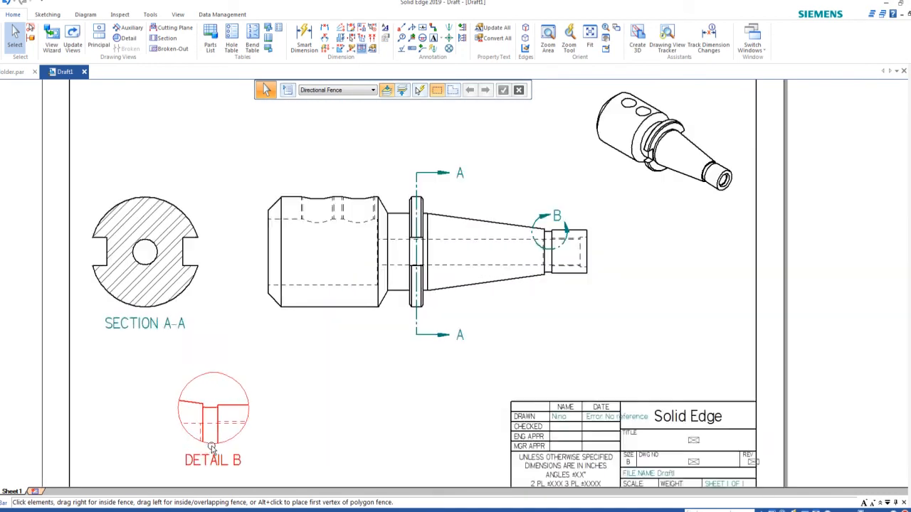
{"action": "scroll", "coordinate": [213, 446], "scroll_direction": "up", "scroll_amount": 1}
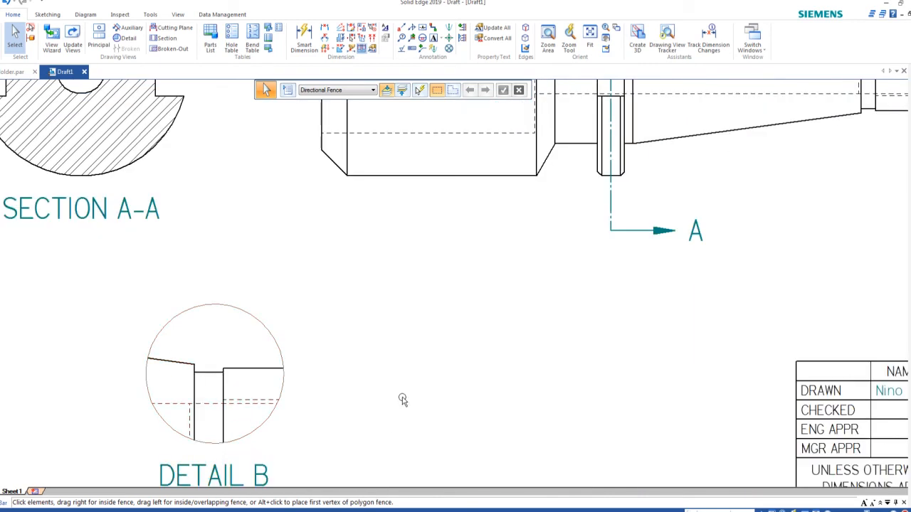
{"action": "scroll", "coordinate": [397, 400], "scroll_direction": "down", "scroll_amount": 2}
{"action": "scroll", "coordinate": [281, 418], "scroll_direction": "down", "scroll_amount": 2}
{"action": "scroll", "coordinate": [292, 398], "scroll_direction": "up", "scroll_amount": 4}
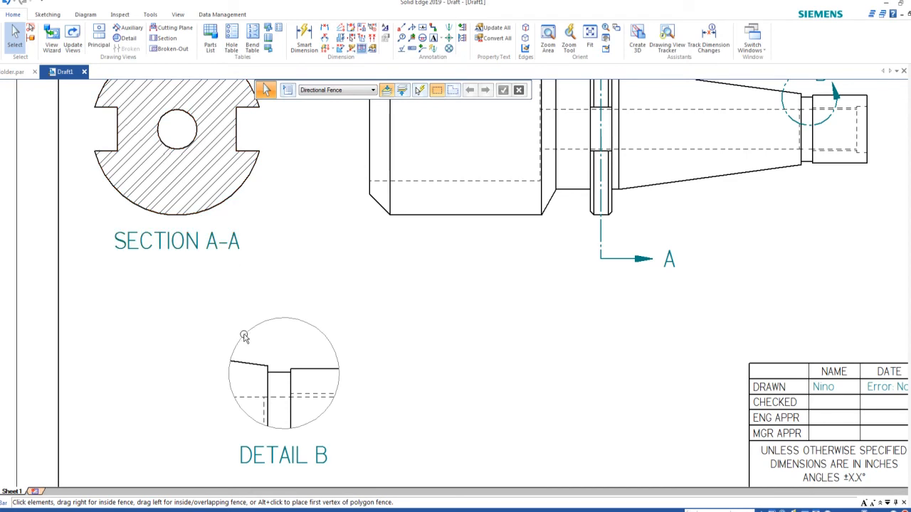
Dimension the width of the groove floor in detail view B, placing the dimension above the detail circle.
{"action": "scroll", "coordinate": [331, 405], "scroll_direction": "down", "scroll_amount": 3}
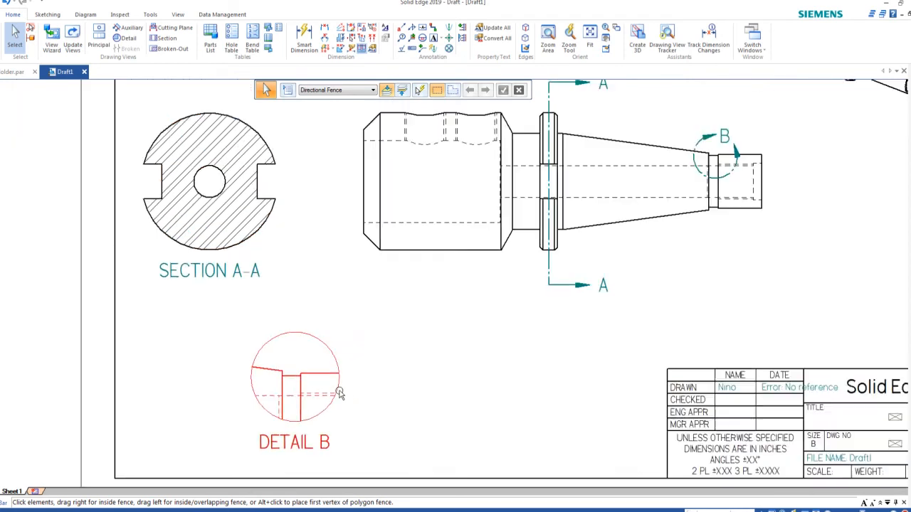
{"action": "scroll", "coordinate": [313, 388], "scroll_direction": "up", "scroll_amount": 2}
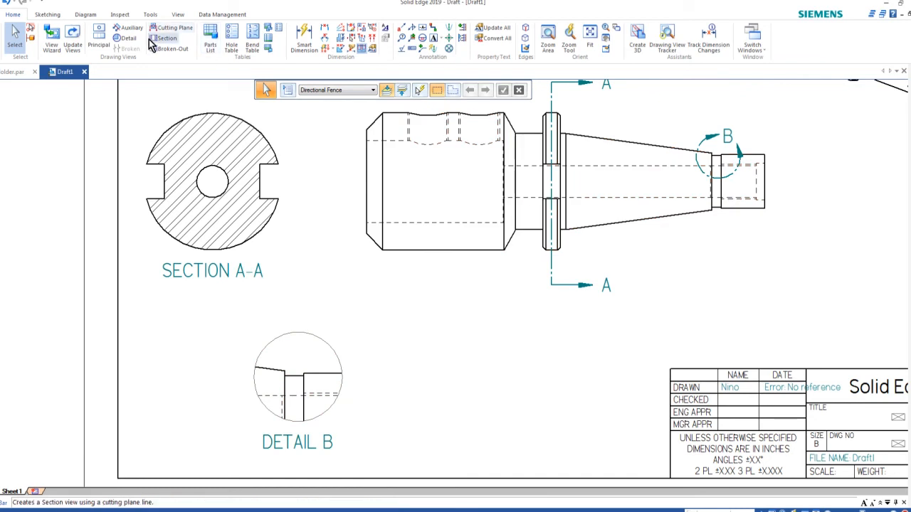
{"action": "left_click", "coordinate": [304, 35]}
{"action": "scroll", "coordinate": [320, 340], "scroll_direction": "up", "scroll_amount": 3}
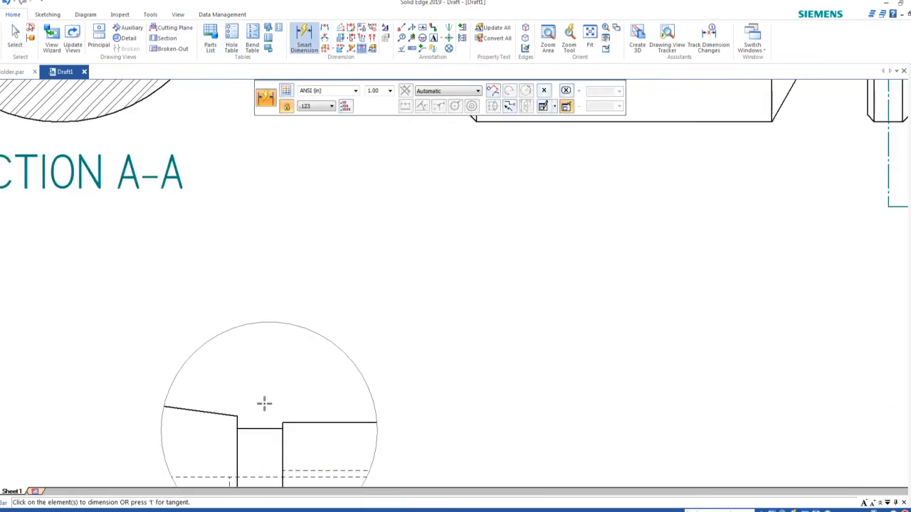
{"action": "left_click", "coordinate": [257, 428]}
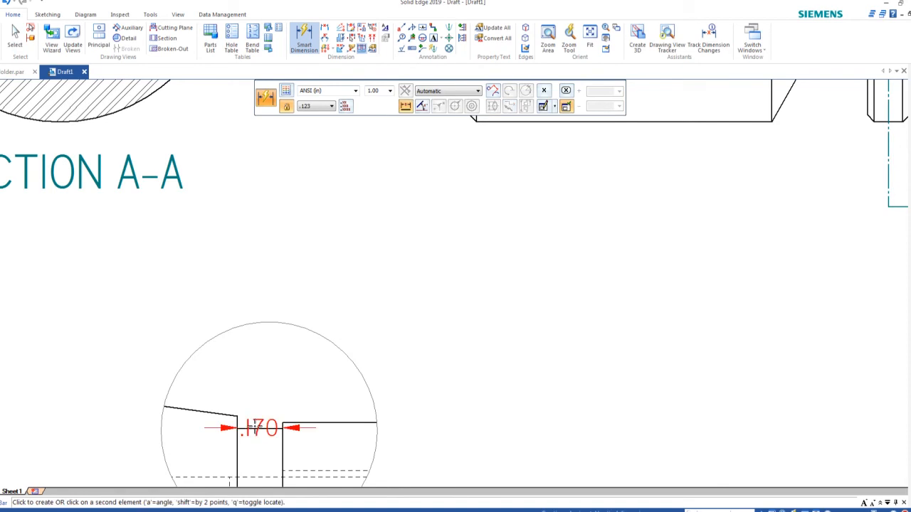
{"action": "left_click", "coordinate": [264, 289]}
{"action": "scroll", "coordinate": [397, 288], "scroll_direction": "down", "scroll_amount": 2}
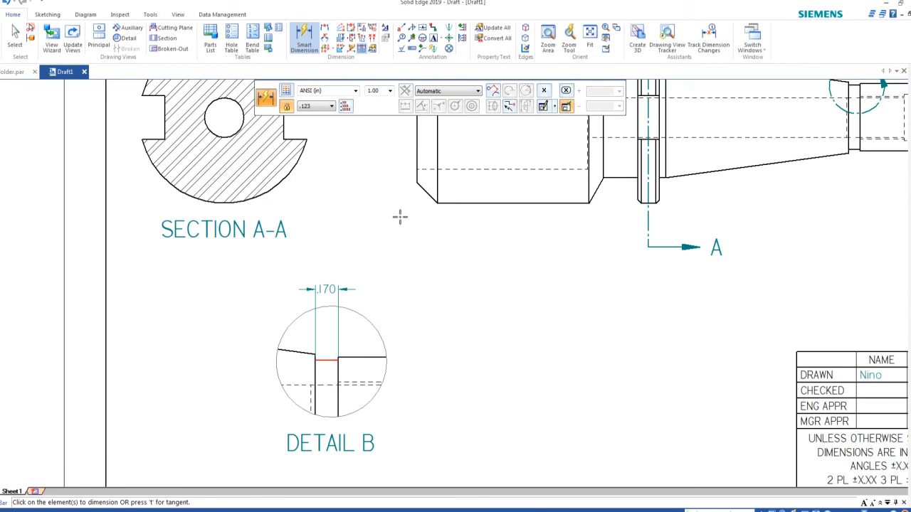
{"action": "left_click", "coordinate": [325, 30]}
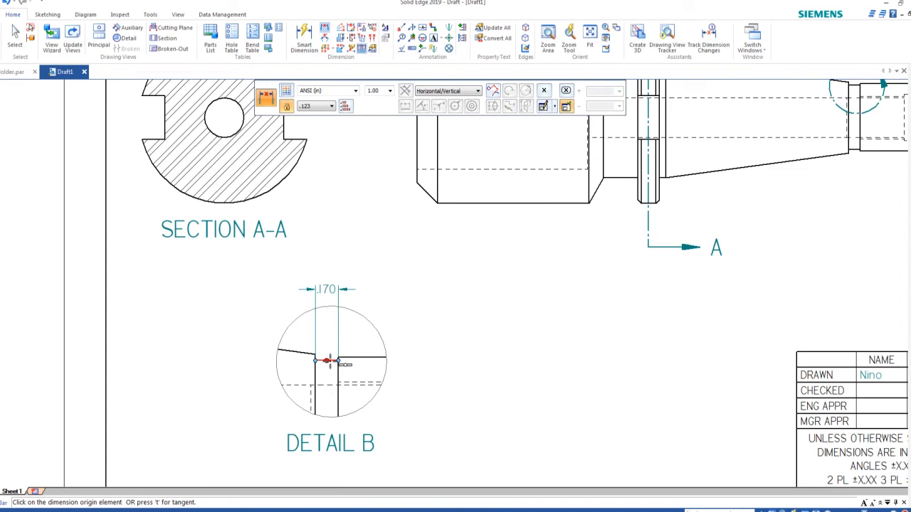
{"action": "left_click", "coordinate": [331, 360]}
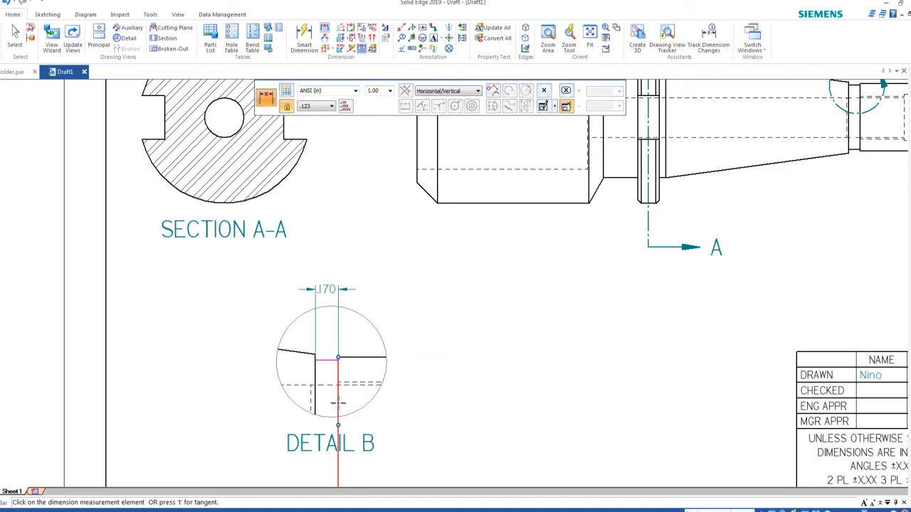
{"action": "scroll", "coordinate": [338, 403], "scroll_direction": "down", "scroll_amount": 5}
{"action": "scroll", "coordinate": [338, 403], "scroll_direction": "up", "scroll_amount": 4}
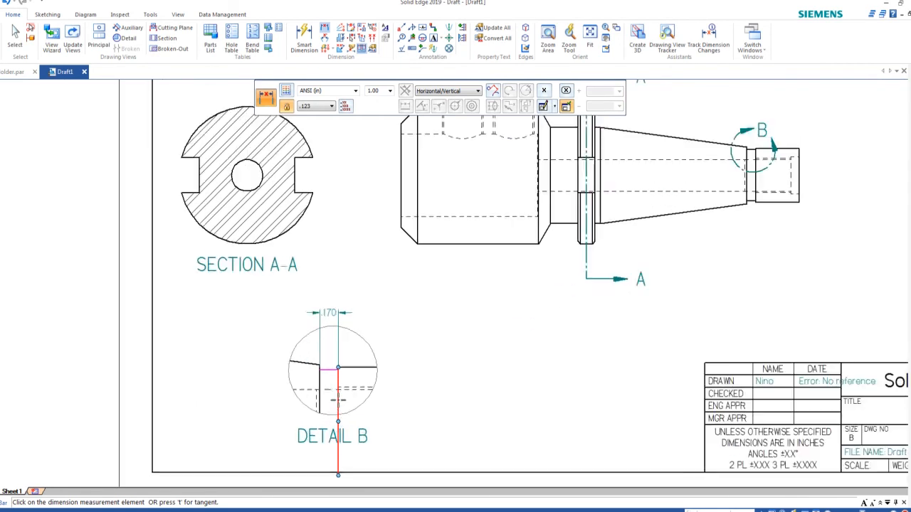
{"action": "scroll", "coordinate": [338, 400], "scroll_direction": "up", "scroll_amount": 1}
{"action": "left_click", "coordinate": [338, 400]}
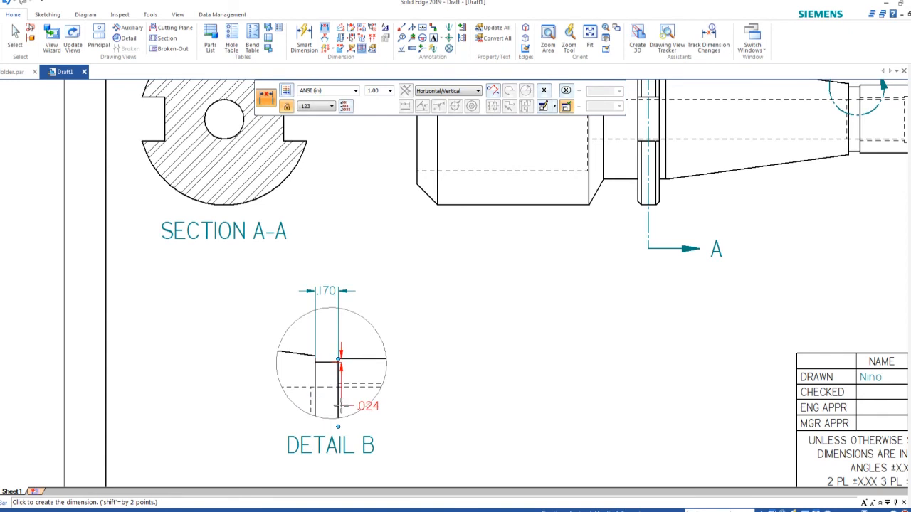
{"action": "key", "text": "Escape"}
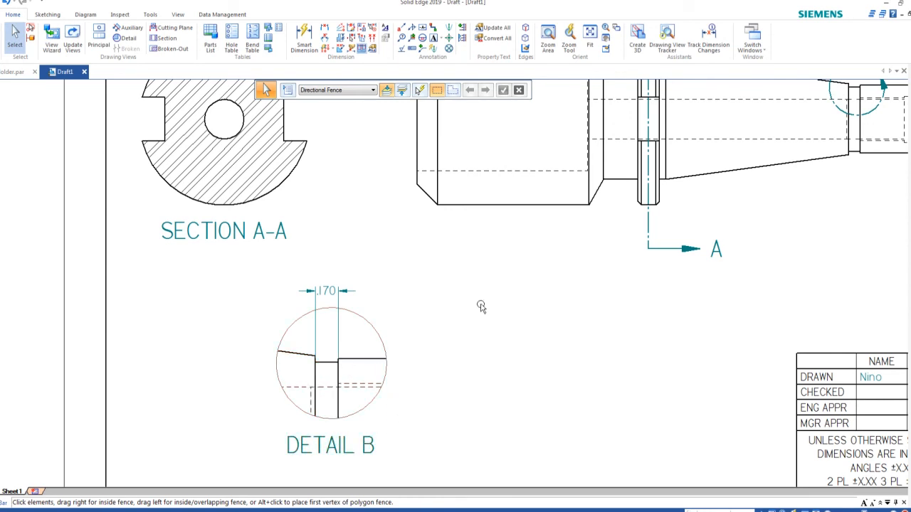
Dimension the distance between the upper and lower edges of the right-hand slot in section A-A, placed outside the outline.
{"action": "scroll", "coordinate": [444, 296], "scroll_direction": "down", "scroll_amount": 2}
{"action": "scroll", "coordinate": [441, 287], "scroll_direction": "up", "scroll_amount": 1}
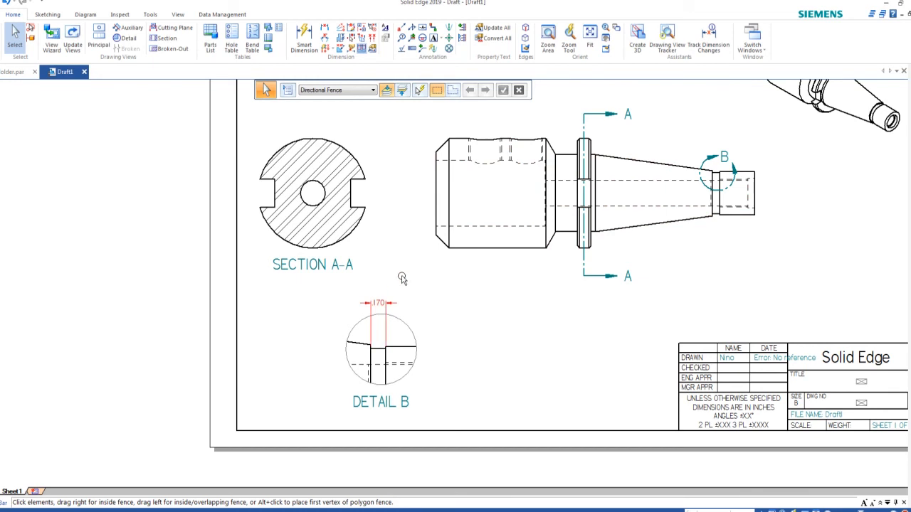
{"action": "scroll", "coordinate": [335, 206], "scroll_direction": "up", "scroll_amount": 2}
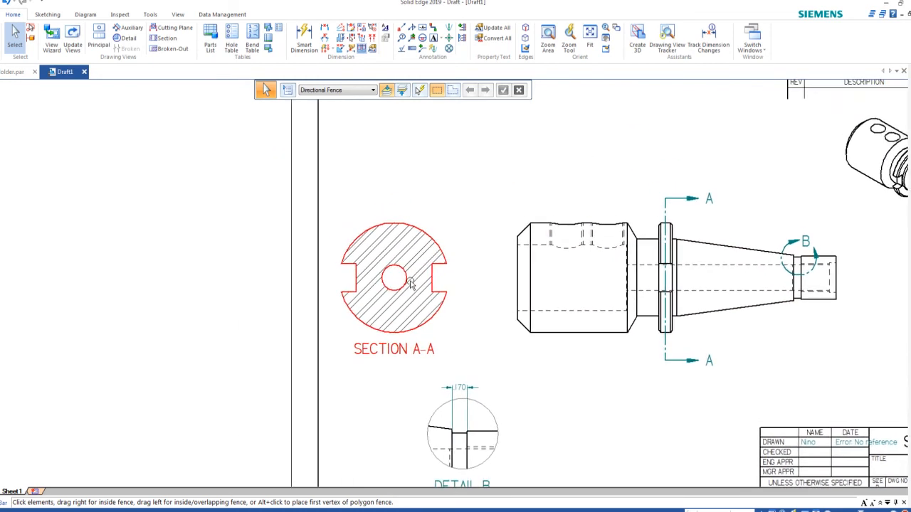
{"action": "scroll", "coordinate": [383, 246], "scroll_direction": "up", "scroll_amount": 2}
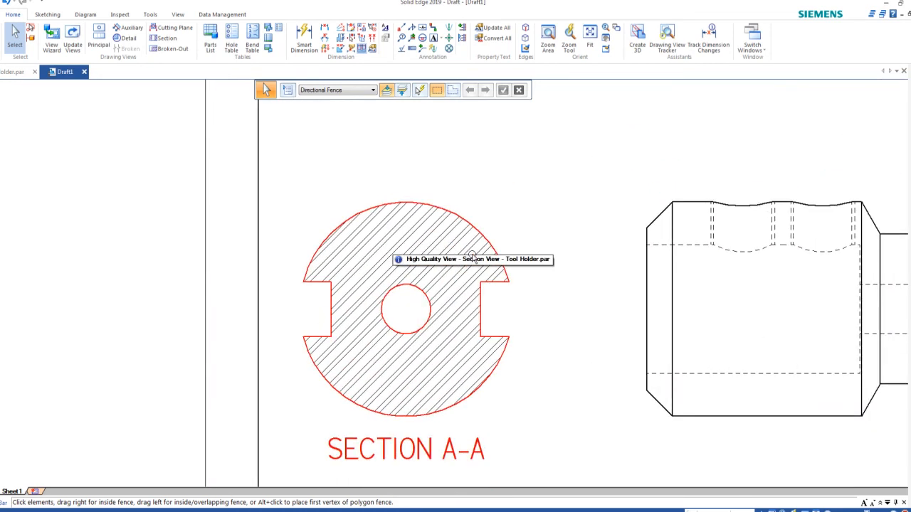
{"action": "scroll", "coordinate": [467, 256], "scroll_direction": "up", "scroll_amount": 1}
{"action": "scroll", "coordinate": [422, 246], "scroll_direction": "down", "scroll_amount": 1}
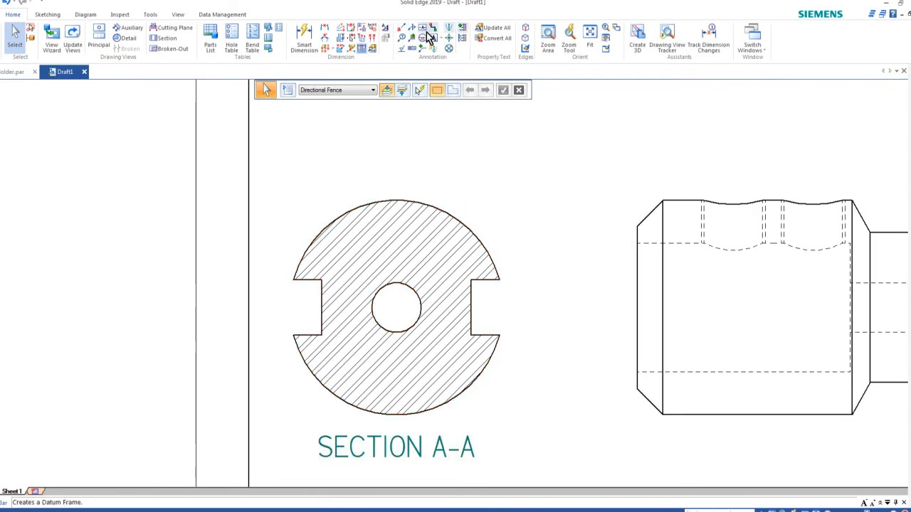
{"action": "left_click", "coordinate": [324, 28]}
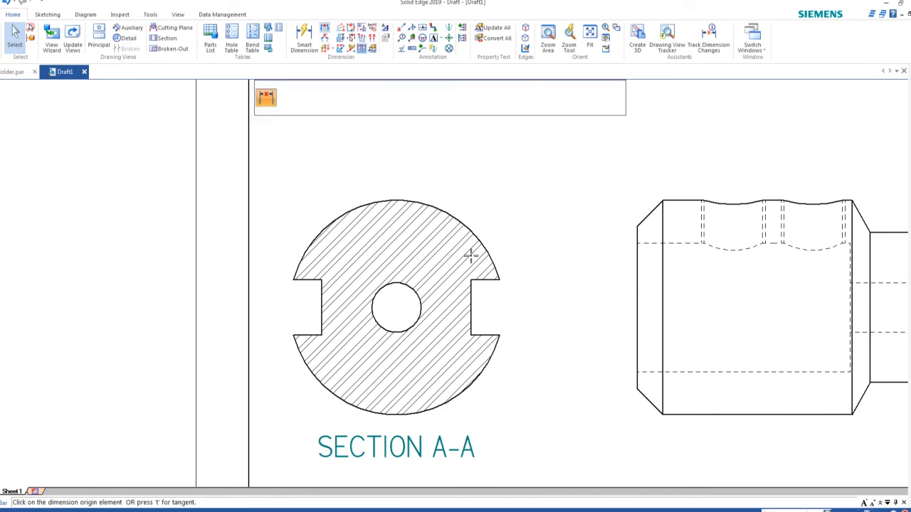
{"action": "left_click", "coordinate": [488, 282]}
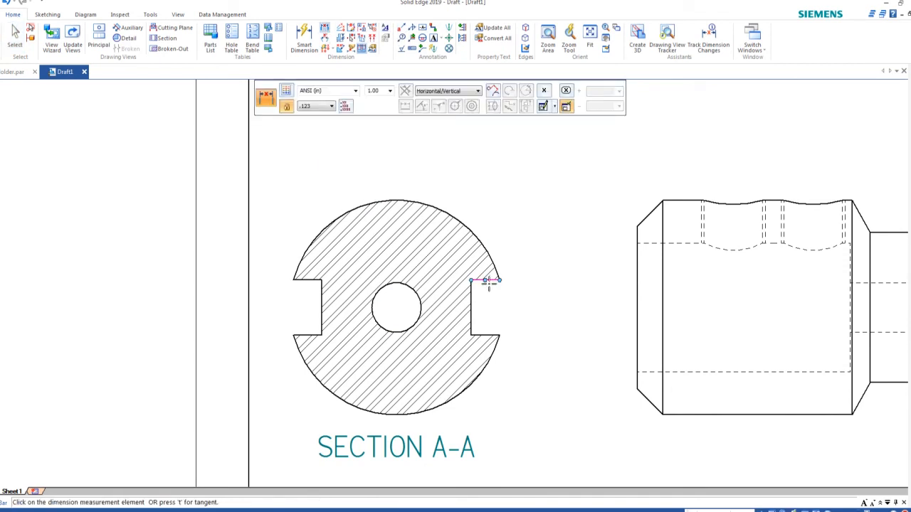
{"action": "left_click", "coordinate": [488, 336]}
{"action": "left_click", "coordinate": [555, 308]}
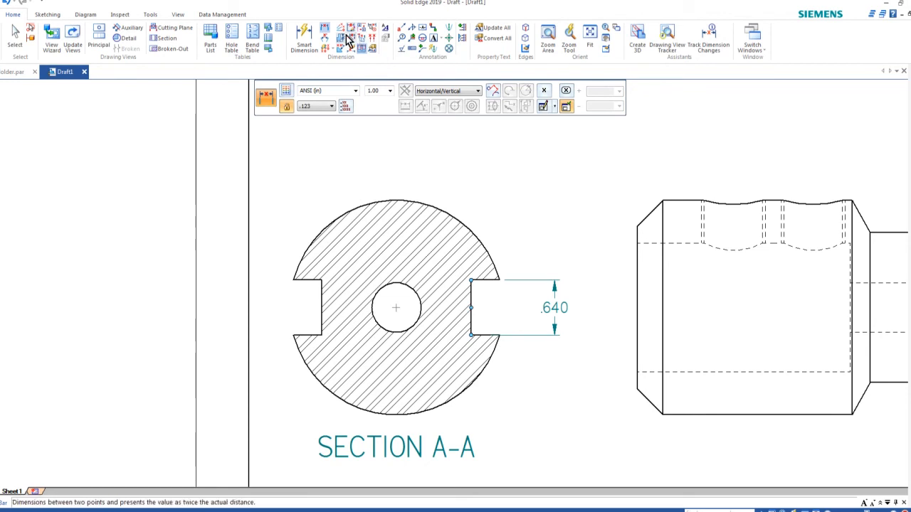
Dimension the vertical distance from the right-hand slot's upper edge to the bore centre in section A-A, inside the slot-width dimension.
{"action": "left_click", "coordinate": [363, 48]}
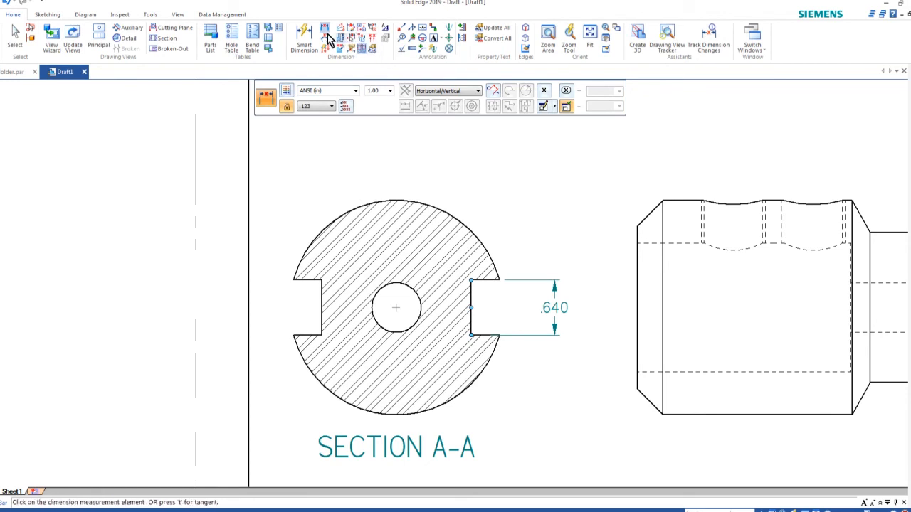
{"action": "left_click", "coordinate": [396, 308]}
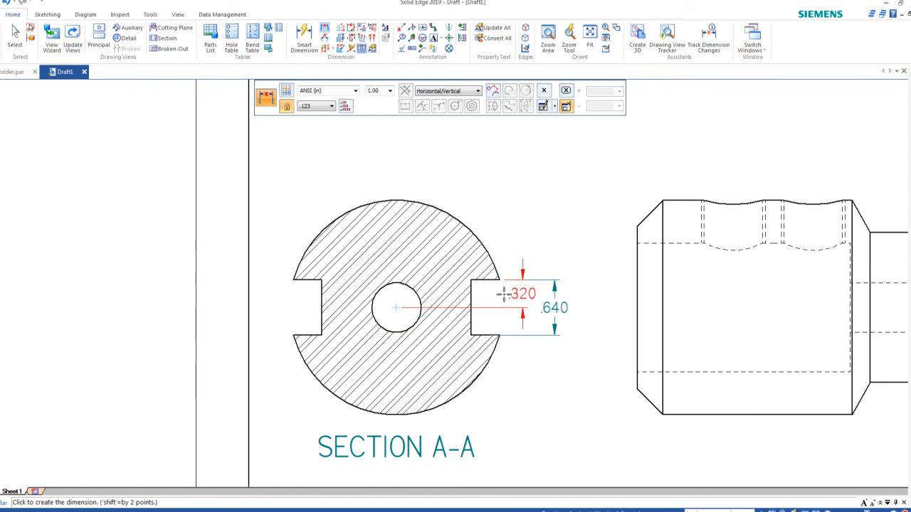
{"action": "left_click", "coordinate": [503, 294]}
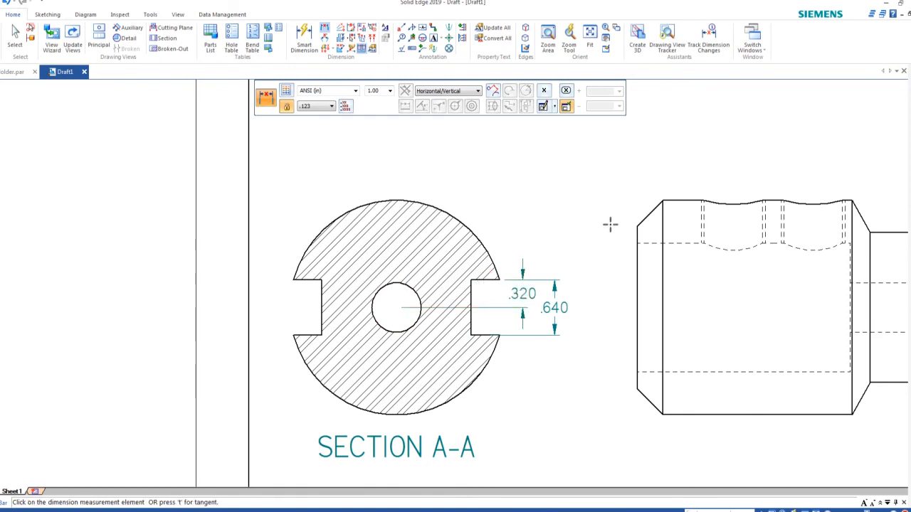
{"action": "key", "text": "Escape"}
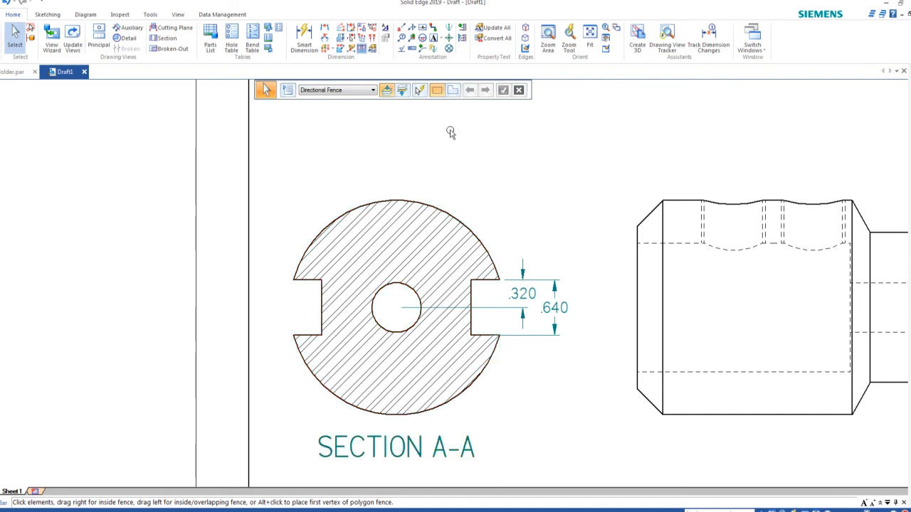
Dimension the horizontal distance between the floors of the two slots in section A-A, placed above the view.
{"action": "left_click", "coordinate": [324, 32]}
{"action": "left_click", "coordinate": [322, 284]}
{"action": "left_click", "coordinate": [471, 288]}
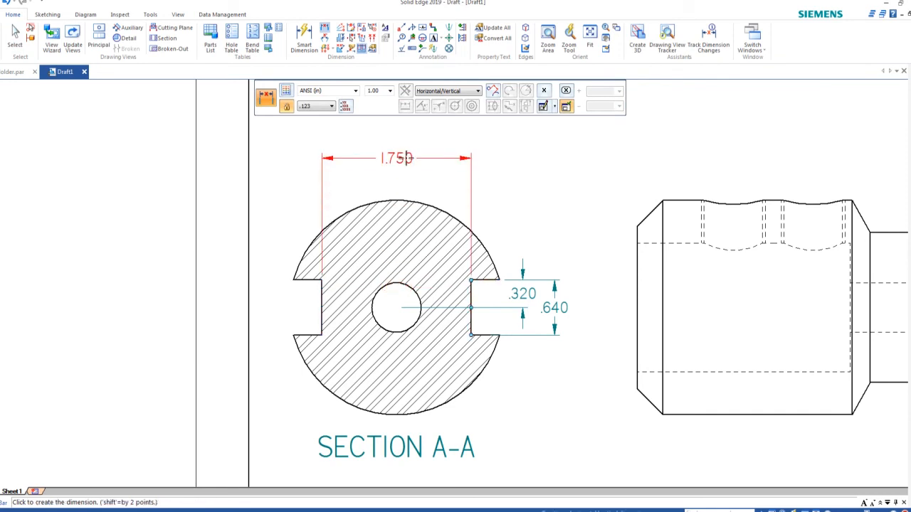
{"action": "left_click", "coordinate": [407, 160]}
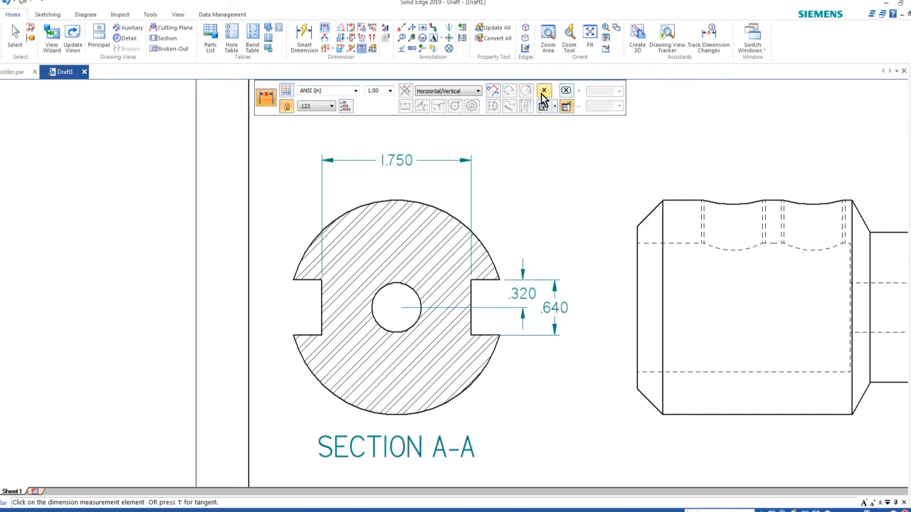
{"action": "key", "text": "Escape"}
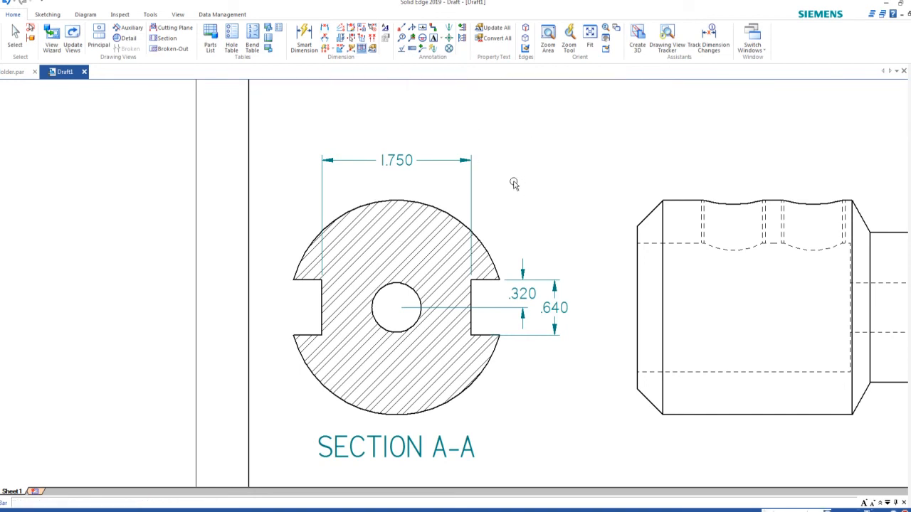
Give the distance dimension between the slot floors a unit tolerance of +.000 and -.005.
{"action": "left_click", "coordinate": [431, 162]}
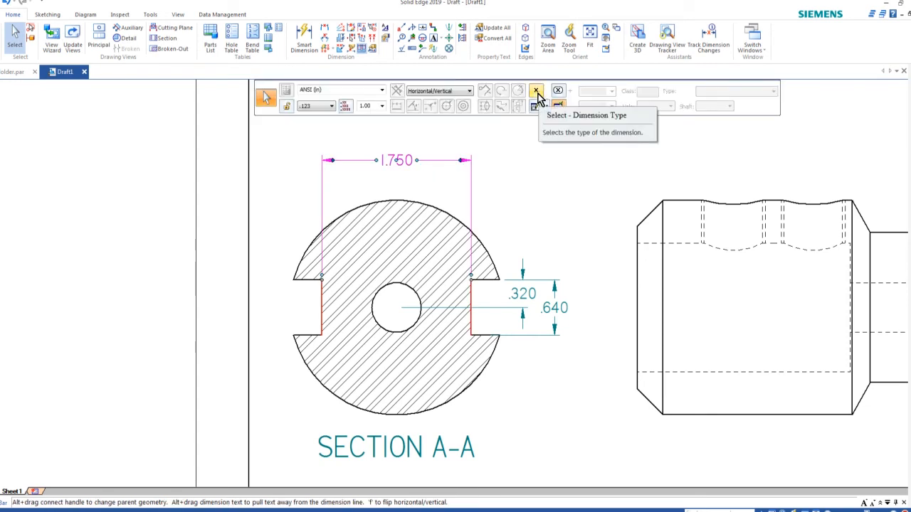
{"action": "left_click", "coordinate": [537, 93]}
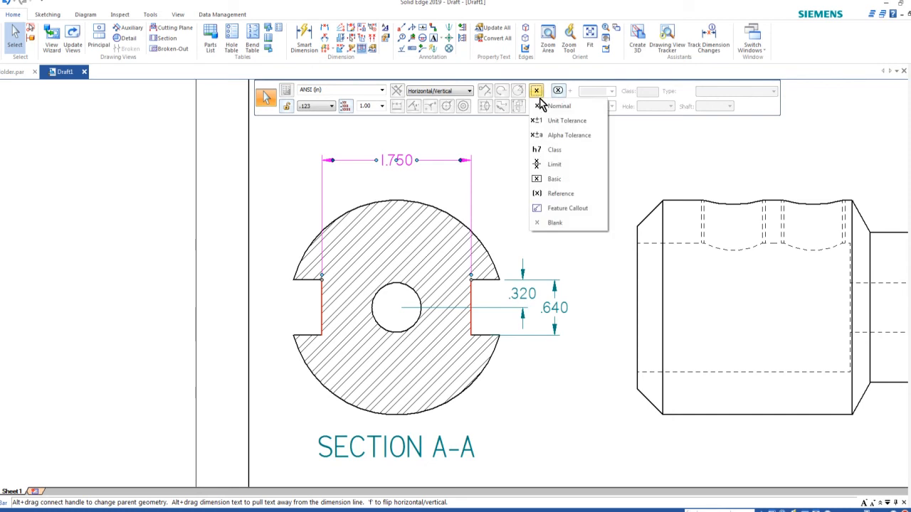
{"action": "left_click", "coordinate": [583, 125]}
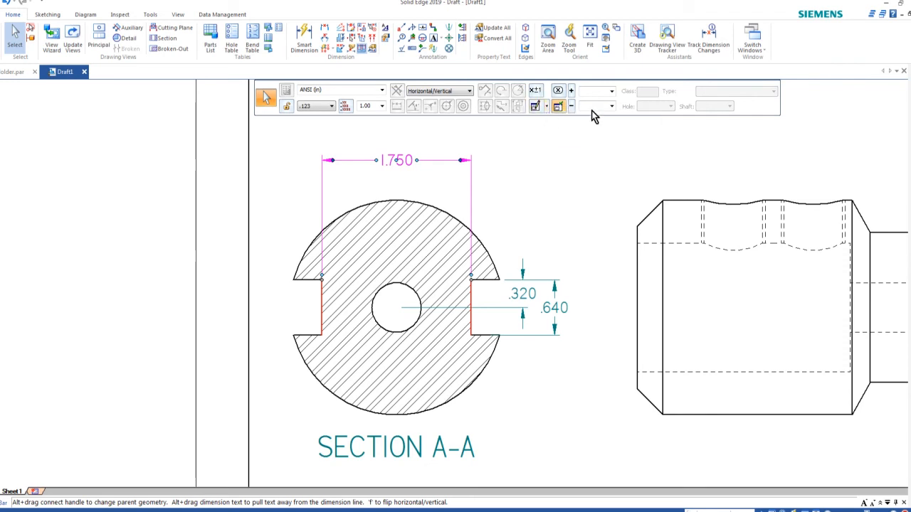
{"action": "left_click", "coordinate": [590, 93]}
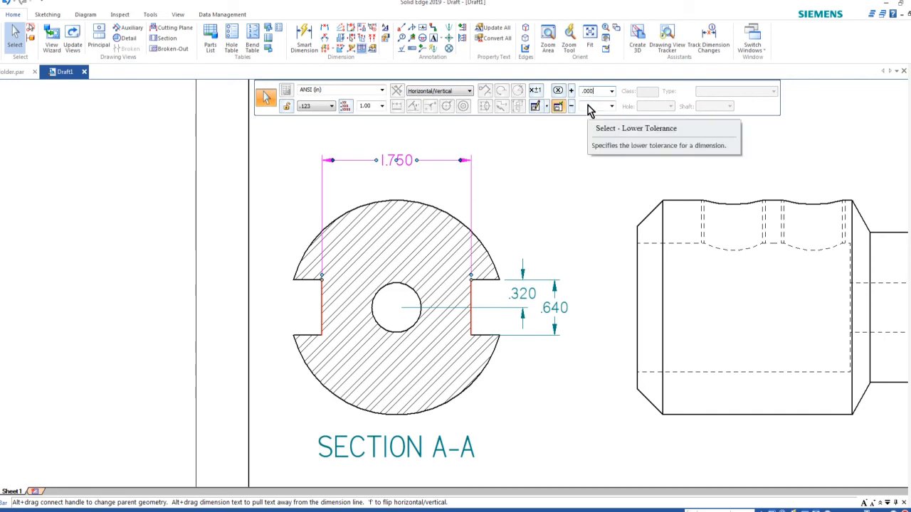
{"action": "left_click", "coordinate": [593, 106]}
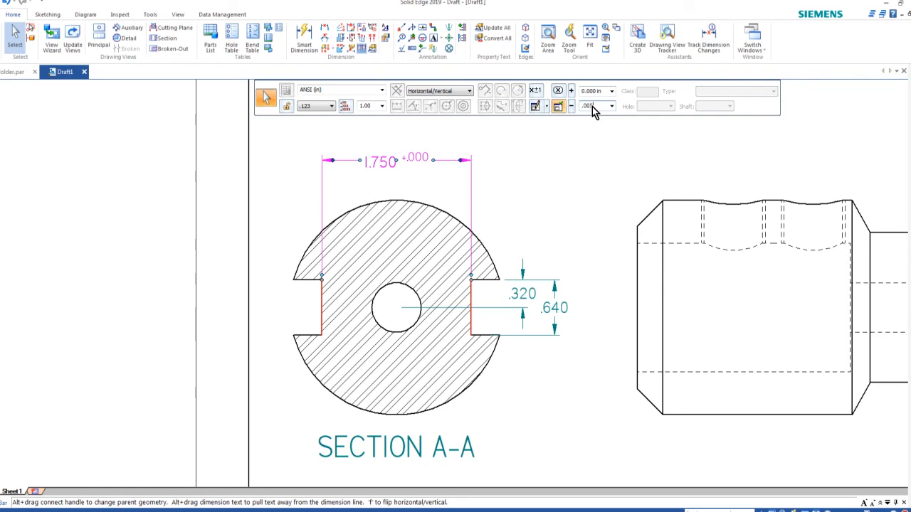
{"action": "left_click", "coordinate": [598, 169]}
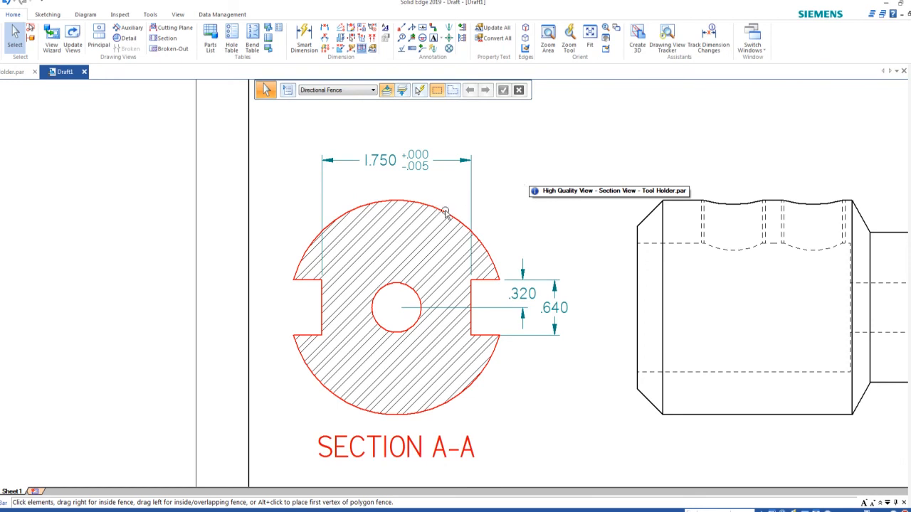
{"action": "key", "text": "Escape"}
{"action": "key", "text": "Escape"}
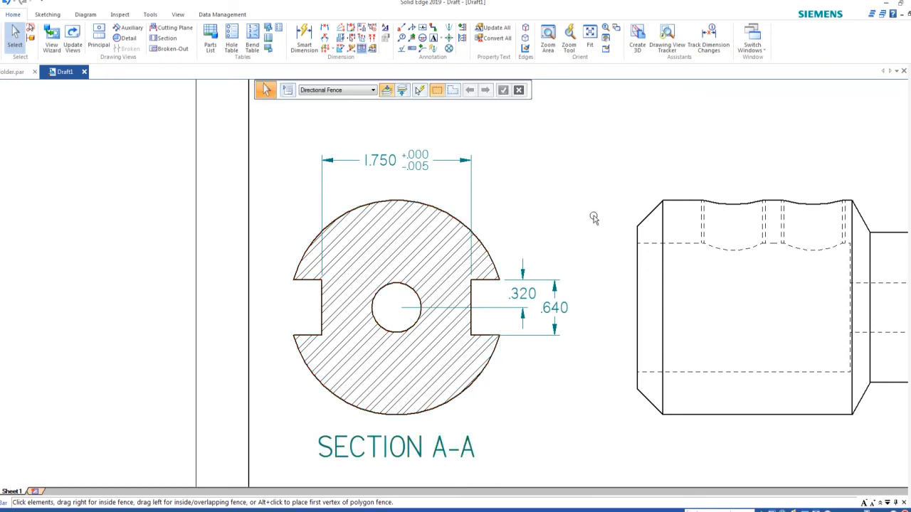
Dimension the vertical distance between the large cylindrical body's upper and lower edges in the main view, placed outside its left end.
{"action": "scroll", "coordinate": [686, 260], "scroll_direction": "down", "scroll_amount": 2}
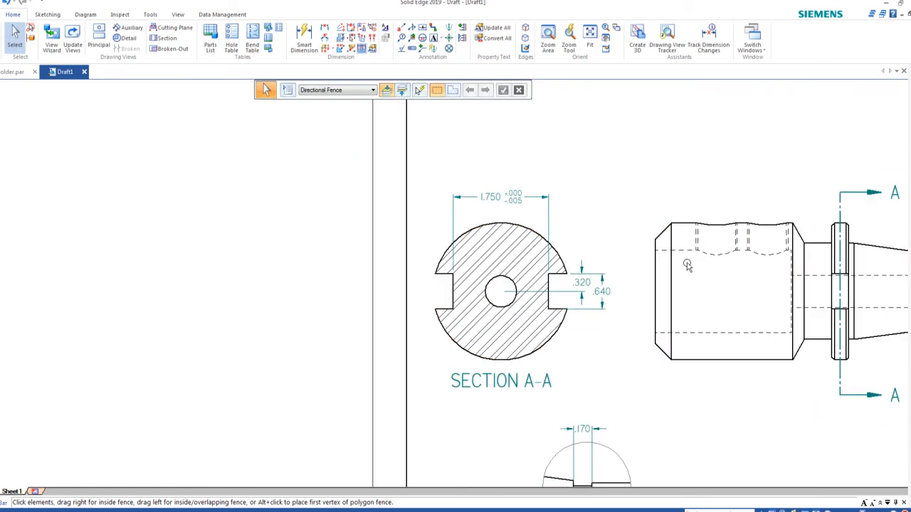
{"action": "mouse_move", "coordinate": [750, 271]}
{"action": "middle_mouse_down"}
{"action": "mouse_move", "coordinate": [608, 254]}
{"action": "mouse_move", "coordinate": [460, 268]}
{"action": "middle_mouse_up"}
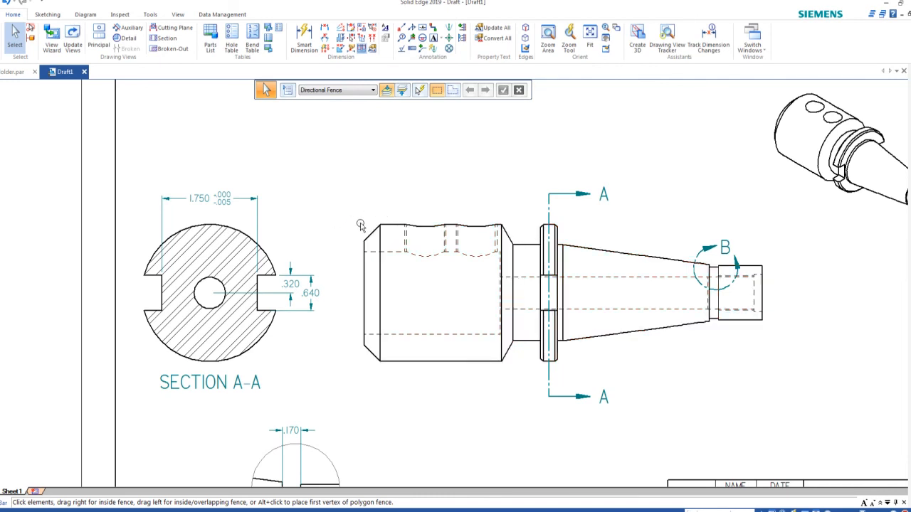
{"action": "scroll", "coordinate": [360, 219], "scroll_direction": "up", "scroll_amount": 1}
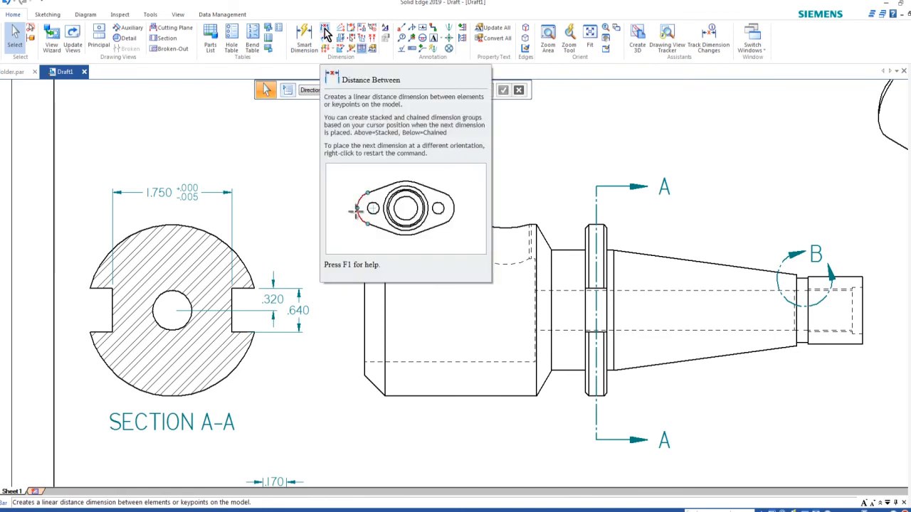
{"action": "left_click", "coordinate": [325, 32]}
{"action": "left_click", "coordinate": [391, 226]}
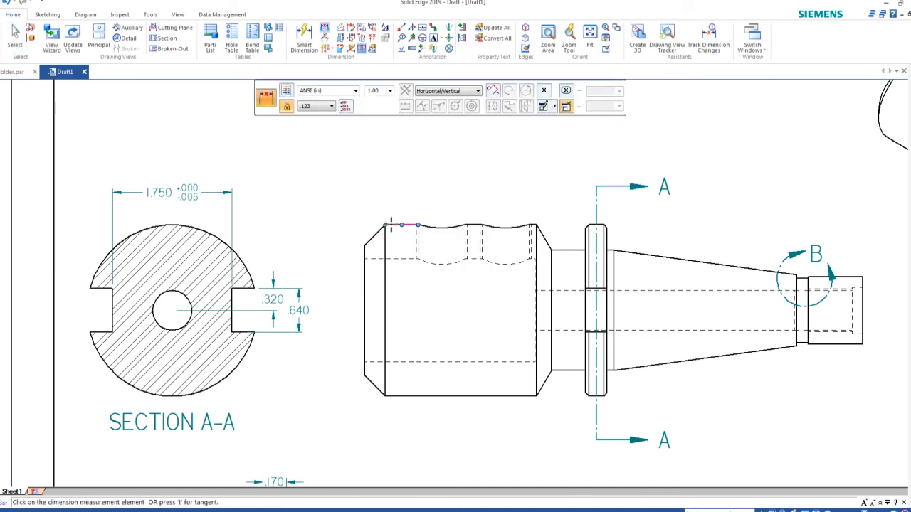
{"action": "left_click", "coordinate": [403, 399]}
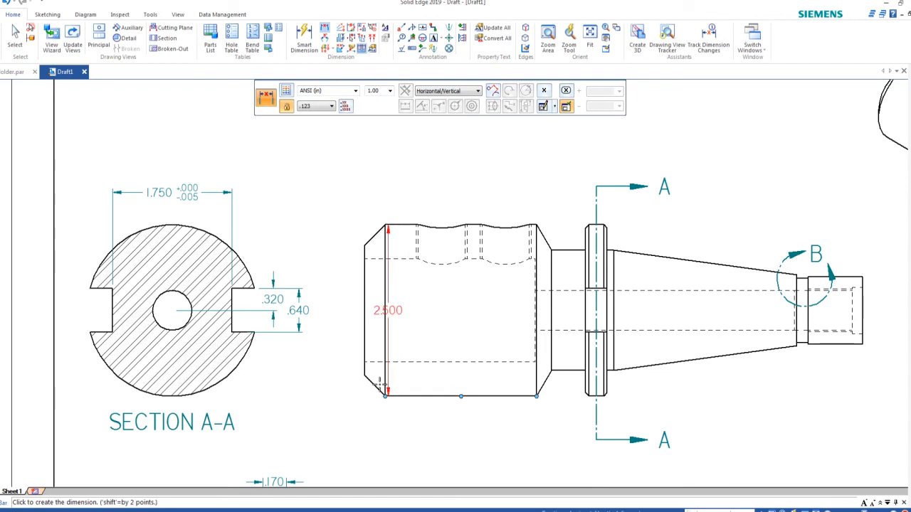
{"action": "left_click", "coordinate": [336, 321]}
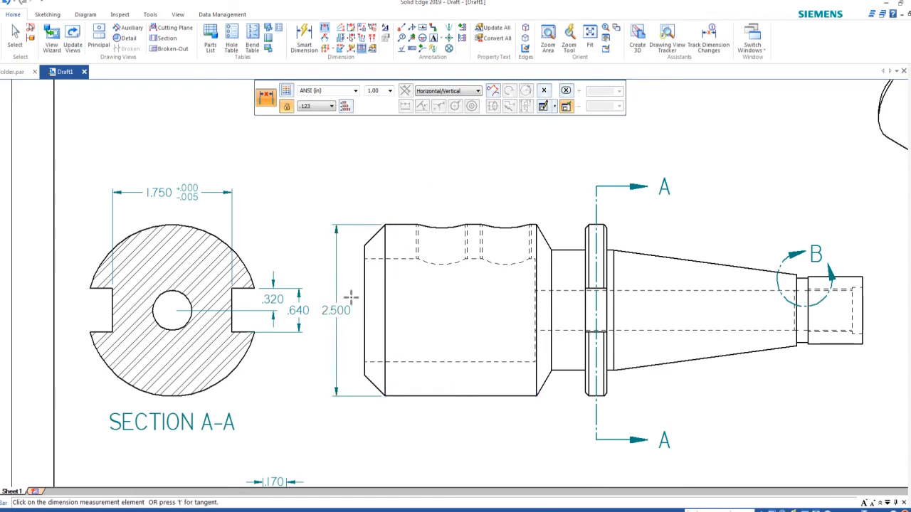
{"action": "key", "text": "Escape"}
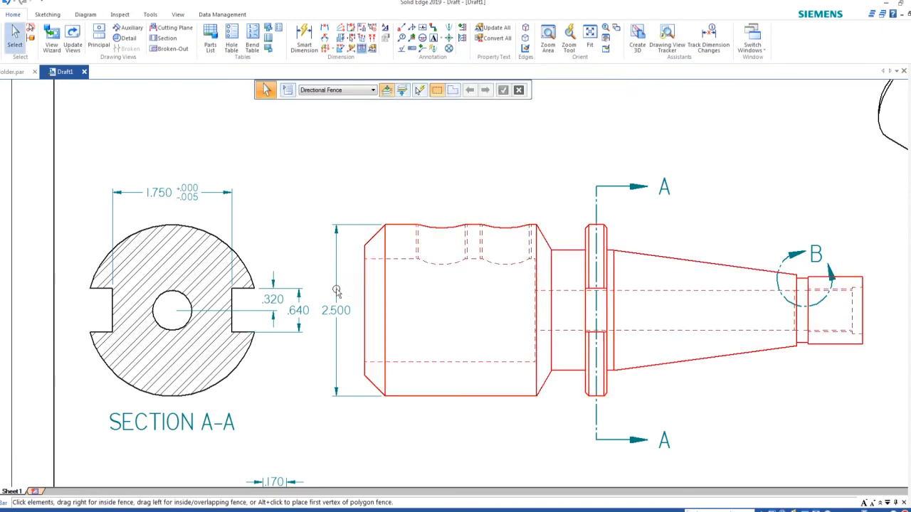
Add a diameter symbol prefix (%DI) to the large body's vertical dimension in the main view.
{"action": "left_click", "coordinate": [336, 292]}
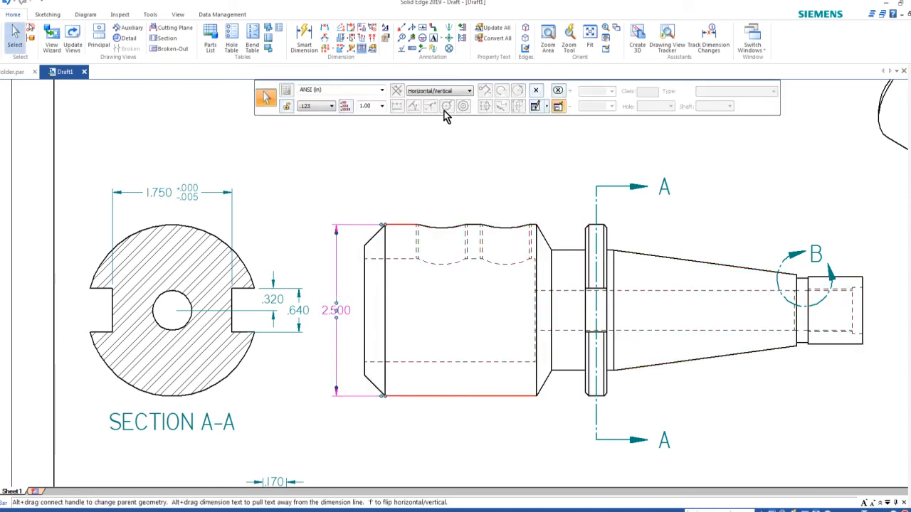
{"action": "left_click", "coordinate": [535, 106]}
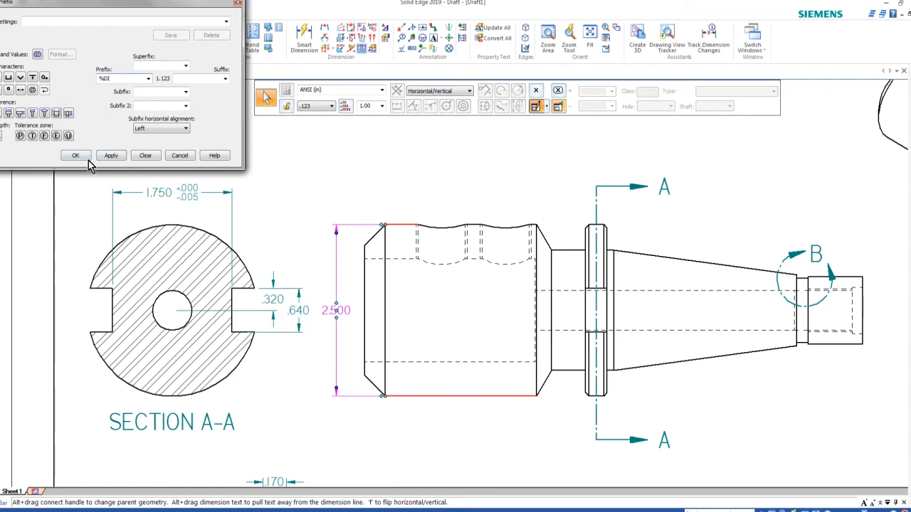
{"action": "left_click", "coordinate": [109, 158]}
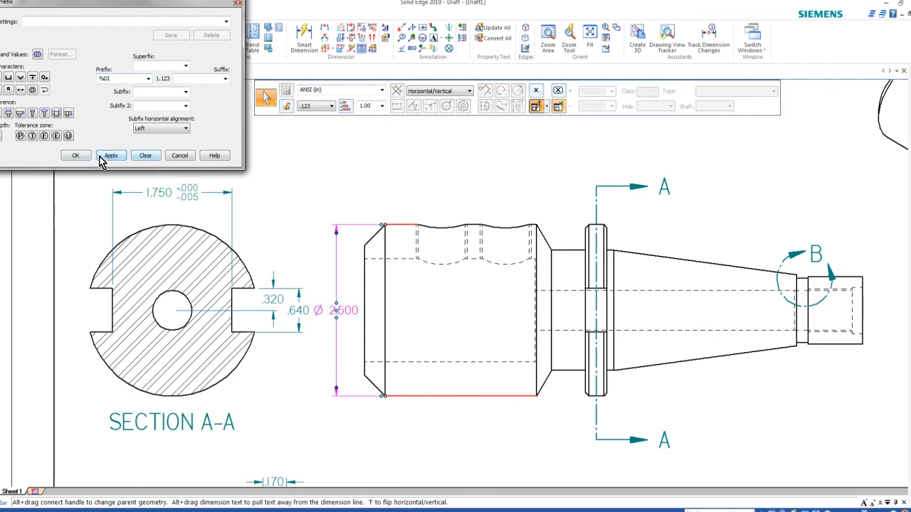
{"action": "left_click", "coordinate": [75, 155]}
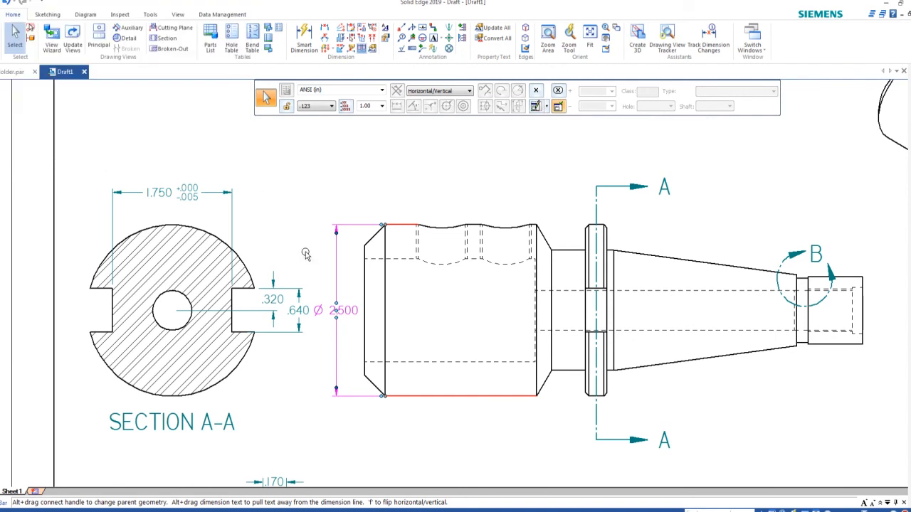
{"action": "key", "text": "Escape"}
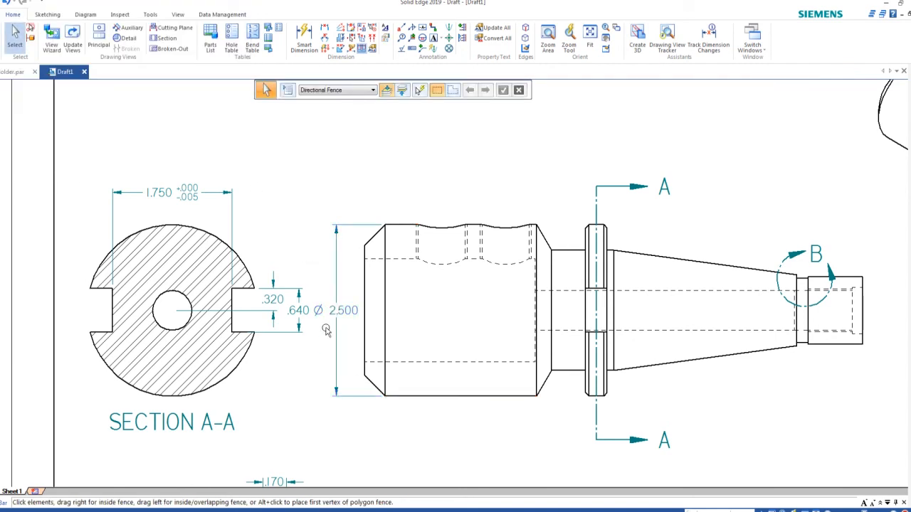
Move the main view horizontally away from section A-A so that their dimensions no longer overlap.
{"action": "scroll", "coordinate": [318, 325], "scroll_direction": "up", "scroll_amount": 2}
{"action": "scroll", "coordinate": [318, 325], "scroll_direction": "down", "scroll_amount": 3}
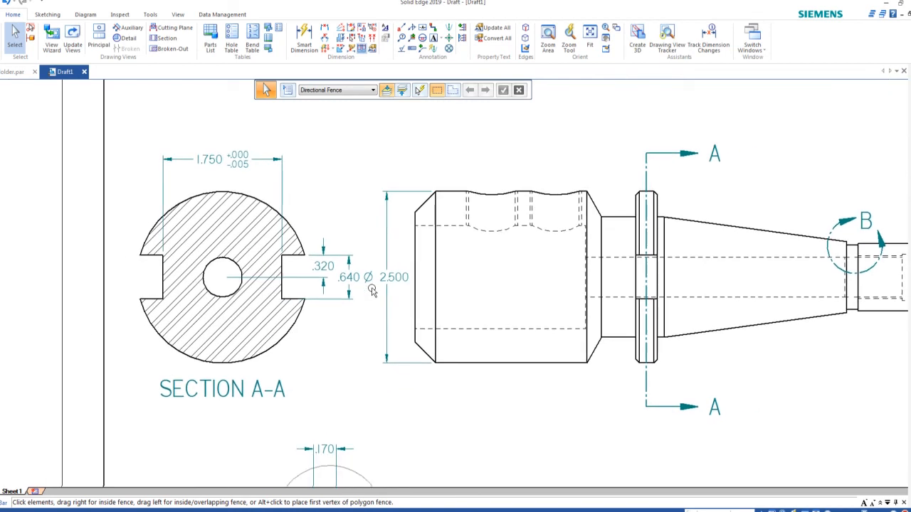
{"action": "scroll", "coordinate": [306, 295], "scroll_direction": "up", "scroll_amount": 3}
{"action": "scroll", "coordinate": [279, 286], "scroll_direction": "down", "scroll_amount": 2}
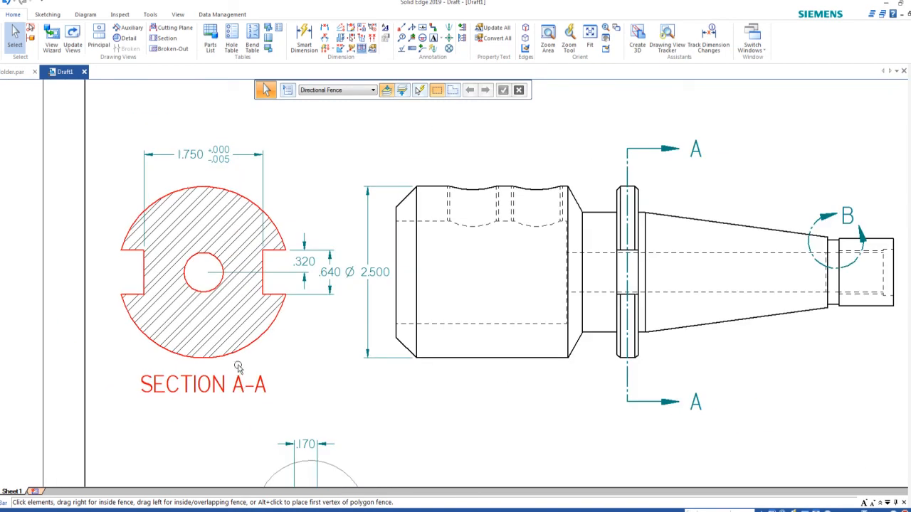
{"action": "scroll", "coordinate": [541, 346], "scroll_direction": "down", "scroll_amount": 2}
{"action": "scroll", "coordinate": [542, 344], "scroll_direction": "down", "scroll_amount": 1}
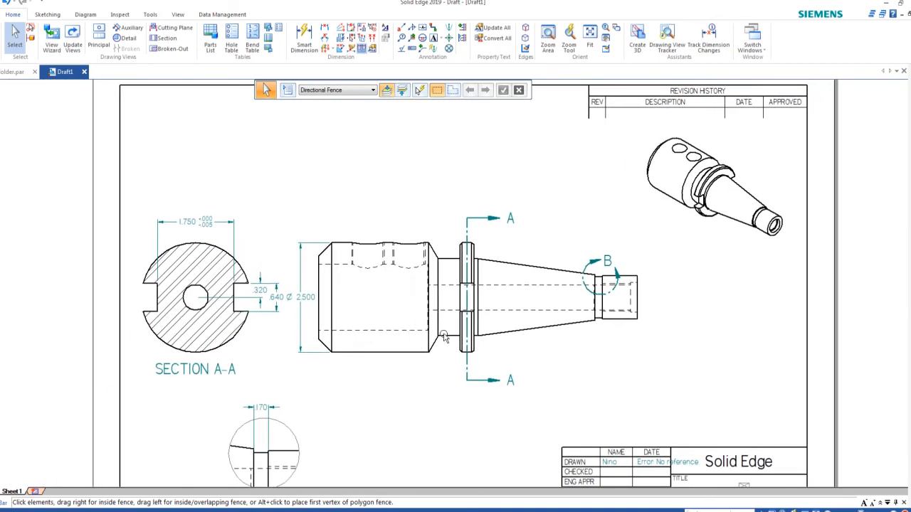
{"action": "scroll", "coordinate": [520, 352], "scroll_direction": "up", "scroll_amount": 2}
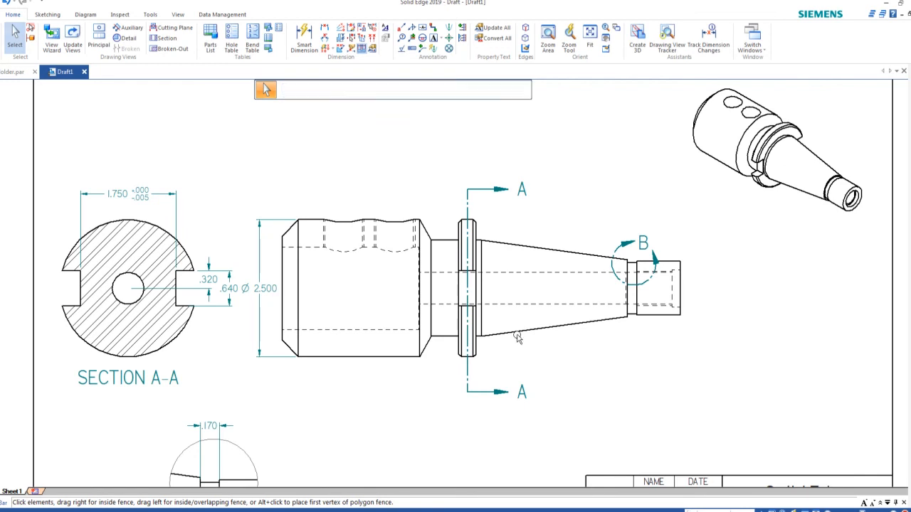
{"action": "left_click_drag", "start_coordinate": [520, 336], "coordinate": [601, 340]}
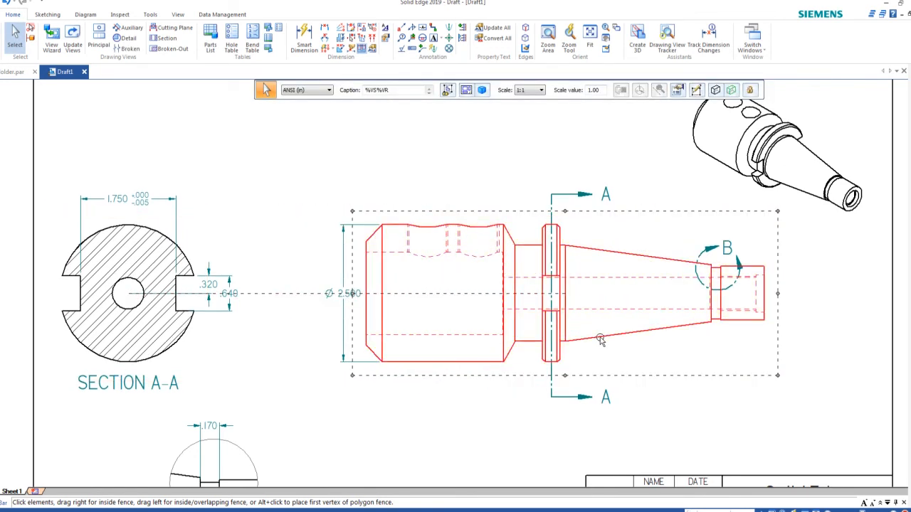
{"action": "left_click", "coordinate": [269, 372]}
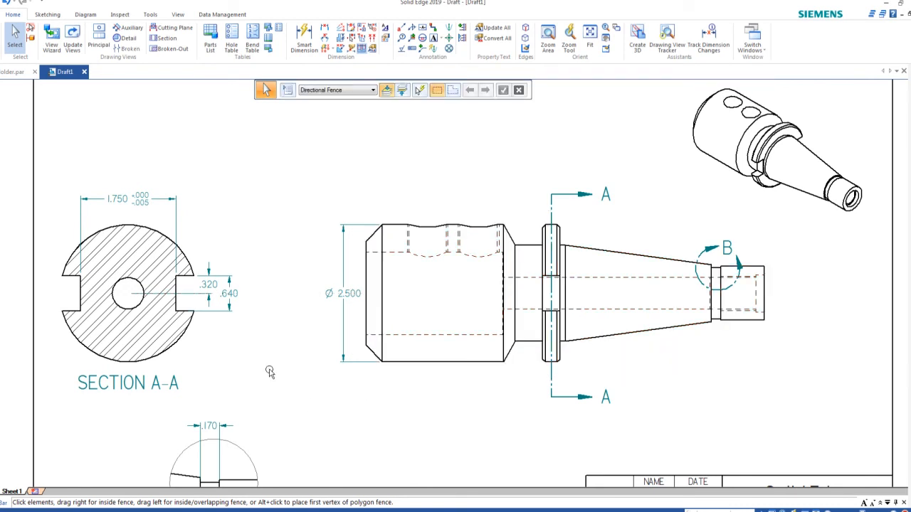
Move the large body's diameter dimension farther out from the left end of the main view.
{"action": "left_click", "coordinate": [333, 293]}
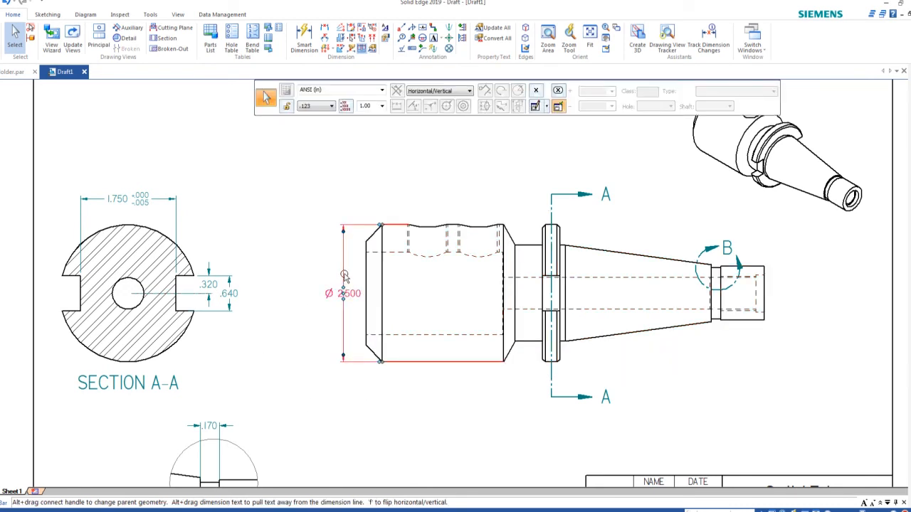
{"action": "left_click_drag", "start_coordinate": [344, 276], "coordinate": [313, 278]}
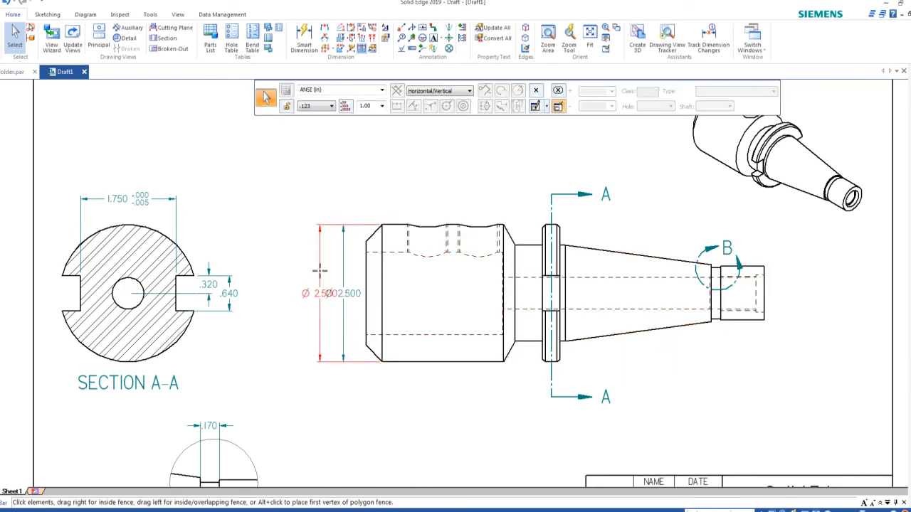
{"action": "left_click", "coordinate": [338, 348]}
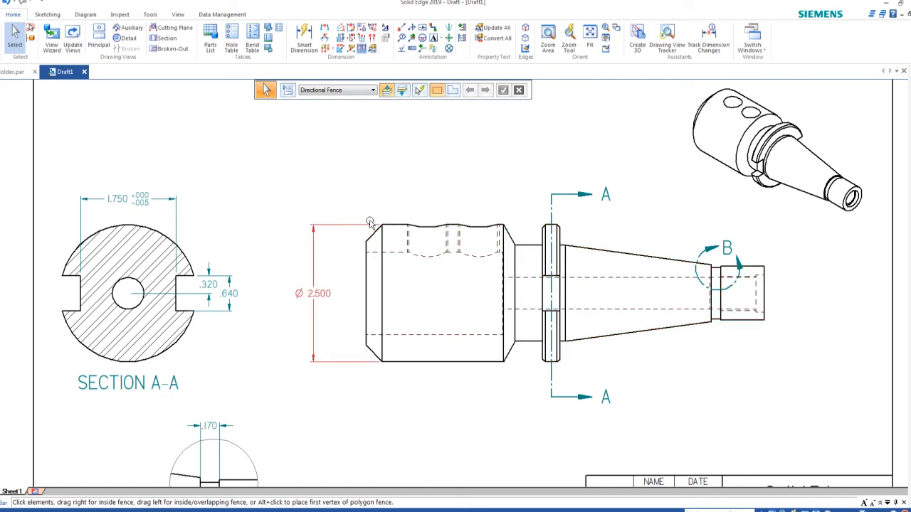
Dimension the large body's horizontal length from its left end face to the start of the right-hand chamfer, placed below the main view.
{"action": "left_click", "coordinate": [325, 32]}
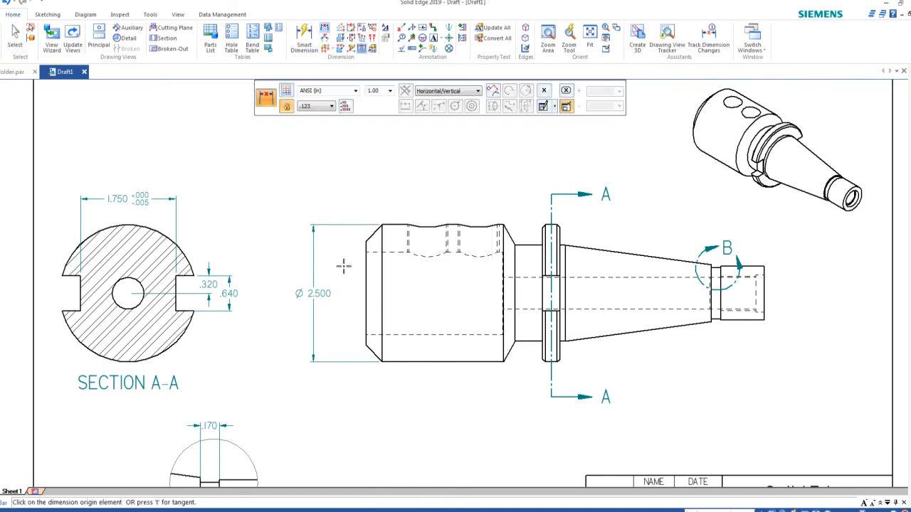
{"action": "left_click", "coordinate": [365, 304]}
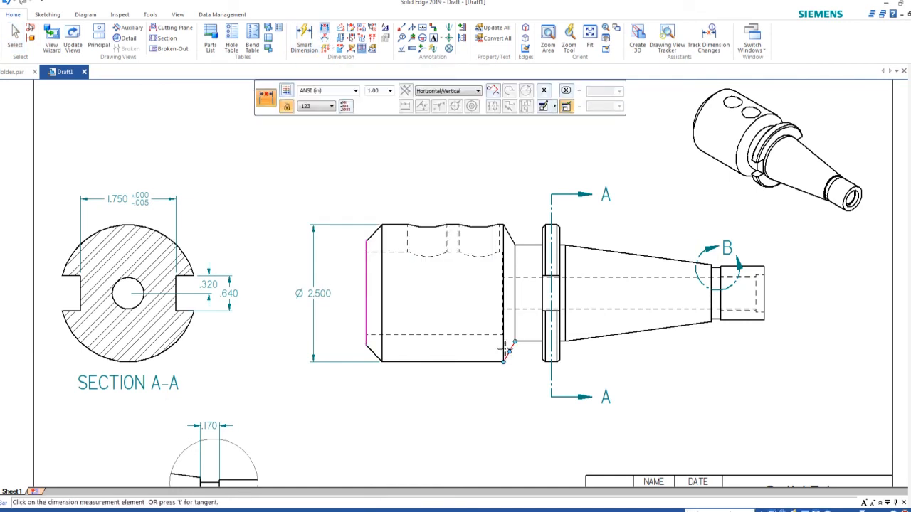
{"action": "left_click", "coordinate": [505, 343]}
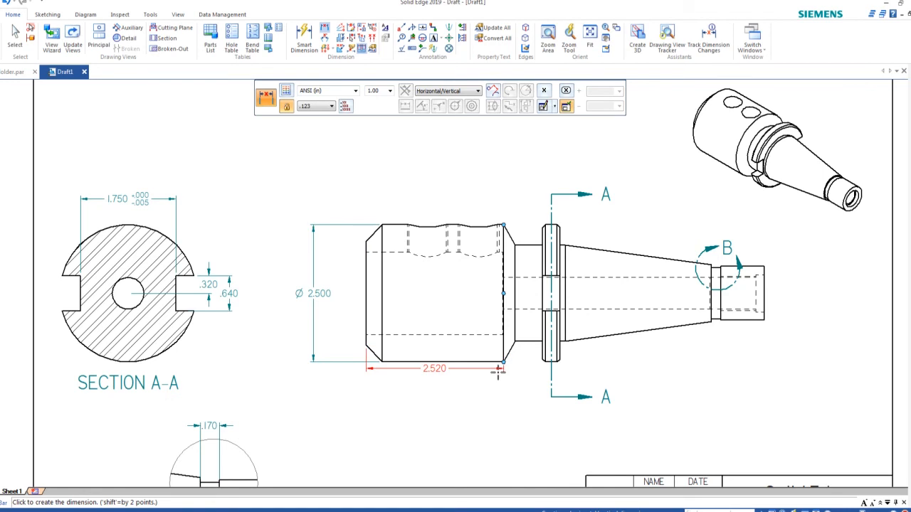
{"action": "left_click", "coordinate": [444, 399]}
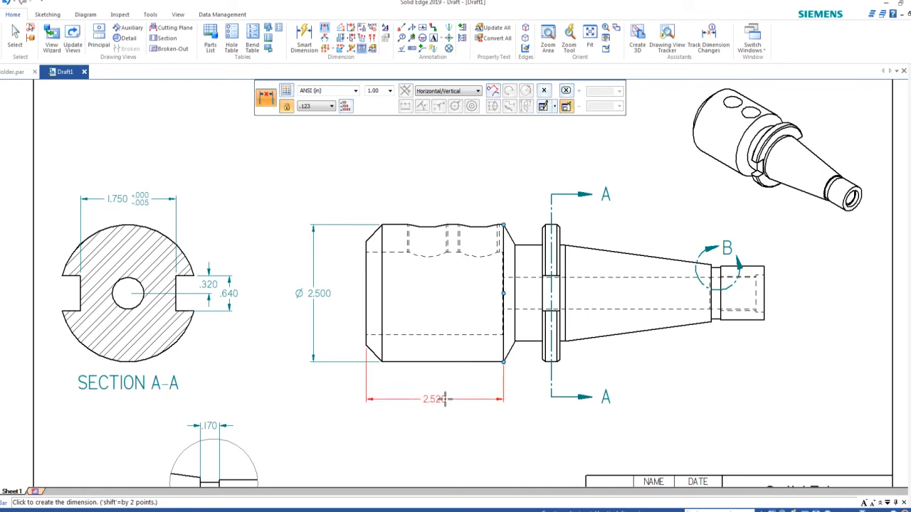
{"action": "left_click", "coordinate": [515, 342]}
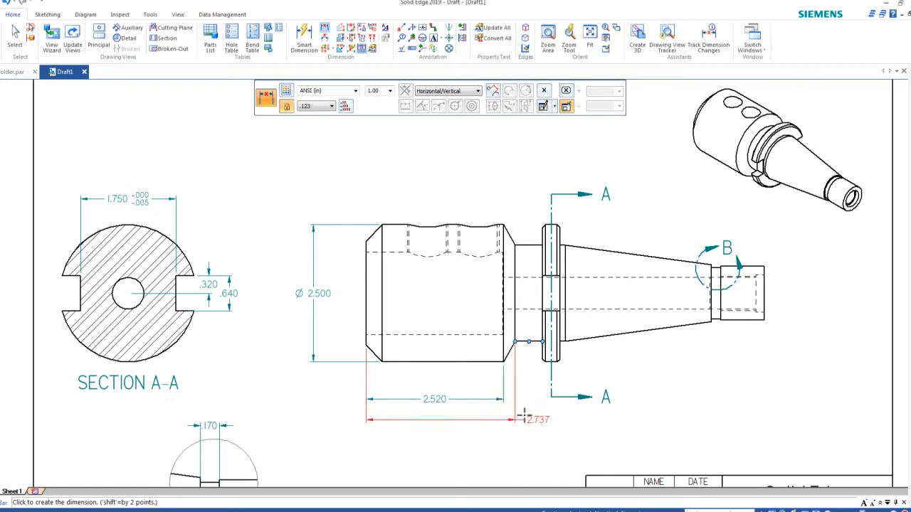
{"action": "key", "text": "Escape"}
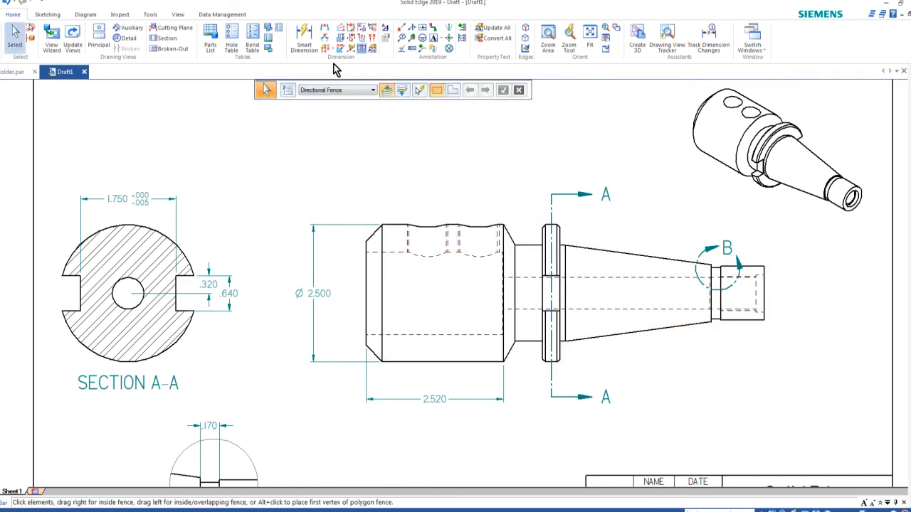
Try dimensioning the horizontal distance from the body's right-hand chamfer to the flange's near face, and delete that dimension.
{"action": "left_click", "coordinate": [325, 26]}
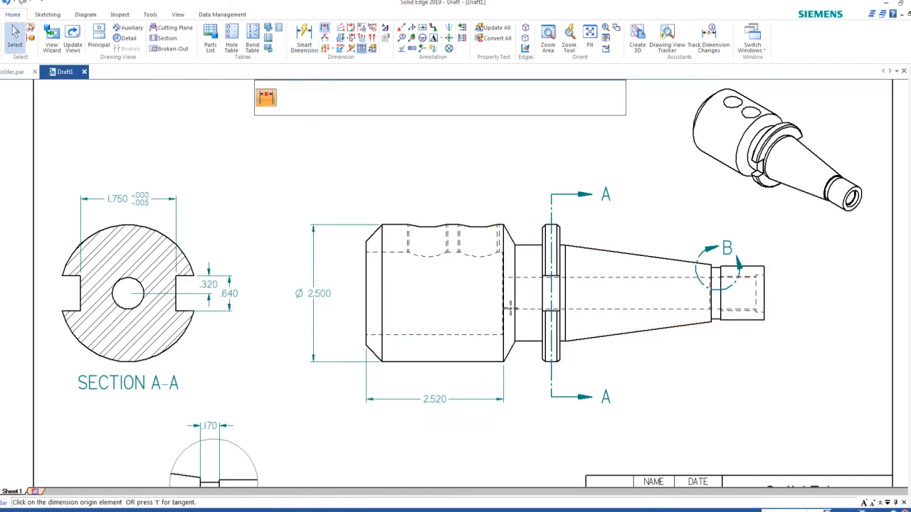
{"action": "left_click", "coordinate": [510, 348]}
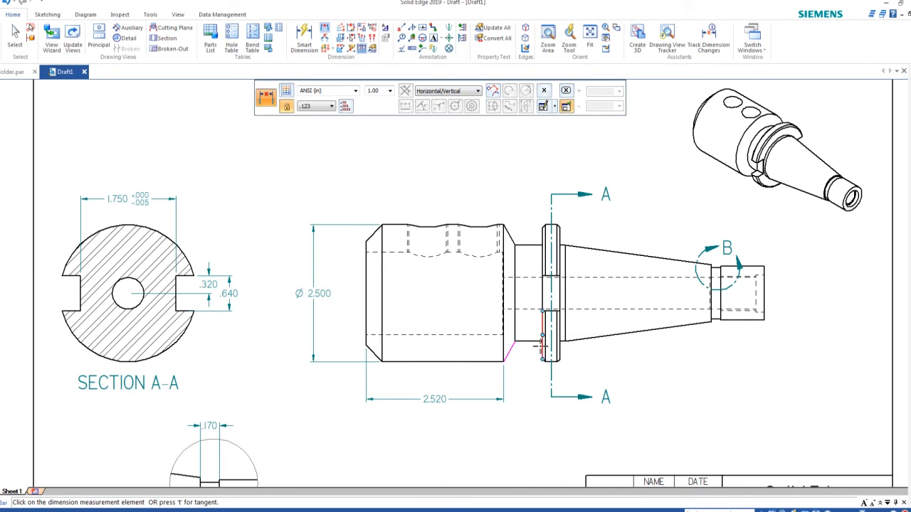
{"action": "left_click", "coordinate": [541, 346]}
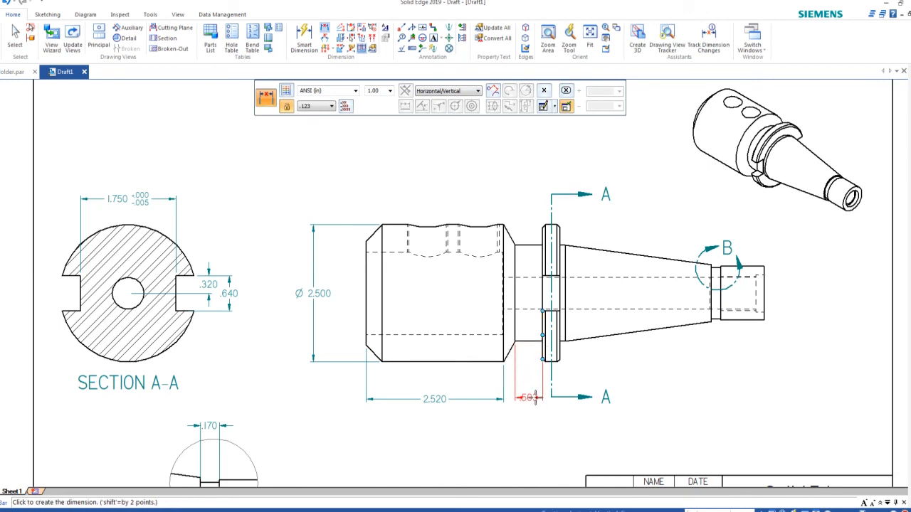
{"action": "left_click", "coordinate": [534, 398]}
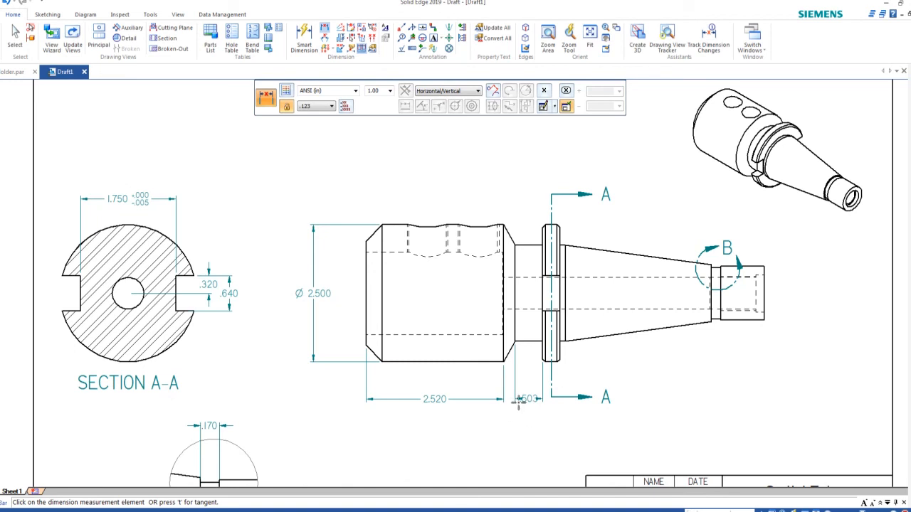
{"action": "key", "text": "Escape"}
{"action": "left_click", "coordinate": [525, 398]}
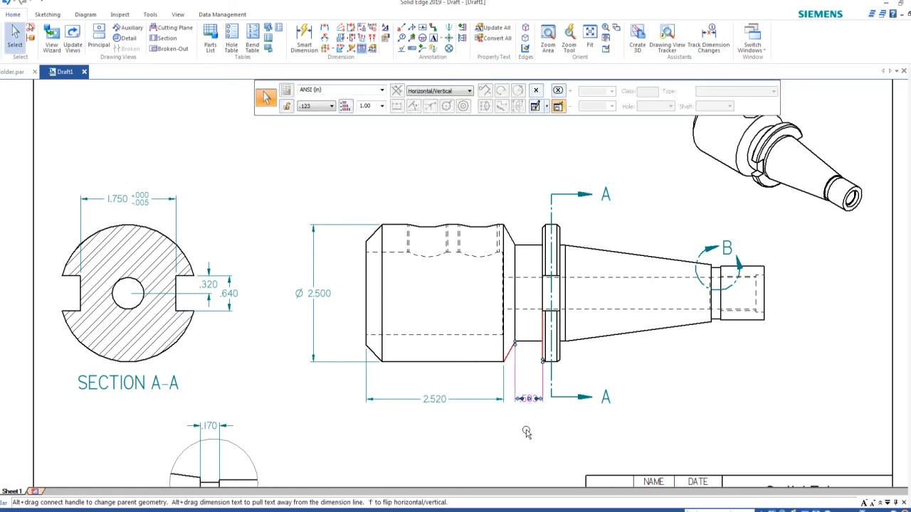
{"action": "key", "text": "Delete"}
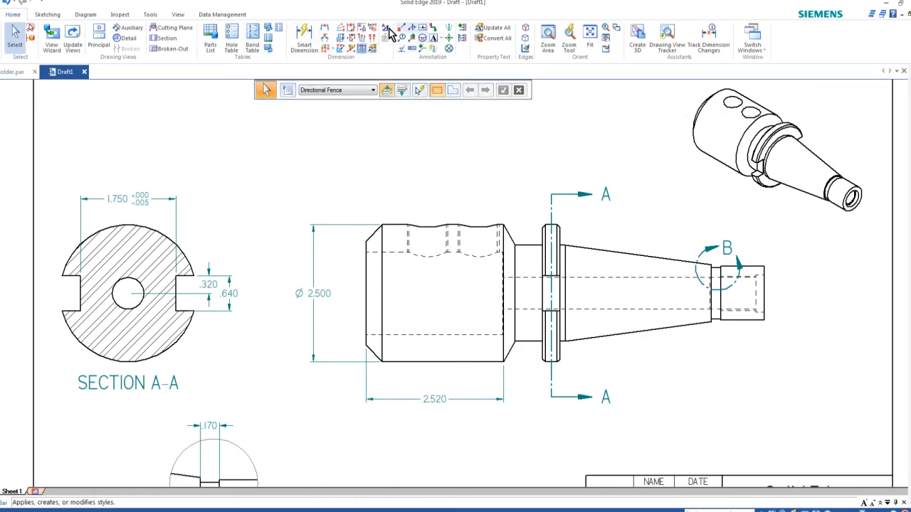
Chain horizontal dimensions from the body's right-hand chamfer to the flange's near face and across the flange width, aligned with the body length dimension.
{"action": "left_click", "coordinate": [323, 30]}
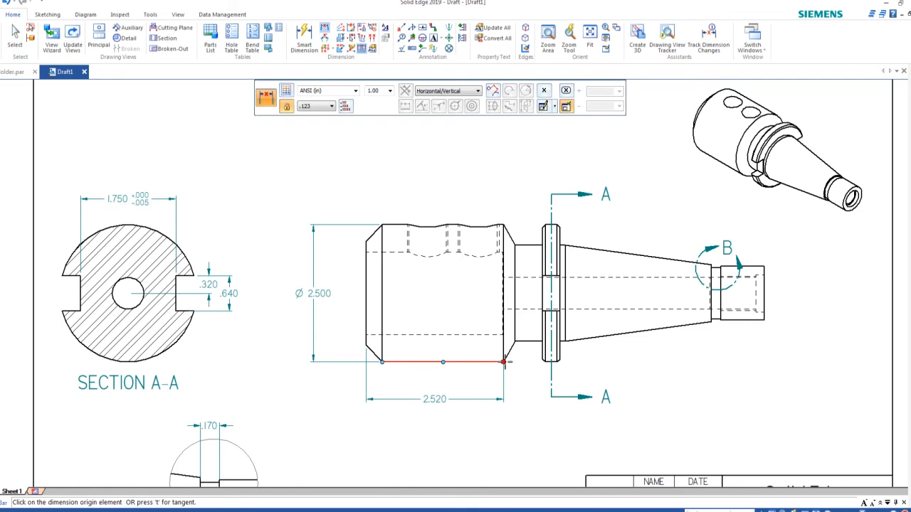
{"action": "left_click", "coordinate": [504, 362]}
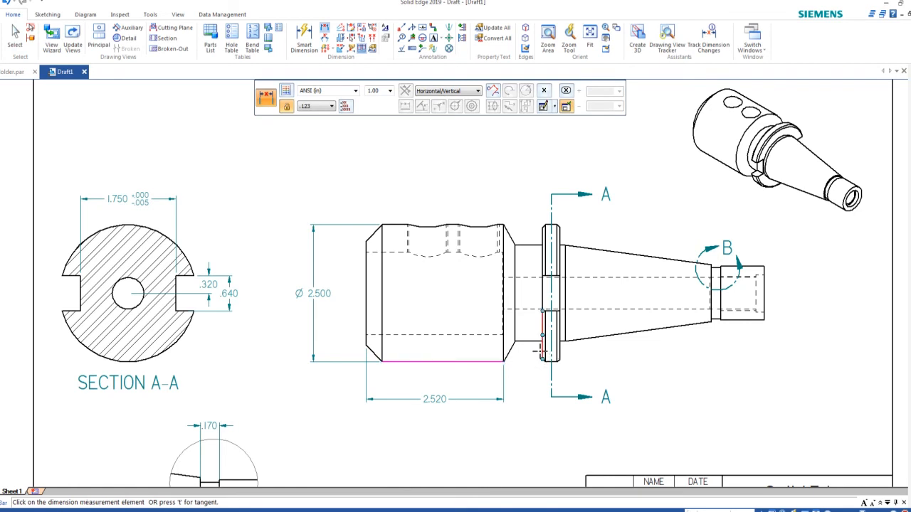
{"action": "left_click", "coordinate": [538, 348]}
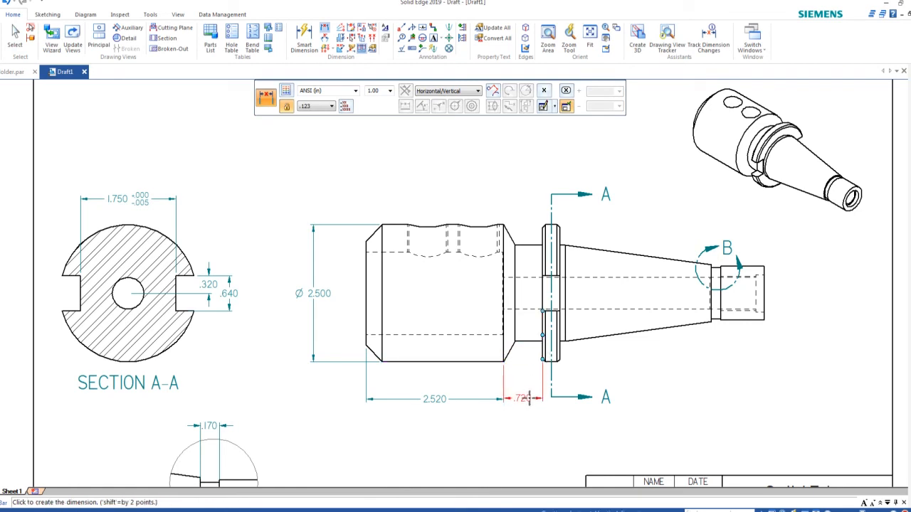
{"action": "left_click", "coordinate": [527, 399]}
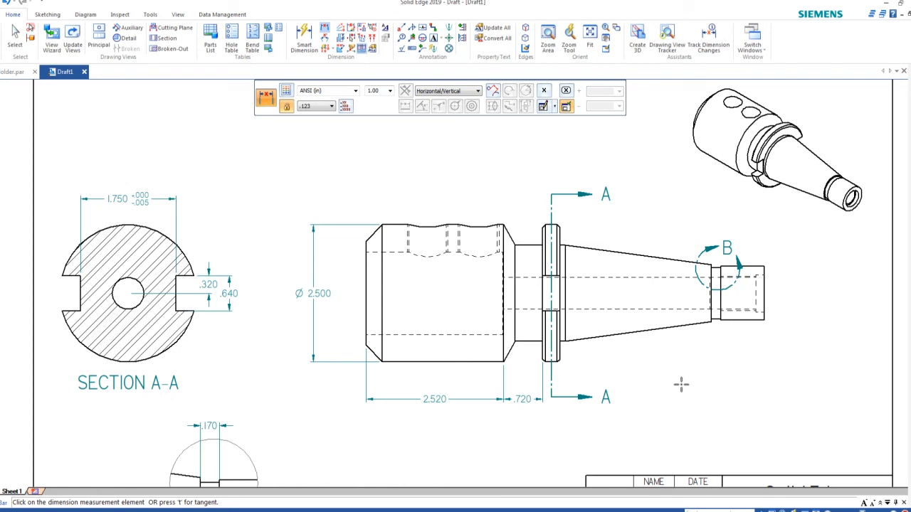
{"action": "left_click", "coordinate": [560, 350]}
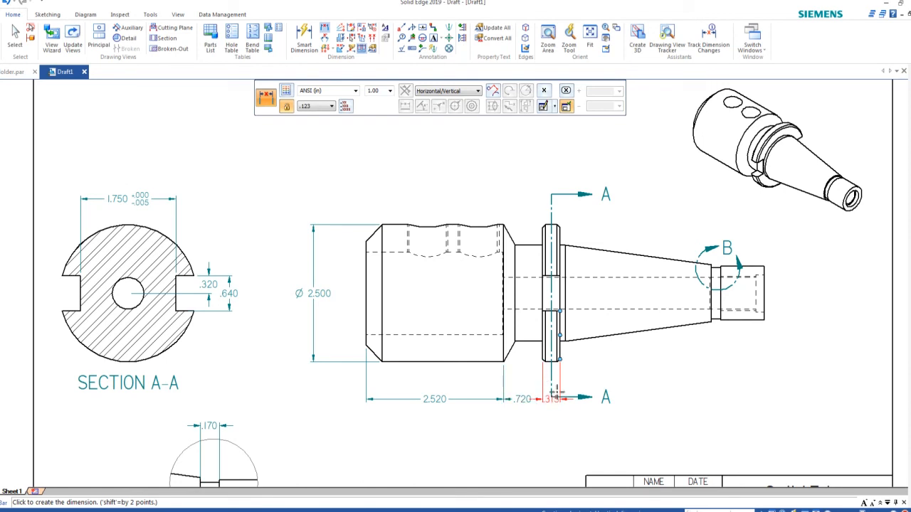
{"action": "left_click", "coordinate": [555, 388]}
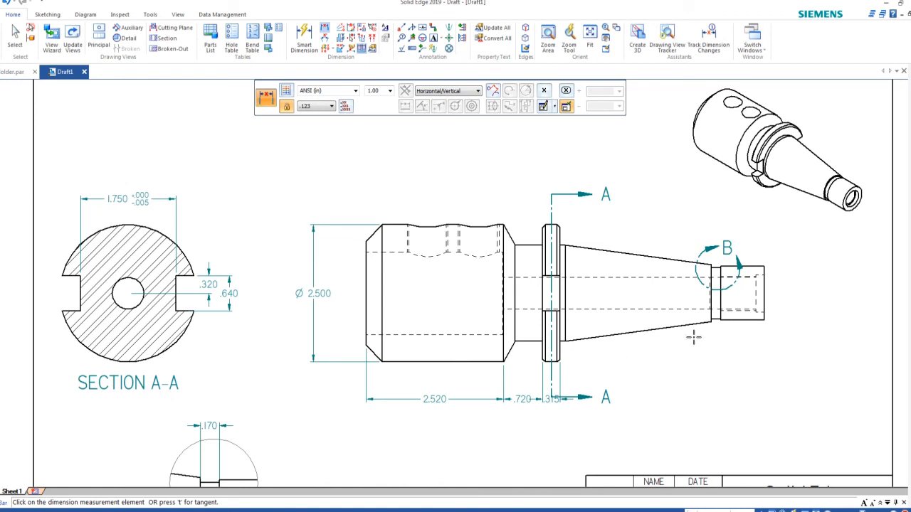
Extend the chain from the flange's far face to the shank's small end face, and move the chained dimensions farther below the main view.
{"action": "left_click", "coordinate": [765, 318]}
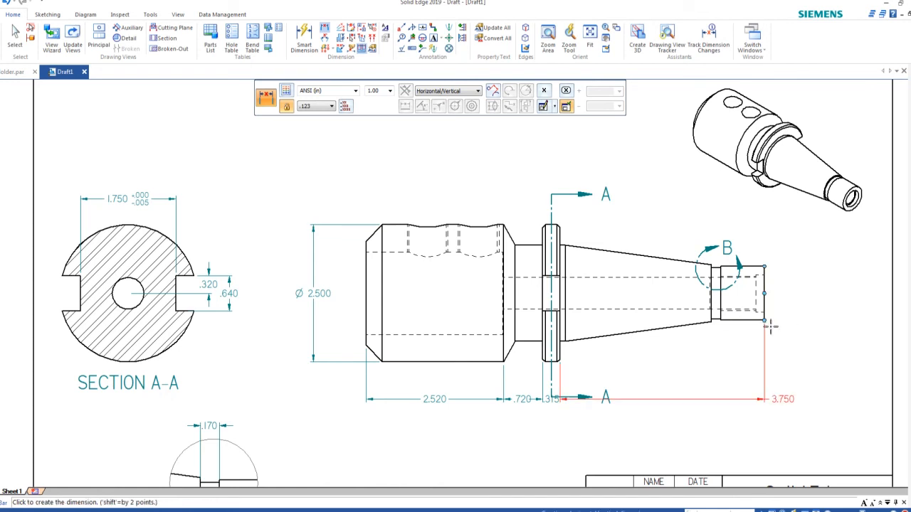
{"action": "left_click", "coordinate": [695, 402]}
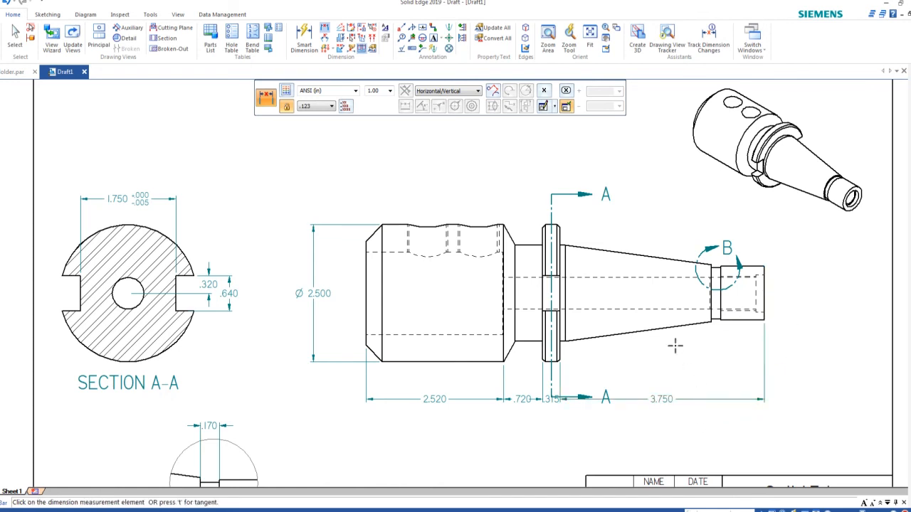
{"action": "key", "text": "Escape"}
{"action": "left_click_drag", "start_coordinate": [662, 400], "coordinate": [661, 430]}
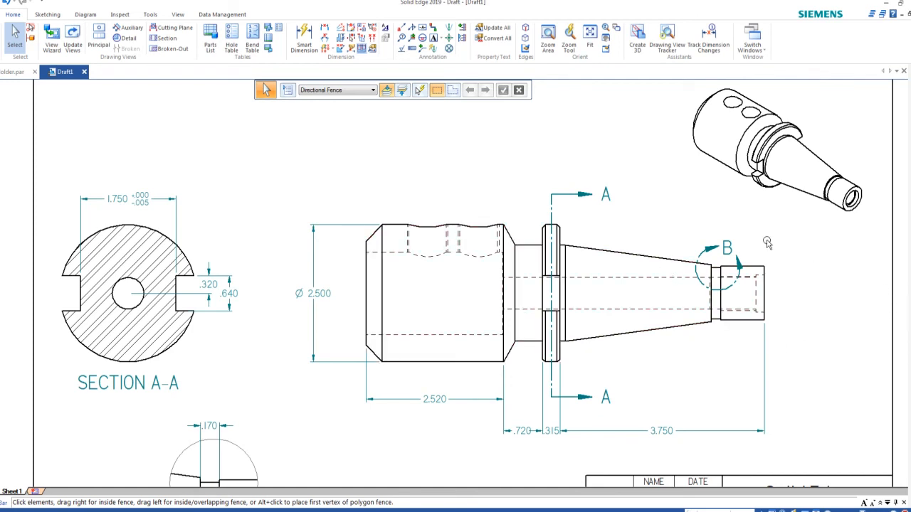
Dimension the vertical height of the small end cylinder between its upper and lower edges, placed beyond its end face.
{"action": "scroll", "coordinate": [772, 249], "scroll_direction": "up", "scroll_amount": 3}
{"action": "scroll", "coordinate": [427, 133], "scroll_direction": "down", "scroll_amount": 1}
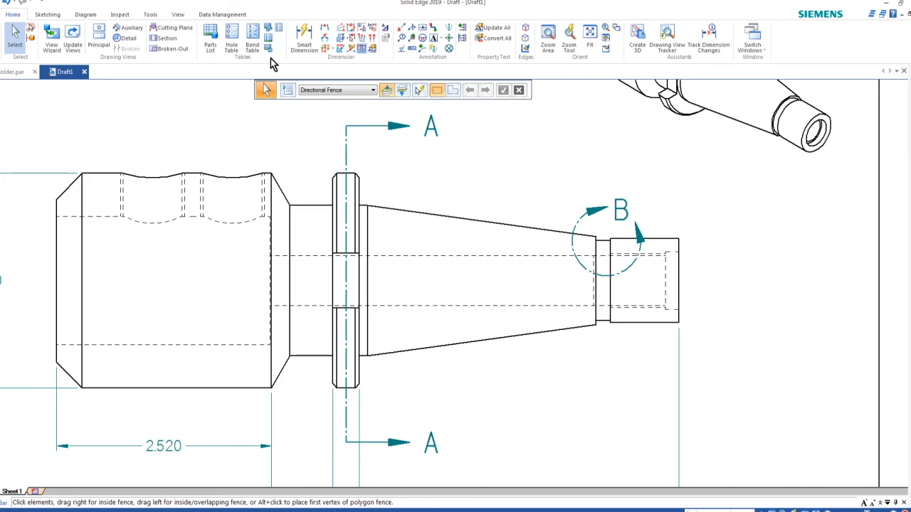
{"action": "left_click", "coordinate": [324, 33]}
{"action": "left_click", "coordinate": [670, 240]}
{"action": "left_click", "coordinate": [672, 322]}
{"action": "left_click", "coordinate": [778, 281]}
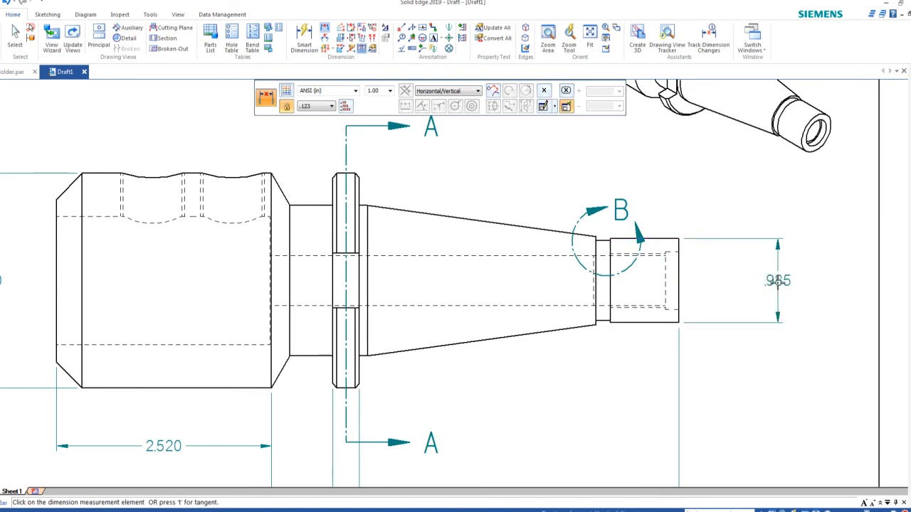
{"action": "key", "text": "Escape"}
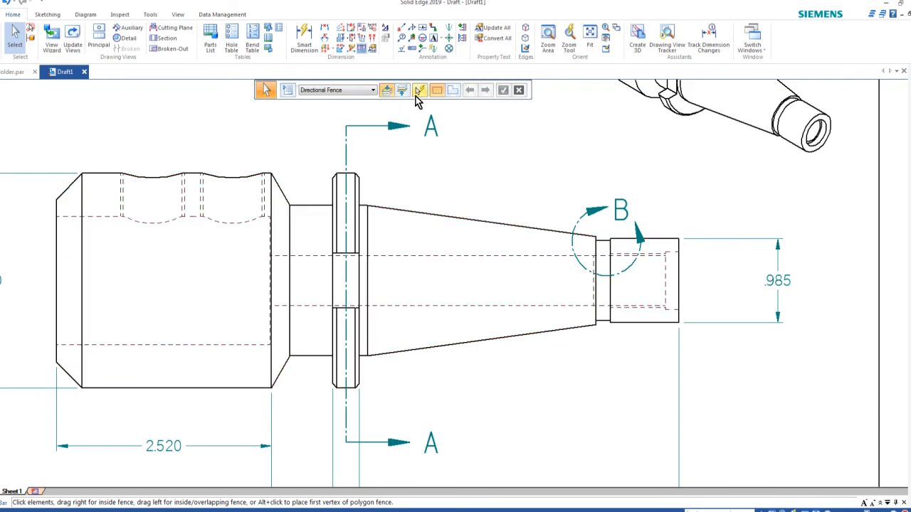
Change the small end cylinder's vertical dimension to the Limit type.
{"action": "left_click", "coordinate": [755, 240]}
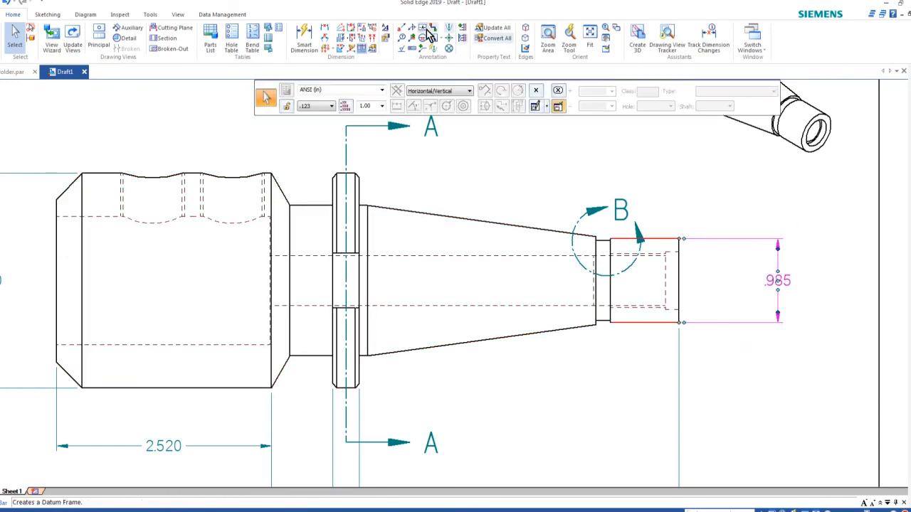
{"action": "left_click", "coordinate": [538, 91]}
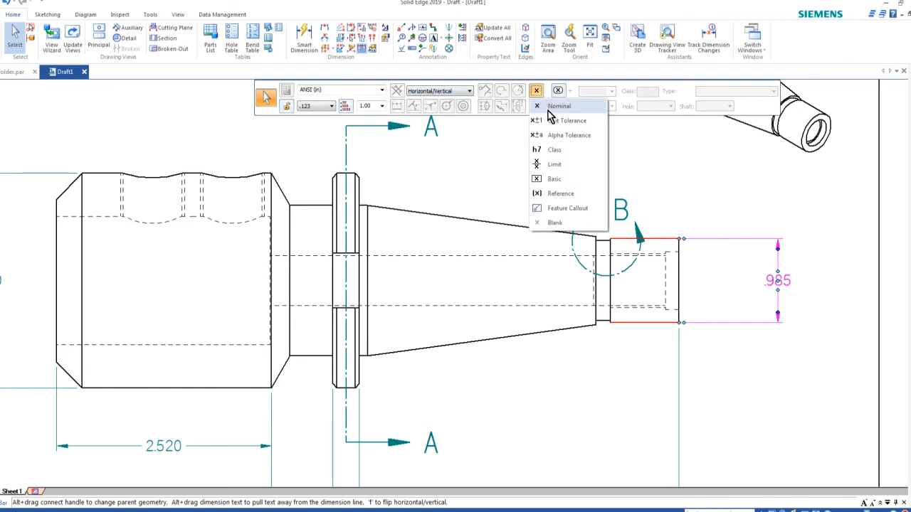
{"action": "left_click", "coordinate": [569, 165]}
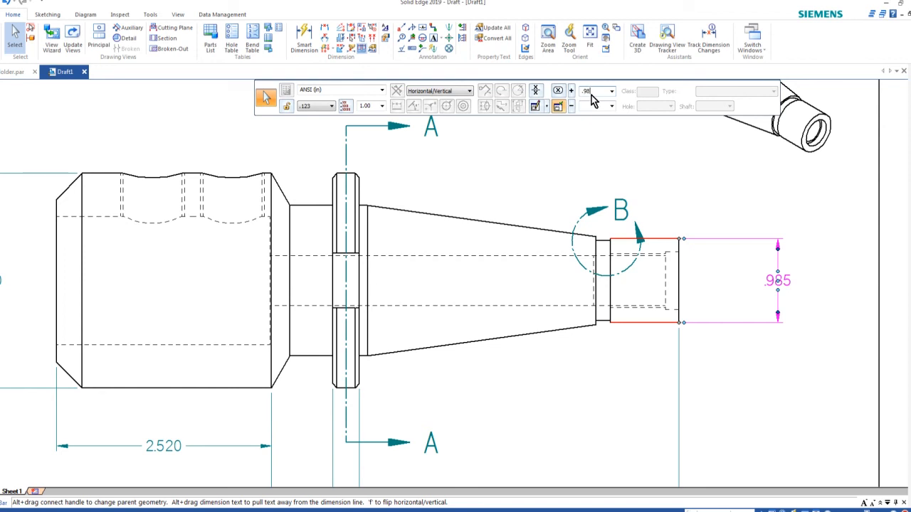
Try entering .985 as both the upper and lower tolerance of the end cylinder's limit dimension.
{"action": "left_click", "coordinate": [595, 105]}
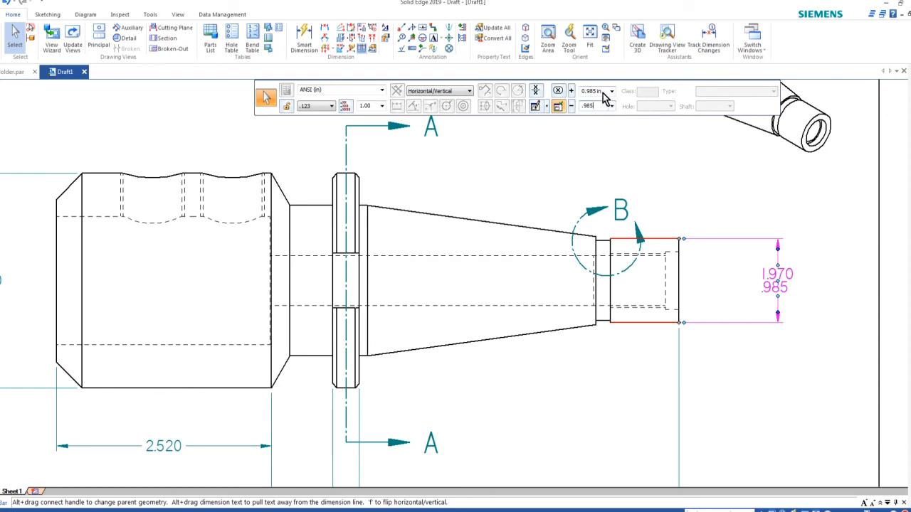
{"action": "left_click", "coordinate": [602, 93]}
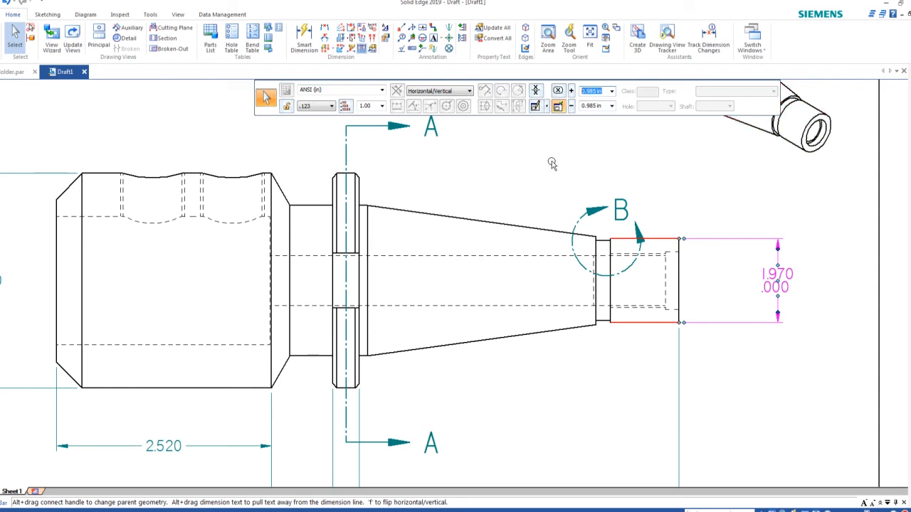
{"action": "type", "text": "."}
{"action": "key", "text": "Return"}
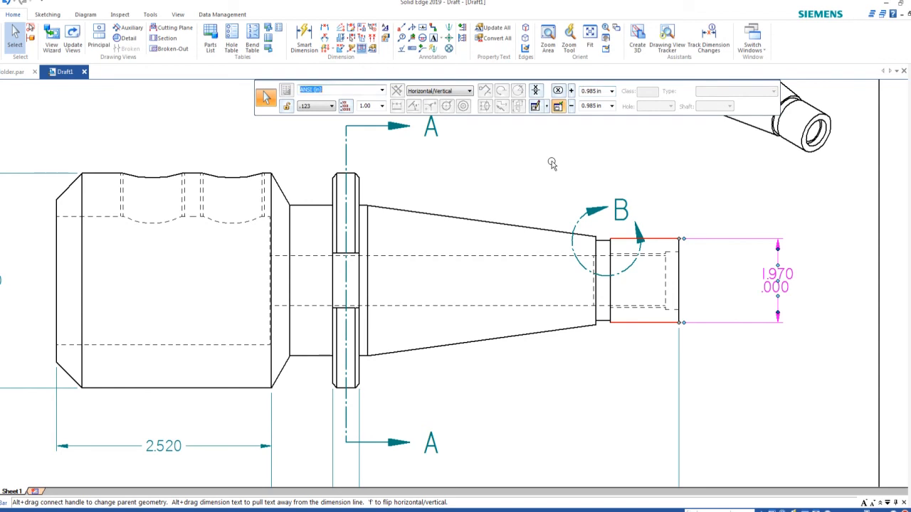
Set the end cylinder dimension's upper tolerance to 0 and its lower tolerance to 0.002 in.
{"action": "left_click", "coordinate": [603, 94]}
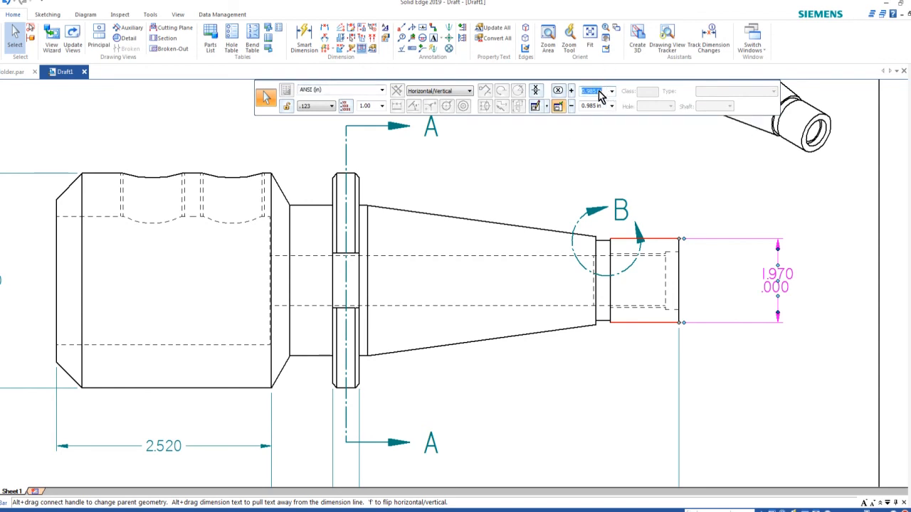
{"action": "type", "text": "0"}
{"action": "left_click", "coordinate": [602, 109]}
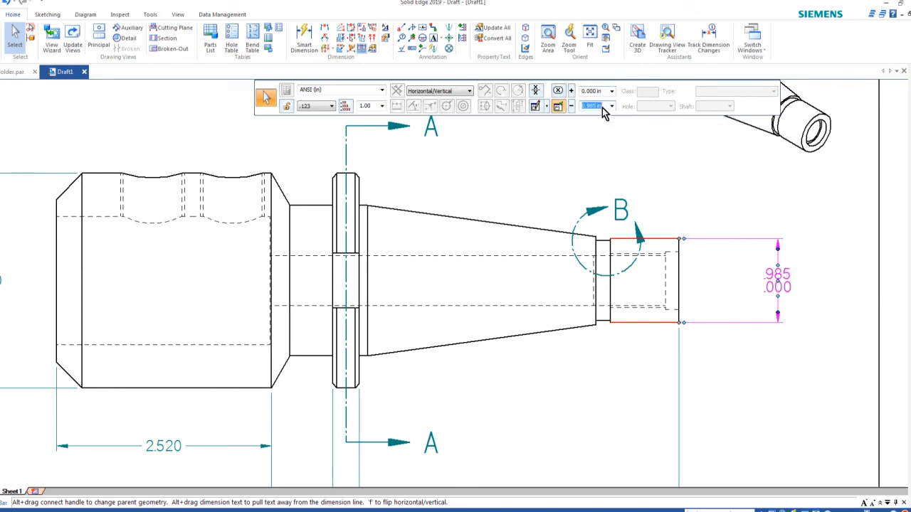
{"action": "key", "text": "BackSpace"}
{"action": "left_click", "coordinate": [604, 92]}
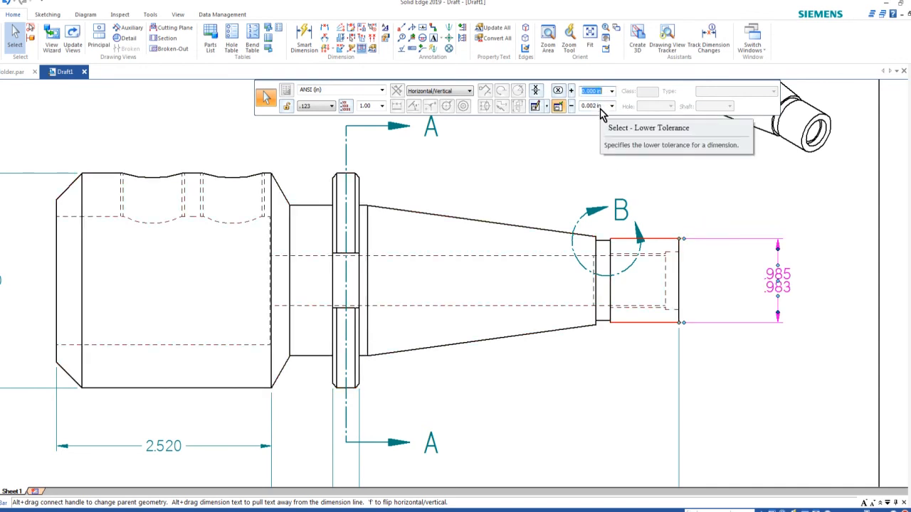
{"action": "left_click", "coordinate": [648, 161]}
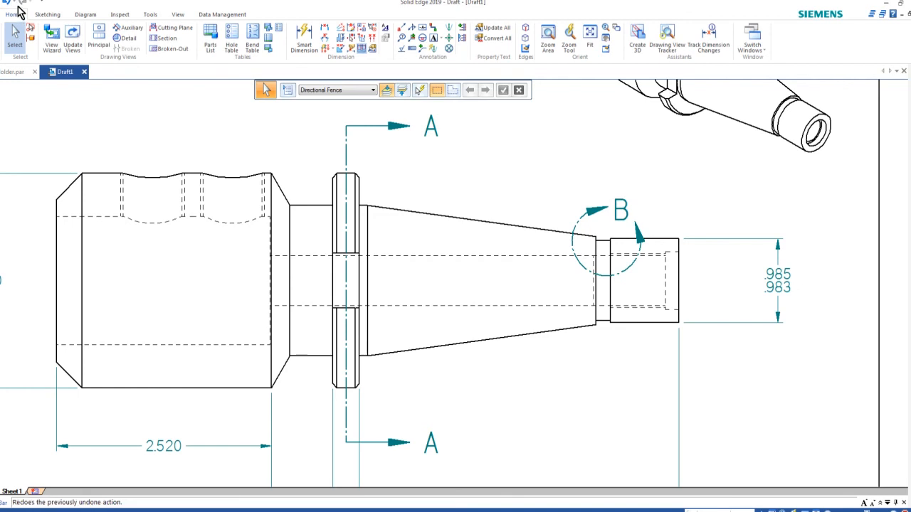
Undo the tolerance values entered on the end cylinder's dimension.
{"action": "left_click", "coordinate": [9, 4]}
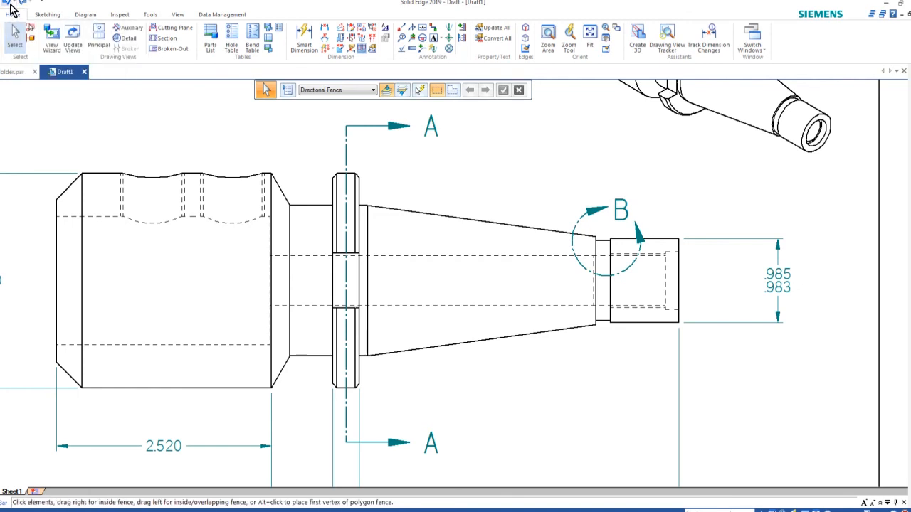
{"action": "left_click", "coordinate": [9, 4]}
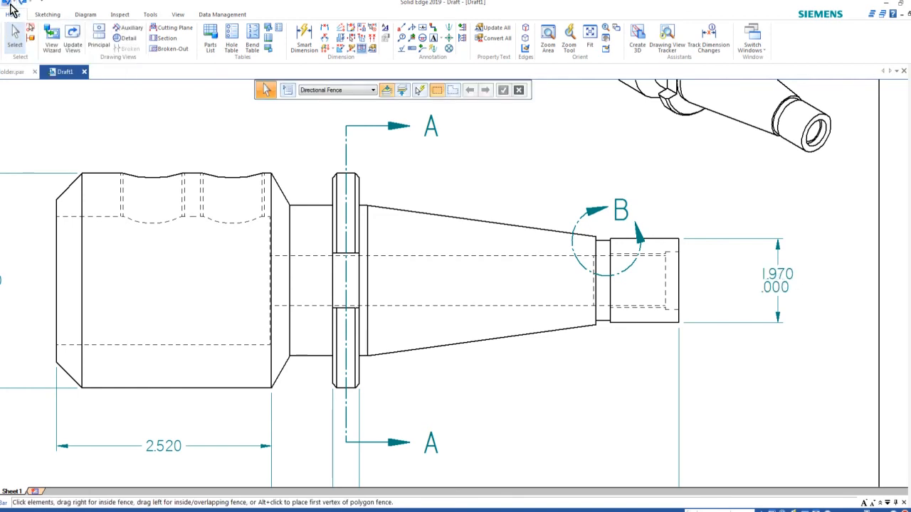
{"action": "left_click", "coordinate": [9, 4]}
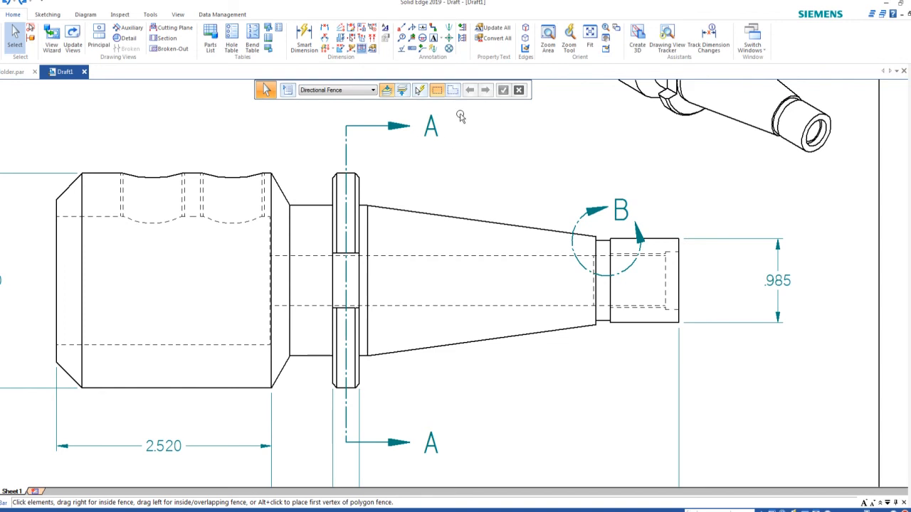
Give the end cylinder's limit dimension an upper tolerance of 0 and a lower tolerance of .002 in.
{"action": "left_click", "coordinate": [779, 251]}
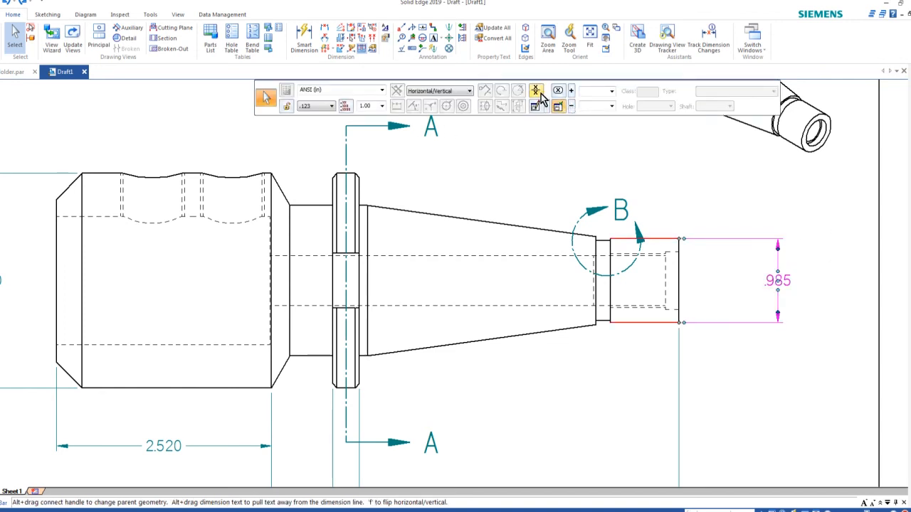
{"action": "left_click", "coordinate": [591, 107]}
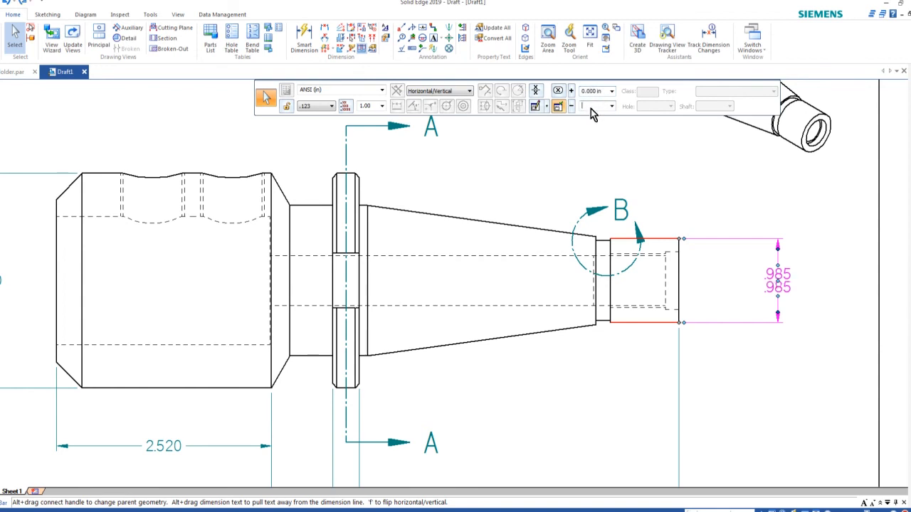
{"action": "type", "text": "-"}
{"action": "type", "text": ".002"}
{"action": "left_click", "coordinate": [592, 91]}
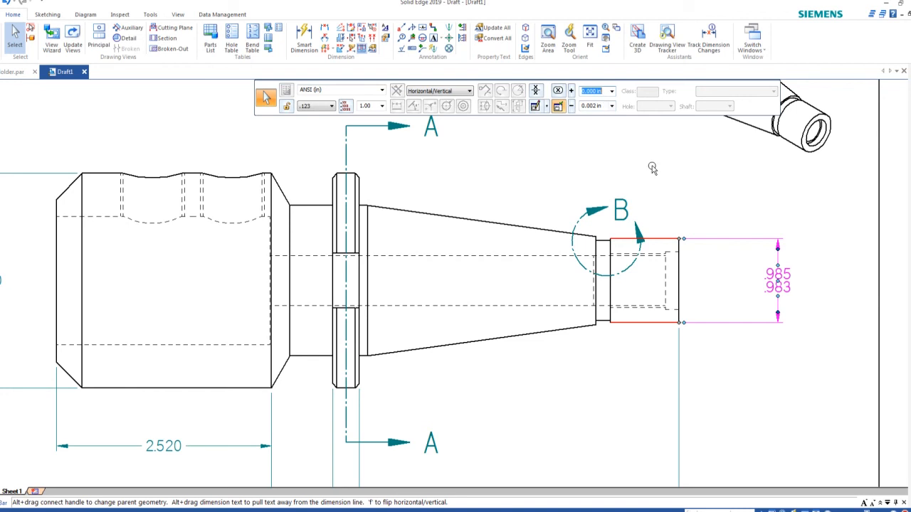
{"action": "left_click", "coordinate": [691, 193]}
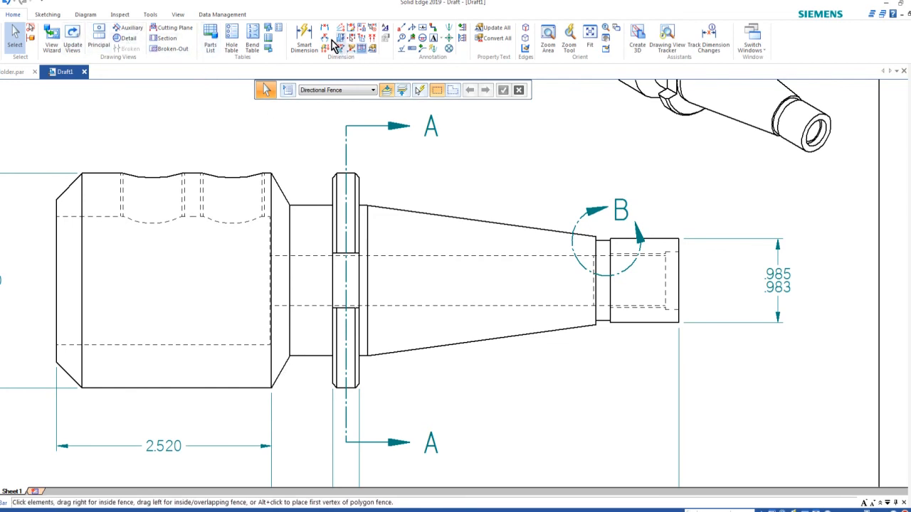
{"action": "left_click", "coordinate": [304, 34]}
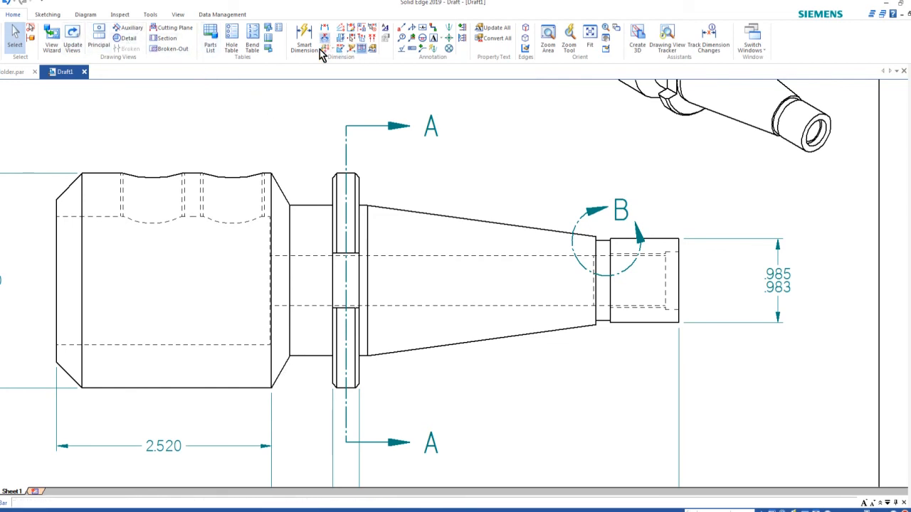
{"action": "left_click", "coordinate": [281, 187]}
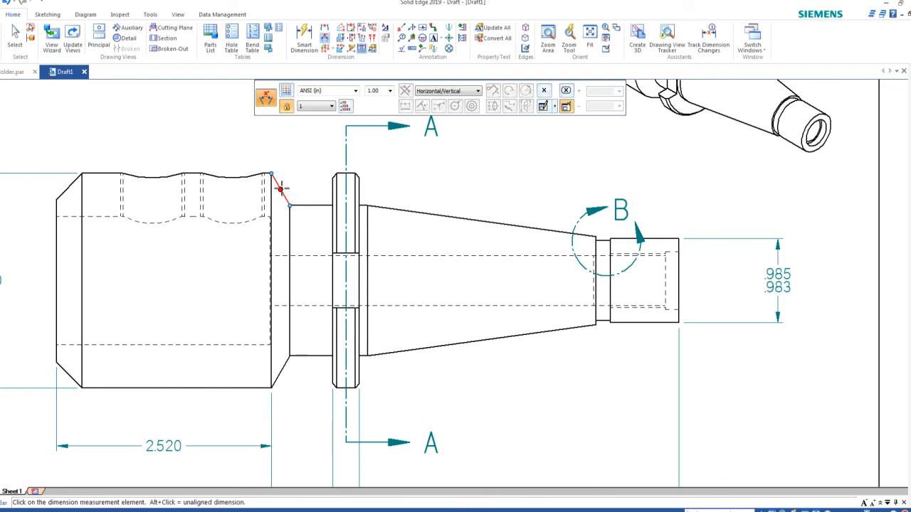
{"action": "left_click", "coordinate": [100, 174]}
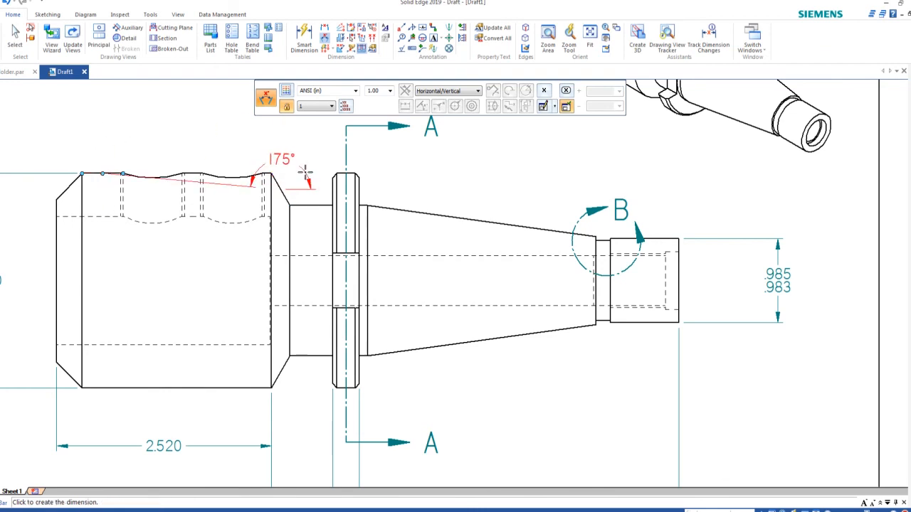
{"action": "key", "text": "Escape"}
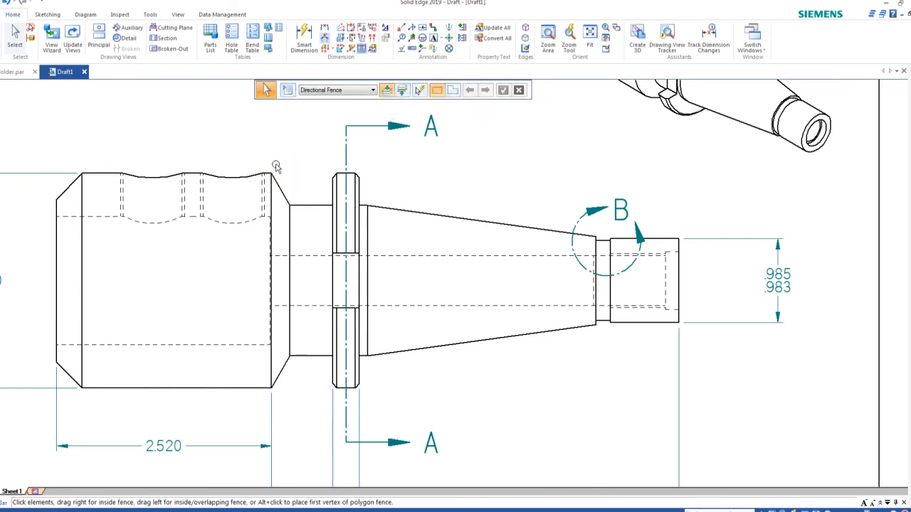
Dimension the angle between the neck's upper edge and the sloped shoulder of the large cylinder in the main view.
{"action": "scroll", "coordinate": [270, 153], "scroll_direction": "down", "scroll_amount": 3}
{"action": "scroll", "coordinate": [267, 143], "scroll_direction": "up", "scroll_amount": 5}
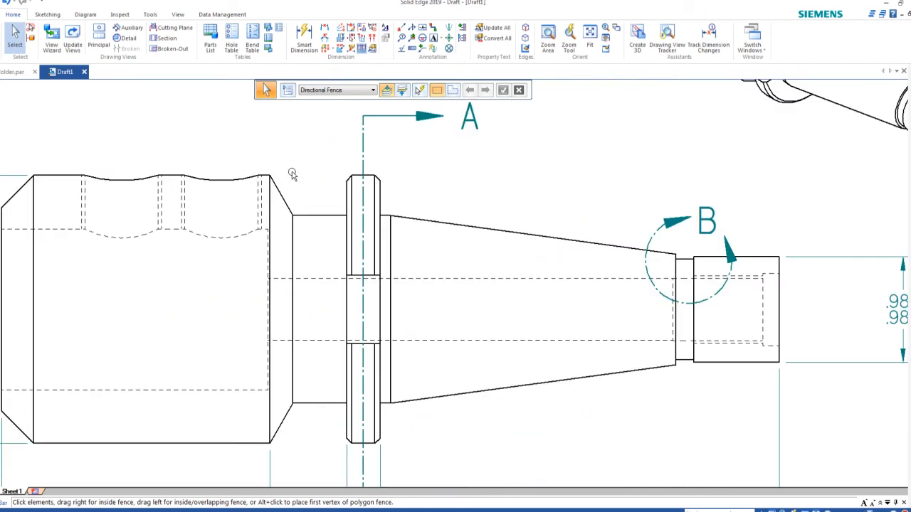
{"action": "left_click", "coordinate": [306, 39]}
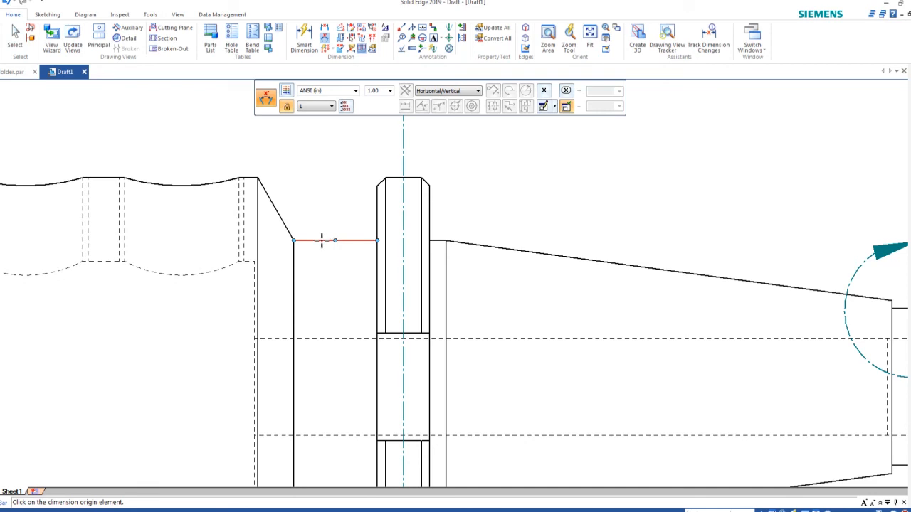
{"action": "left_click", "coordinate": [317, 240]}
{"action": "left_click", "coordinate": [283, 223]}
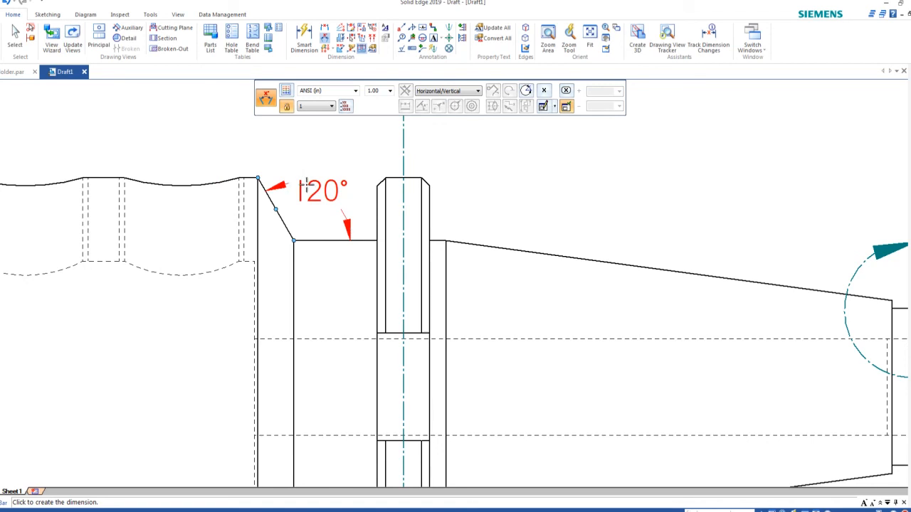
{"action": "left_click", "coordinate": [306, 185]}
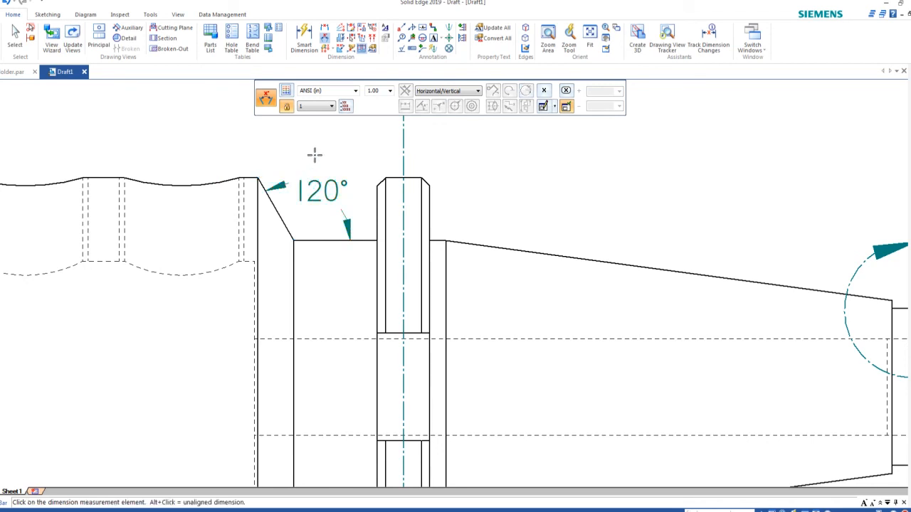
{"action": "key", "text": "Escape"}
{"action": "scroll", "coordinate": [476, 242], "scroll_direction": "down", "scroll_amount": 4}
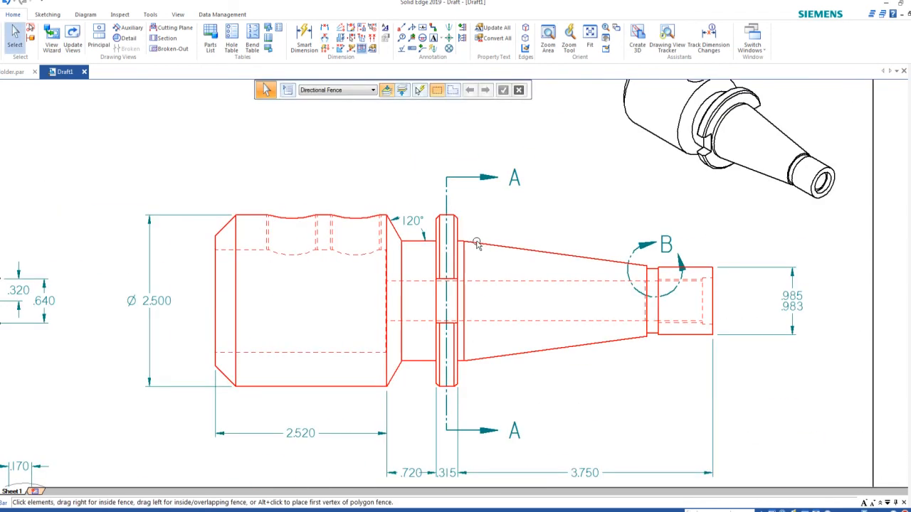
{"action": "scroll", "coordinate": [476, 243], "scroll_direction": "up", "scroll_amount": 2}
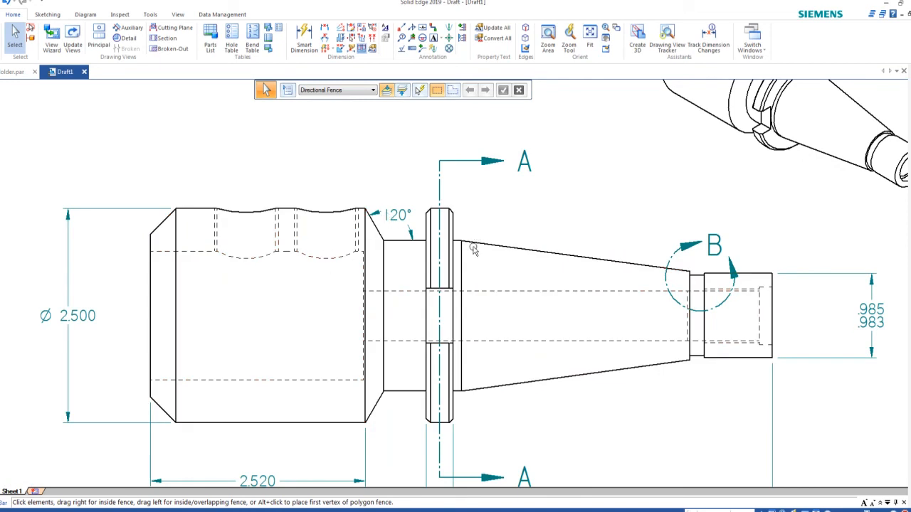
{"action": "left_click", "coordinate": [324, 39]}
{"action": "scroll", "coordinate": [454, 221], "scroll_direction": "up", "scroll_amount": 2}
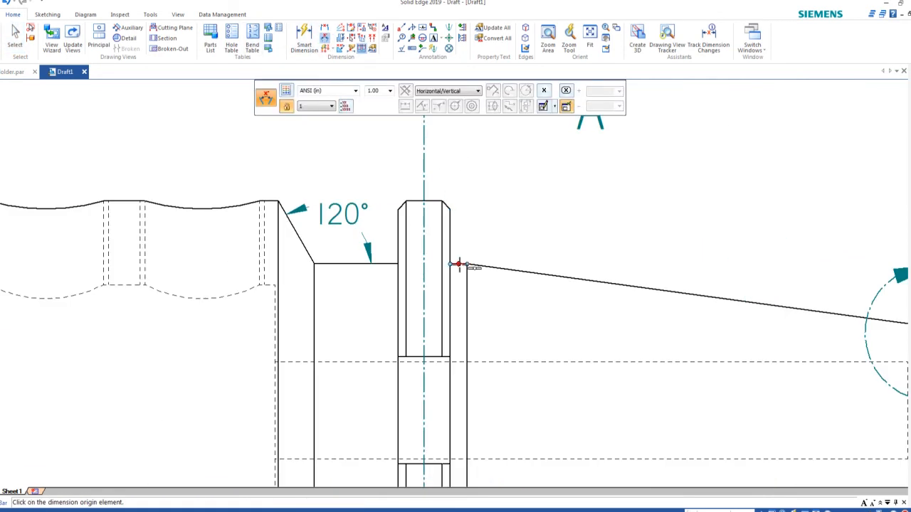
{"action": "left_click", "coordinate": [458, 264]}
{"action": "left_click", "coordinate": [505, 270]}
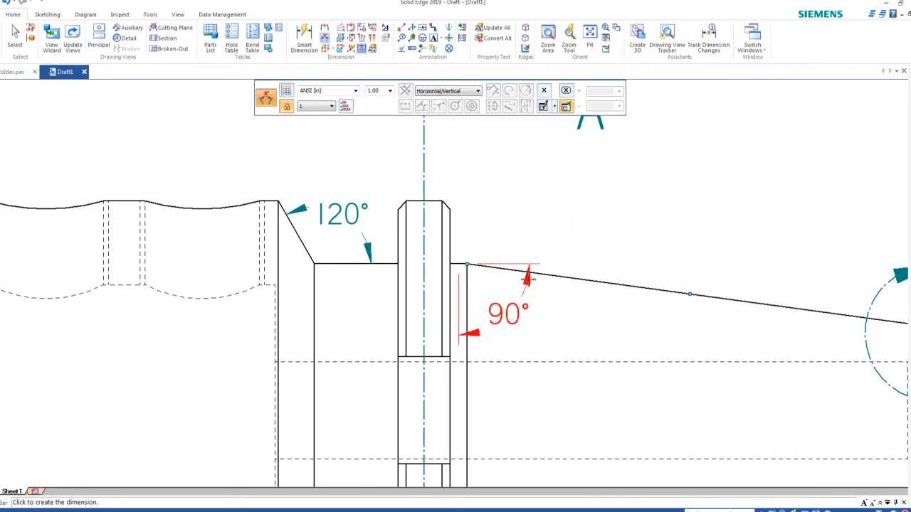
{"action": "key", "text": "Escape"}
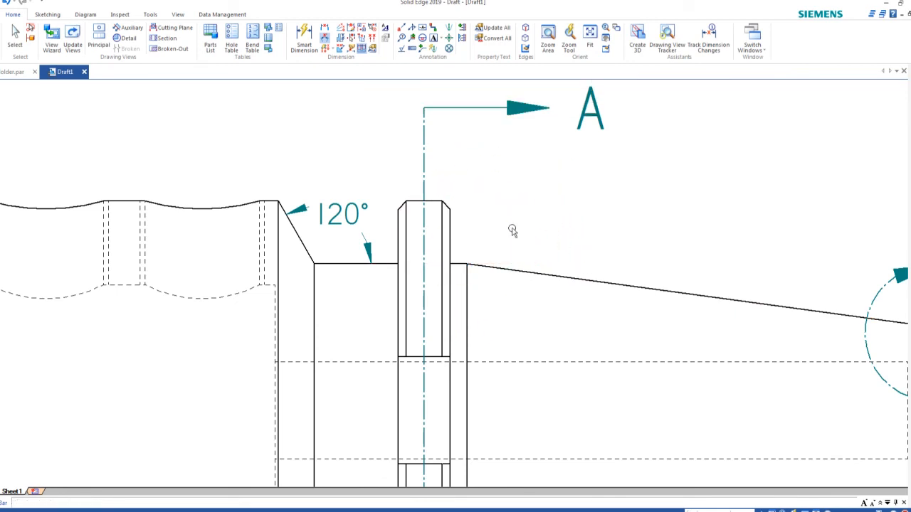
{"action": "left_click", "coordinate": [328, 48]}
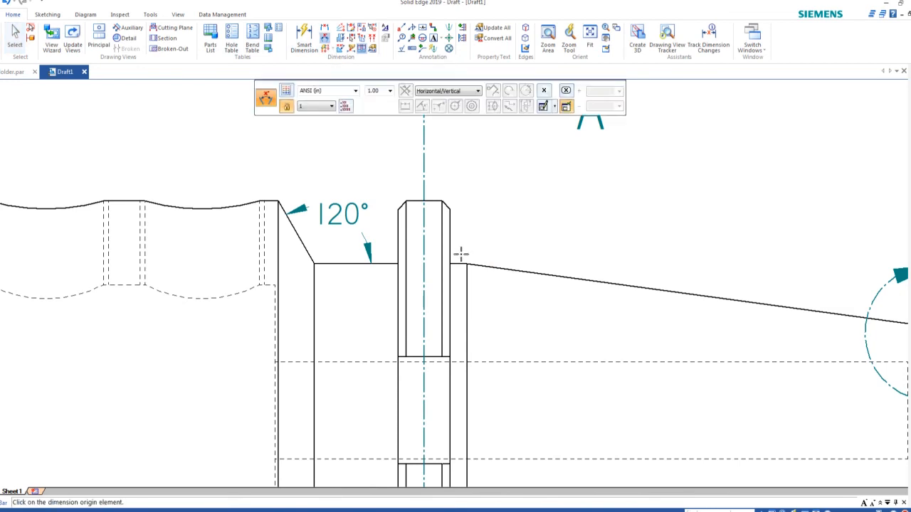
{"action": "left_click", "coordinate": [460, 265]}
{"action": "left_click", "coordinate": [498, 268]}
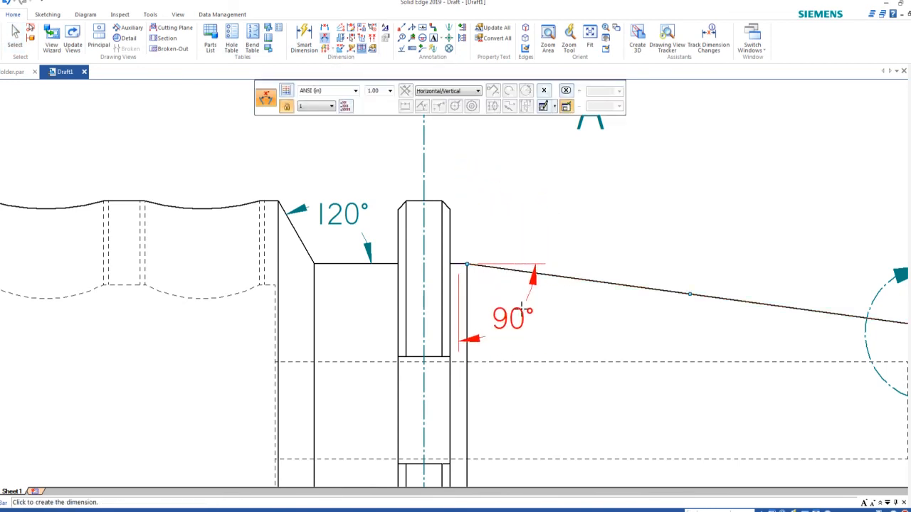
{"action": "key", "text": "Escape"}
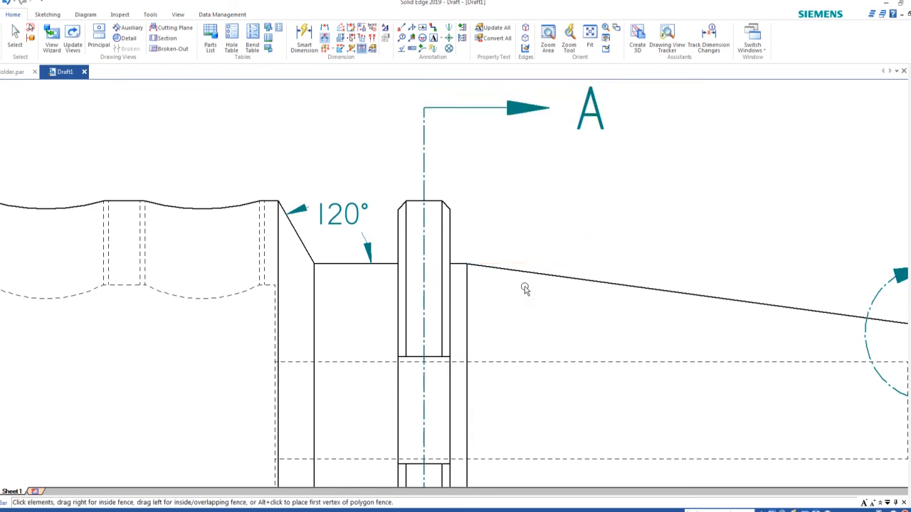
Dimension the angle between the vertical edge at the taper's large end and the taper's upper sloped edge.
{"action": "left_click", "coordinate": [325, 37]}
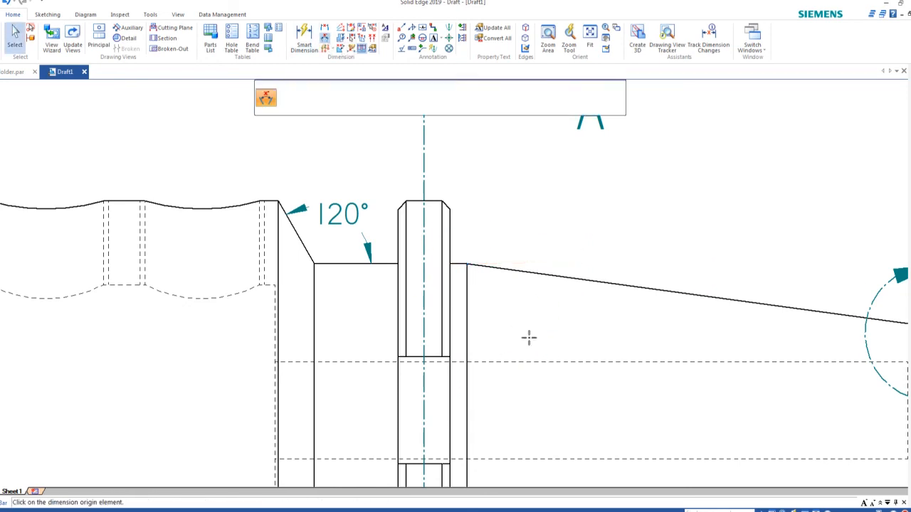
{"action": "left_click", "coordinate": [468, 295]}
{"action": "left_click", "coordinate": [501, 269]}
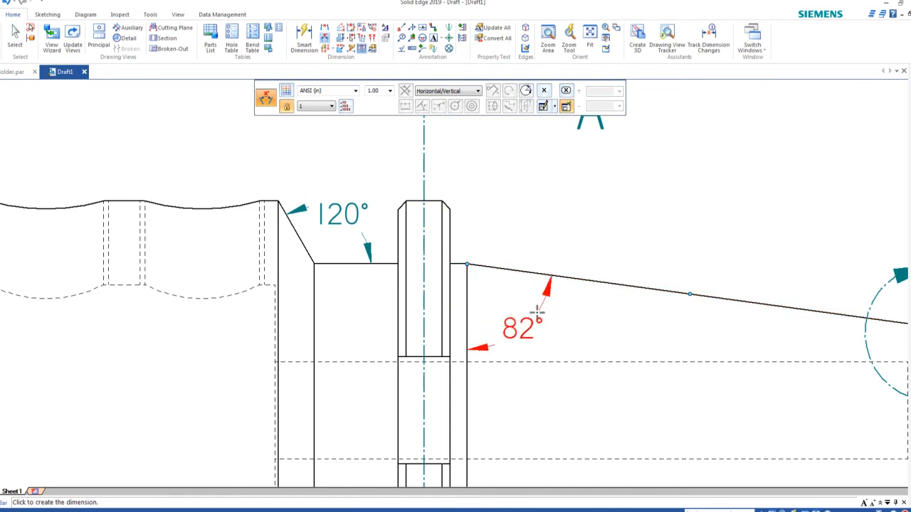
{"action": "left_click", "coordinate": [541, 312]}
{"action": "key", "text": "Escape"}
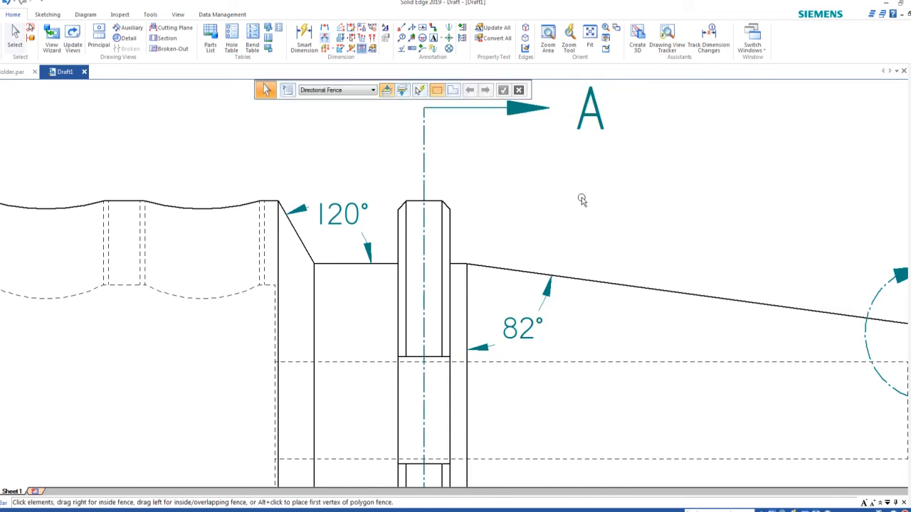
Start a broken-out section profile on the main view and sketch straight boundary segments around the large cylinder's open end and underside.
{"action": "scroll", "coordinate": [569, 199], "scroll_direction": "down", "scroll_amount": 5}
{"action": "scroll", "coordinate": [527, 256], "scroll_direction": "up", "scroll_amount": 2}
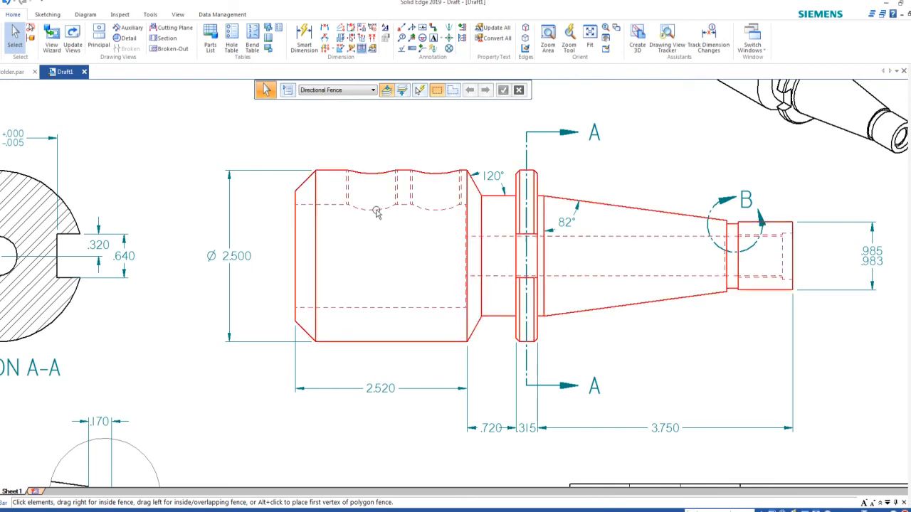
{"action": "scroll", "coordinate": [376, 212], "scroll_direction": "down", "scroll_amount": 2}
{"action": "scroll", "coordinate": [400, 203], "scroll_direction": "up", "scroll_amount": 3}
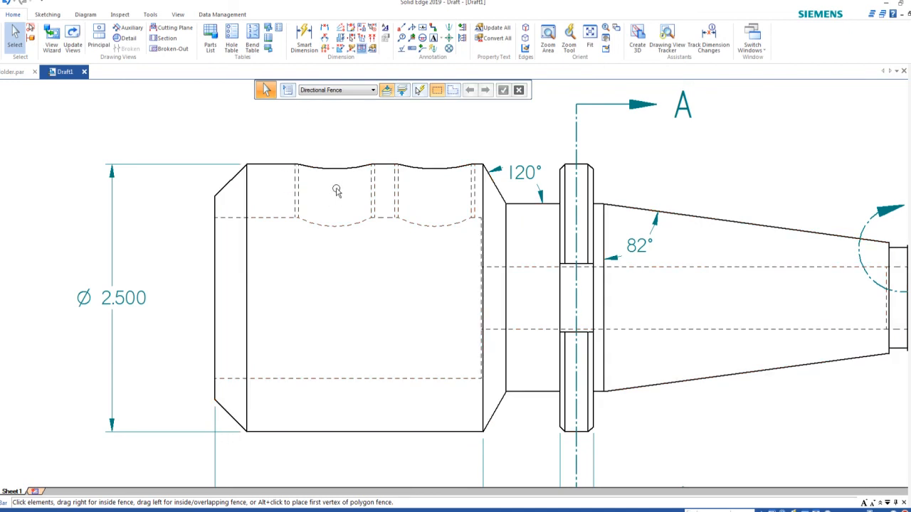
{"action": "scroll", "coordinate": [422, 304], "scroll_direction": "down", "scroll_amount": 3}
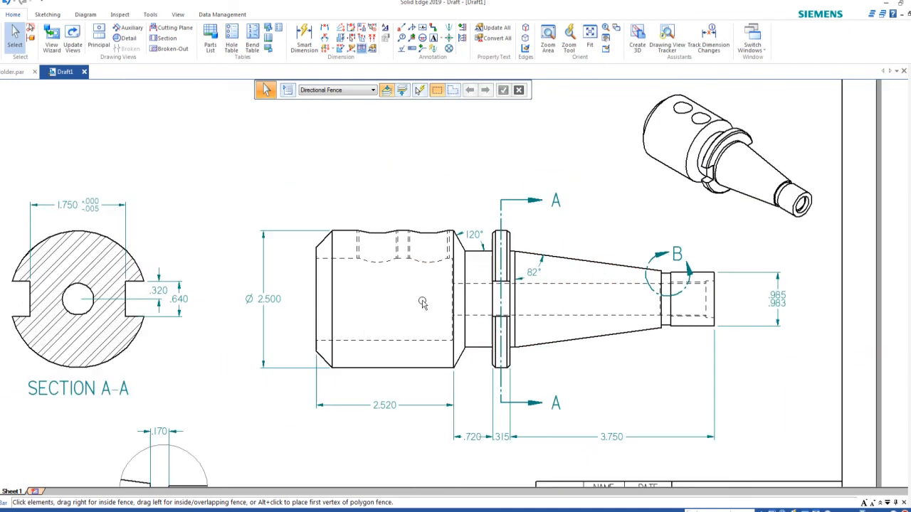
{"action": "scroll", "coordinate": [460, 245], "scroll_direction": "up", "scroll_amount": 2}
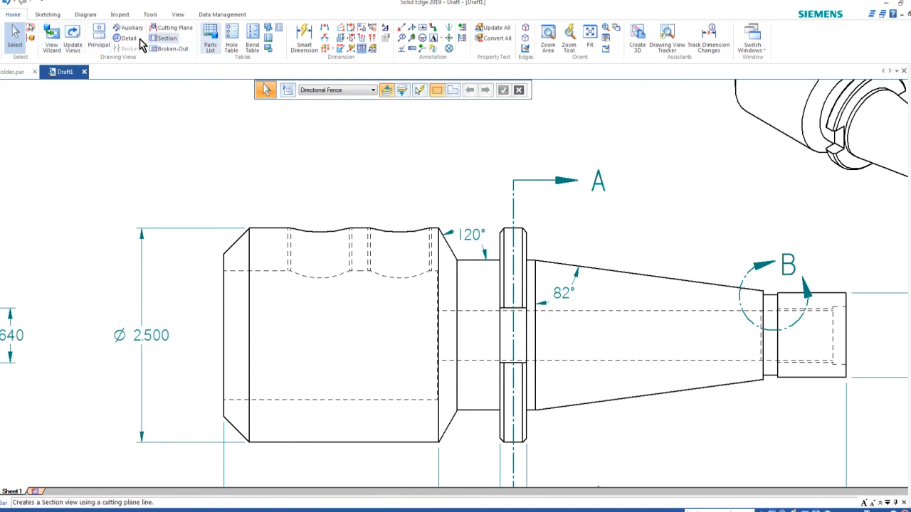
{"action": "left_click", "coordinate": [174, 50]}
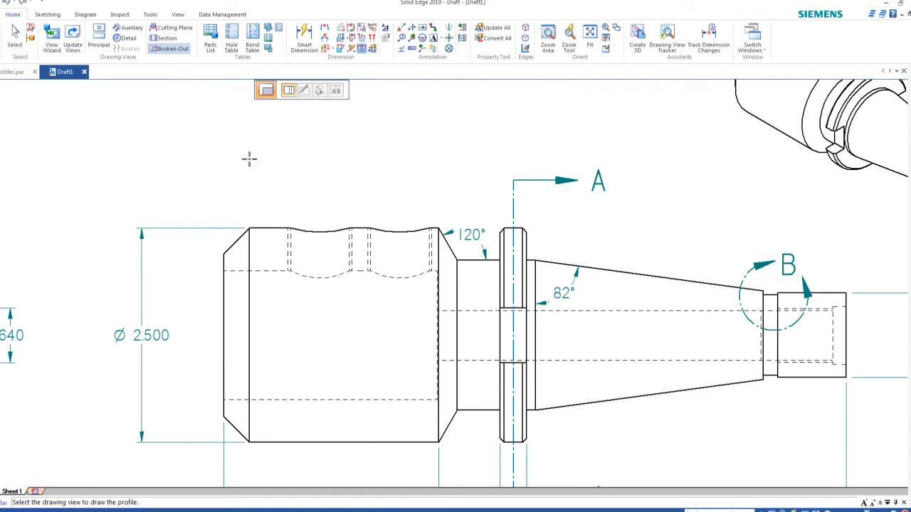
{"action": "left_click", "coordinate": [263, 228]}
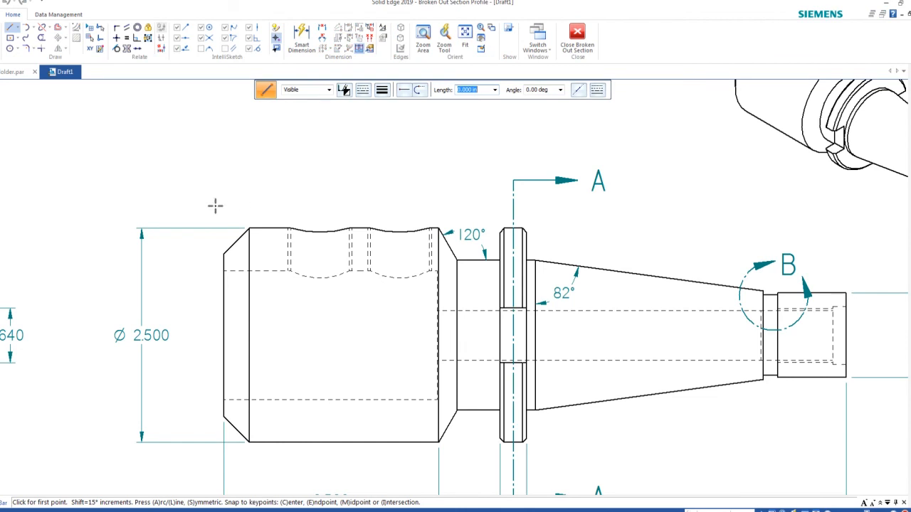
{"action": "left_click", "coordinate": [250, 211]}
{"action": "left_click", "coordinate": [200, 240]}
{"action": "left_click", "coordinate": [200, 344]}
{"action": "left_click", "coordinate": [200, 443]}
{"action": "left_click", "coordinate": [312, 474]}
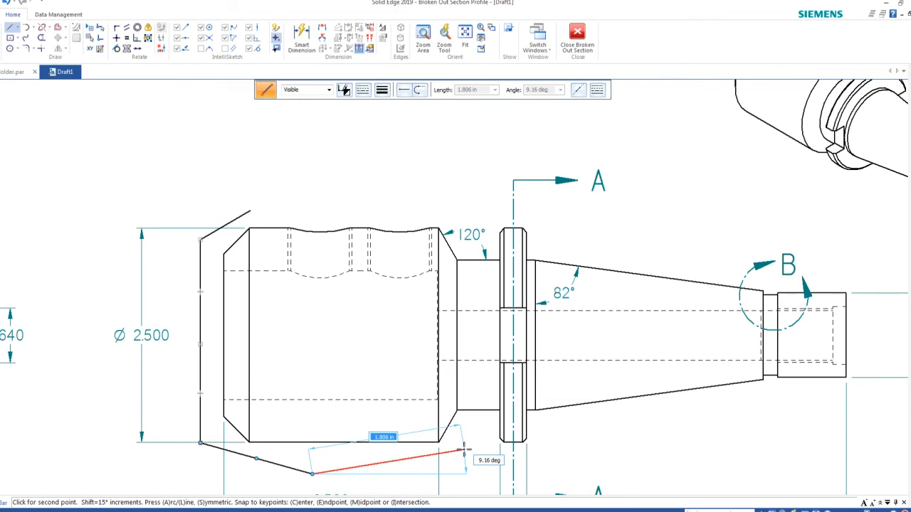
{"action": "left_click", "coordinate": [459, 447]}
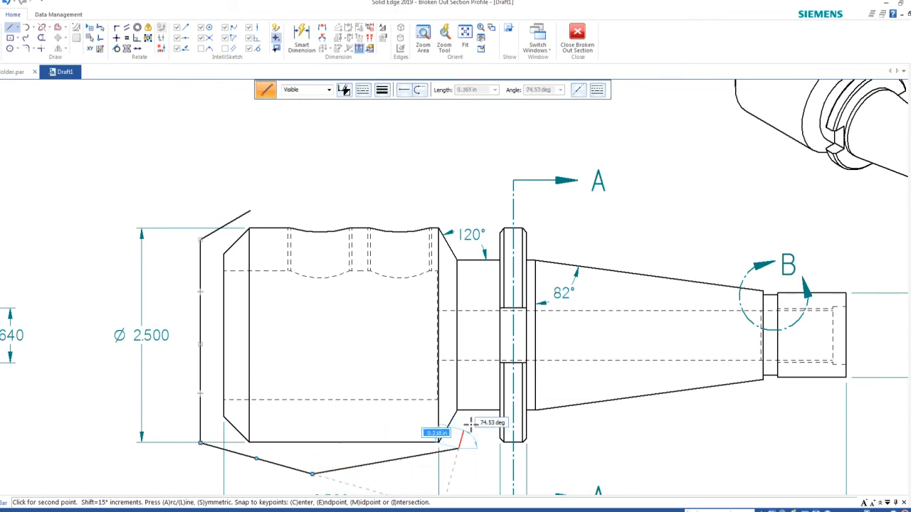
Continue the boundary with three arcs across the large cylinder's shoulder end, then close it with straight segments above the cylinder.
{"action": "left_click", "coordinate": [418, 90]}
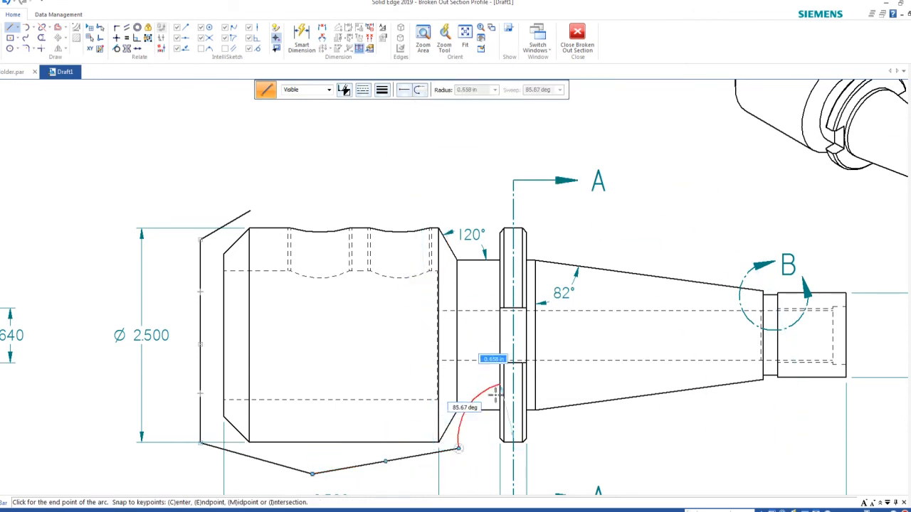
{"action": "left_click", "coordinate": [444, 399]}
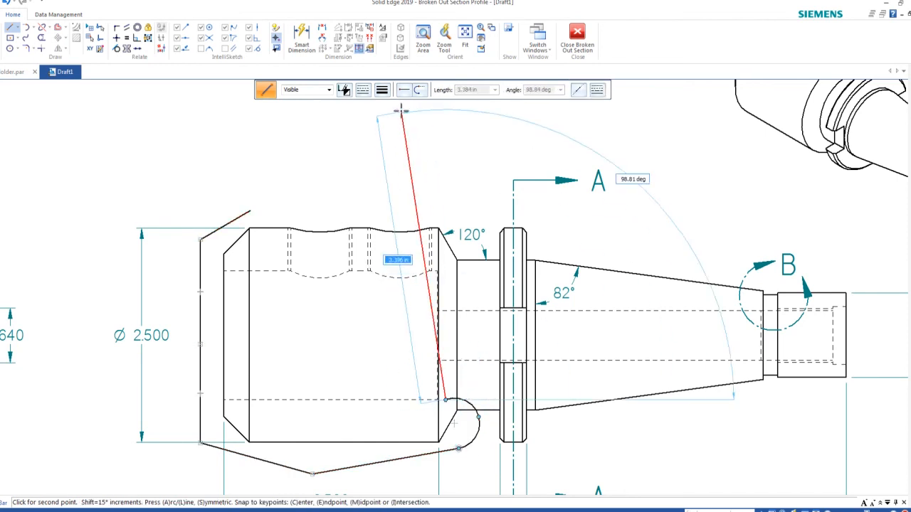
{"action": "left_click", "coordinate": [417, 90]}
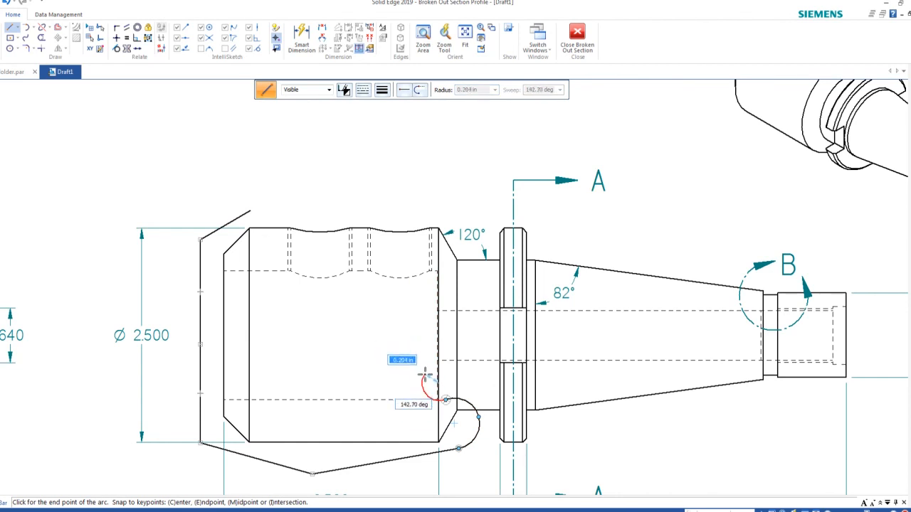
{"action": "left_click", "coordinate": [426, 375]}
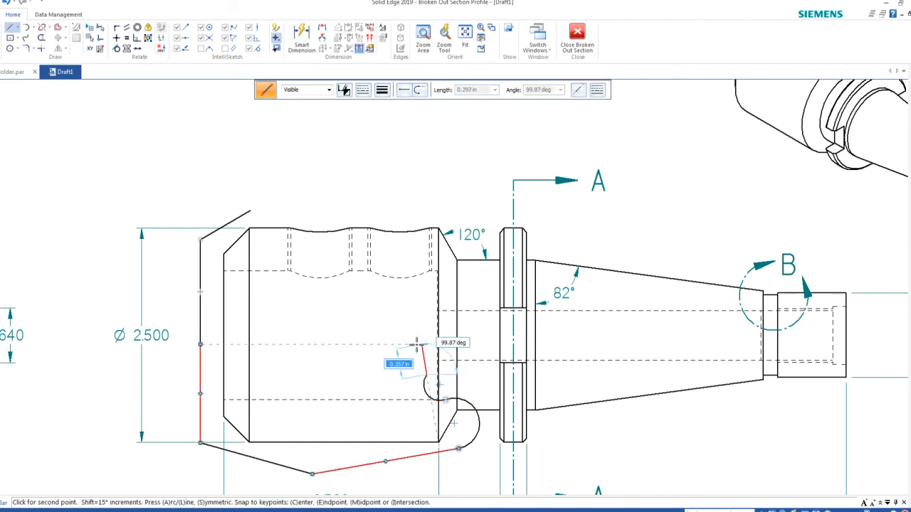
{"action": "left_click", "coordinate": [418, 90]}
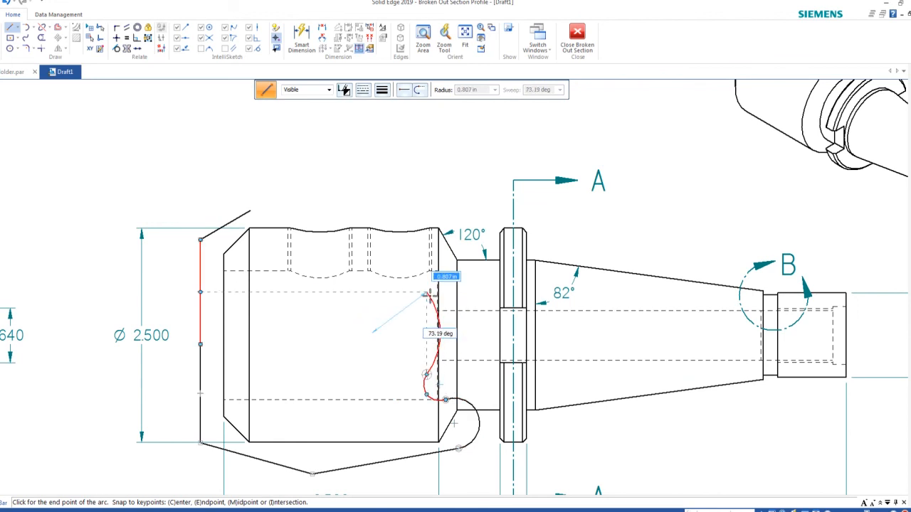
{"action": "left_click", "coordinate": [427, 294]}
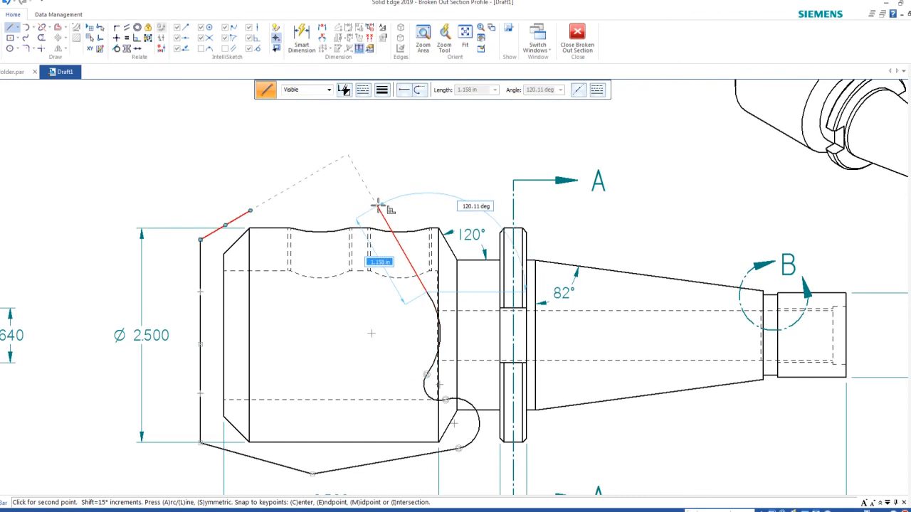
{"action": "left_click", "coordinate": [379, 208]}
{"action": "left_click", "coordinate": [249, 210]}
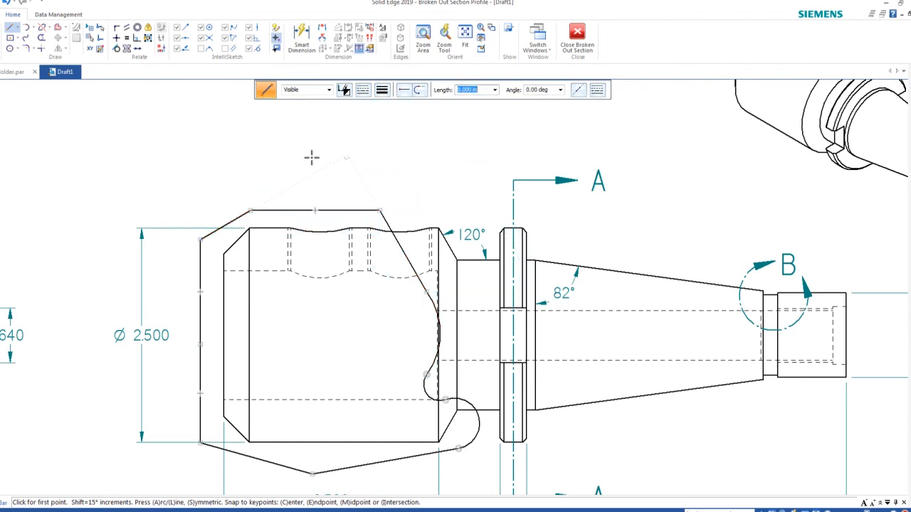
{"action": "key", "text": "Escape"}
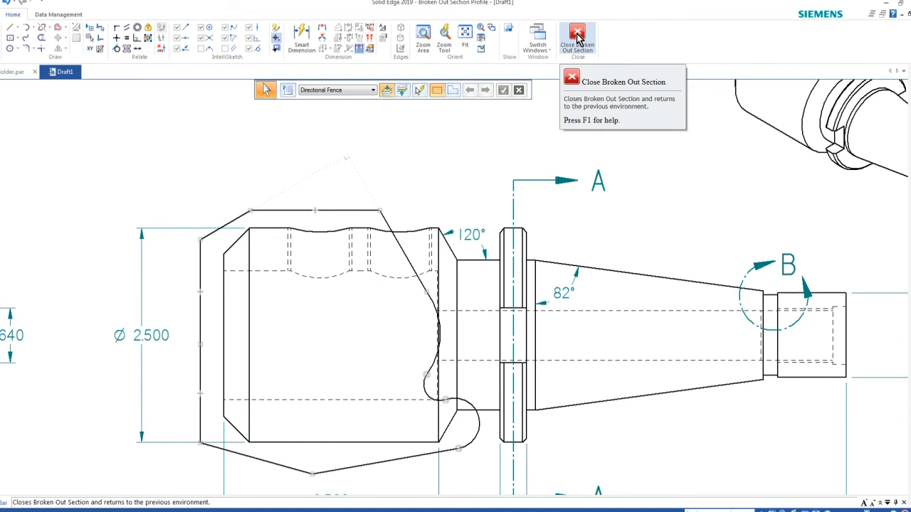
Finish the profile, apply the broken-out section to the main view at a depth of 1.25 in, and dismiss the Dimension Tracker report.
{"action": "left_click", "coordinate": [576, 40]}
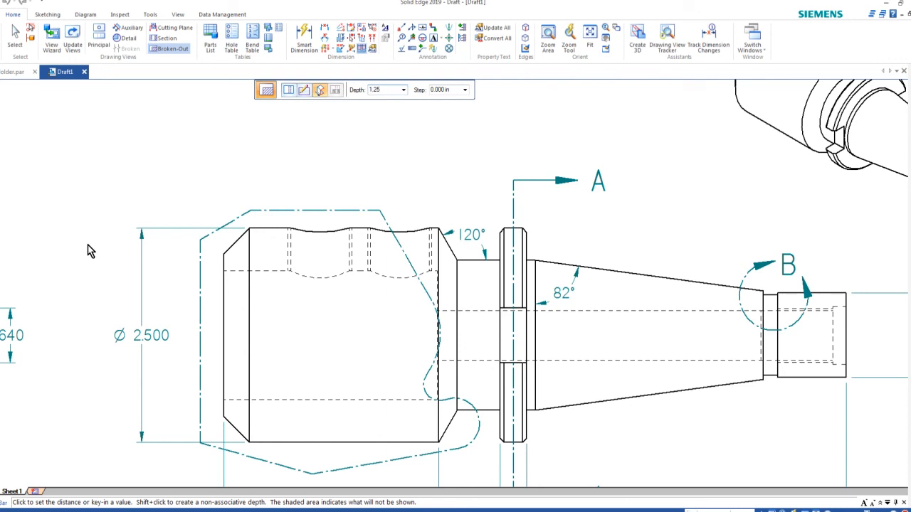
{"action": "key", "text": "Return"}
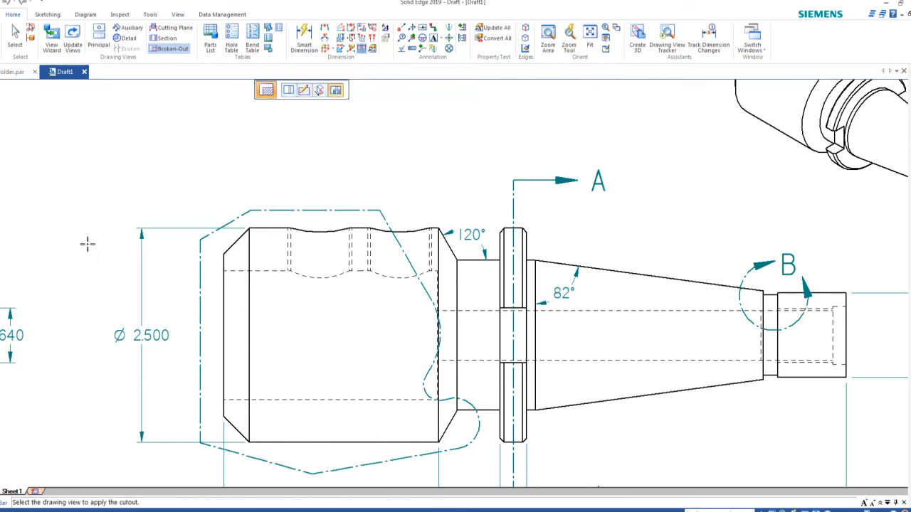
{"action": "left_click", "coordinate": [271, 226]}
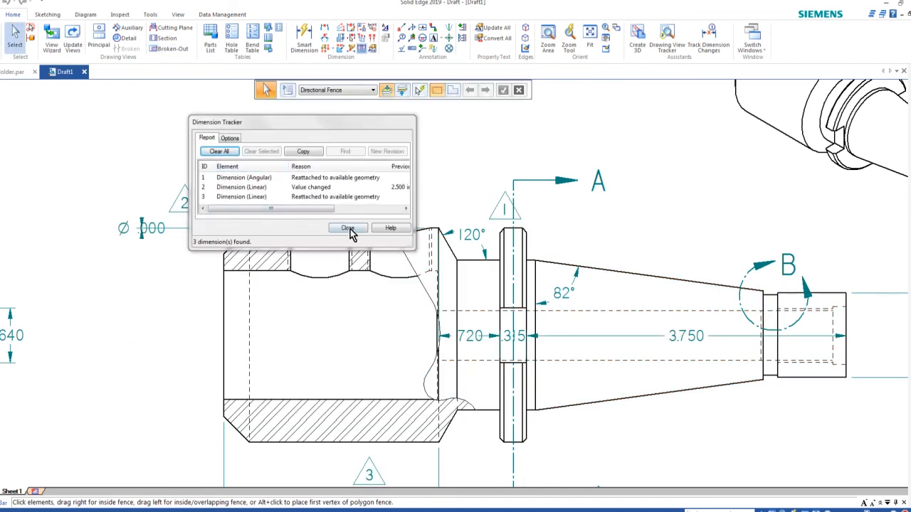
{"action": "left_click", "coordinate": [349, 228]}
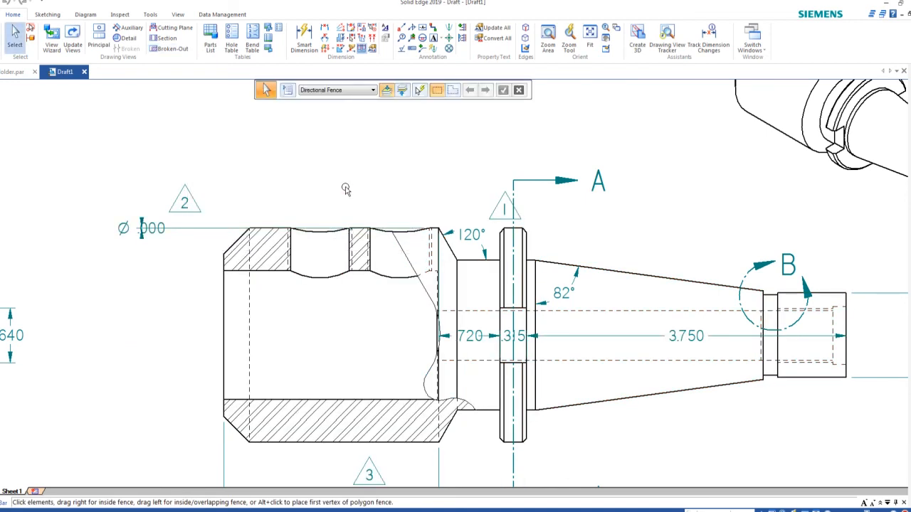
Replace the collapsed diameter dimension with a vertical dimension between the large cylinder's upper and lower outer edges, placed outside its open end.
{"action": "left_click", "coordinate": [178, 232]}
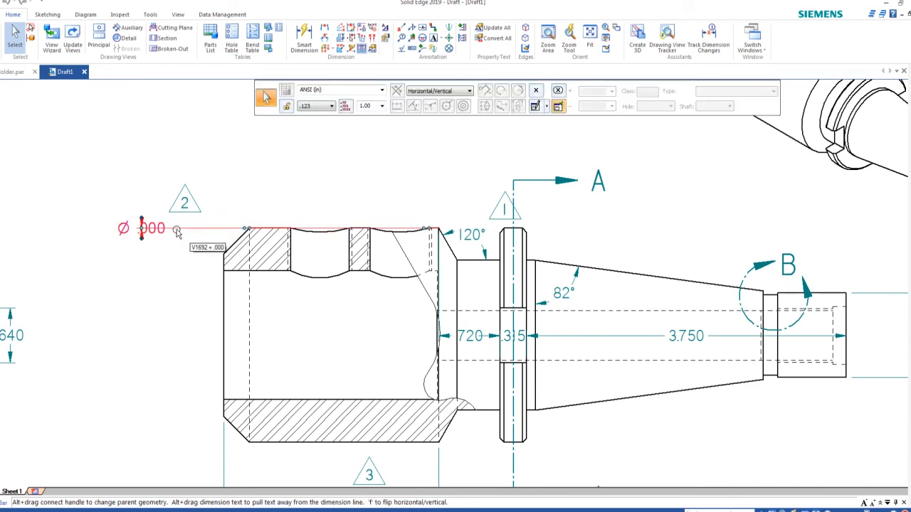
{"action": "key", "text": "Delete"}
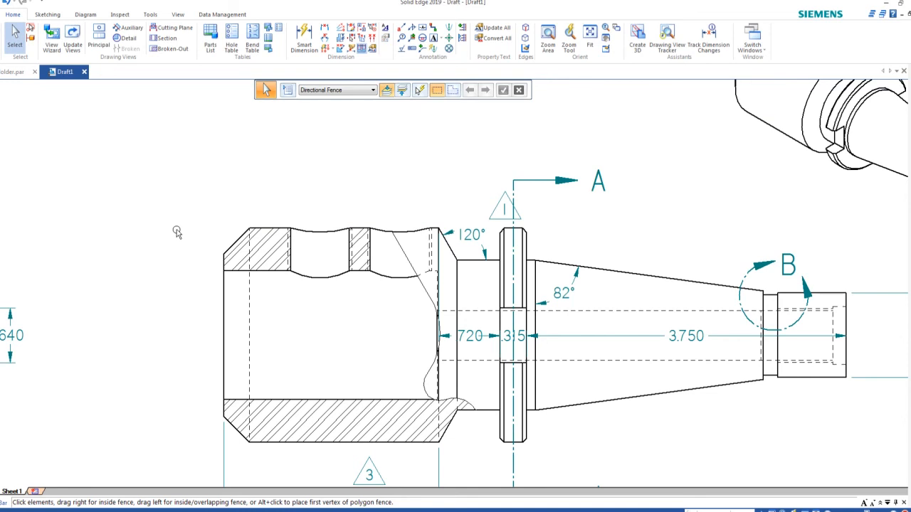
{"action": "scroll", "coordinate": [321, 224], "scroll_direction": "up", "scroll_amount": 1}
{"action": "scroll", "coordinate": [321, 224], "scroll_direction": "down", "scroll_amount": 2}
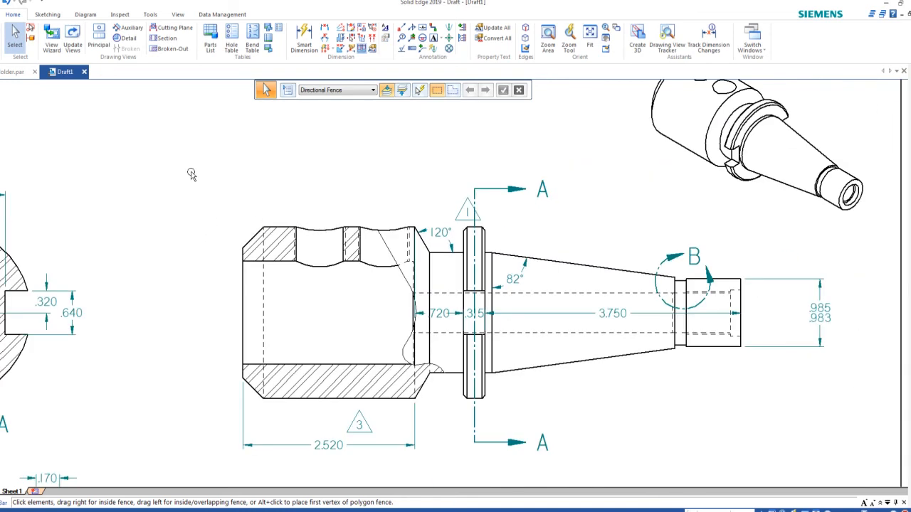
{"action": "left_click", "coordinate": [304, 34]}
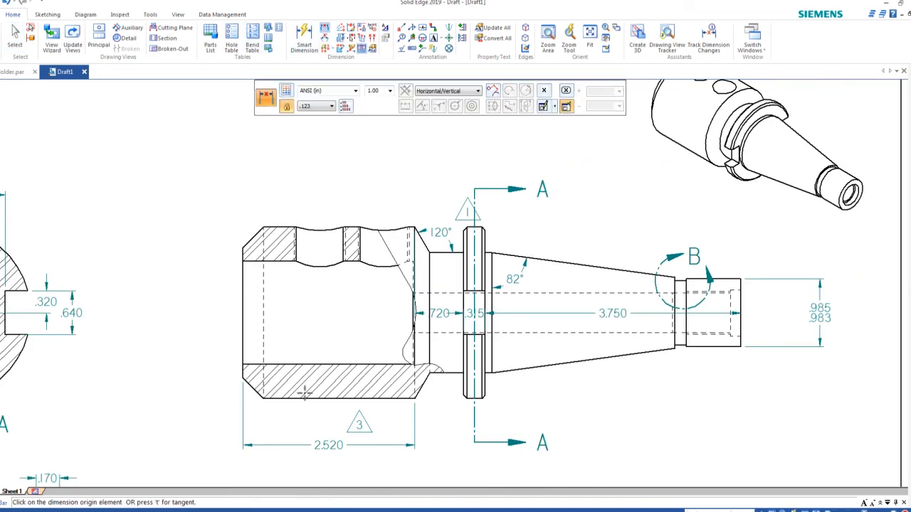
{"action": "left_click", "coordinate": [284, 398]}
{"action": "left_click", "coordinate": [276, 226]}
{"action": "left_click", "coordinate": [171, 262]}
{"action": "scroll", "coordinate": [228, 315], "scroll_direction": "down", "scroll_amount": 2}
{"action": "scroll", "coordinate": [214, 315], "scroll_direction": "up", "scroll_amount": 3}
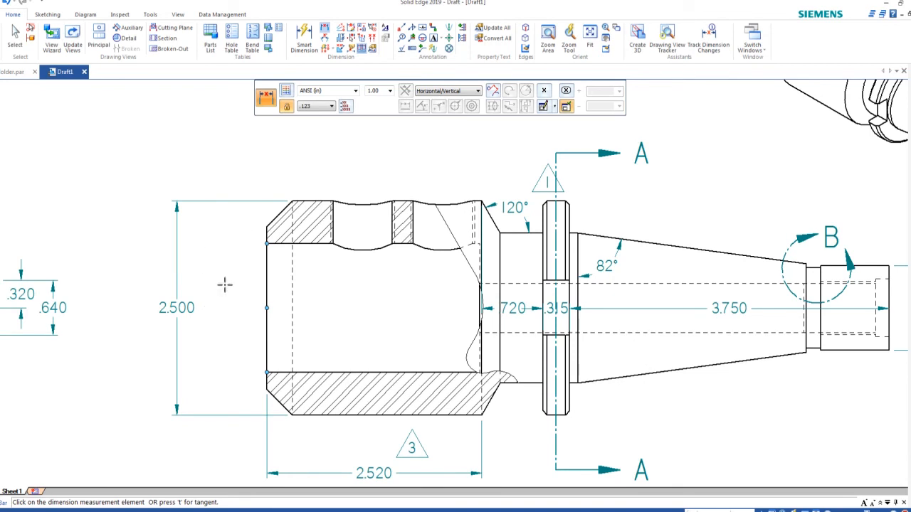
{"action": "key", "text": "Escape"}
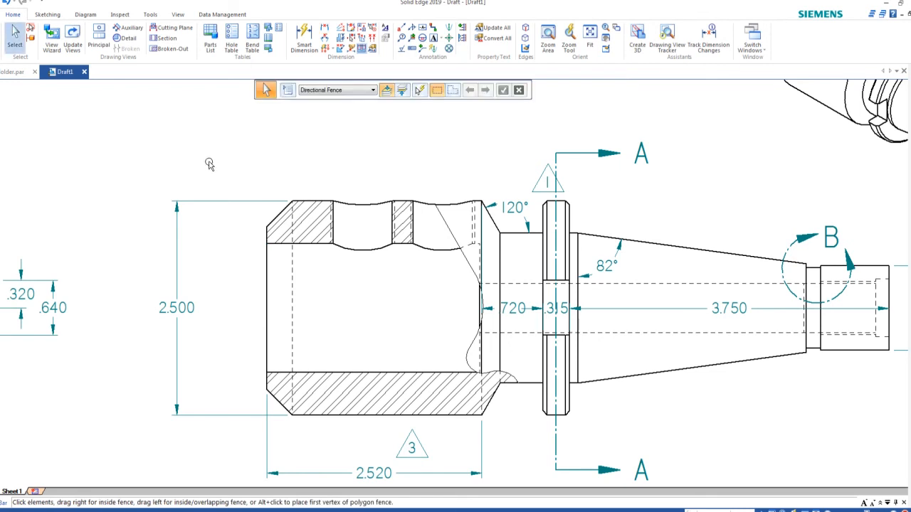
Dimension the large cylinder's bore vertically between its upper and lower inner edges, placing it just outside the open end.
{"action": "left_click", "coordinate": [324, 27]}
{"action": "left_click", "coordinate": [283, 243]}
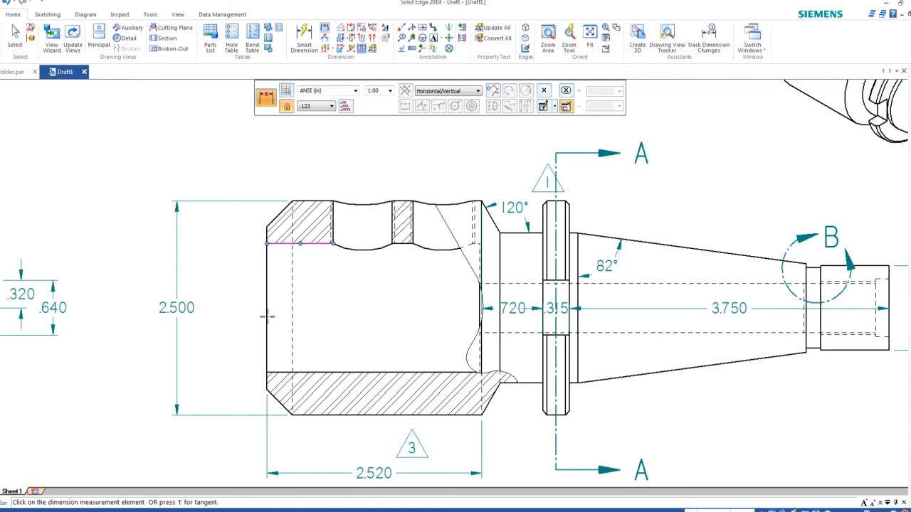
{"action": "left_click", "coordinate": [279, 373]}
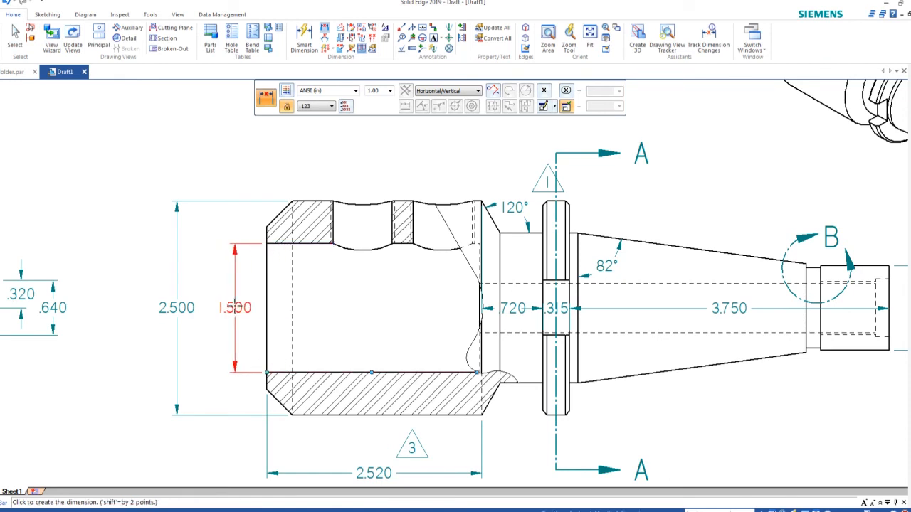
{"action": "left_click", "coordinate": [227, 303]}
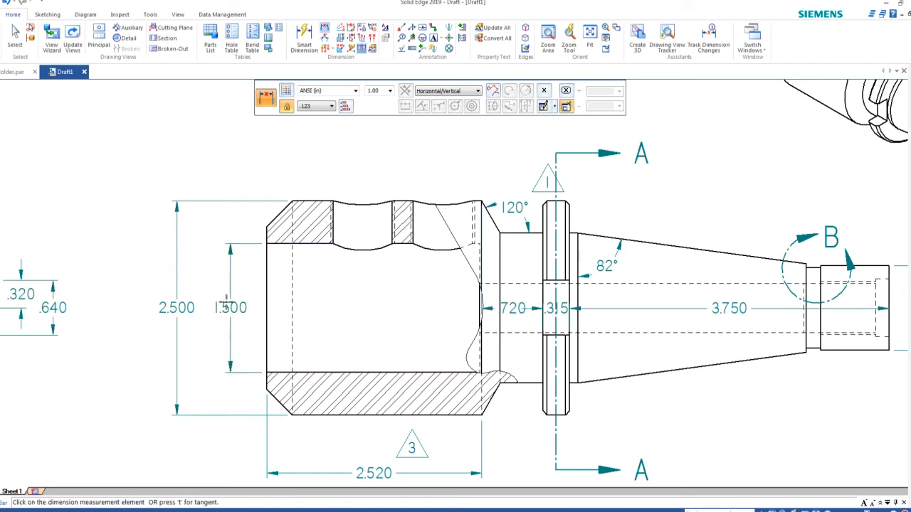
{"action": "key", "text": "Escape"}
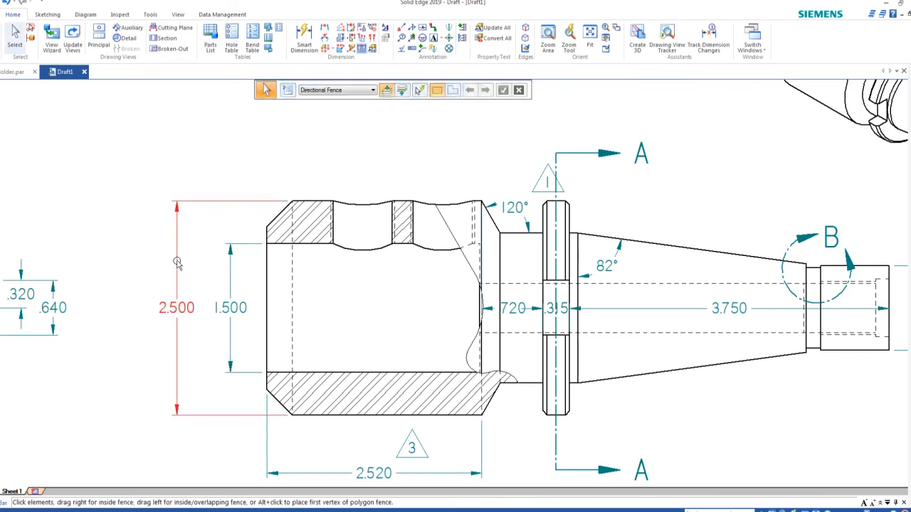
Move the outer height and bore dimensions farther from the cylinder's open end so they are spaced apart.
{"action": "left_click_drag", "start_coordinate": [177, 258], "coordinate": [154, 259]}
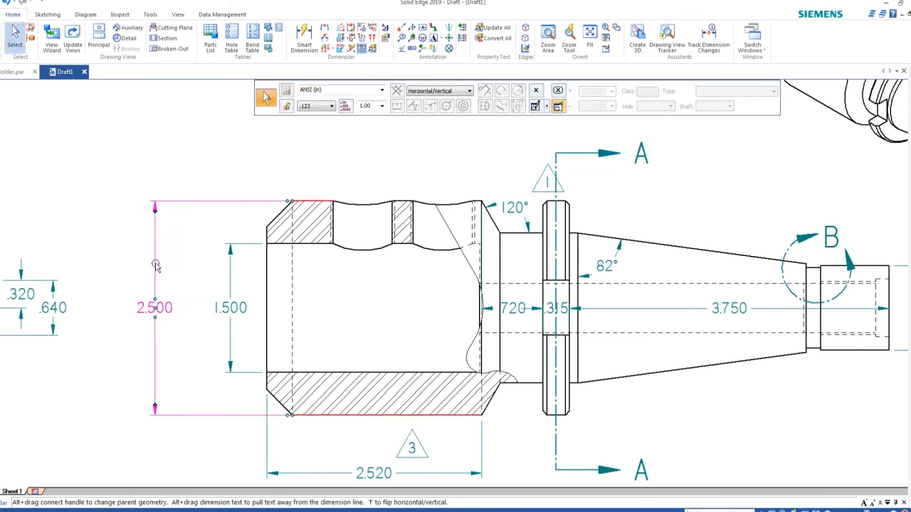
{"action": "left_click_drag", "start_coordinate": [229, 281], "coordinate": [223, 281]}
{"action": "key", "text": "Escape"}
Add a diameter symbol prefix (%DI) to the large cylinder's outer height dimension.
{"action": "left_click", "coordinate": [155, 260]}
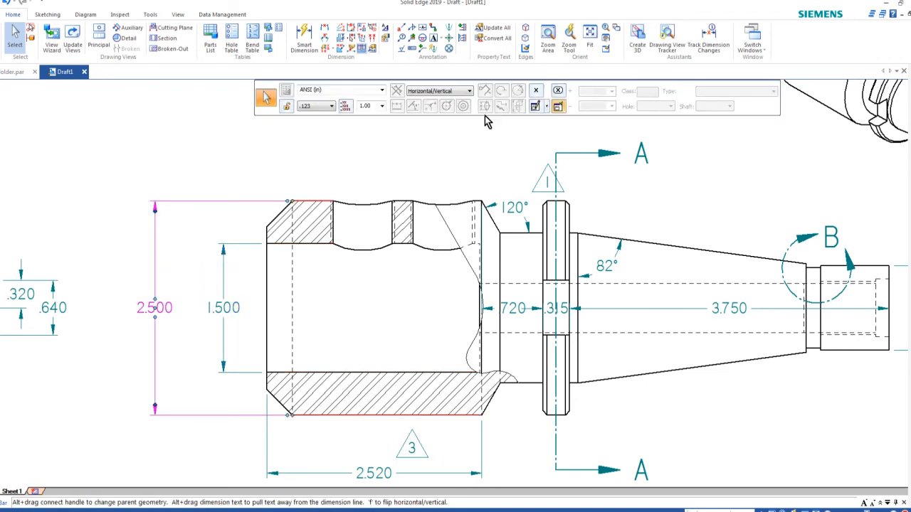
{"action": "left_click", "coordinate": [535, 107]}
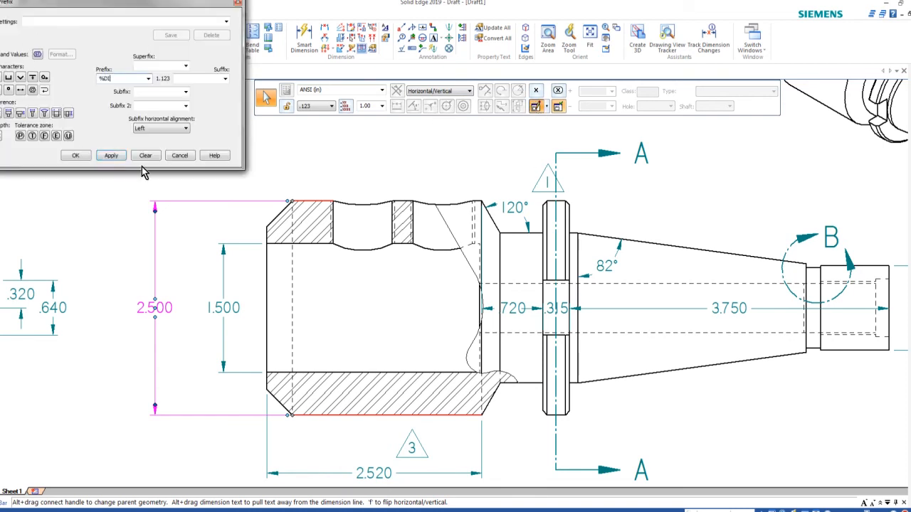
{"action": "left_click", "coordinate": [111, 155]}
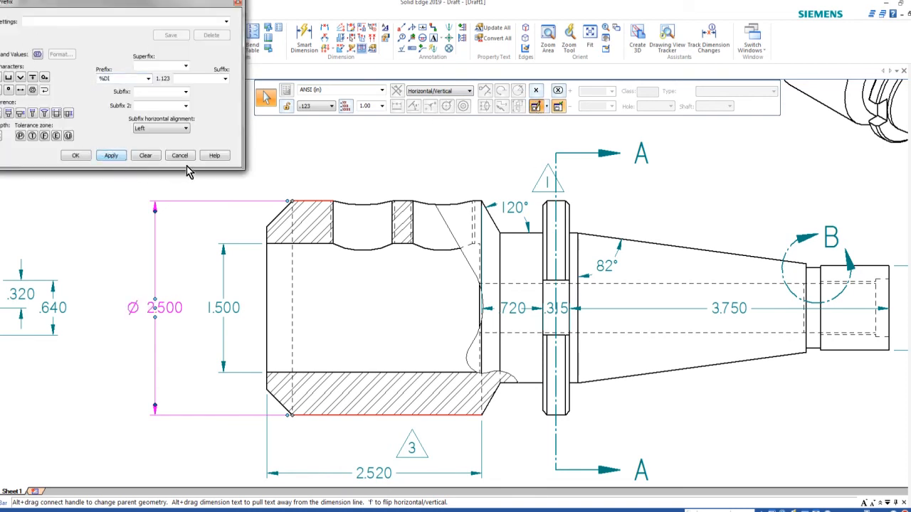
{"action": "left_click", "coordinate": [148, 158]}
{"action": "left_click", "coordinate": [181, 157]}
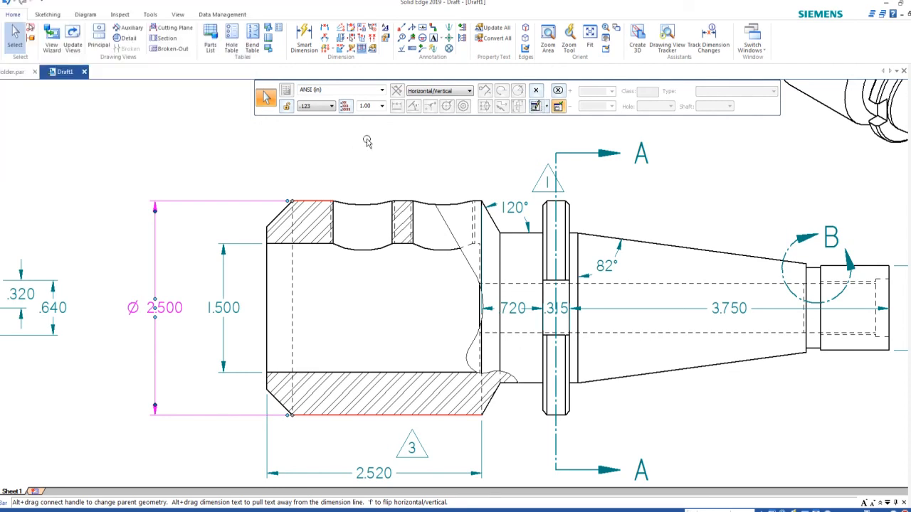
Add the same %DI diameter prefix to the bore dimension.
{"action": "left_click", "coordinate": [224, 279]}
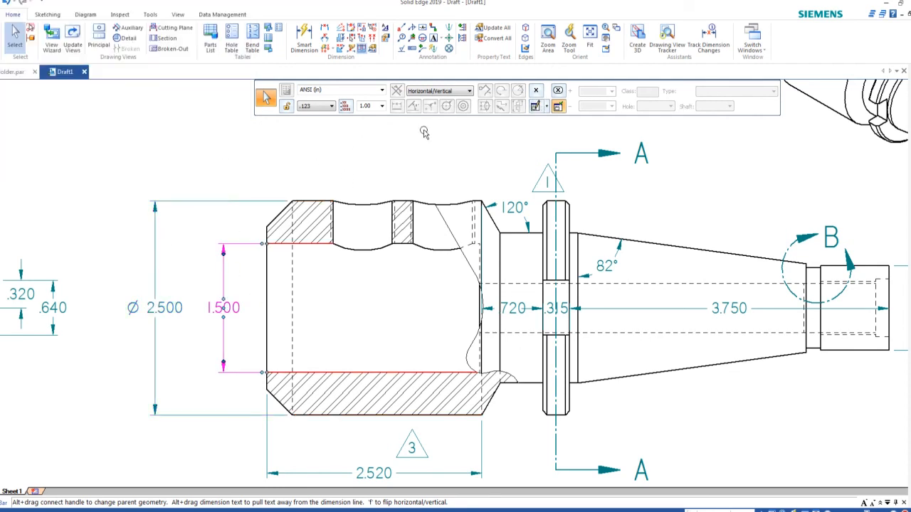
{"action": "left_click", "coordinate": [535, 107]}
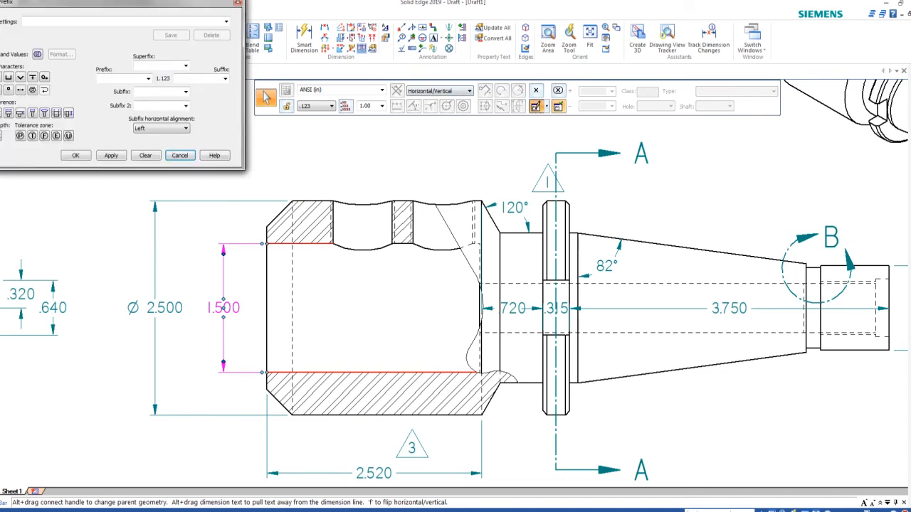
{"action": "left_click", "coordinate": [0, 77]}
{"action": "left_click", "coordinate": [103, 157]}
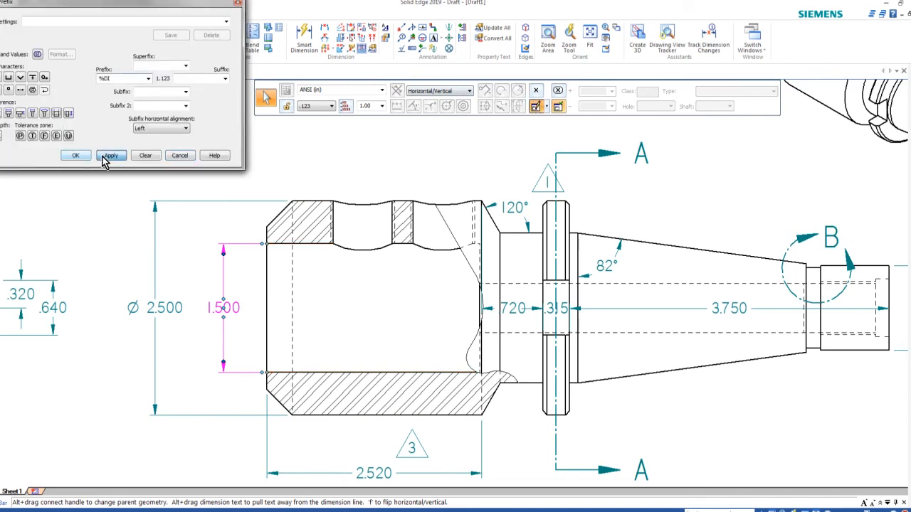
{"action": "left_click", "coordinate": [77, 156]}
{"action": "key", "text": "Escape"}
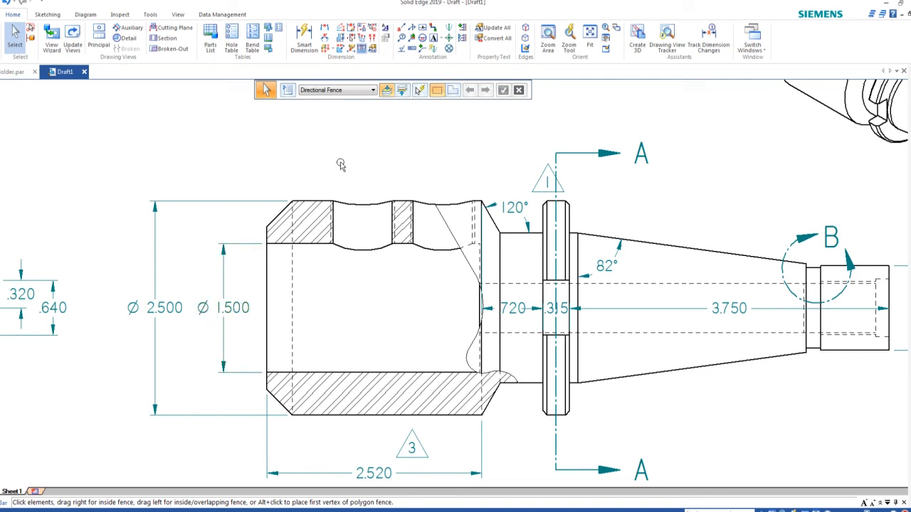
Give the bore diameter dimension a unit tolerance, four-decimal rounding (.1234) and a lower tolerance of 0.
{"action": "left_click", "coordinate": [224, 294]}
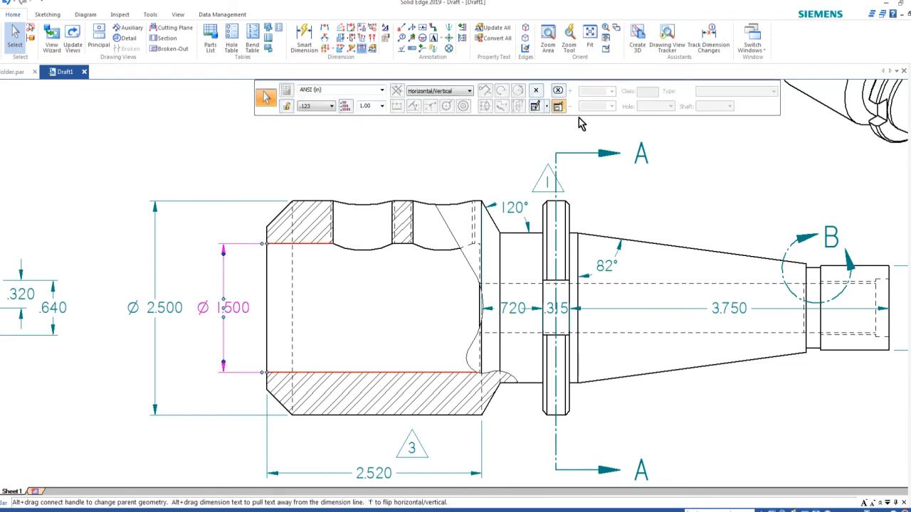
{"action": "left_click", "coordinate": [536, 91]}
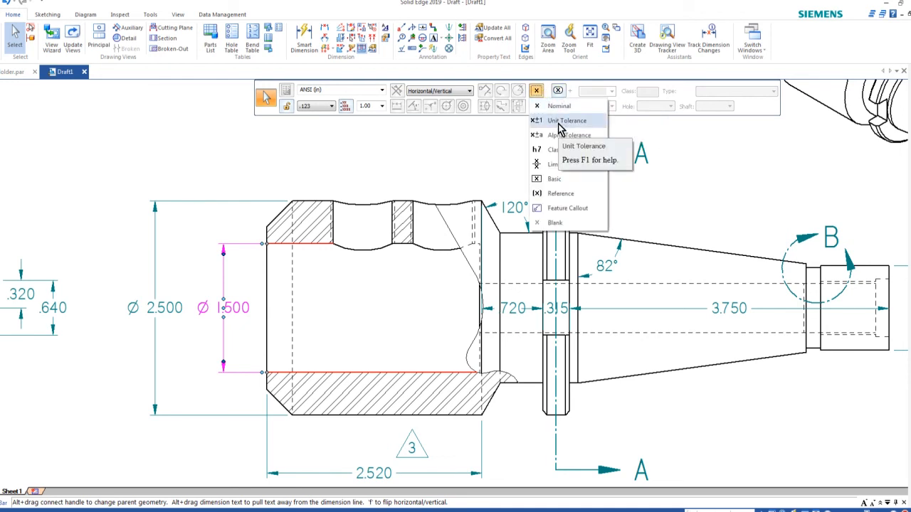
{"action": "left_click", "coordinate": [560, 122]}
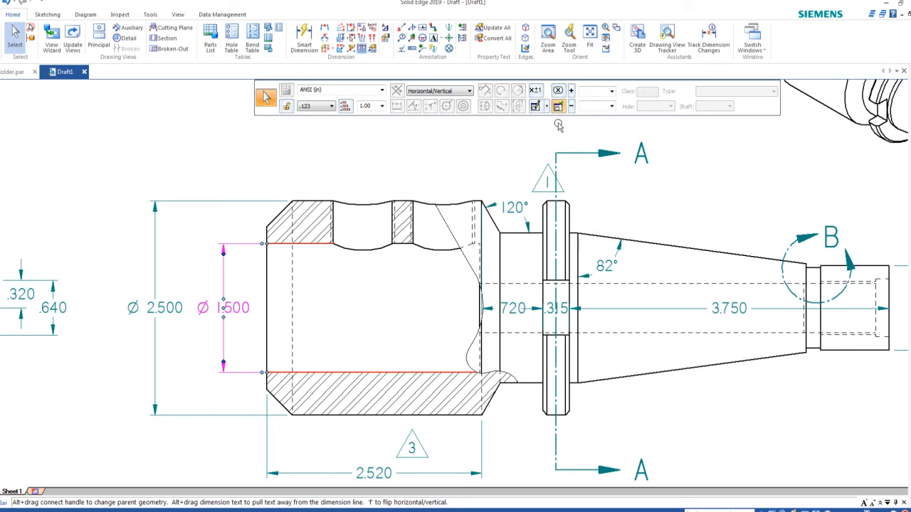
{"action": "left_click", "coordinate": [332, 107]}
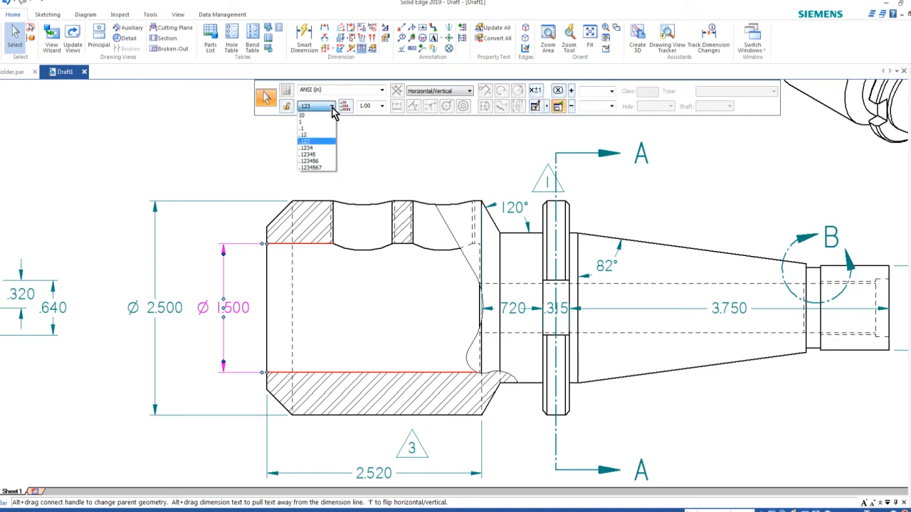
{"action": "left_click", "coordinate": [320, 149]}
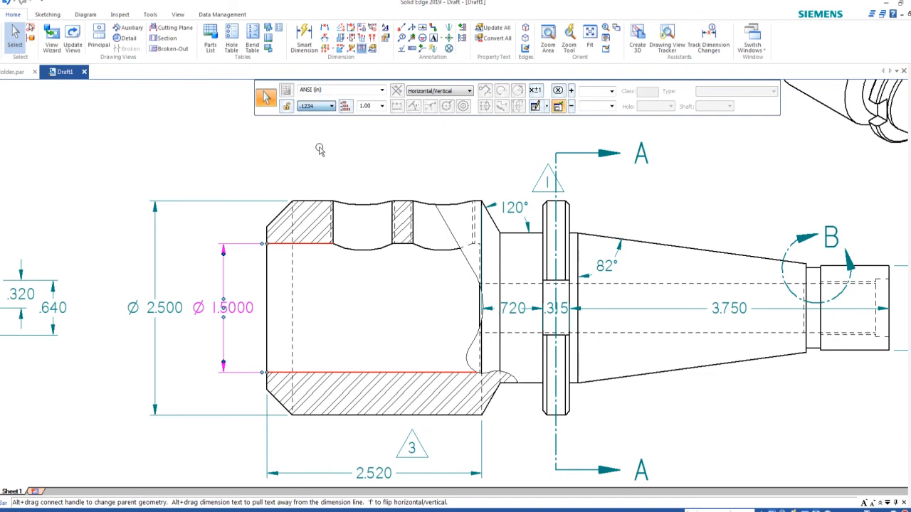
{"action": "left_click", "coordinate": [592, 107]}
{"action": "type", "text": "0"}
{"action": "left_click", "coordinate": [590, 92]}
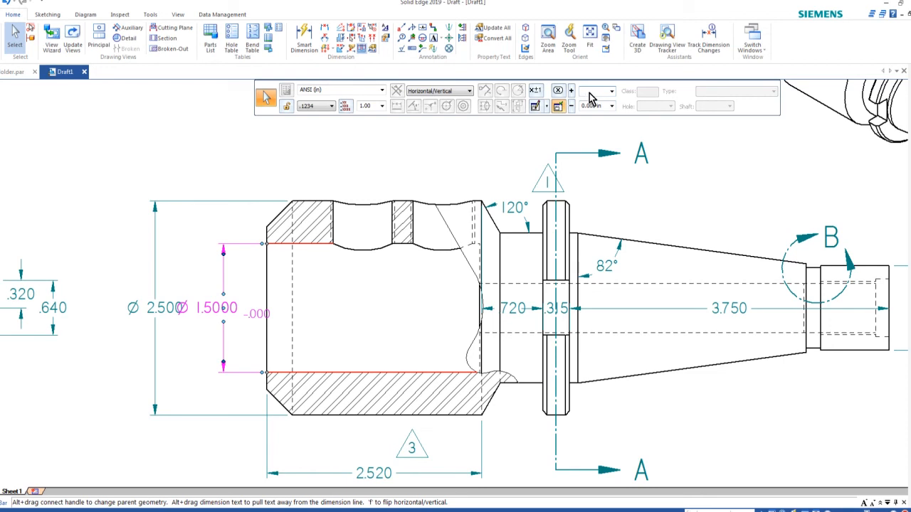
Change the bore diameter to a Limit tolerance with an upper tolerance of .015 in and three-decimal rounding (.123).
{"action": "left_click", "coordinate": [535, 91]}
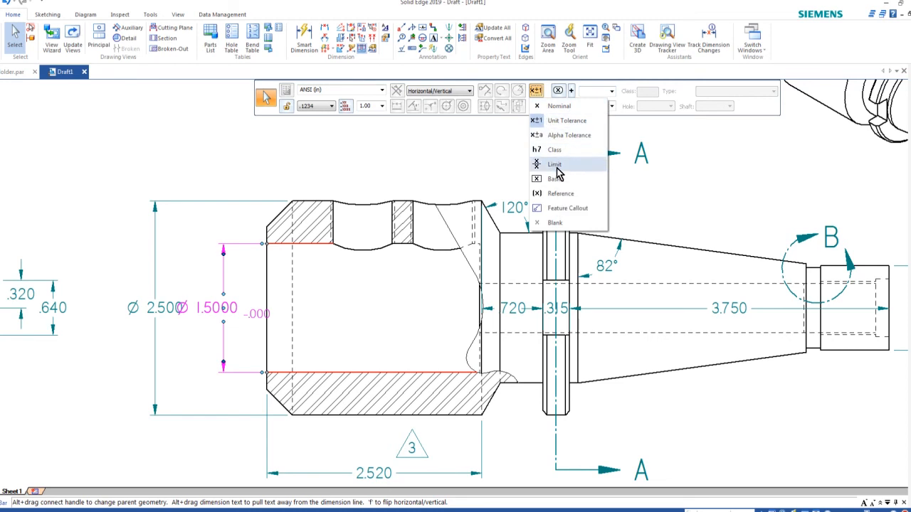
{"action": "left_click", "coordinate": [552, 165]}
{"action": "left_click", "coordinate": [594, 92]}
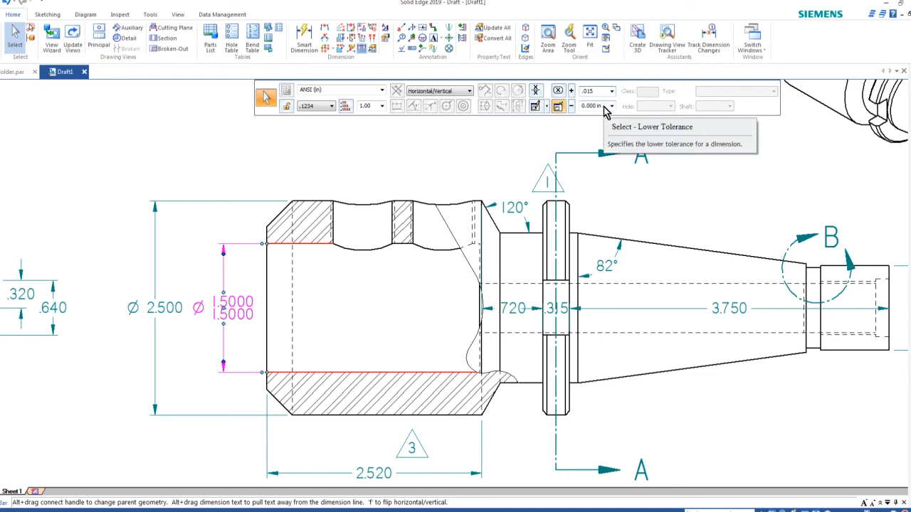
{"action": "key", "text": "Tab"}
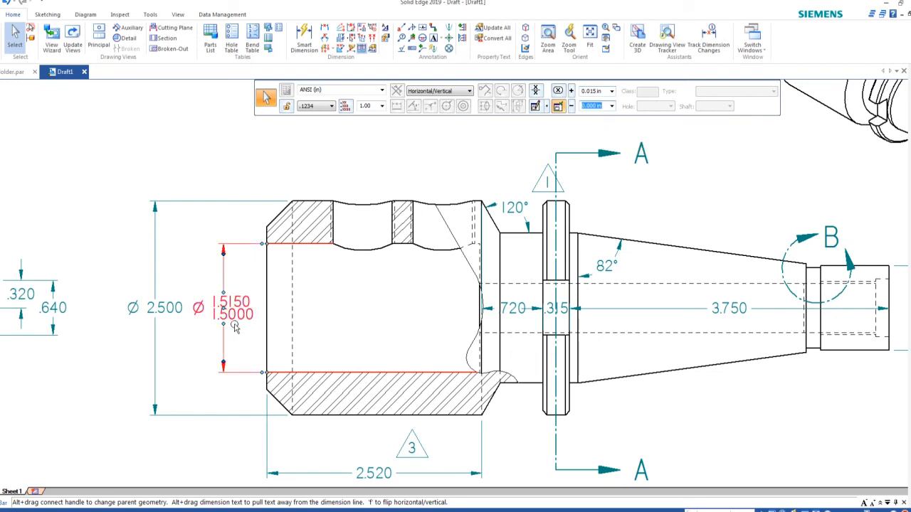
{"action": "left_click", "coordinate": [332, 107]}
{"action": "left_click", "coordinate": [313, 141]}
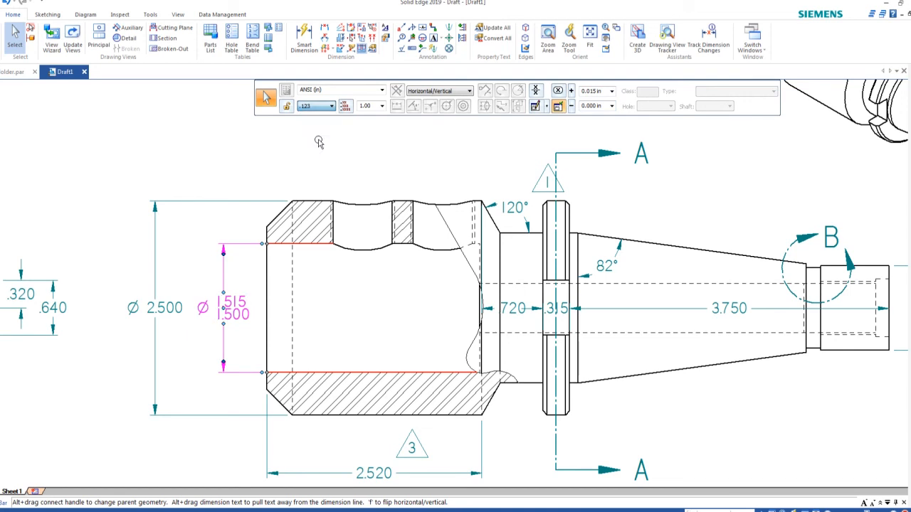
{"action": "left_click", "coordinate": [214, 134]}
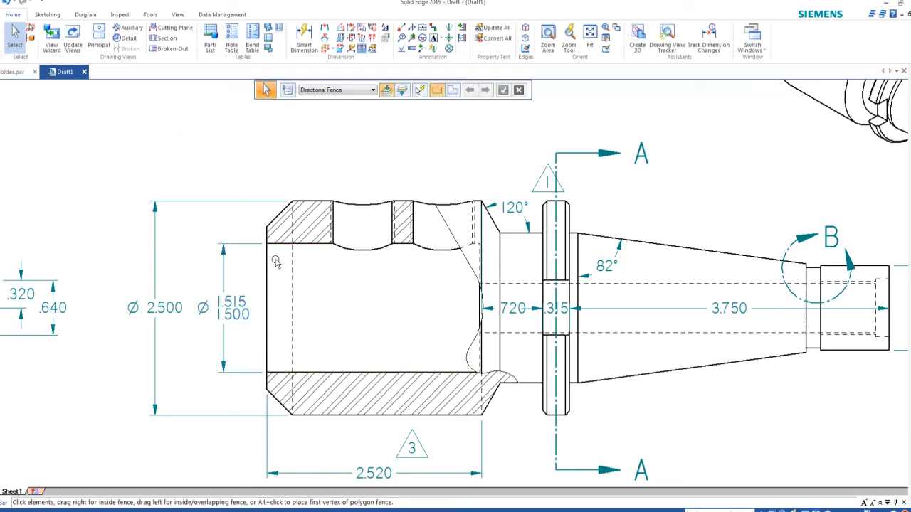
Set the bore diameter dimension's rounding to .1234 and its upper tolerance to 0.0015 in.
{"action": "left_click", "coordinate": [241, 302]}
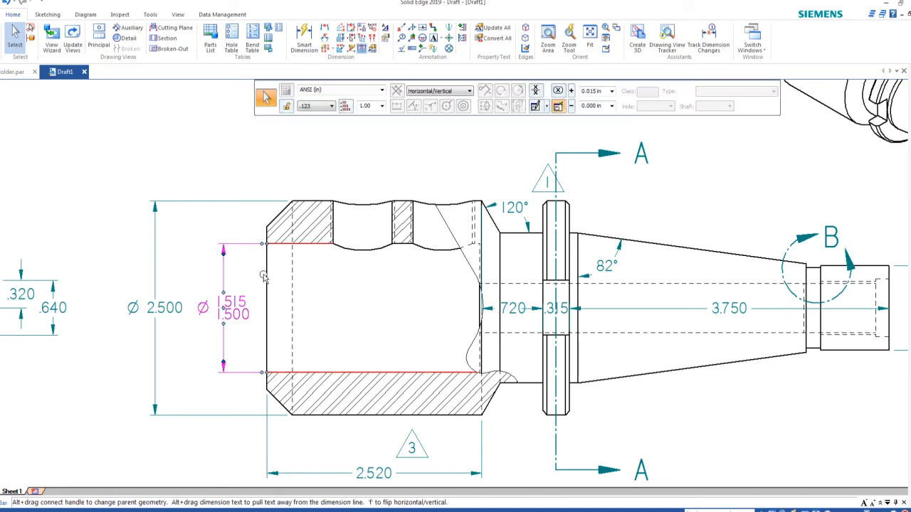
{"action": "left_click", "coordinate": [329, 107]}
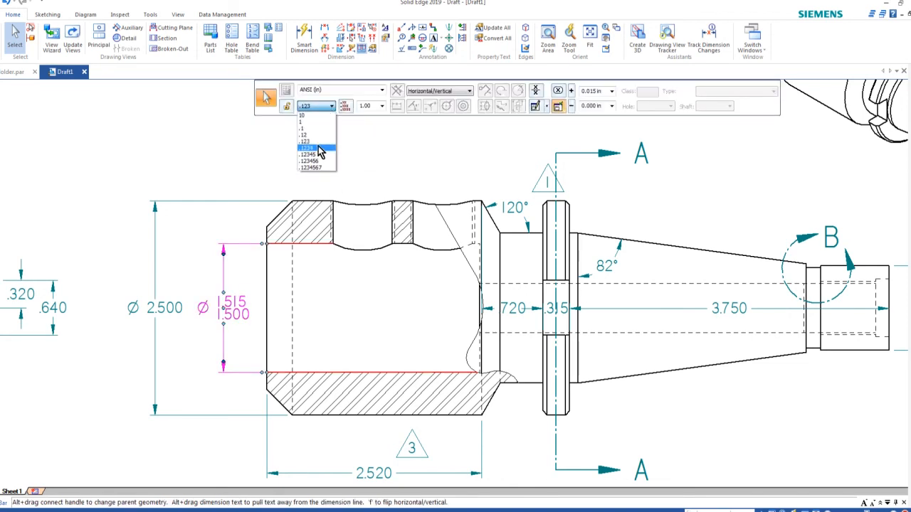
{"action": "left_click", "coordinate": [319, 147]}
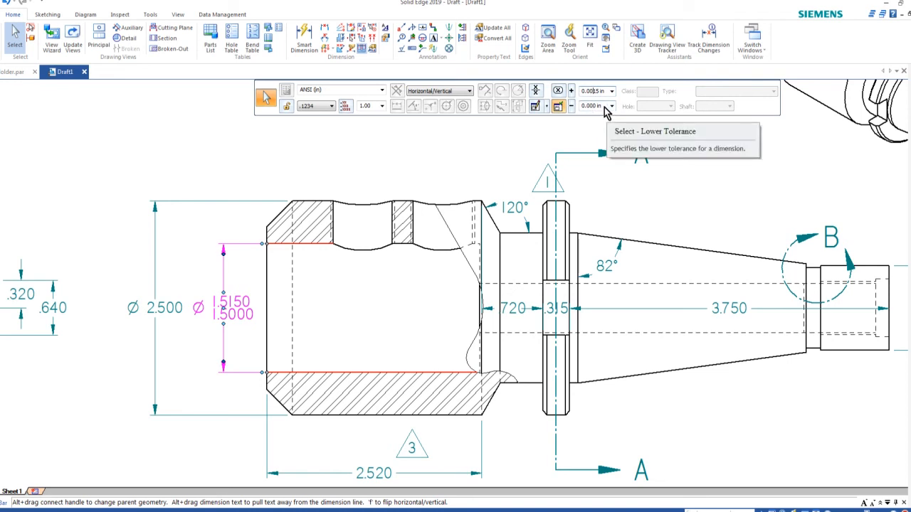
{"action": "left_click", "coordinate": [280, 135]}
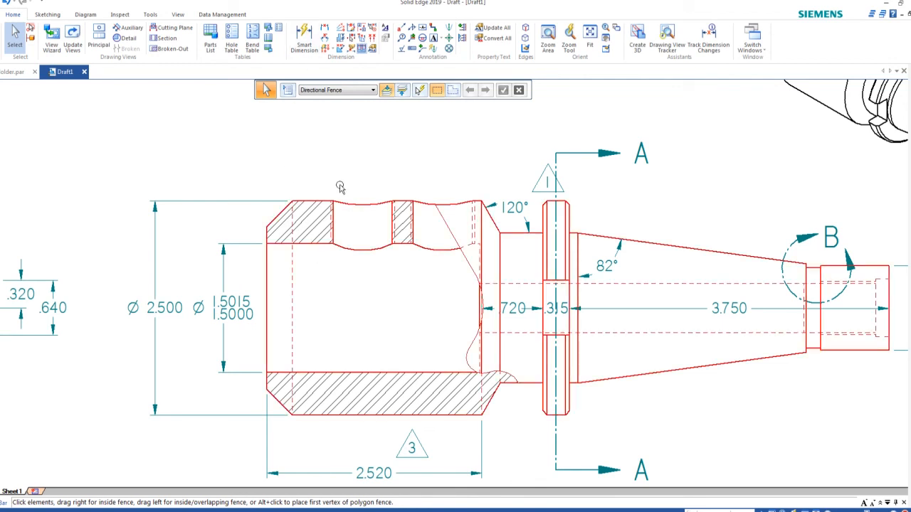
Dimension the horizontal distances from the holder's open end face to the centres of both top threaded holes, stacked above the main view.
{"action": "left_click", "coordinate": [326, 32]}
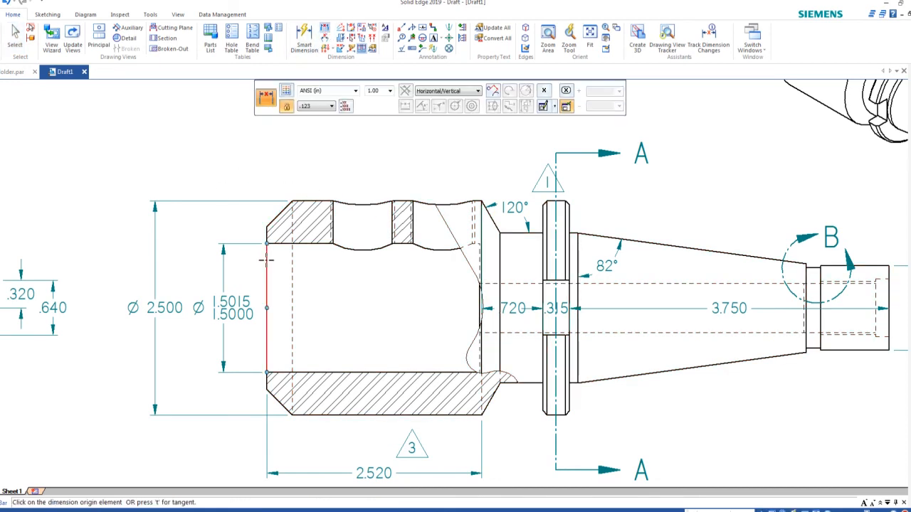
{"action": "left_click", "coordinate": [362, 205]}
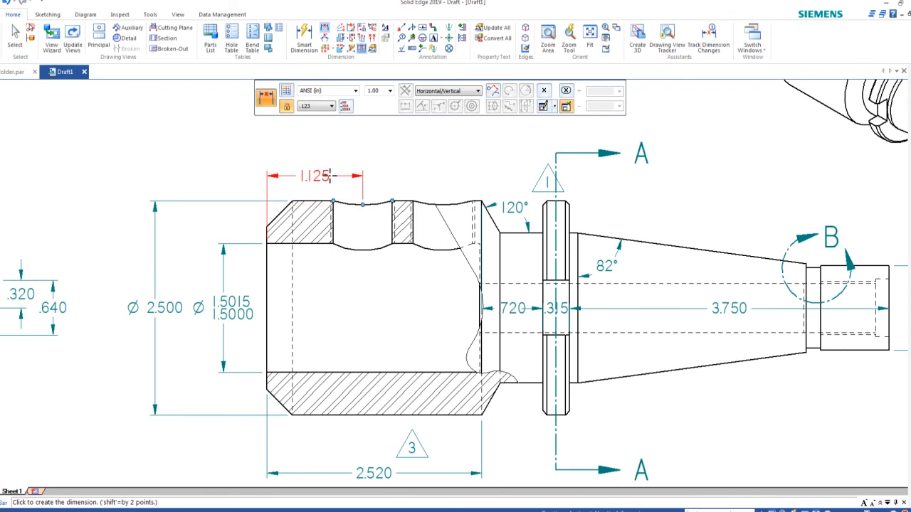
{"action": "left_click", "coordinate": [320, 181]}
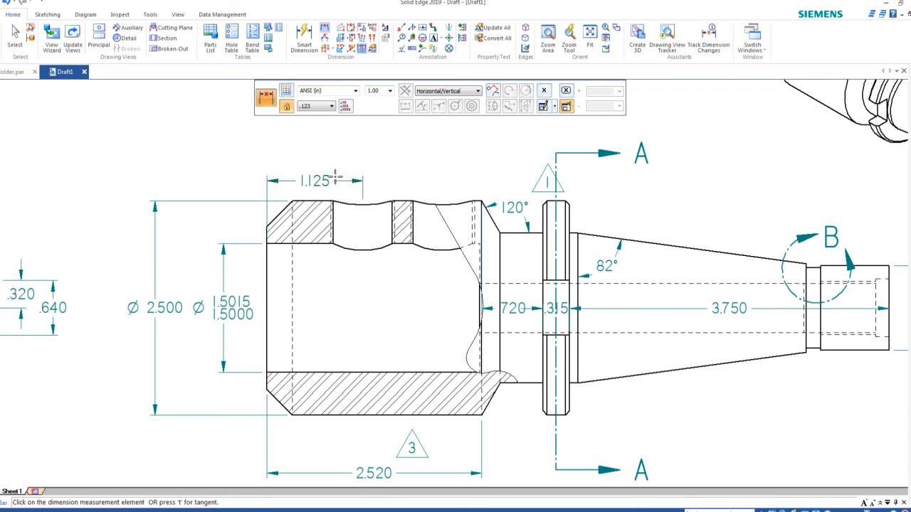
{"action": "left_click", "coordinate": [442, 206]}
{"action": "left_click", "coordinate": [396, 167]}
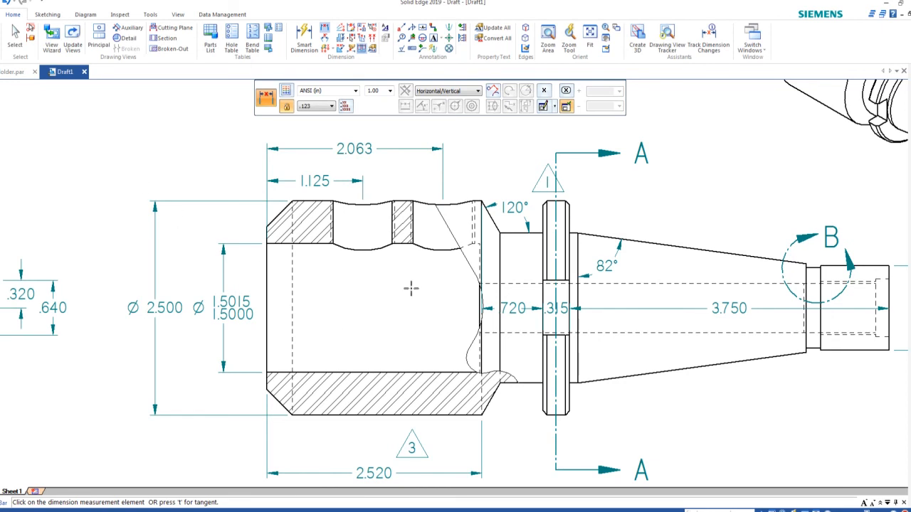
Place a callout using the feature callout text on the threaded hole's edge, with its leader text above the main view.
{"action": "scroll", "coordinate": [411, 288], "scroll_direction": "down", "scroll_amount": 2}
{"action": "scroll", "coordinate": [318, 189], "scroll_direction": "up", "scroll_amount": 1}
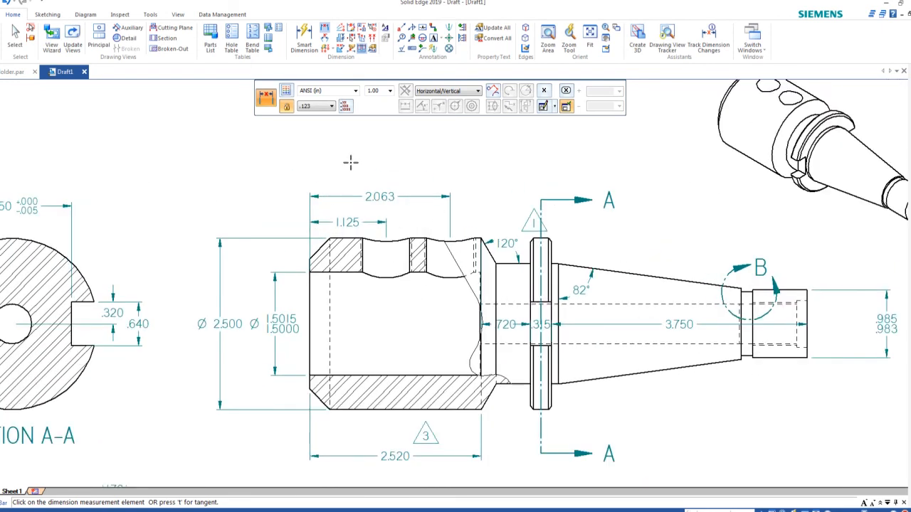
{"action": "scroll", "coordinate": [377, 165], "scroll_direction": "up", "scroll_amount": 1}
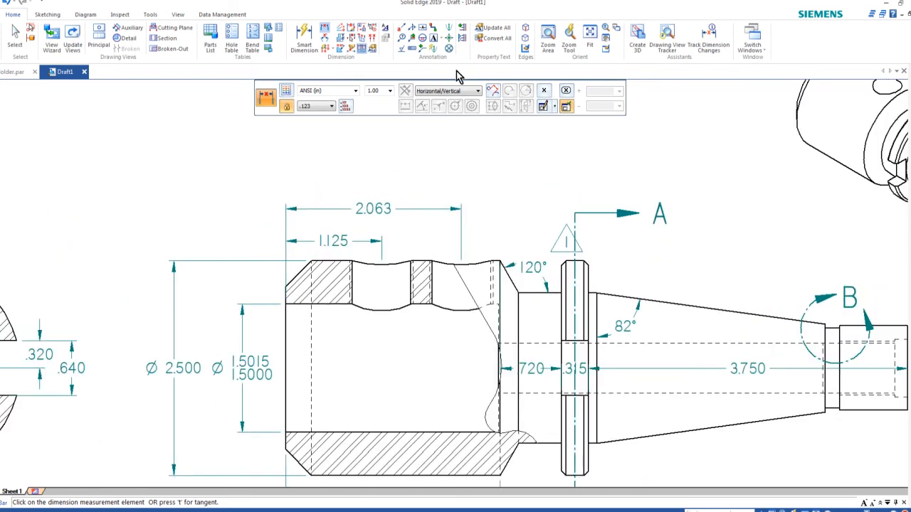
{"action": "left_click", "coordinate": [402, 35]}
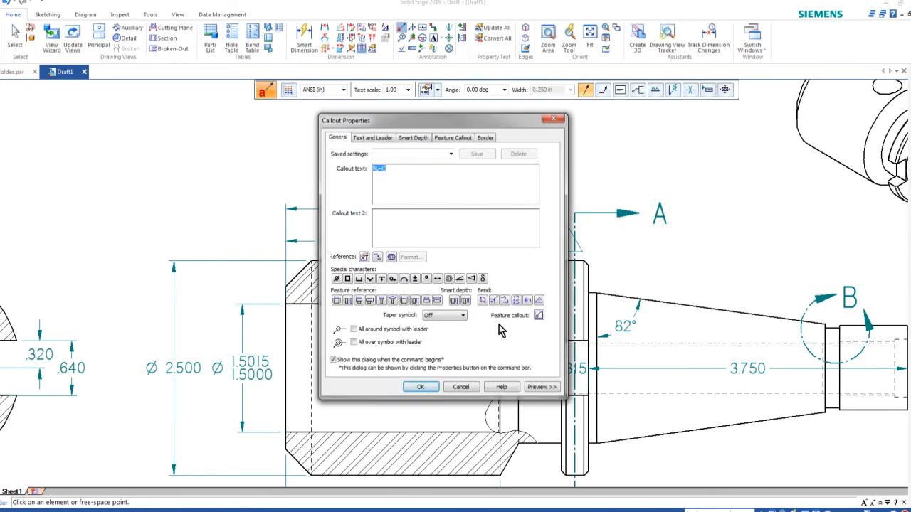
{"action": "left_click", "coordinate": [539, 315]}
{"action": "left_click", "coordinate": [420, 386]}
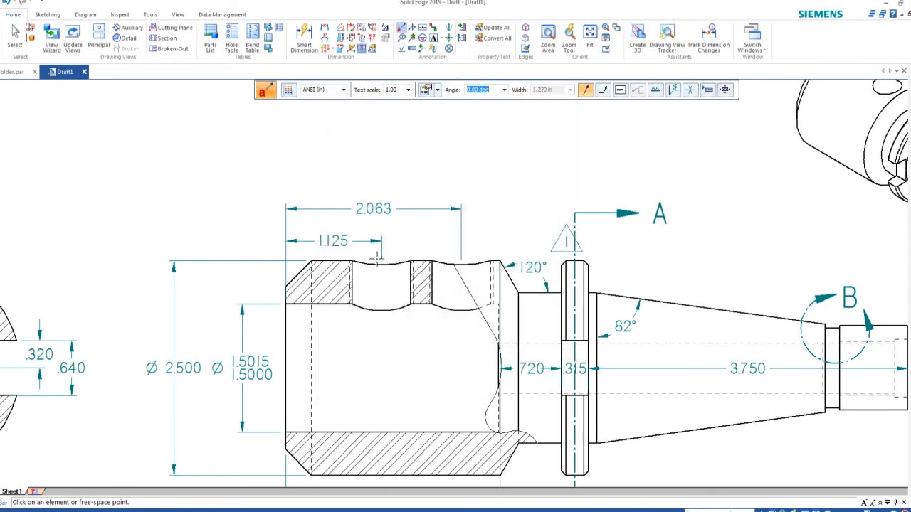
{"action": "left_click", "coordinate": [414, 262]}
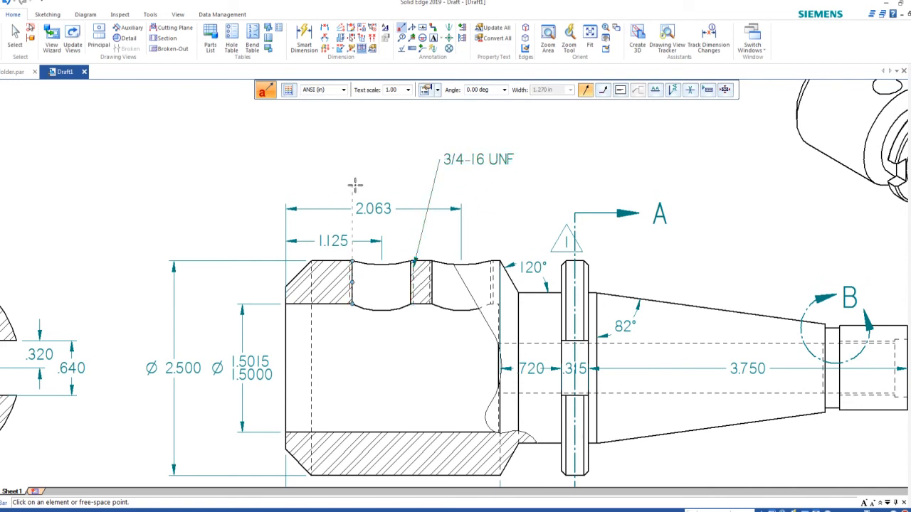
{"action": "key", "text": "Escape"}
Append x2 to the threaded hole's callout text after the %HC reference.
{"action": "left_click", "coordinate": [478, 164]}
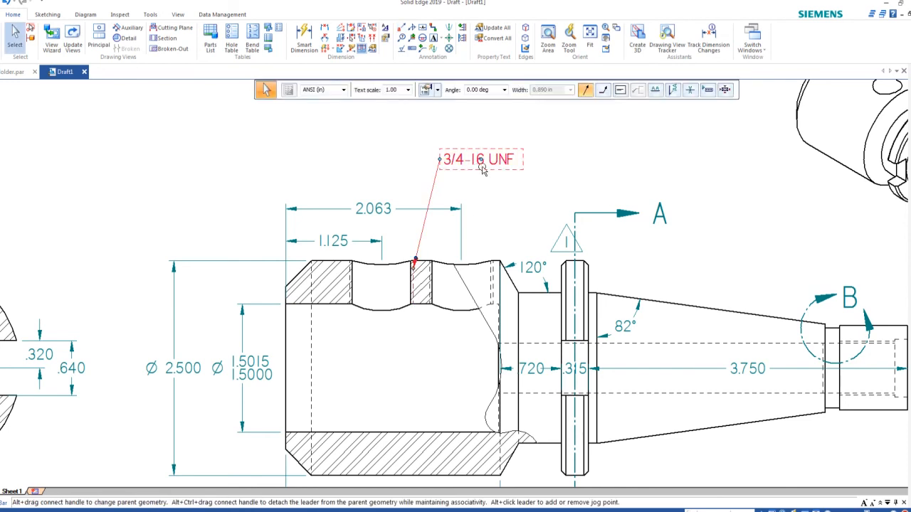
{"action": "left_click", "coordinate": [426, 91]}
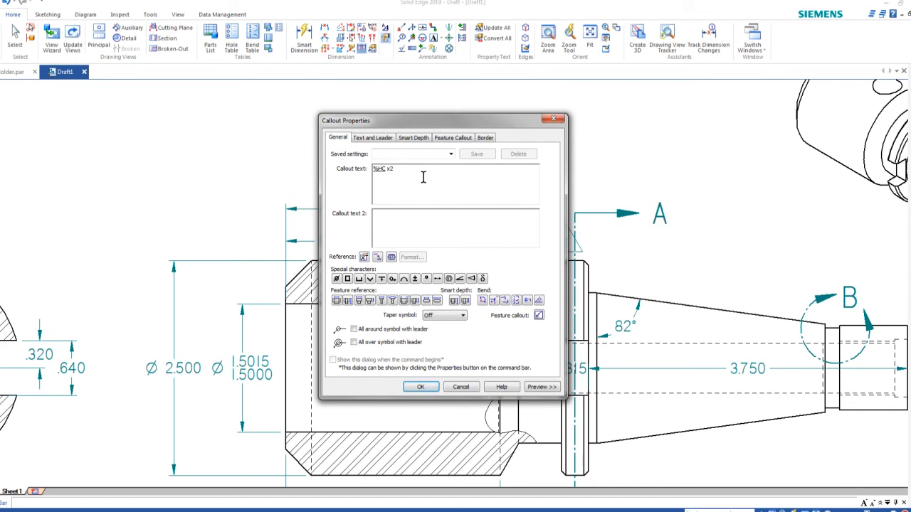
{"action": "left_click", "coordinate": [421, 387]}
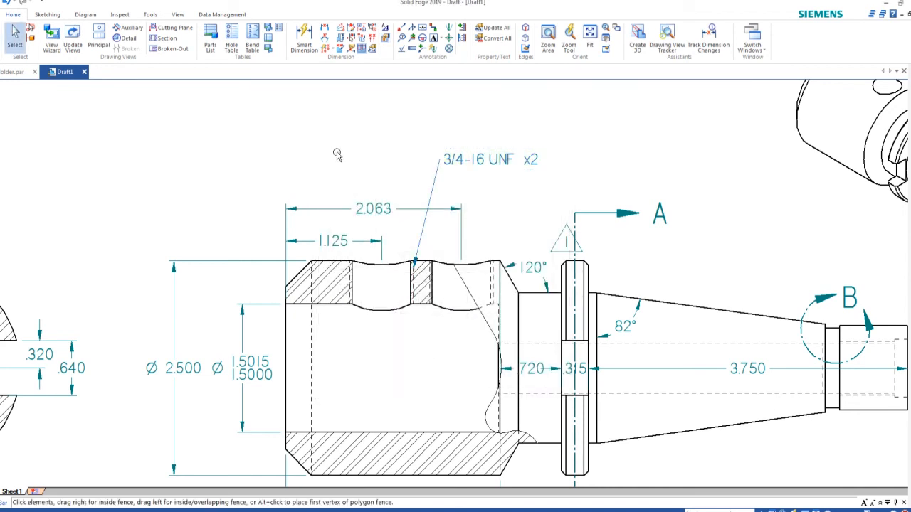
Dimension the hidden through bore's height between its dashed lines, placing the dimension inside the large bore.
{"action": "scroll", "coordinate": [640, 197], "scroll_direction": "down", "scroll_amount": 3}
{"action": "scroll", "coordinate": [665, 195], "scroll_direction": "up", "scroll_amount": 1}
{"action": "scroll", "coordinate": [674, 198], "scroll_direction": "up", "scroll_amount": 3}
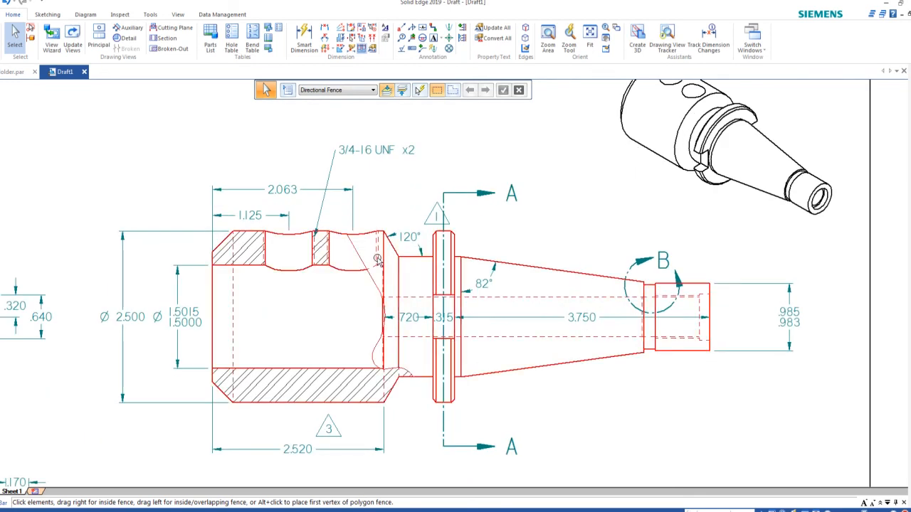
{"action": "scroll", "coordinate": [377, 260], "scroll_direction": "up", "scroll_amount": 1}
{"action": "scroll", "coordinate": [372, 336], "scroll_direction": "up", "scroll_amount": 2}
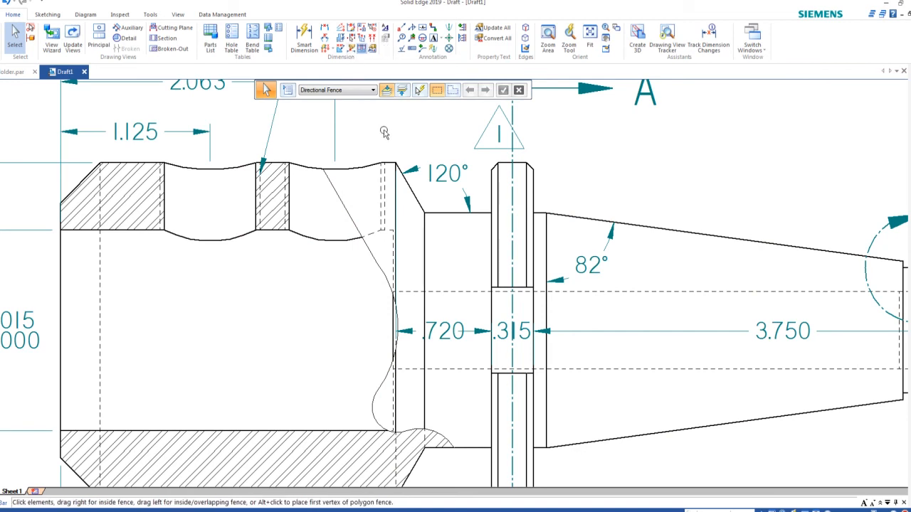
{"action": "left_click", "coordinate": [325, 29]}
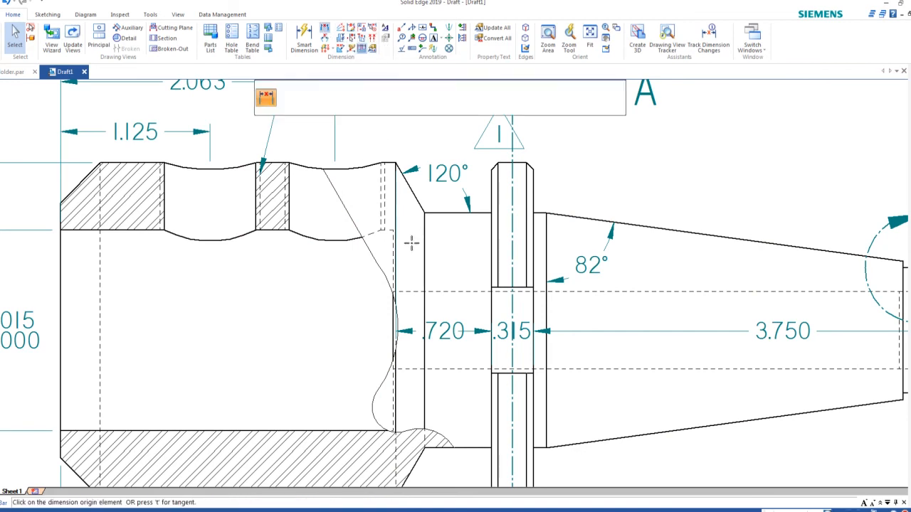
{"action": "left_click", "coordinate": [418, 292]}
{"action": "left_click", "coordinate": [418, 369]}
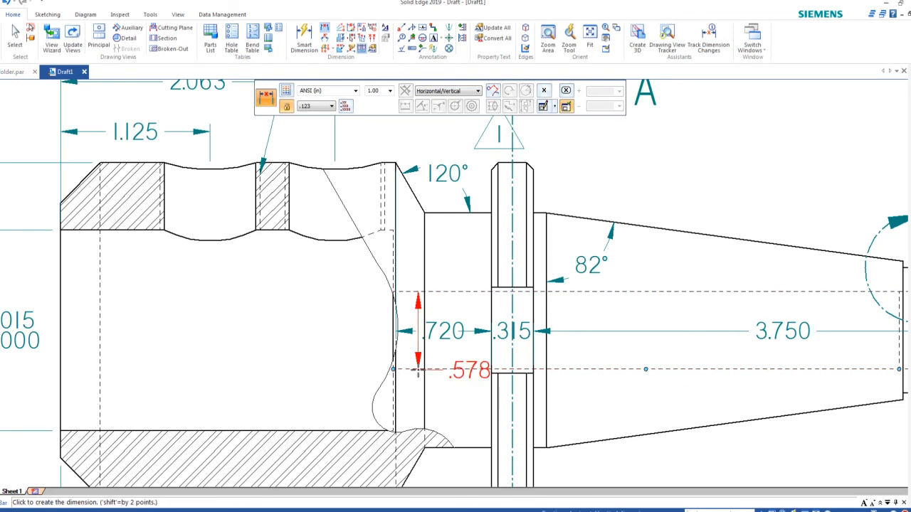
{"action": "left_click", "coordinate": [299, 329]}
{"action": "scroll", "coordinate": [415, 197], "scroll_direction": "down", "scroll_amount": 3}
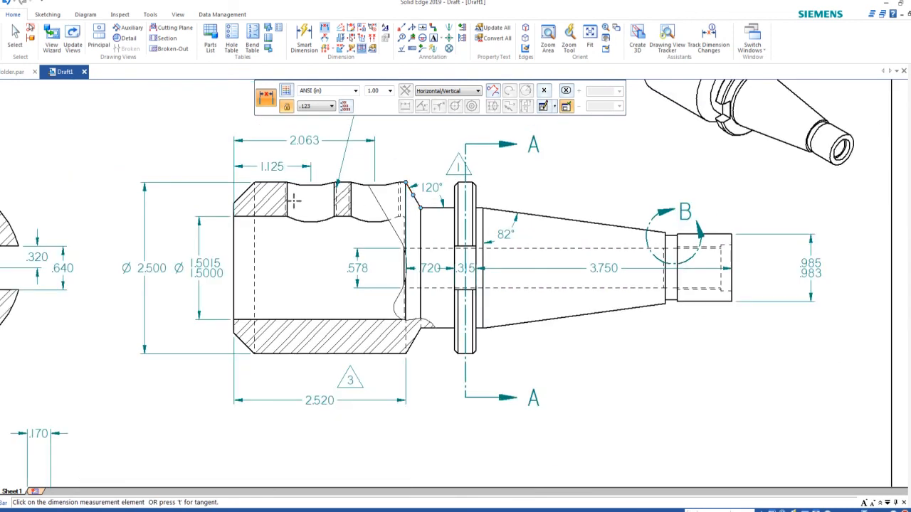
{"action": "key", "text": "Escape"}
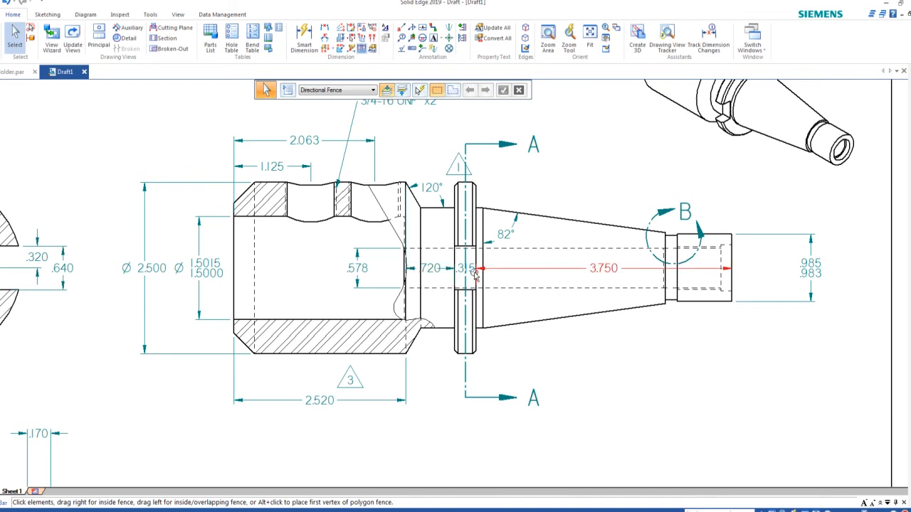
Move the chained horizontal dimensions of the neck, flange and taper shank below the main view.
{"action": "scroll", "coordinate": [488, 266], "scroll_direction": "up", "scroll_amount": 2}
{"action": "scroll", "coordinate": [450, 274], "scroll_direction": "down", "scroll_amount": 1}
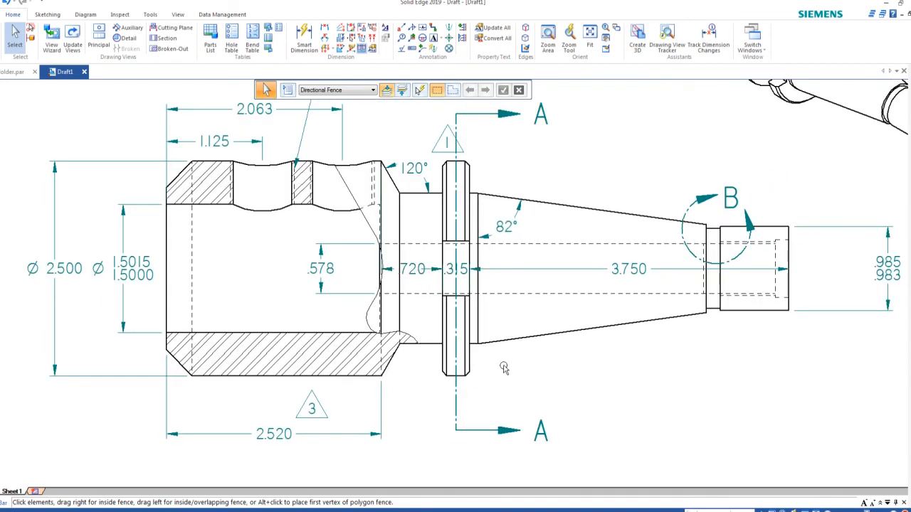
{"action": "left_click", "coordinate": [420, 275]}
{"action": "left_click", "coordinate": [602, 269]}
{"action": "left_click_drag", "start_coordinate": [602, 269], "coordinate": [595, 459]}
Dimension the neck's diameter between its upper and lower edges, placing the dimension across the taper with its text below.
{"action": "scroll", "coordinate": [595, 275], "scroll_direction": "down", "scroll_amount": 3}
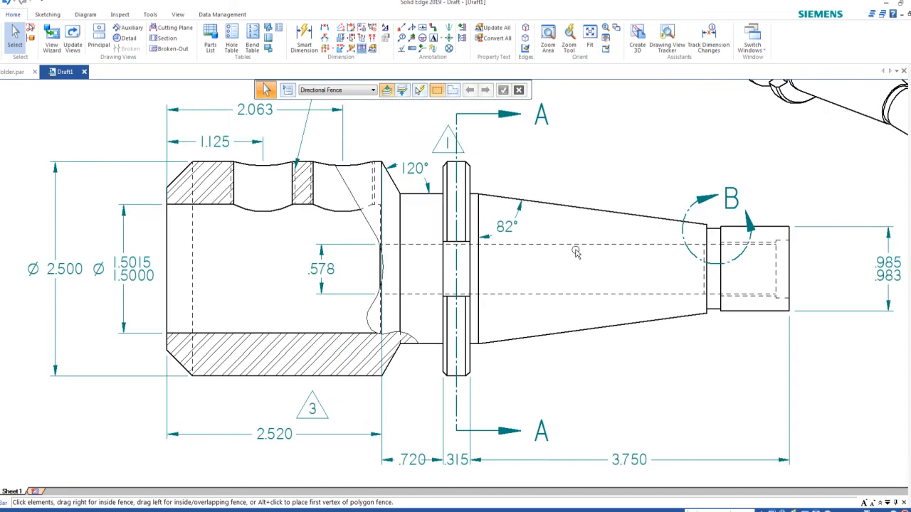
{"action": "scroll", "coordinate": [745, 250], "scroll_direction": "up", "scroll_amount": 2}
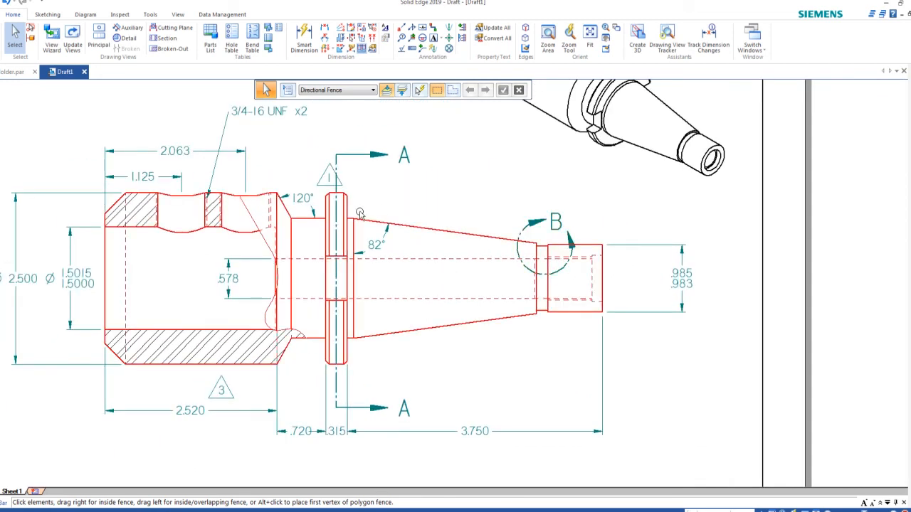
{"action": "left_click", "coordinate": [304, 35]}
{"action": "scroll", "coordinate": [344, 216], "scroll_direction": "up", "scroll_amount": 2}
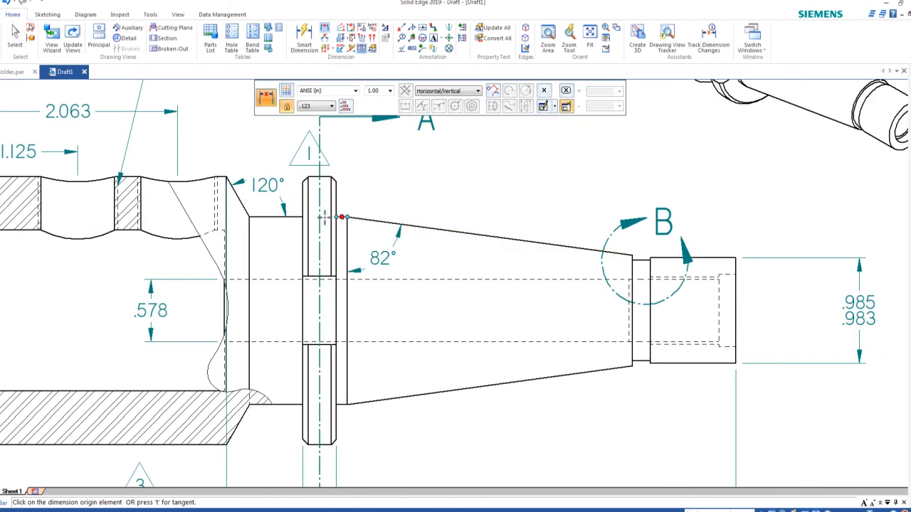
{"action": "left_click", "coordinate": [271, 216]}
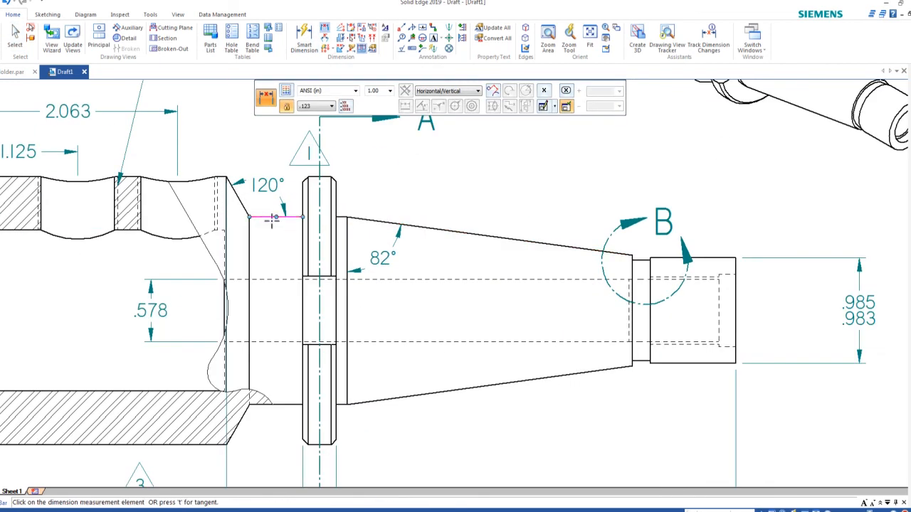
{"action": "left_click", "coordinate": [292, 403]}
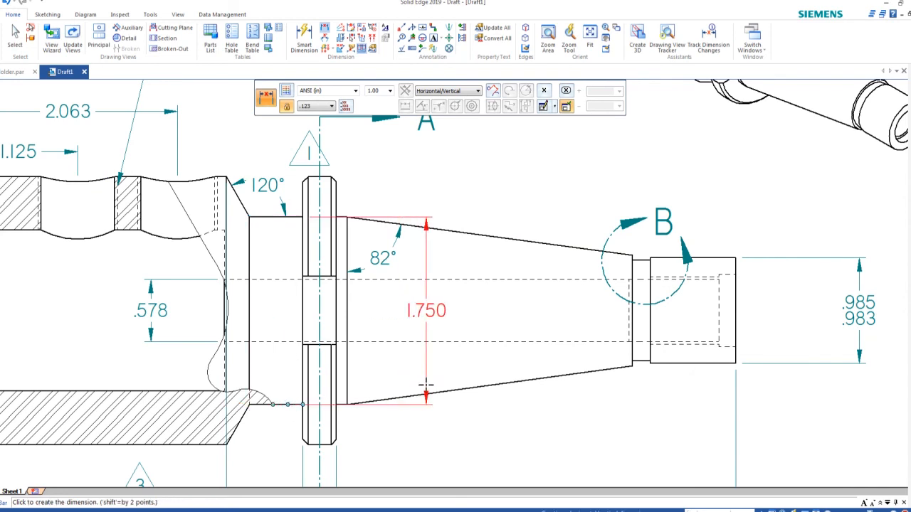
{"action": "left_click", "coordinate": [432, 425]}
{"action": "key", "text": "Escape"}
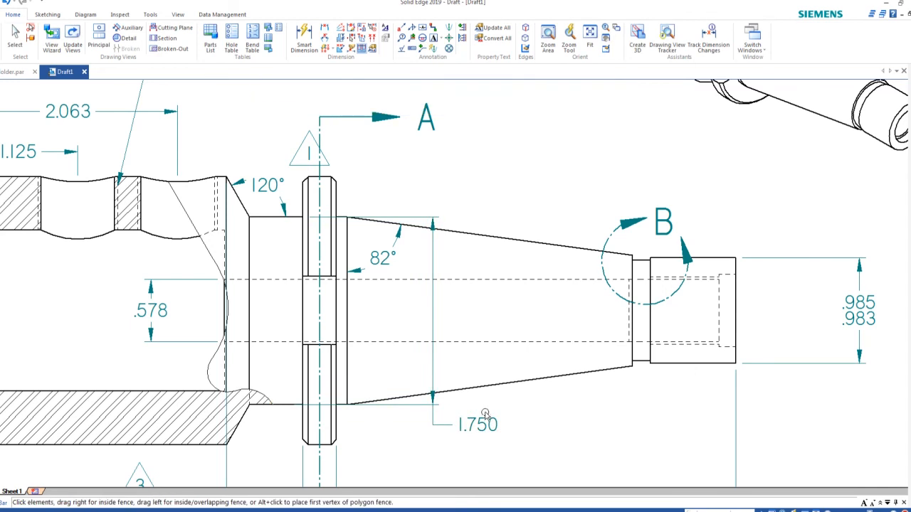
Add the %DI diameter prefix to the neck diameter dimension.
{"action": "left_click", "coordinate": [477, 425]}
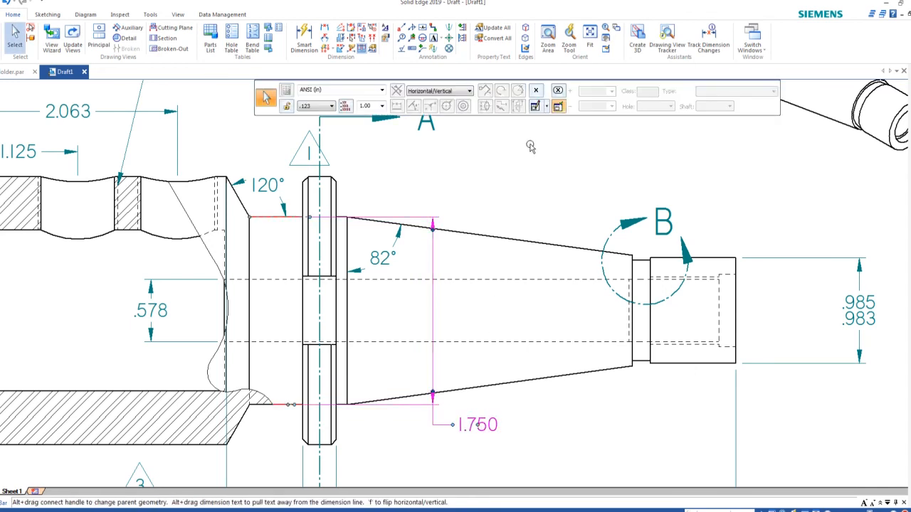
{"action": "left_click", "coordinate": [536, 106]}
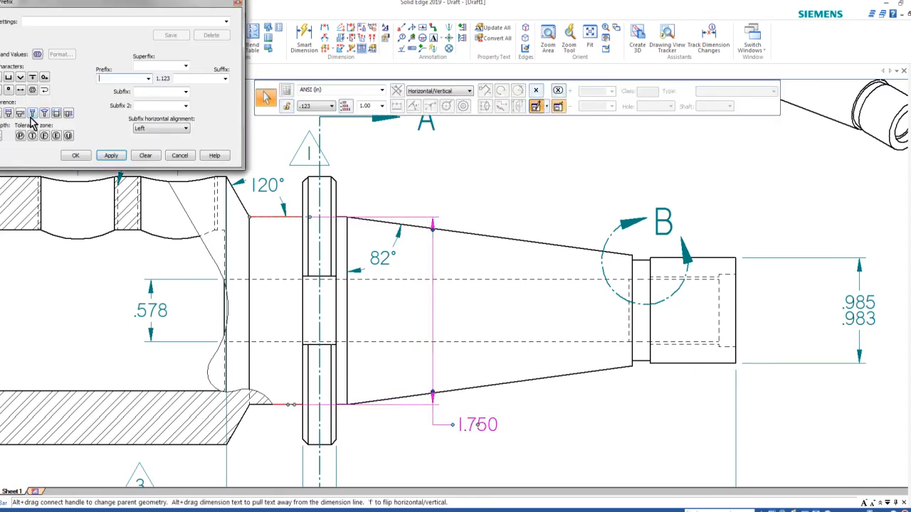
{"action": "left_click", "coordinate": [111, 155]}
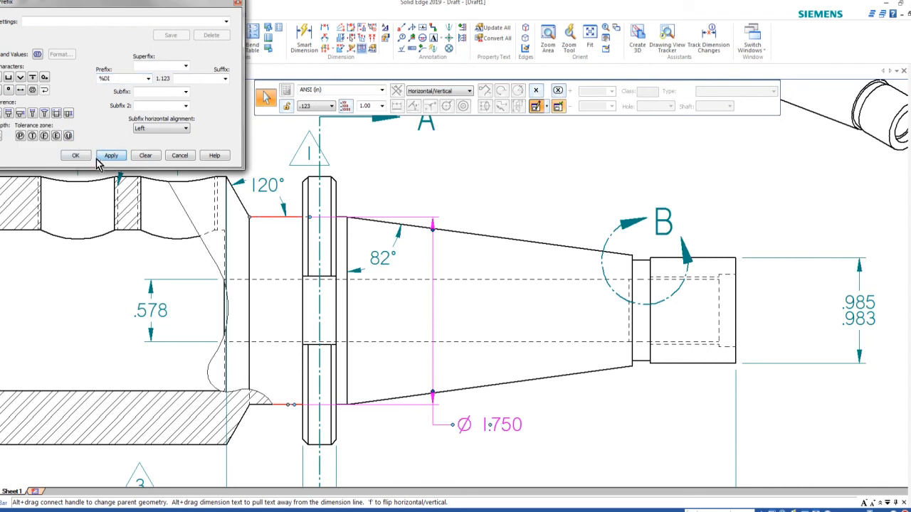
{"action": "left_click", "coordinate": [75, 155]}
{"action": "key", "text": "Escape"}
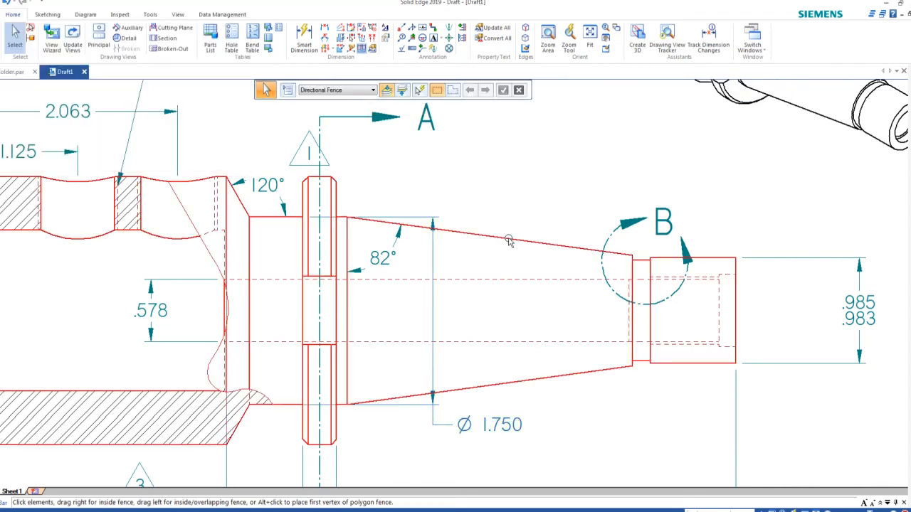
Dimension the flange's outer diameter between its upper and lower edges, placing the dimension across the taper shank.
{"action": "scroll", "coordinate": [491, 231], "scroll_direction": "up", "scroll_amount": 1}
{"action": "scroll", "coordinate": [487, 233], "scroll_direction": "down", "scroll_amount": 1}
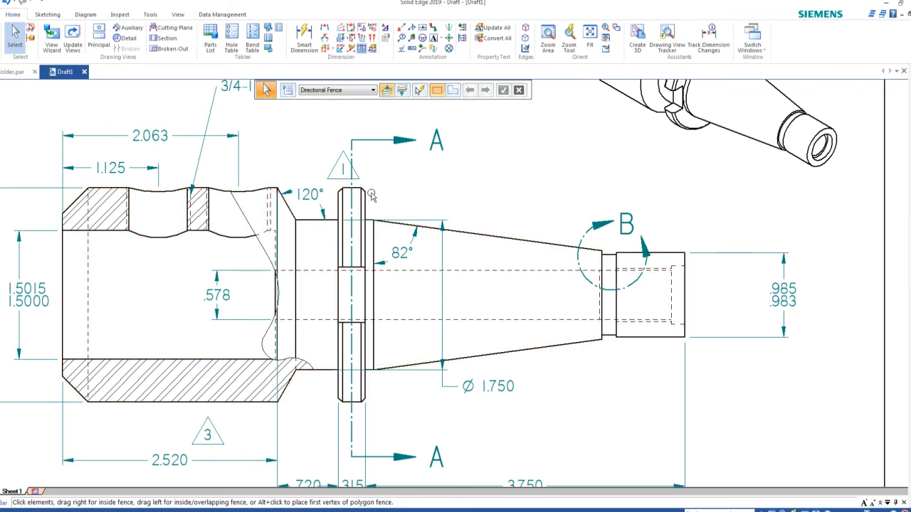
{"action": "scroll", "coordinate": [373, 196], "scroll_direction": "down", "scroll_amount": 1}
{"action": "left_click", "coordinate": [48, 14]}
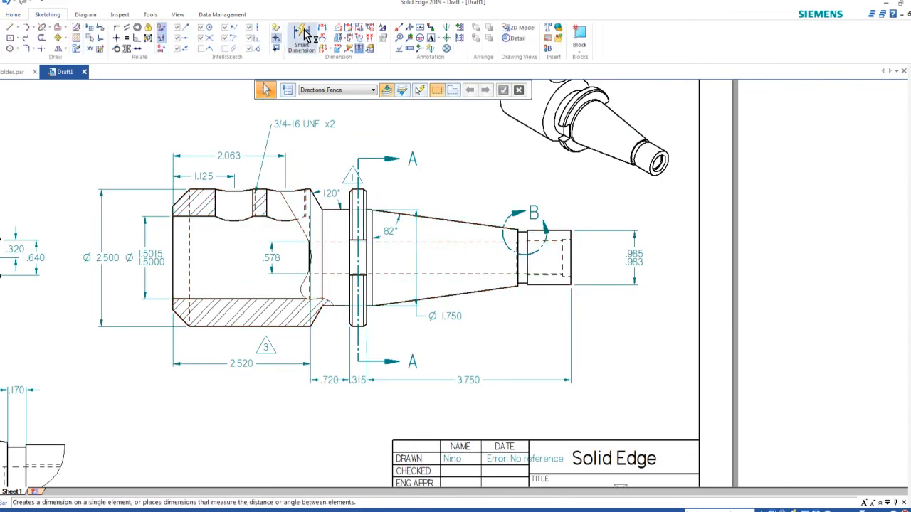
{"action": "left_click", "coordinate": [322, 28]}
{"action": "scroll", "coordinate": [371, 171], "scroll_direction": "up", "scroll_amount": 2}
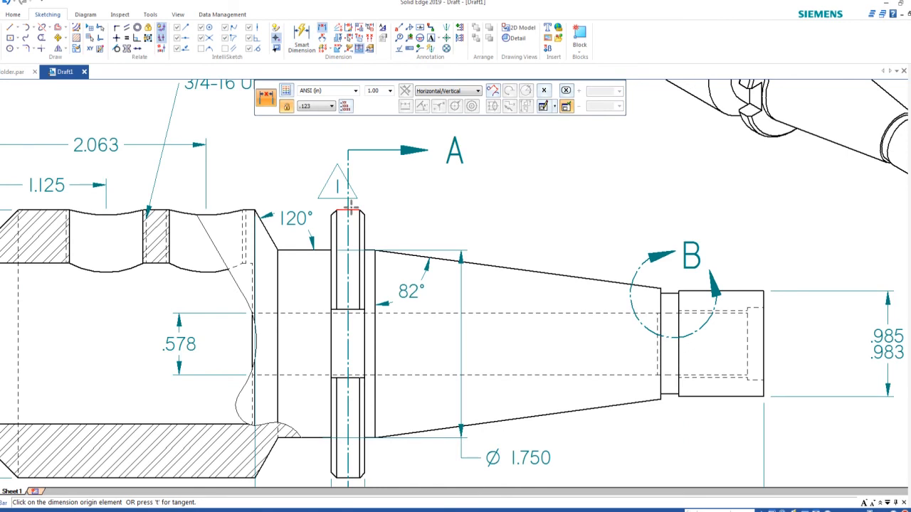
{"action": "left_click", "coordinate": [351, 208]}
{"action": "left_click", "coordinate": [351, 479]}
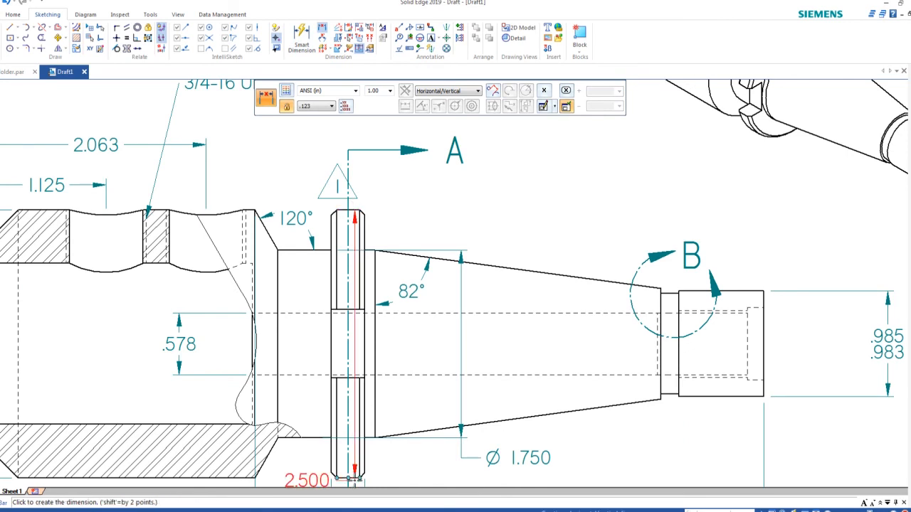
{"action": "left_click", "coordinate": [572, 461]}
{"action": "key", "text": "Escape"}
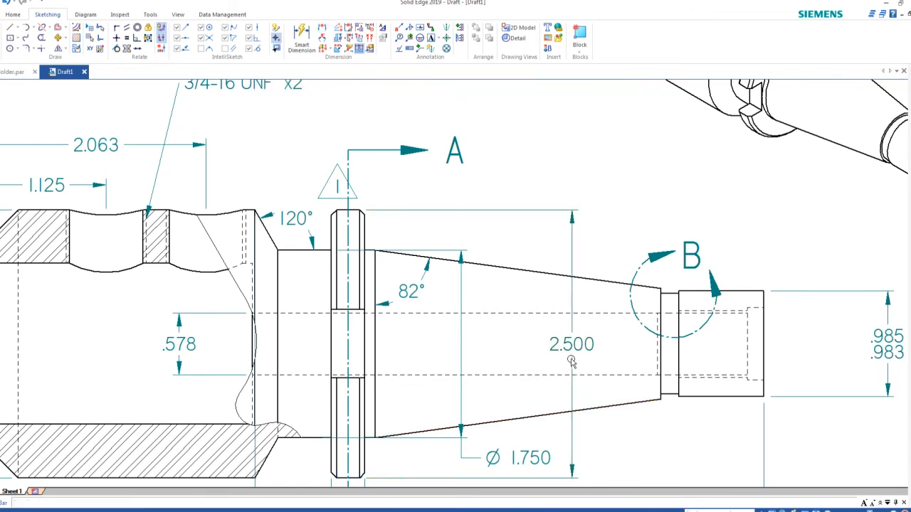
Add the diameter symbol prefix to the flange's outer diameter dimension across the taper shank.
{"action": "left_click", "coordinate": [588, 344]}
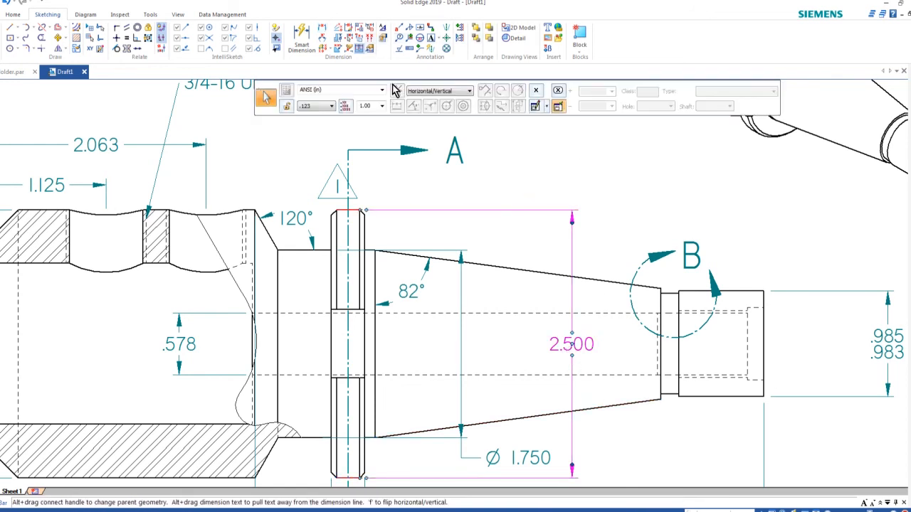
{"action": "left_click", "coordinate": [536, 107]}
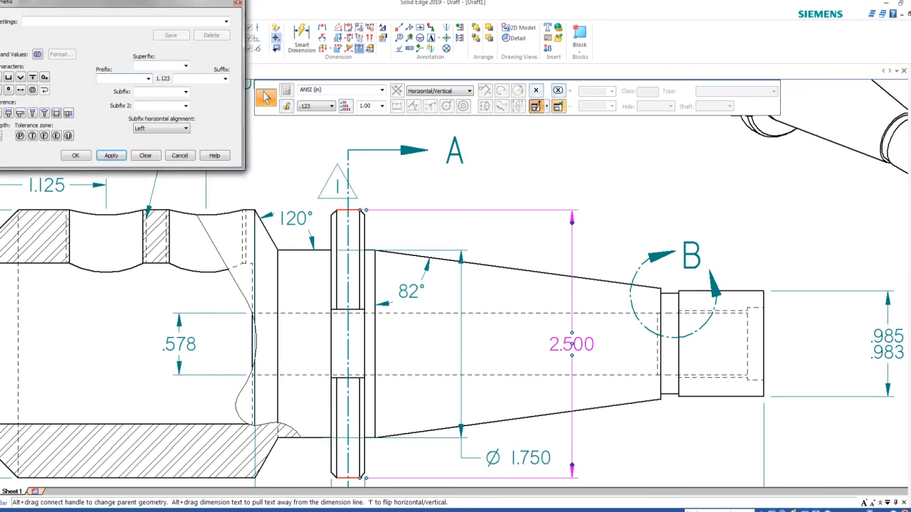
{"action": "left_click", "coordinate": [78, 156]}
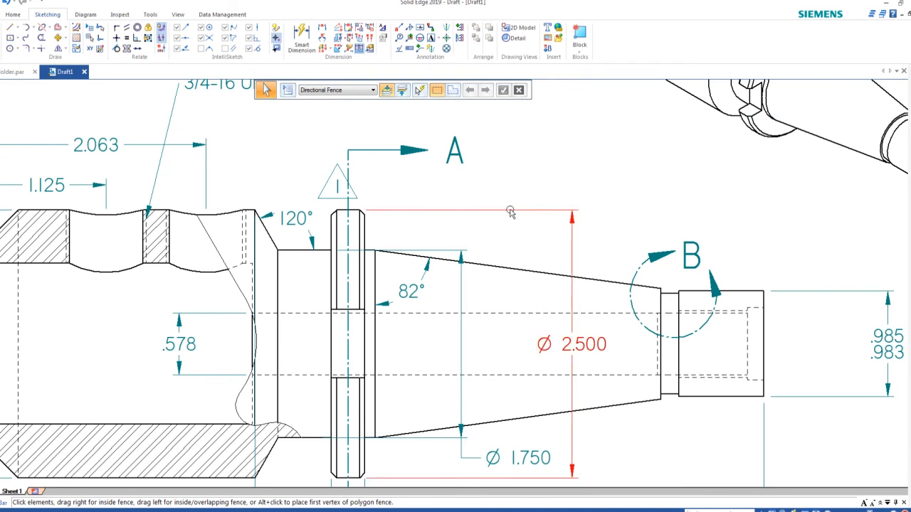
Examine the dimensioned flange, taper shank and small cylindrical end of the main view for details still lacking dimensions.
{"action": "scroll", "coordinate": [644, 259], "scroll_direction": "down", "scroll_amount": 3}
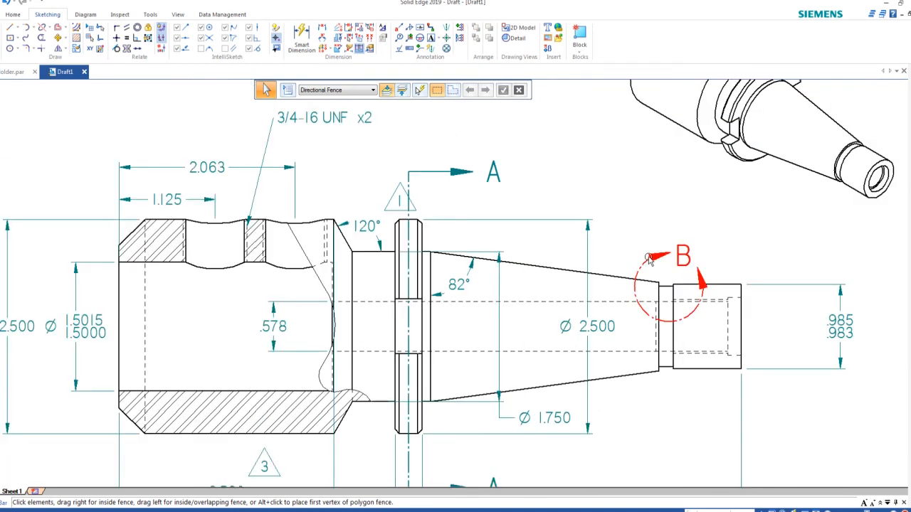
{"action": "scroll", "coordinate": [647, 259], "scroll_direction": "up", "scroll_amount": 1}
{"action": "scroll", "coordinate": [626, 255], "scroll_direction": "up", "scroll_amount": 2}
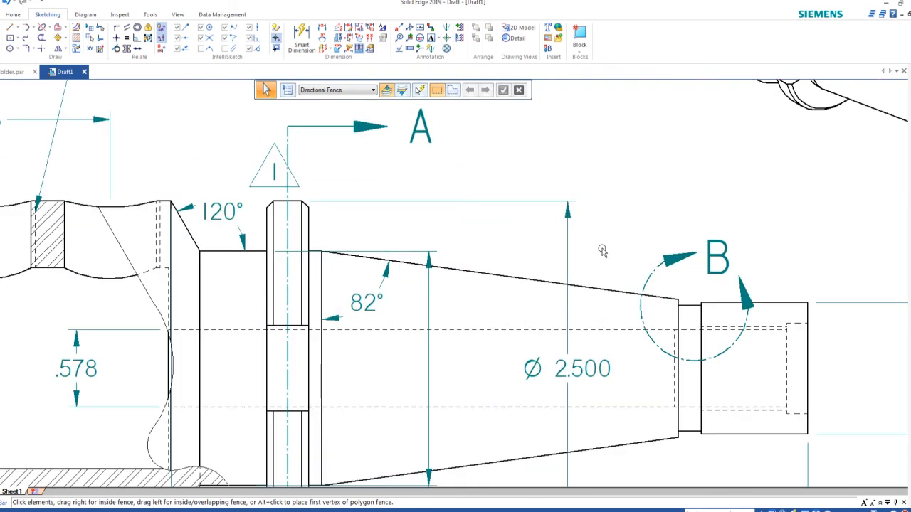
{"action": "scroll", "coordinate": [578, 249], "scroll_direction": "down", "scroll_amount": 1}
{"action": "scroll", "coordinate": [561, 252], "scroll_direction": "down", "scroll_amount": 2}
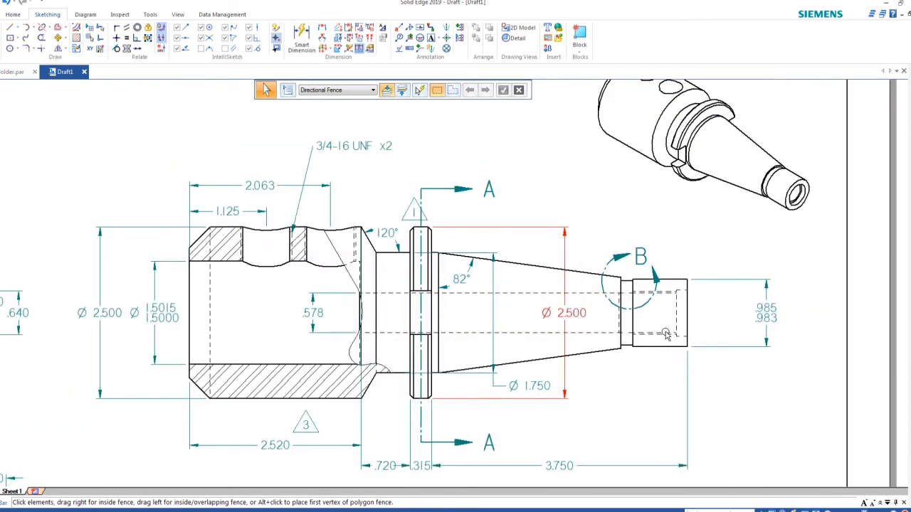
{"action": "scroll", "coordinate": [667, 313], "scroll_direction": "up", "scroll_amount": 1}
{"action": "scroll", "coordinate": [643, 253], "scroll_direction": "up", "scroll_amount": 1}
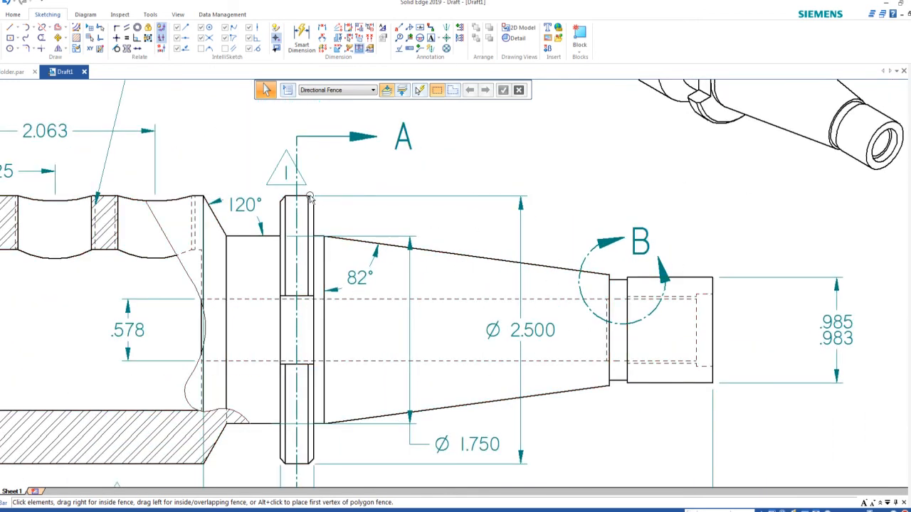
{"action": "scroll", "coordinate": [356, 252], "scroll_direction": "down", "scroll_amount": 2}
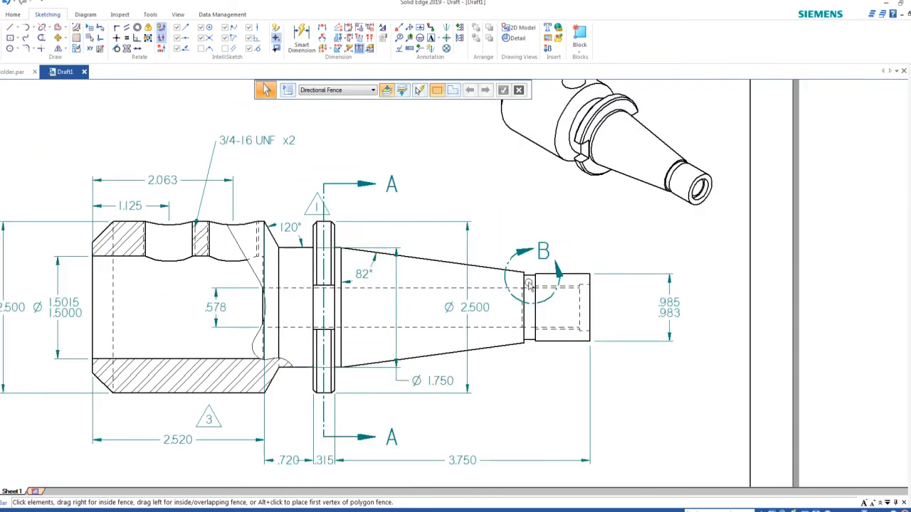
{"action": "scroll", "coordinate": [530, 285], "scroll_direction": "down", "scroll_amount": 1}
{"action": "scroll", "coordinate": [638, 278], "scroll_direction": "up", "scroll_amount": 1}
{"action": "scroll", "coordinate": [598, 280], "scroll_direction": "up", "scroll_amount": 2}
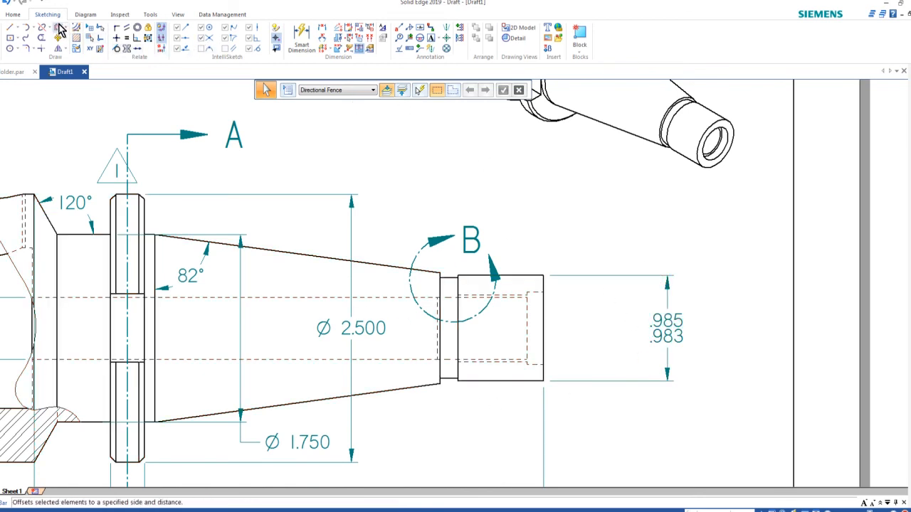
Draw a closed, irregular broken-out section profile around the small cylindrical end of the taper shank in the main view.
{"action": "left_click", "coordinate": [13, 15]}
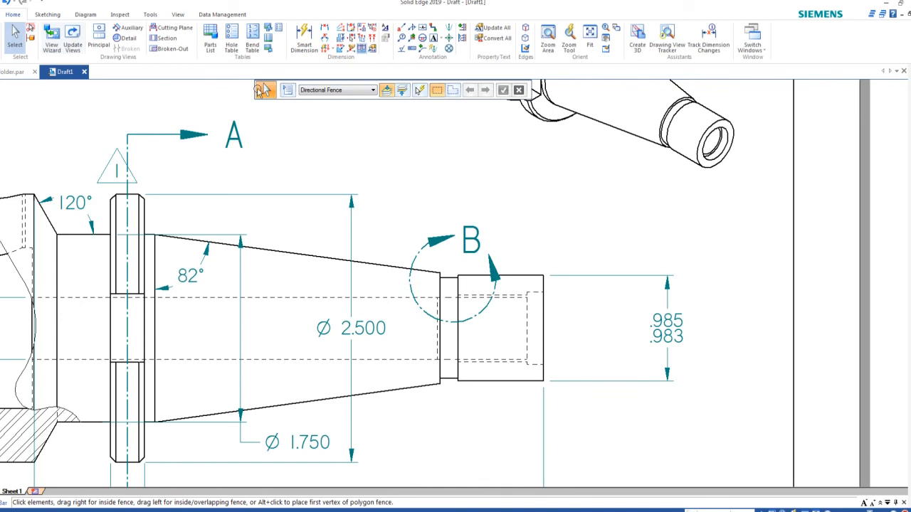
{"action": "left_click", "coordinate": [174, 50]}
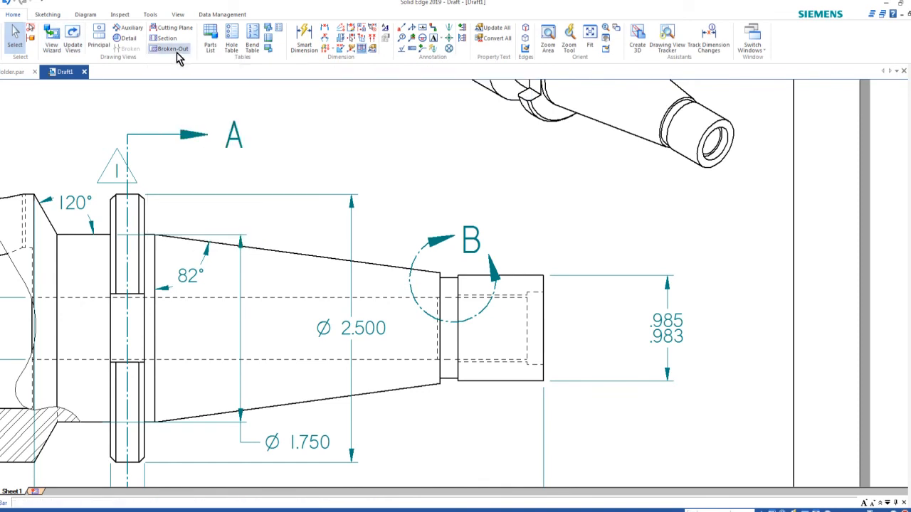
{"action": "left_click", "coordinate": [395, 266]}
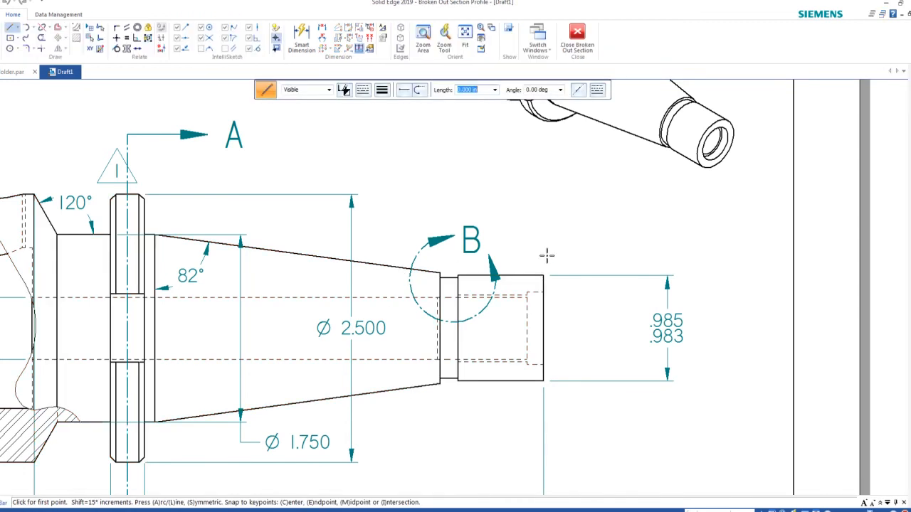
{"action": "left_click", "coordinate": [509, 256]}
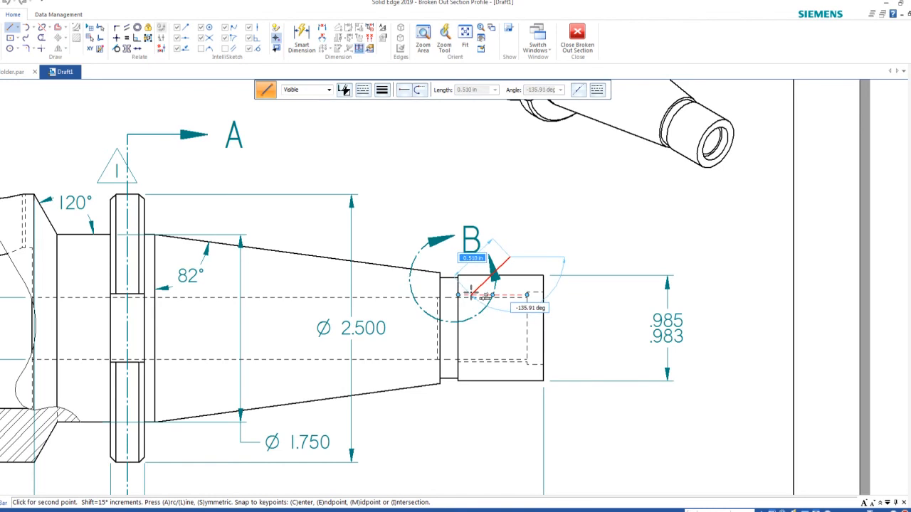
{"action": "left_click", "coordinate": [416, 313]}
{"action": "left_click", "coordinate": [414, 375]}
{"action": "left_click", "coordinate": [493, 420]}
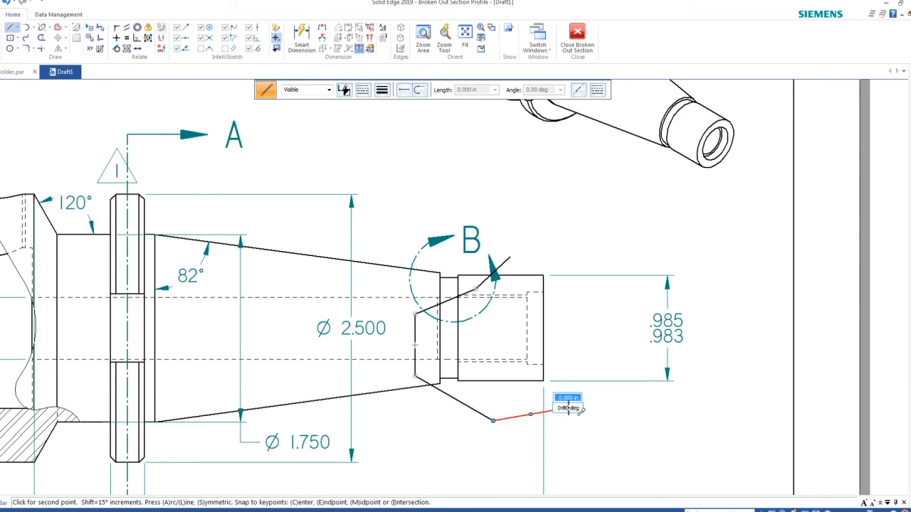
{"action": "left_click", "coordinate": [567, 408]}
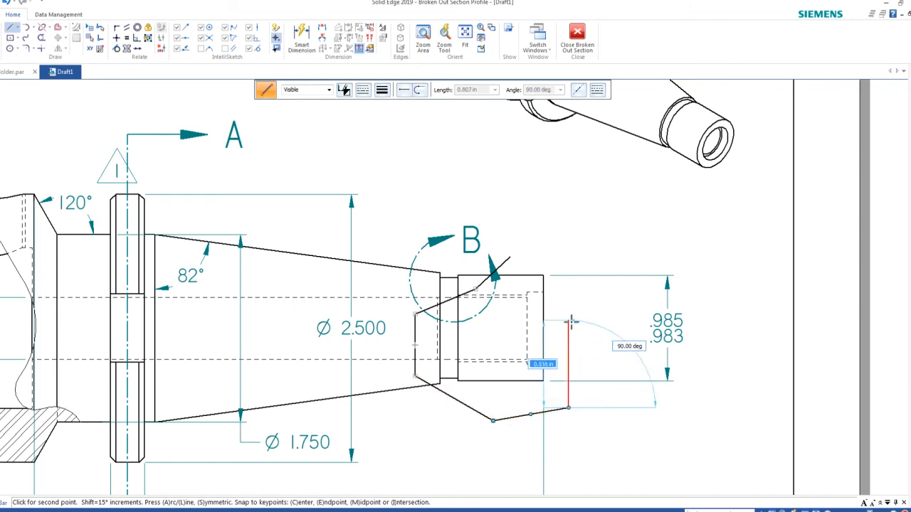
{"action": "left_click", "coordinate": [565, 257]}
{"action": "left_click", "coordinate": [511, 257]}
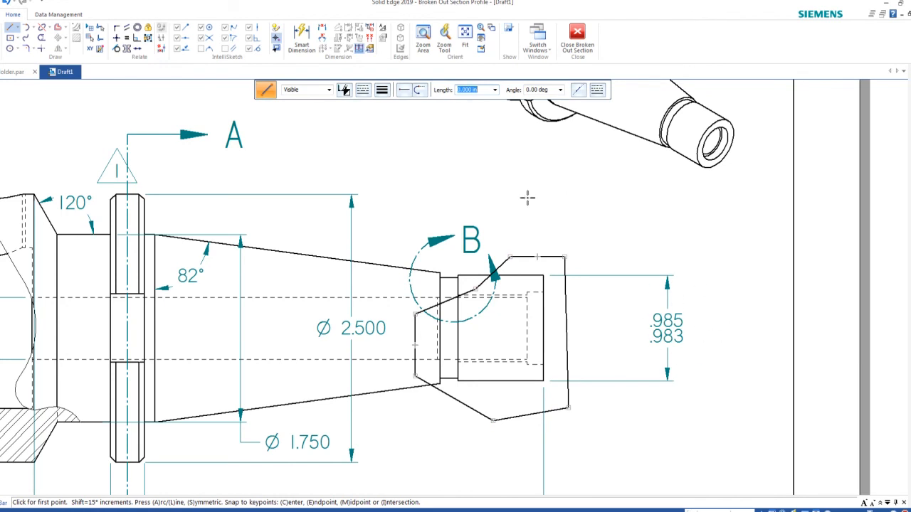
{"action": "left_click", "coordinate": [578, 35]}
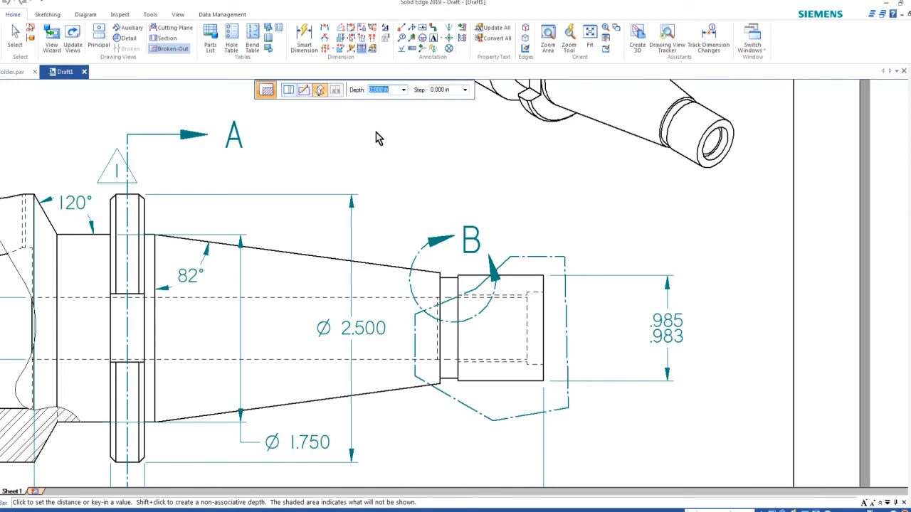
Set the broken-out section's depth to .983/2 and apply the cutout to the main view.
{"action": "type", "text": ".983/2"}
{"action": "key", "text": "Return"}
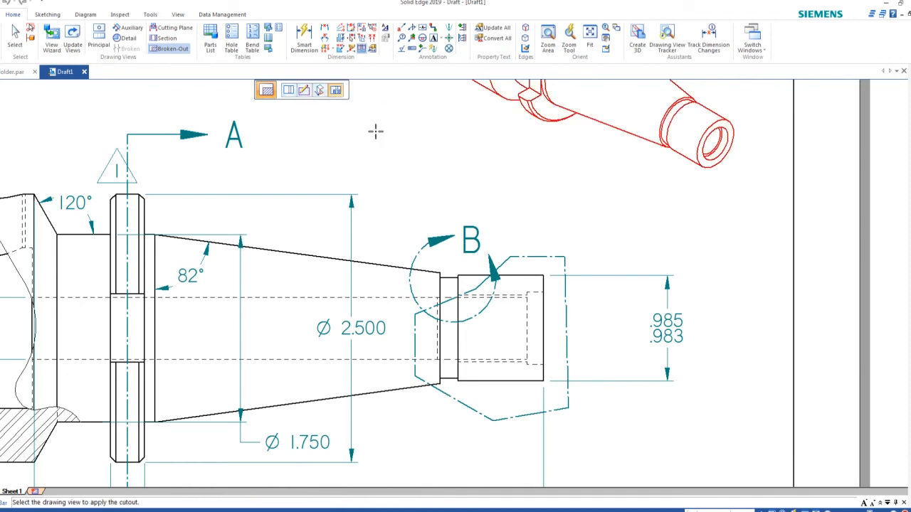
{"action": "left_click", "coordinate": [430, 267]}
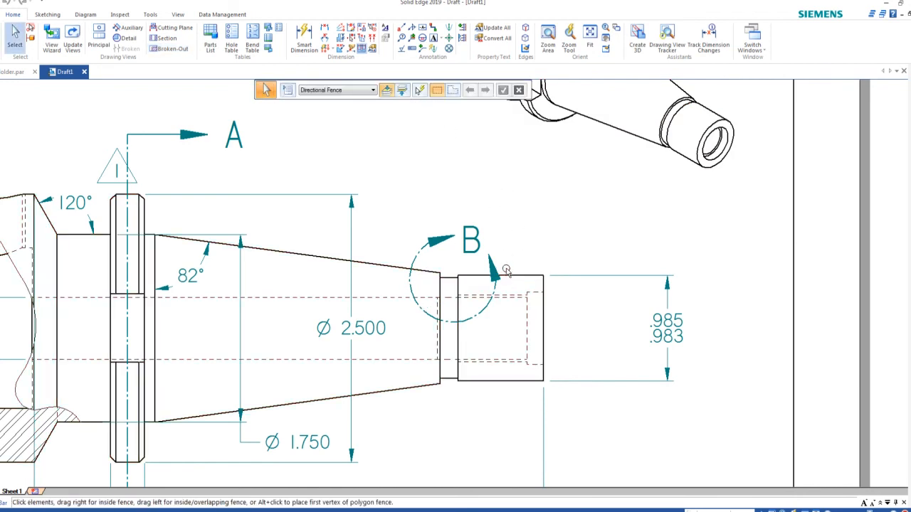
{"action": "scroll", "coordinate": [507, 267], "scroll_direction": "down", "scroll_amount": 1}
{"action": "scroll", "coordinate": [498, 265], "scroll_direction": "down", "scroll_amount": 2}
{"action": "scroll", "coordinate": [487, 257], "scroll_direction": "up", "scroll_amount": 1}
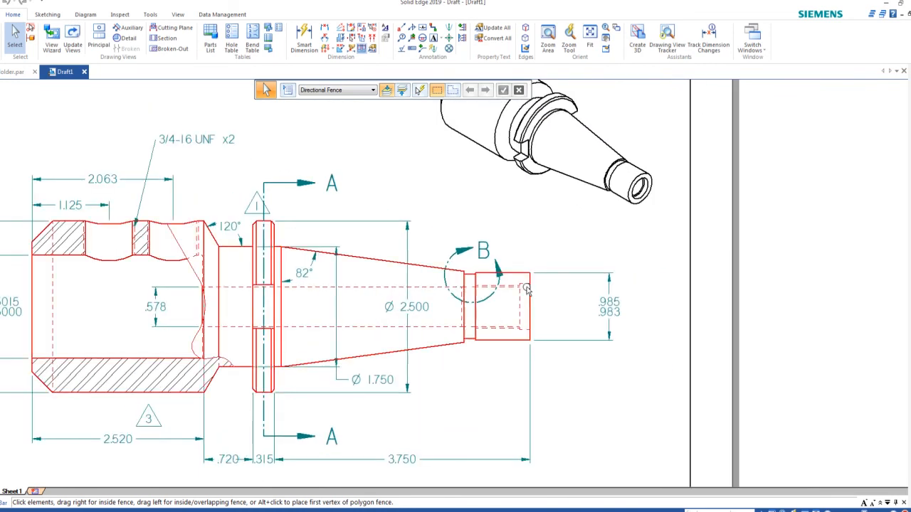
{"action": "scroll", "coordinate": [523, 278], "scroll_direction": "up", "scroll_amount": 1}
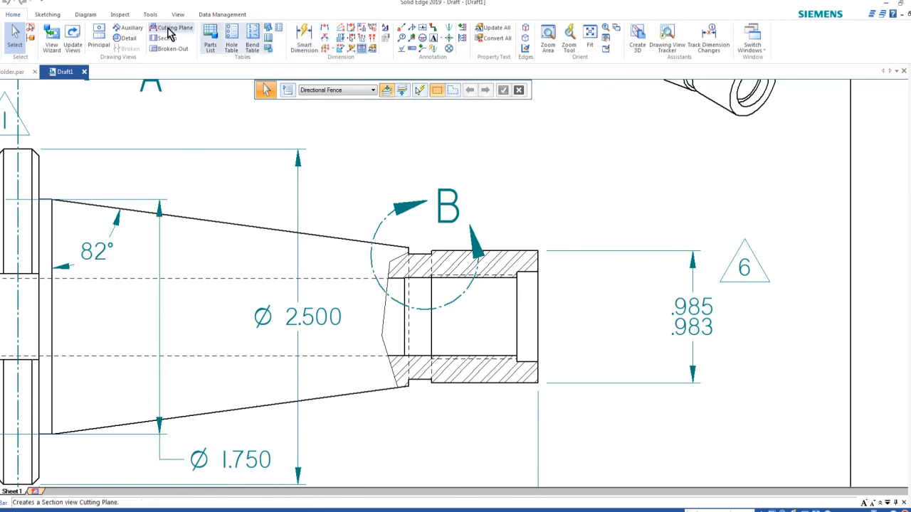
Attach a %HC feature callout to the threaded, counterbored hole in the shank end, placing its text below the end.
{"action": "left_click", "coordinate": [401, 27]}
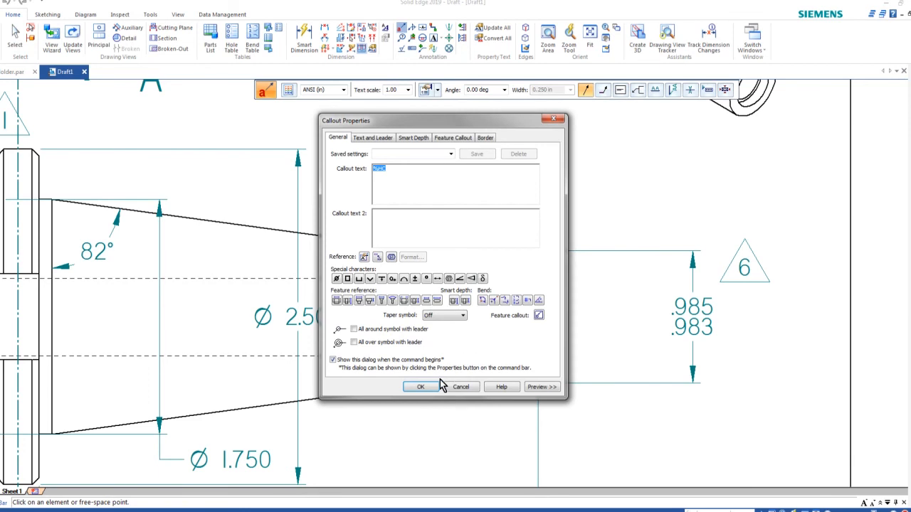
{"action": "left_click", "coordinate": [539, 315]}
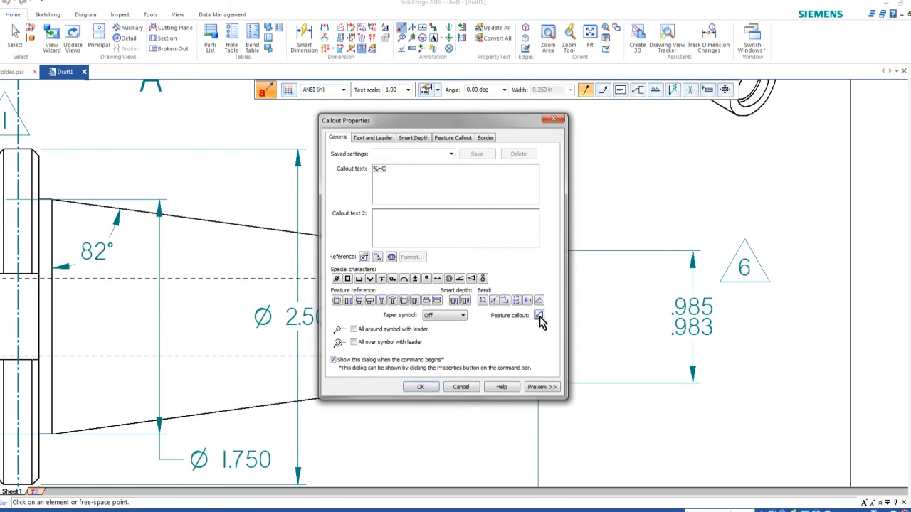
{"action": "left_click", "coordinate": [423, 388]}
{"action": "left_click", "coordinate": [505, 356]}
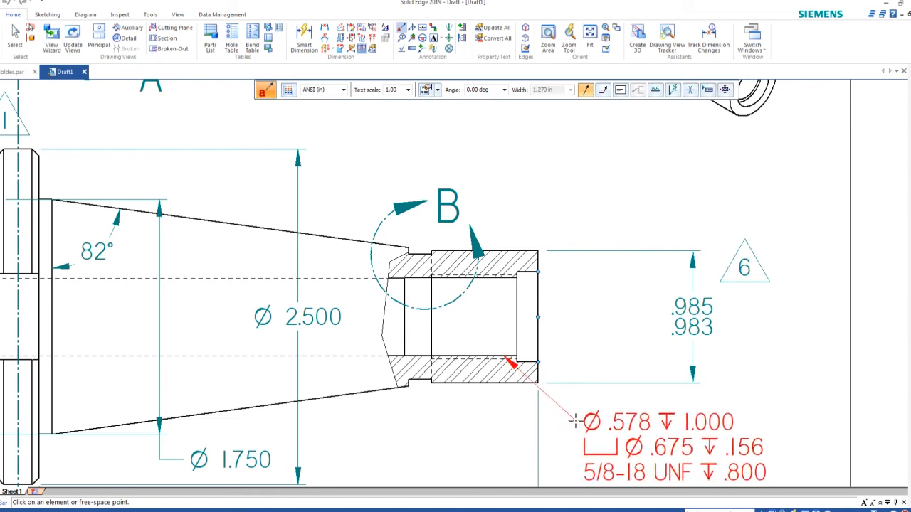
{"action": "mouse_move", "coordinate": [587, 430]}
{"action": "middle_mouse_down"}
{"action": "mouse_move", "coordinate": [572, 322]}
{"action": "mouse_move", "coordinate": [553, 294]}
{"action": "middle_mouse_up"}
{"action": "left_click", "coordinate": [563, 316]}
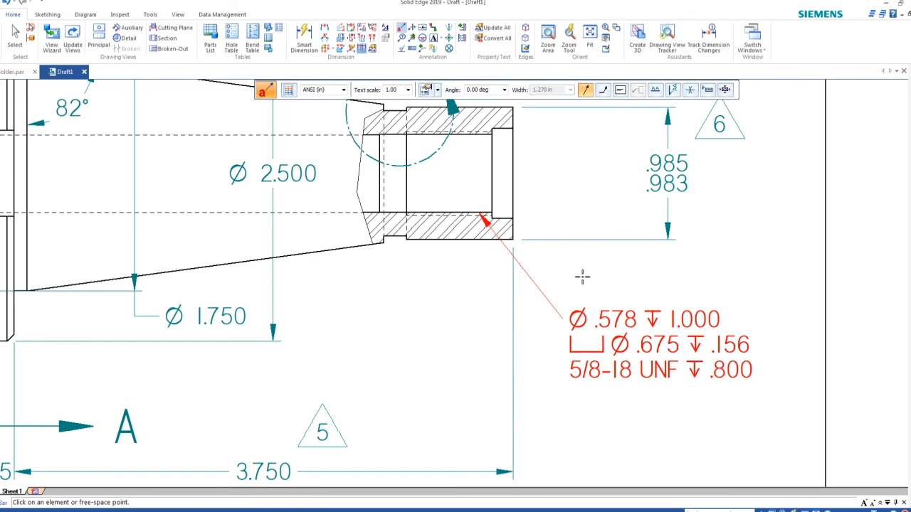
Review the dimensions and callouts across the whole sheet, including the main view, Section A-A and Detail B.
{"action": "scroll", "coordinate": [472, 267], "scroll_direction": "down", "scroll_amount": 2}
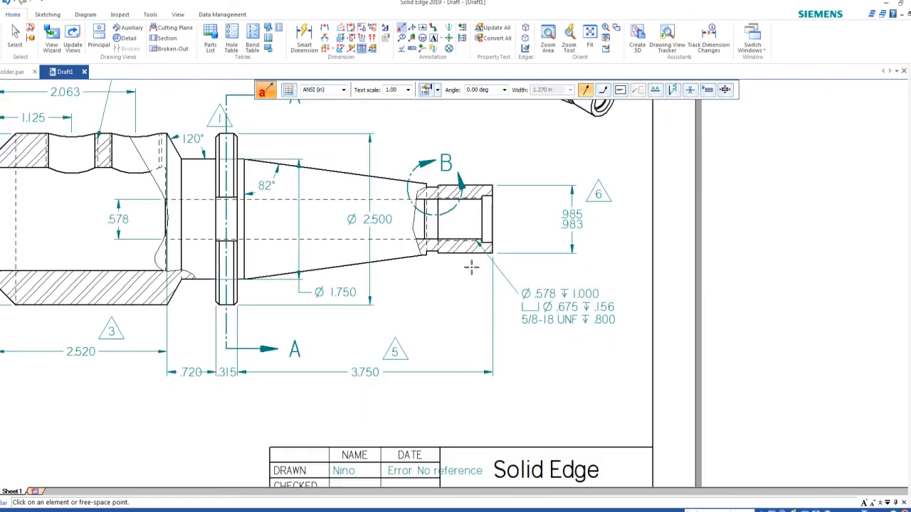
{"action": "scroll", "coordinate": [341, 193], "scroll_direction": "down", "scroll_amount": 2}
{"action": "scroll", "coordinate": [329, 210], "scroll_direction": "down", "scroll_amount": 1}
{"action": "scroll", "coordinate": [328, 211], "scroll_direction": "down", "scroll_amount": 1}
{"action": "scroll", "coordinate": [331, 228], "scroll_direction": "up", "scroll_amount": 1}
{"action": "scroll", "coordinate": [334, 253], "scroll_direction": "down", "scroll_amount": 2}
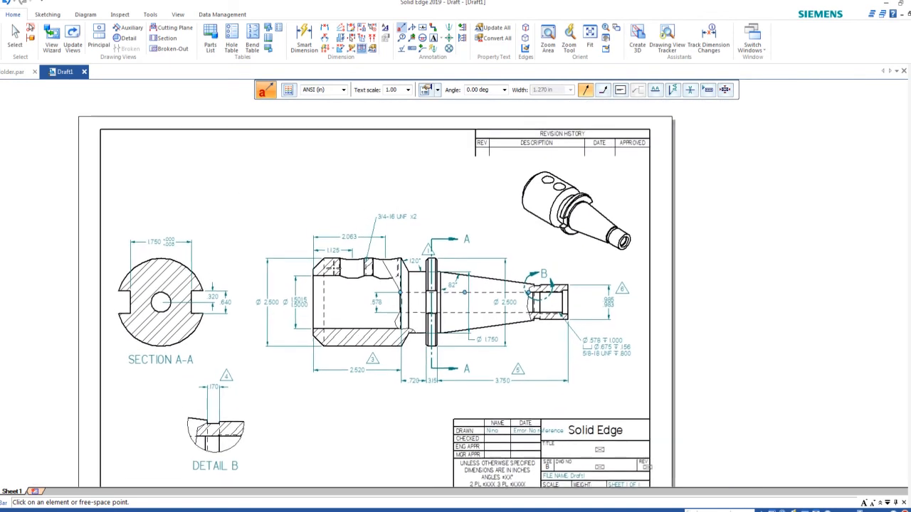
{"action": "scroll", "coordinate": [335, 252], "scroll_direction": "up", "scroll_amount": 3}
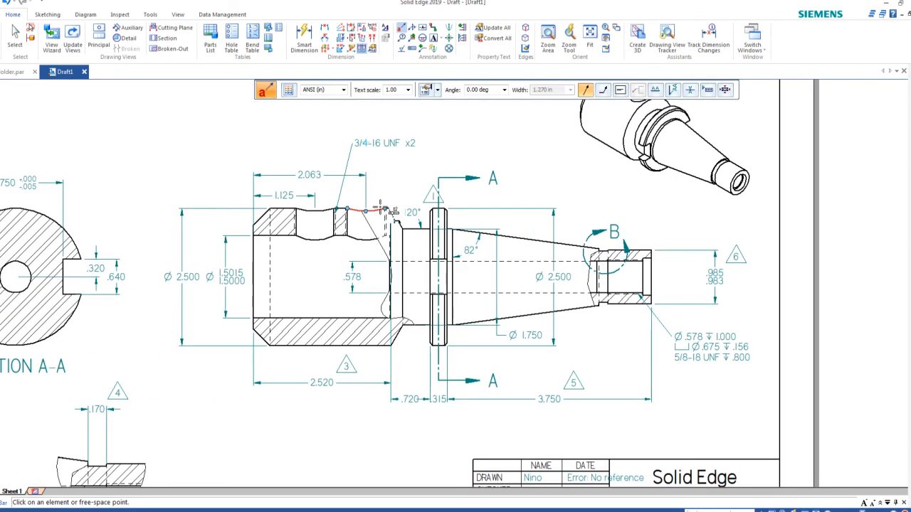
{"action": "scroll", "coordinate": [388, 212], "scroll_direction": "down", "scroll_amount": 1}
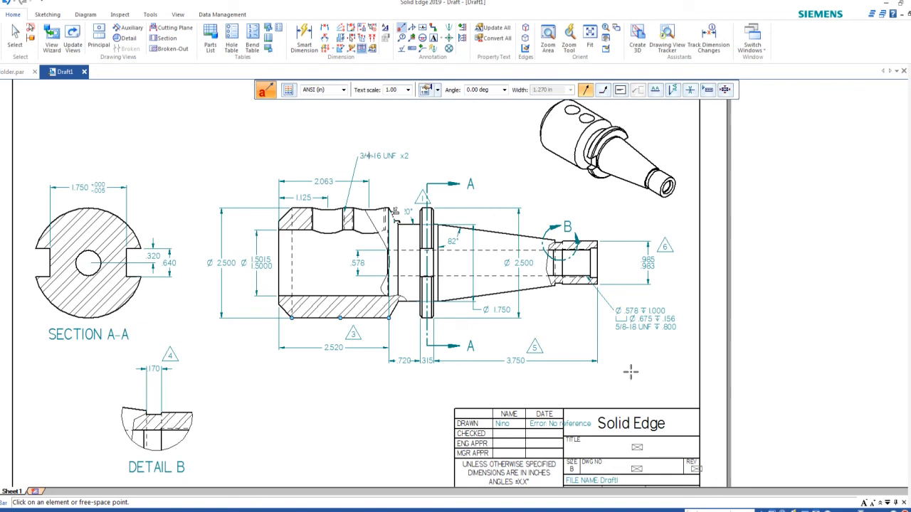
{"action": "key", "text": "Escape"}
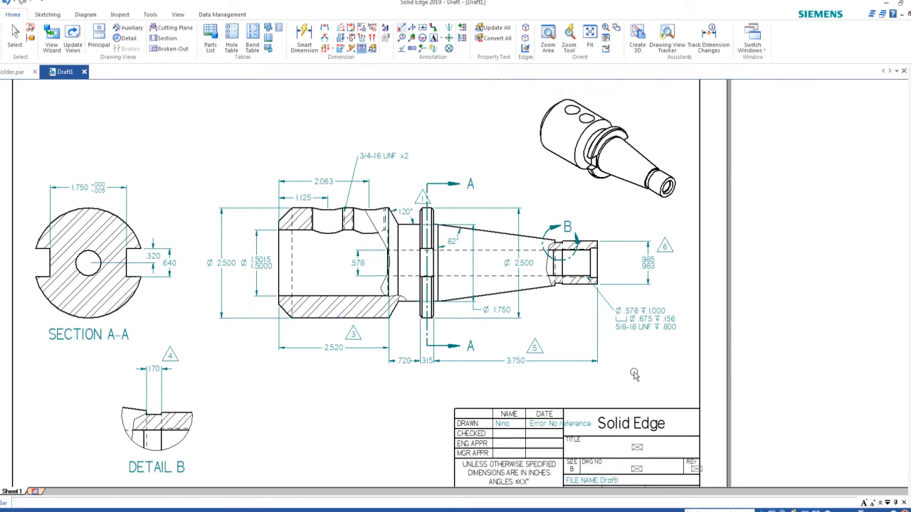
{"action": "scroll", "coordinate": [466, 228], "scroll_direction": "up", "scroll_amount": 1}
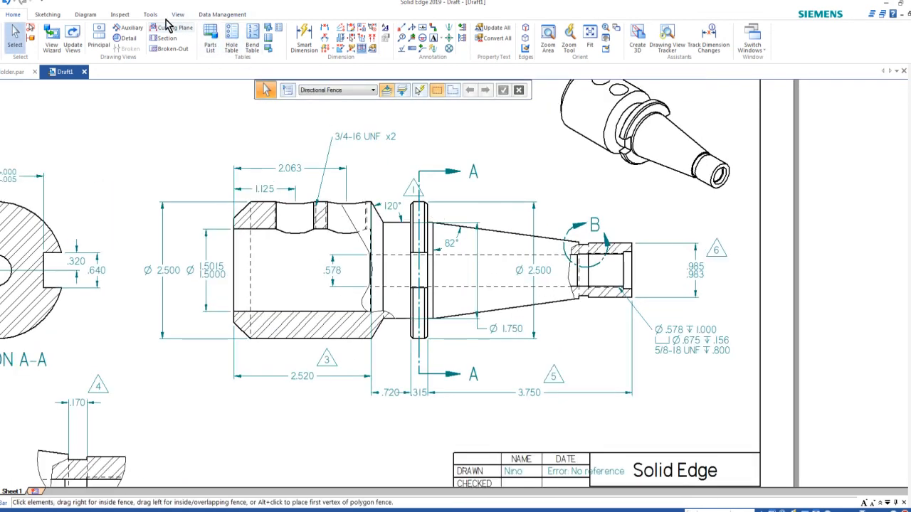
Set the title in the draft's file properties to Tool Holder.
{"action": "left_click", "coordinate": [221, 16]}
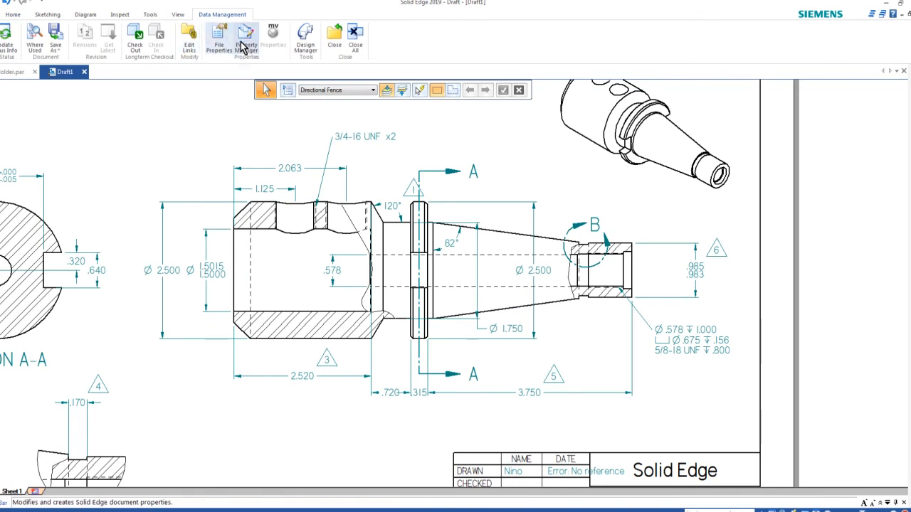
{"action": "left_click", "coordinate": [219, 39]}
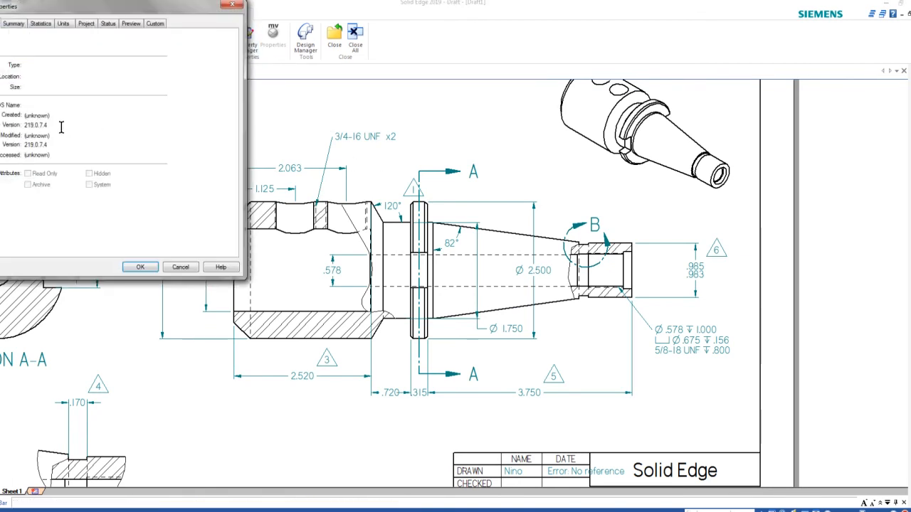
{"action": "left_click", "coordinate": [11, 26]}
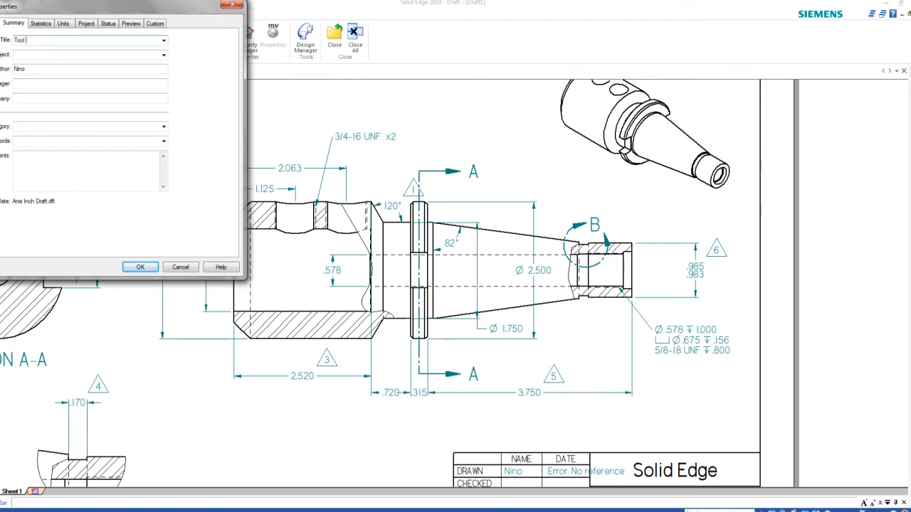
{"action": "type", "text": "Tool Holder"}
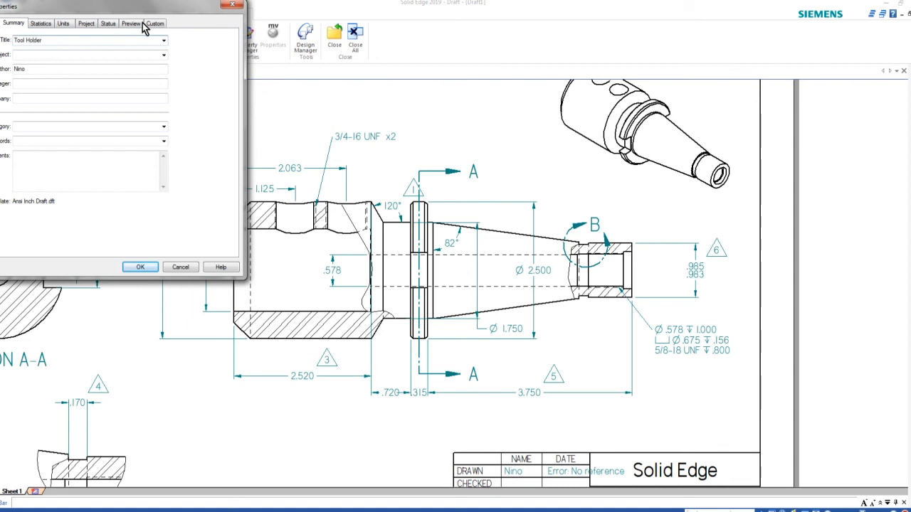
Set the document number in the draft's file properties to TH 120589 and update the drawing views.
{"action": "left_click", "coordinate": [86, 24]}
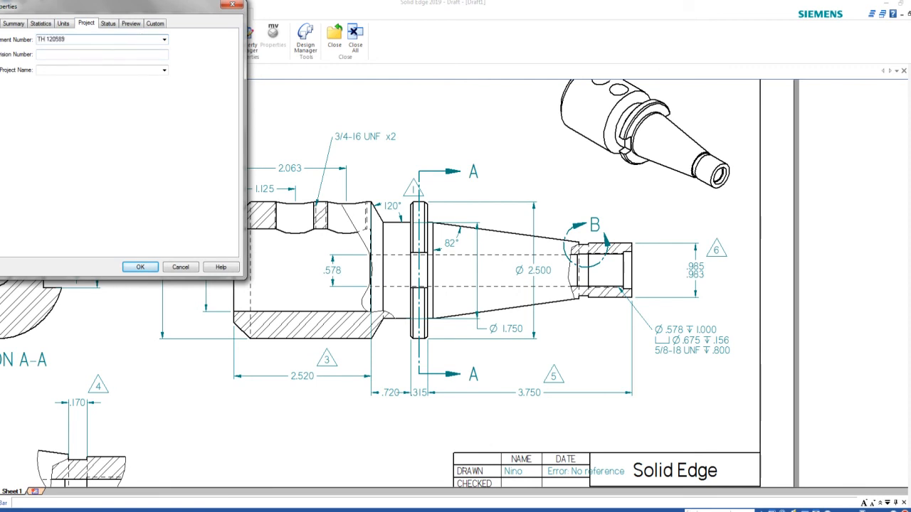
{"action": "left_click", "coordinate": [142, 268]}
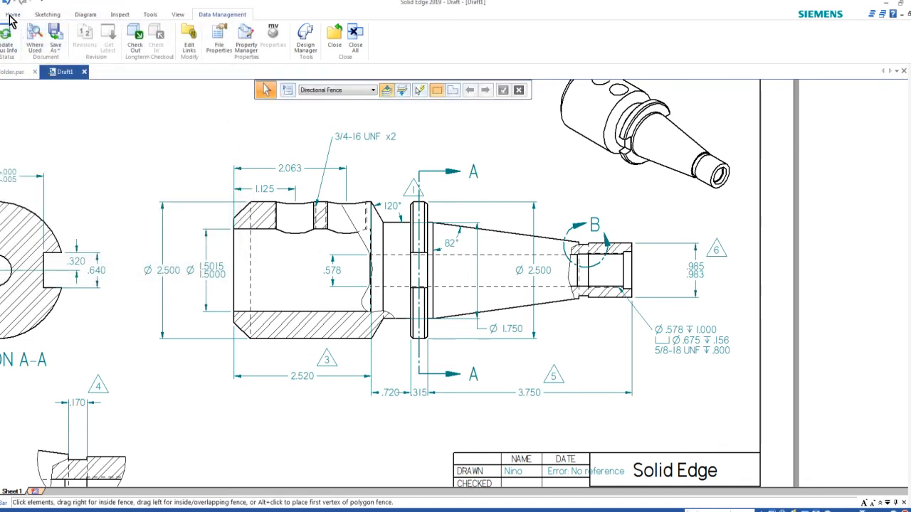
{"action": "left_click", "coordinate": [12, 16]}
{"action": "left_click", "coordinate": [74, 44]}
{"action": "left_click", "coordinate": [346, 230]}
Review the title block's title and drawing number and the whole sheet, then view the tool holder part model and return to the draft.
{"action": "scroll", "coordinate": [590, 391], "scroll_direction": "up", "scroll_amount": 3}
{"action": "scroll", "coordinate": [590, 391], "scroll_direction": "down", "scroll_amount": 4}
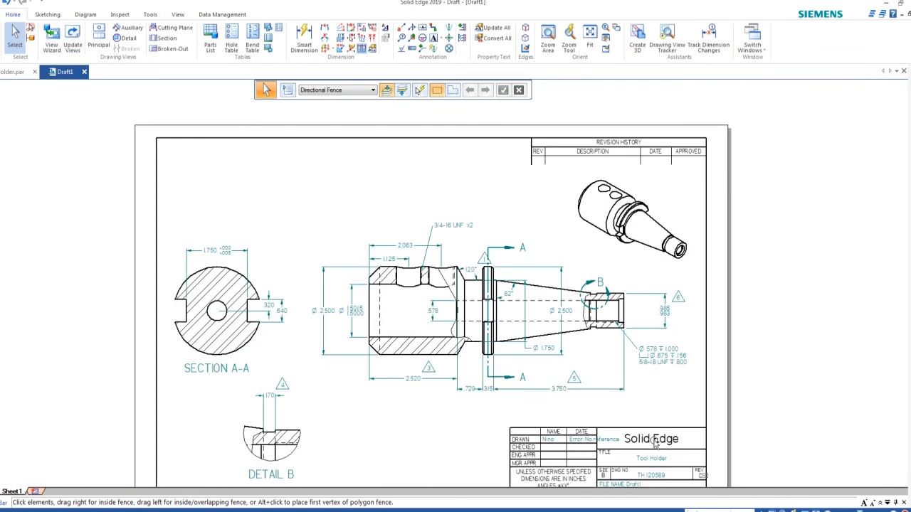
{"action": "scroll", "coordinate": [655, 445], "scroll_direction": "up", "scroll_amount": 5}
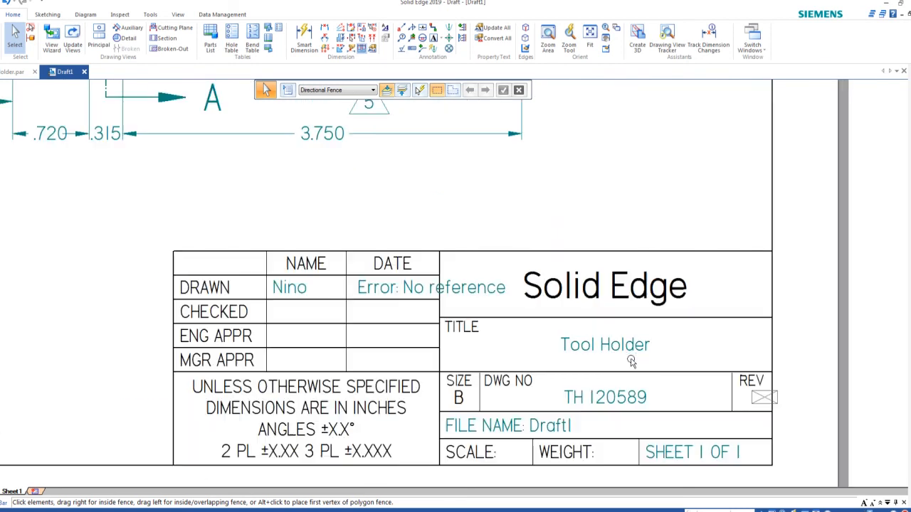
{"action": "scroll", "coordinate": [624, 358], "scroll_direction": "down", "scroll_amount": 2}
{"action": "middle_click_drag", "start_coordinate": [459, 263], "coordinate": [604, 375]}
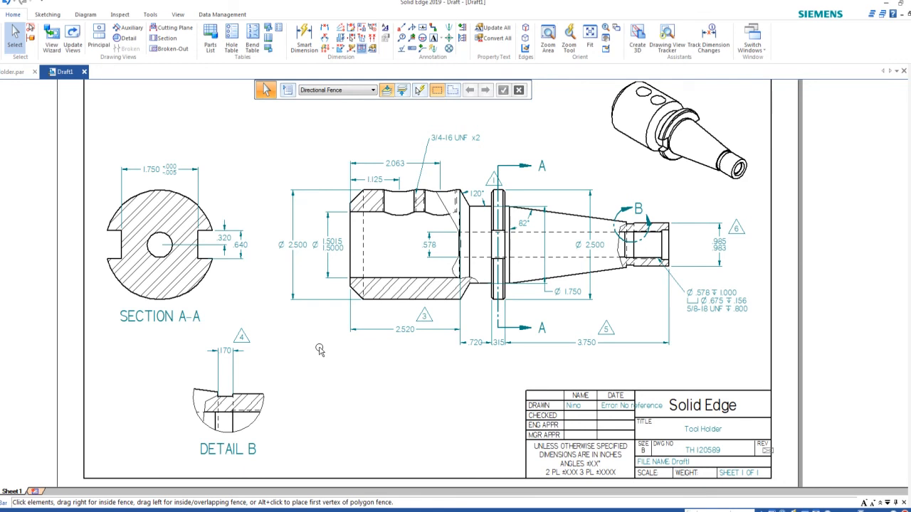
{"action": "left_click", "coordinate": [11, 74]}
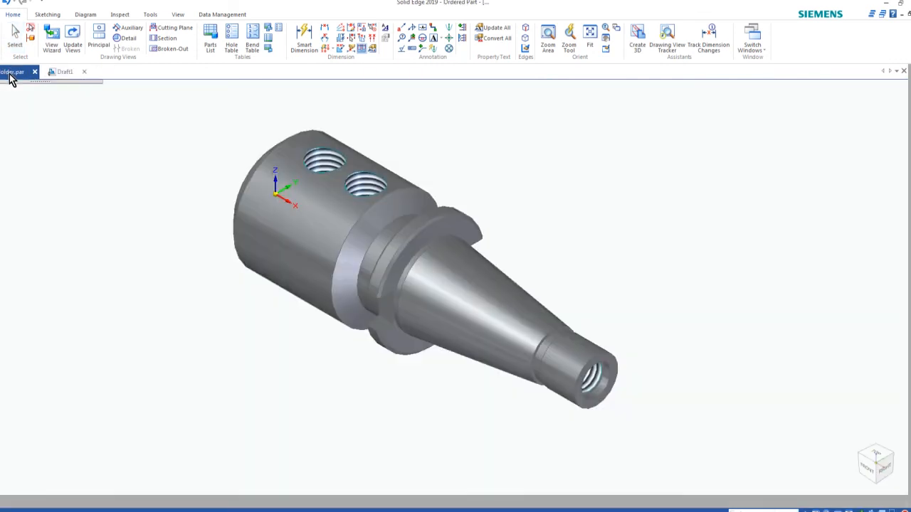
{"action": "left_click", "coordinate": [80, 74]}
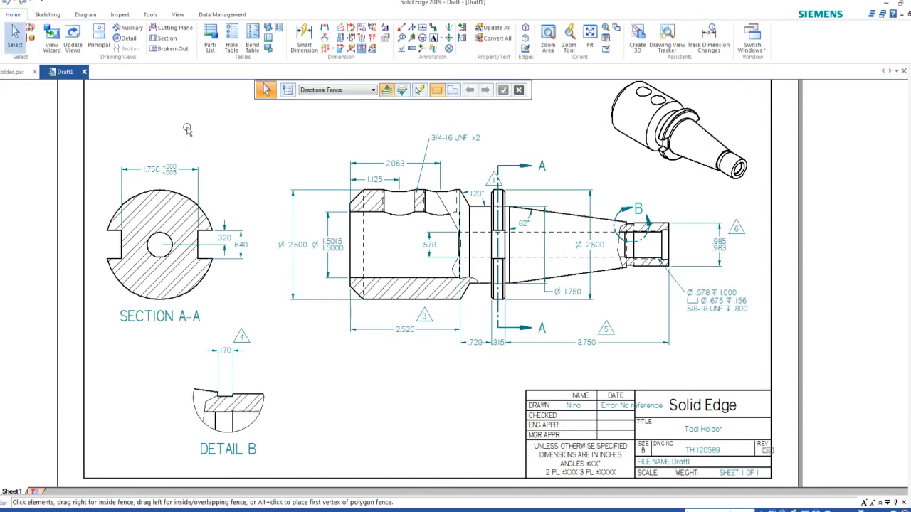